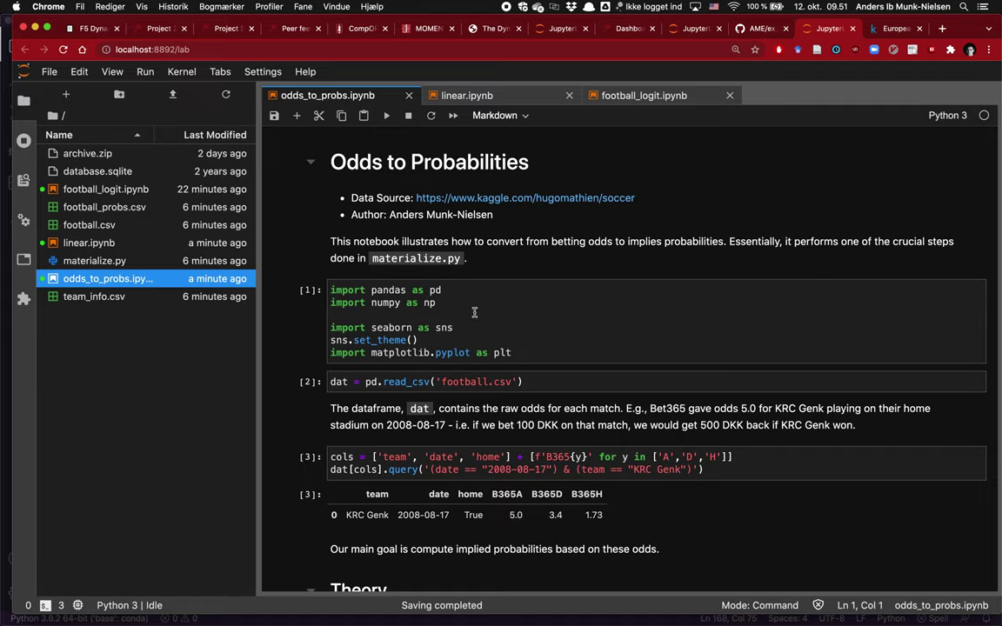
Step: Review the European Soccer Database page on Kaggle, covering its description and the tables in database.sqlite
click(891, 28)
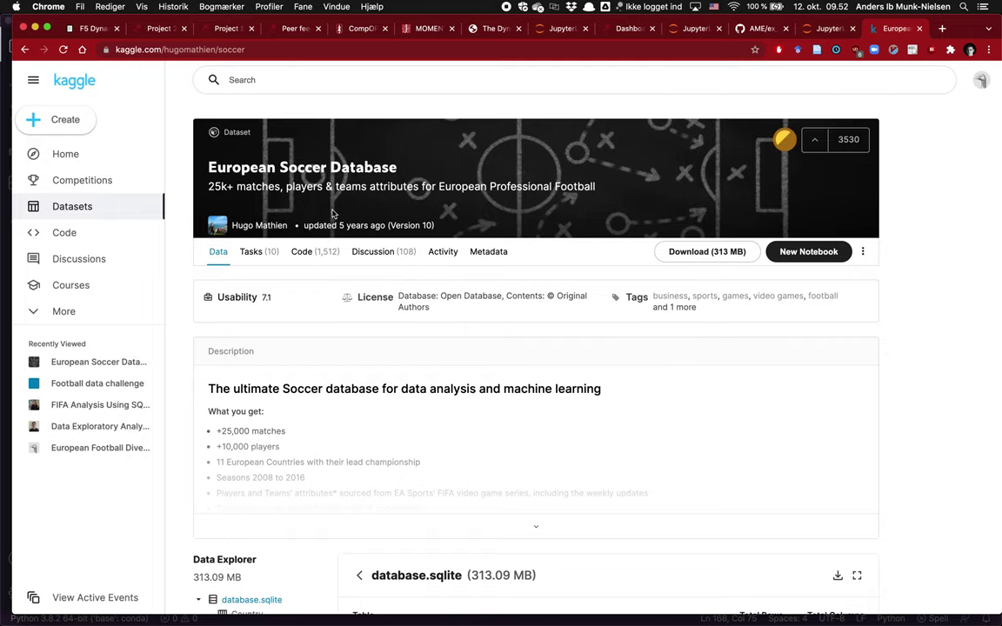
scroll(324, 362, down, 3)
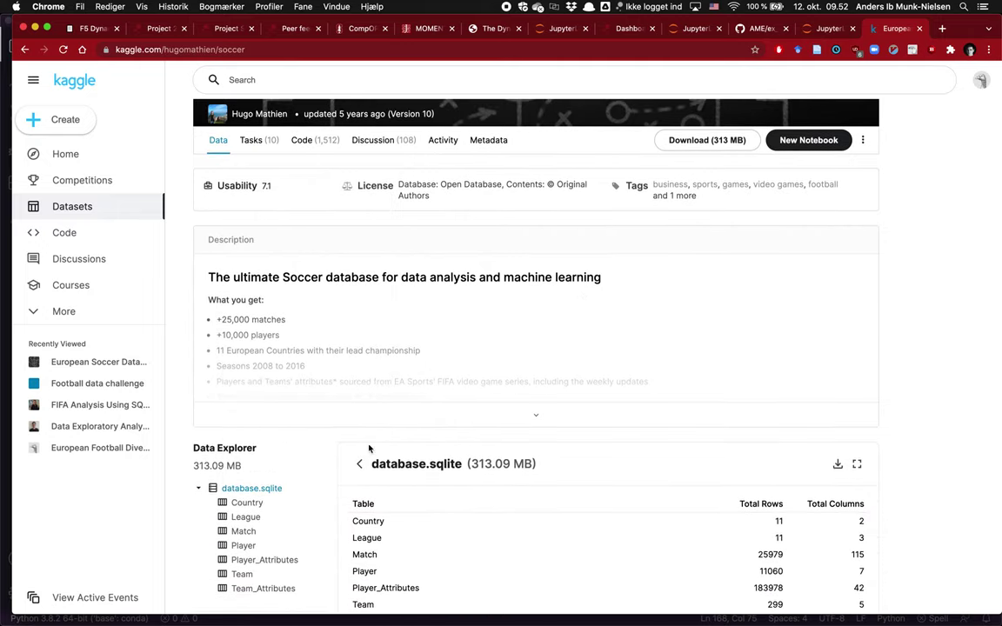
scroll(441, 351, down, 4)
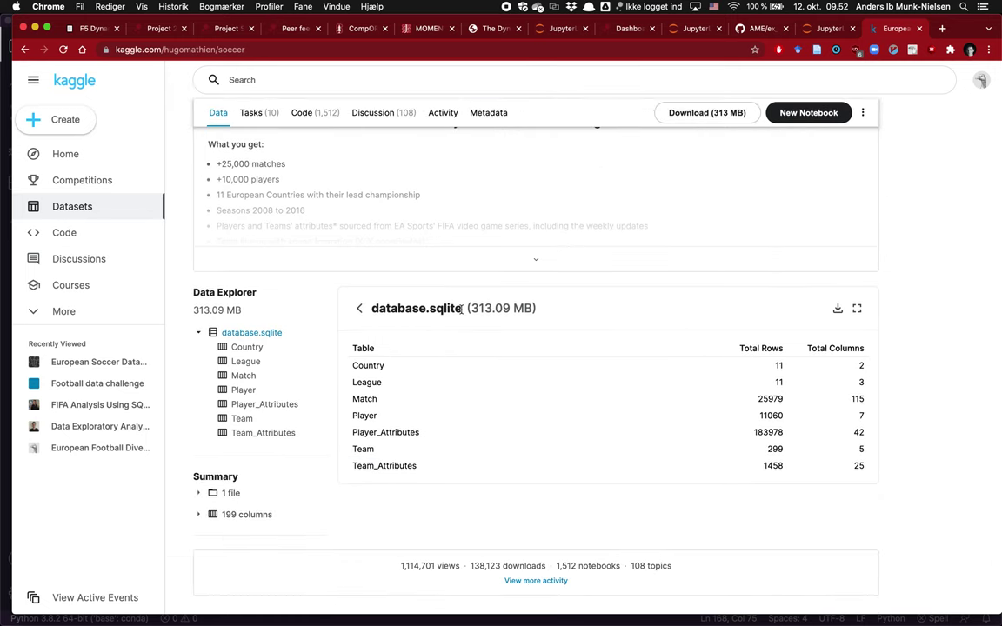
scroll(461, 313, down, 1)
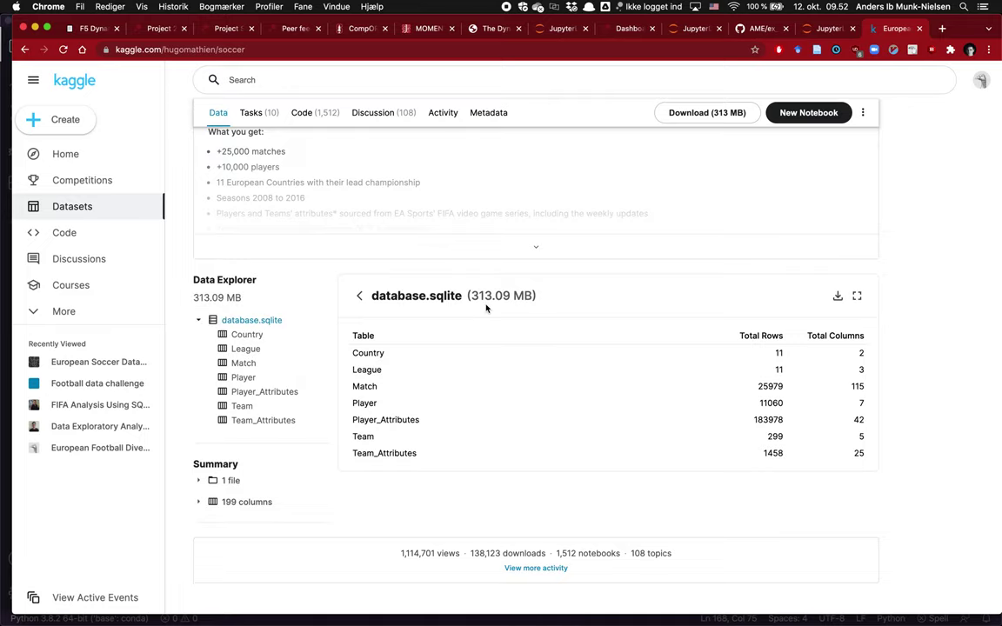
scroll(486, 308, up, 3)
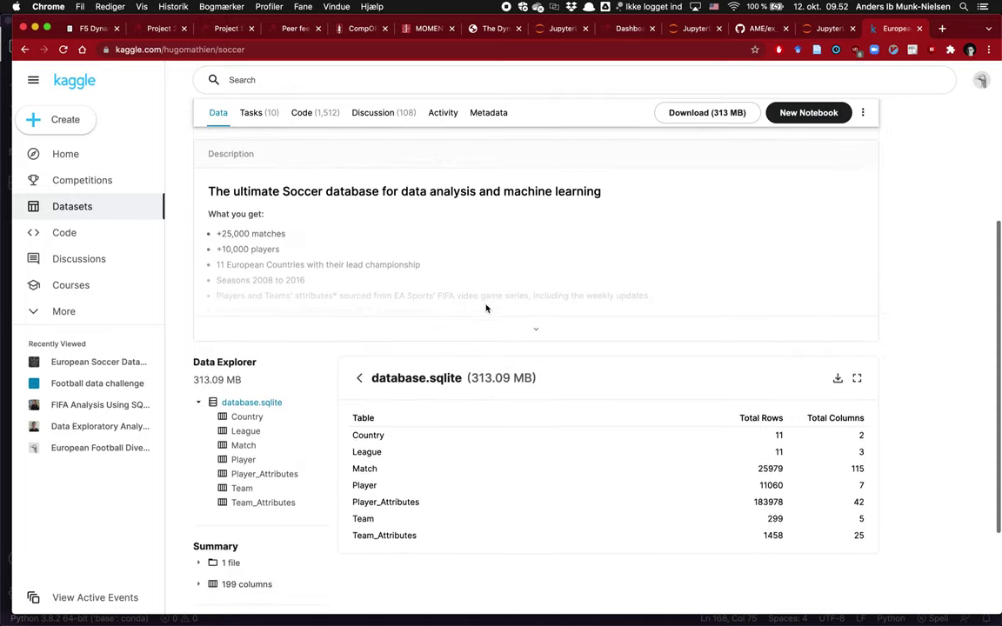
scroll(487, 308, up, 4)
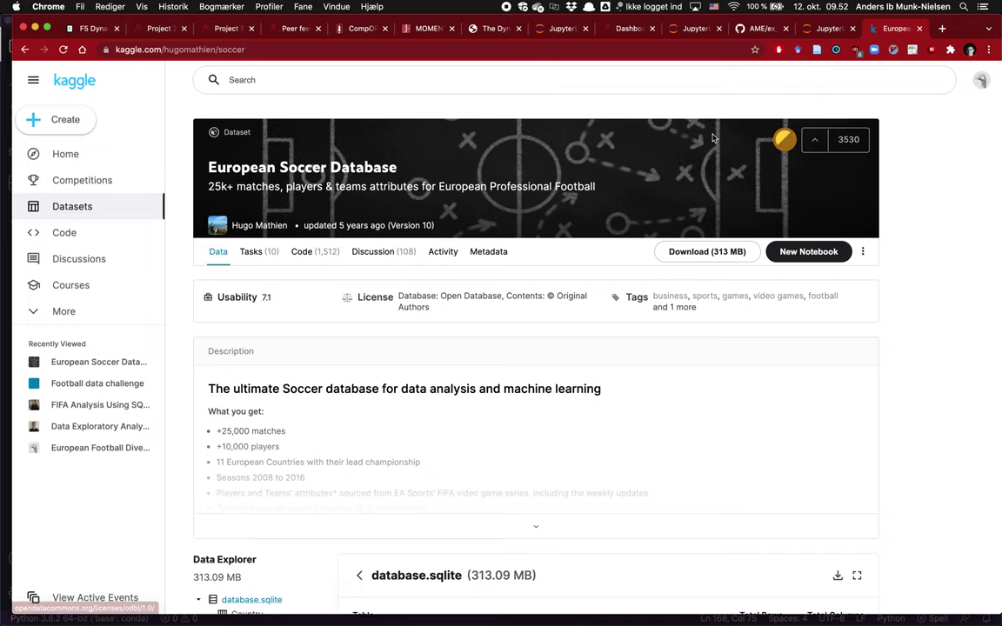
Step: Switch back to JupyterLab, open materialize.py to read its header comments and code, and close it
click(823, 31)
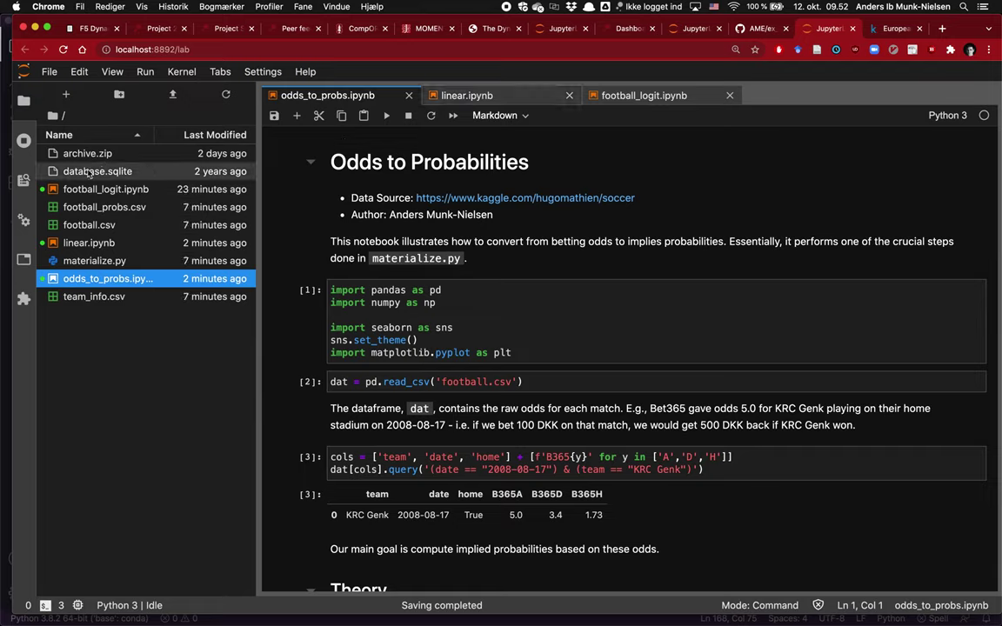
double_click(102, 261)
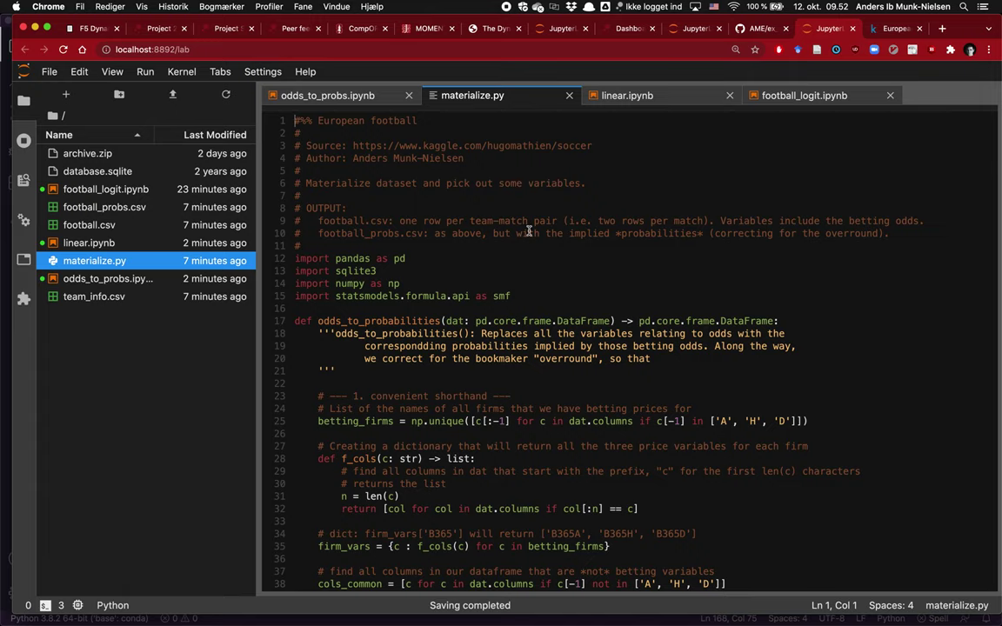
middle_click(514, 96)
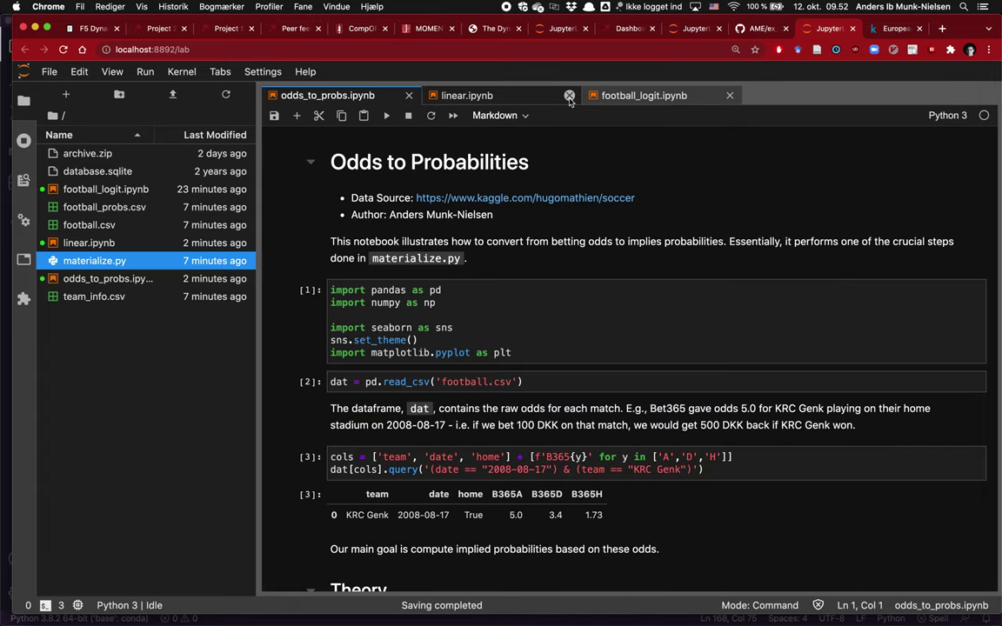
Step: Open football.csv and inspect its rows from the first season to the end of the file
double_click(100, 225)
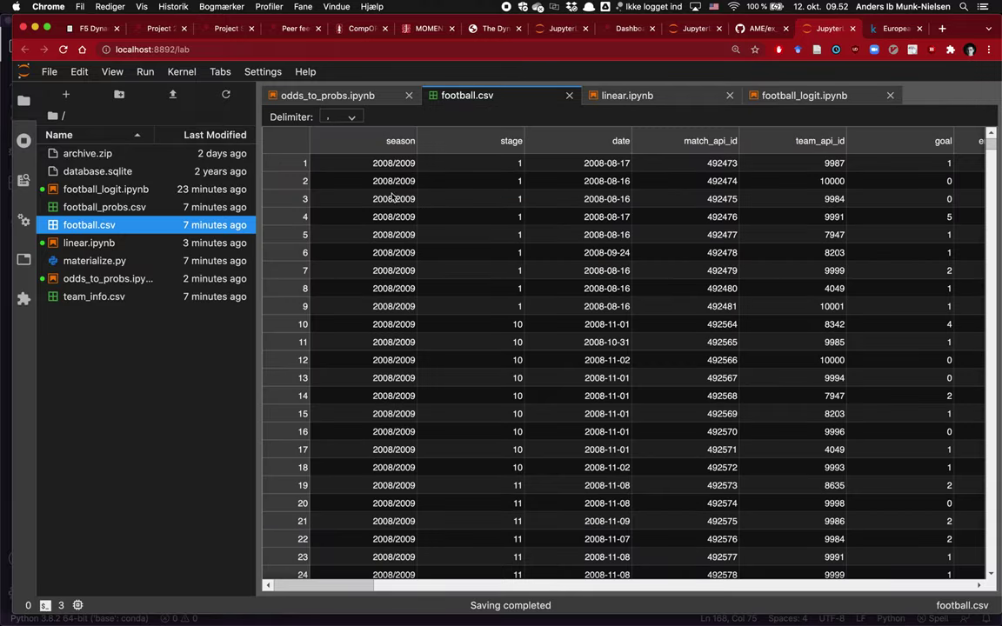
scroll(390, 191, down, 20)
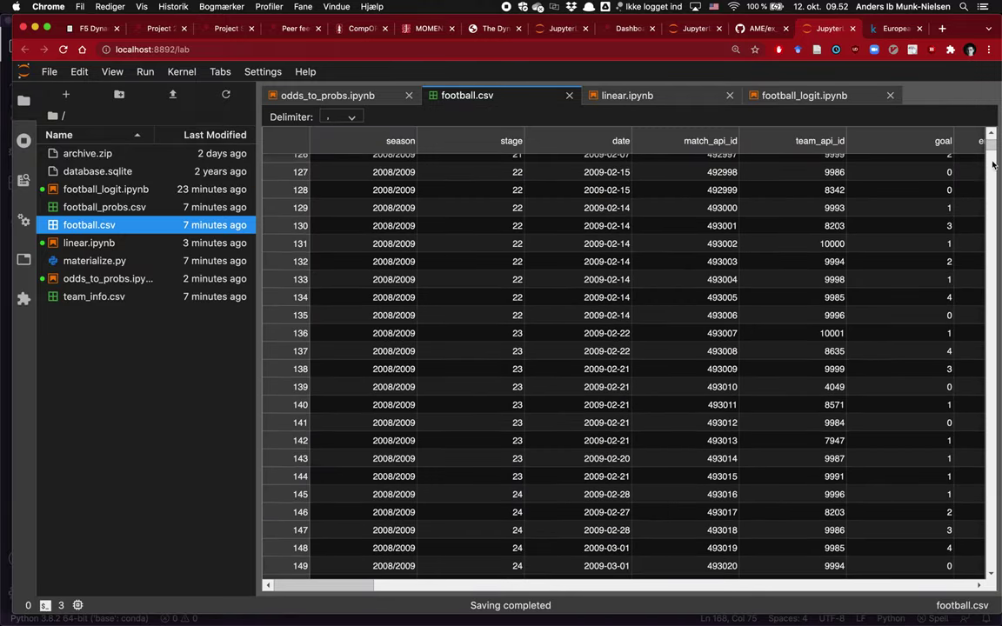
drag(993, 164, 991, 564)
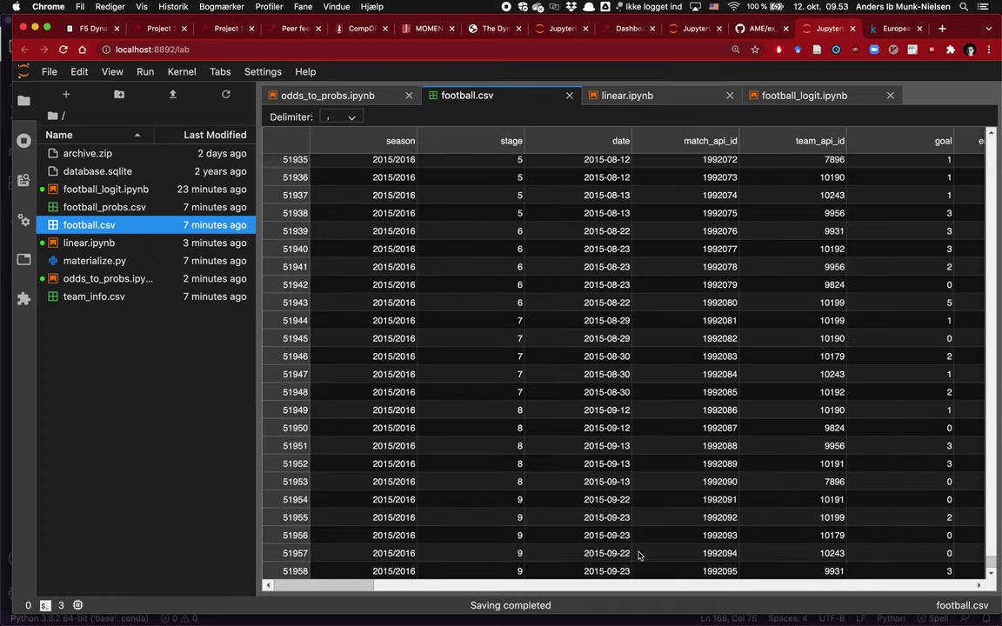
key(super+Up)
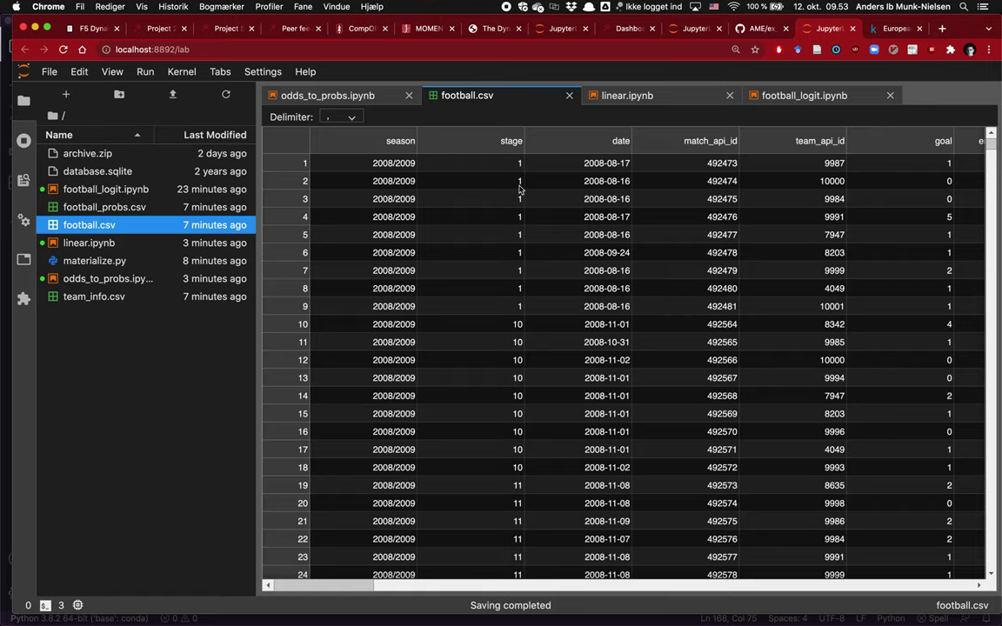
Step: Examine the first match's league, team and enemy_team values in football.csv
scroll(623, 197, right, 5)
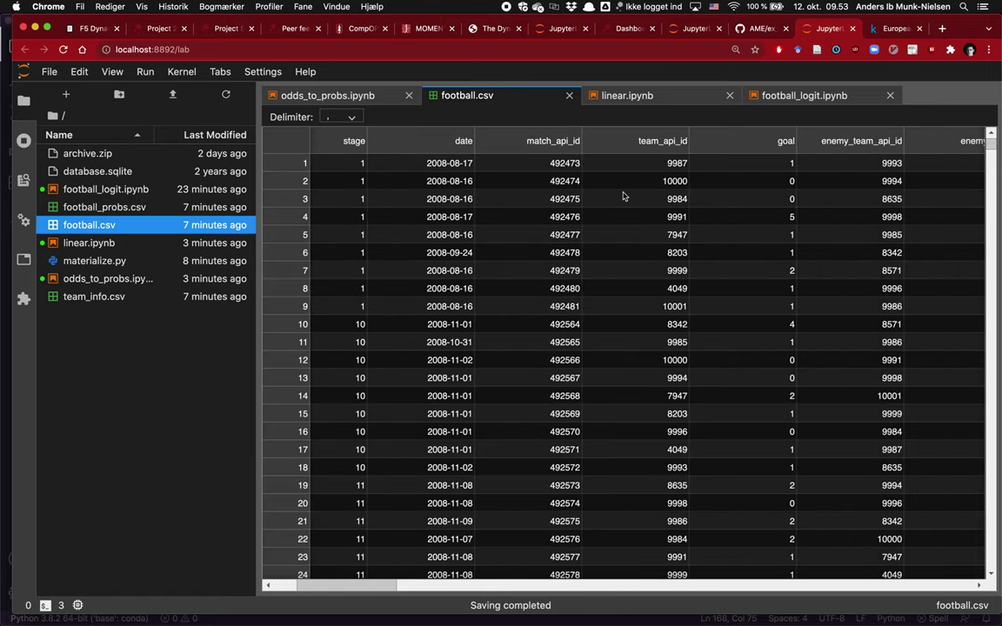
scroll(623, 197, right, 8)
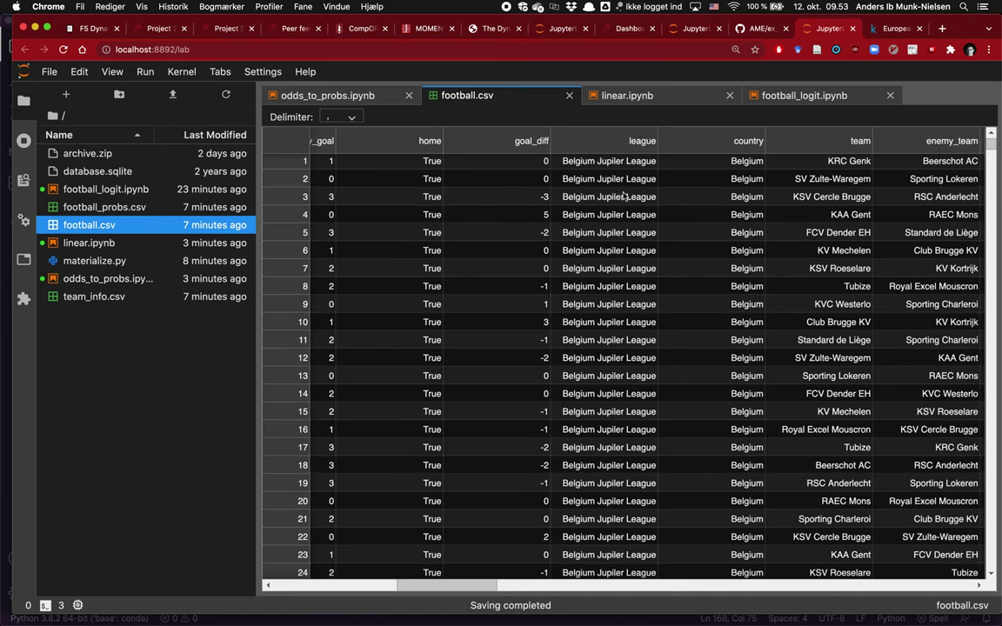
click(592, 169)
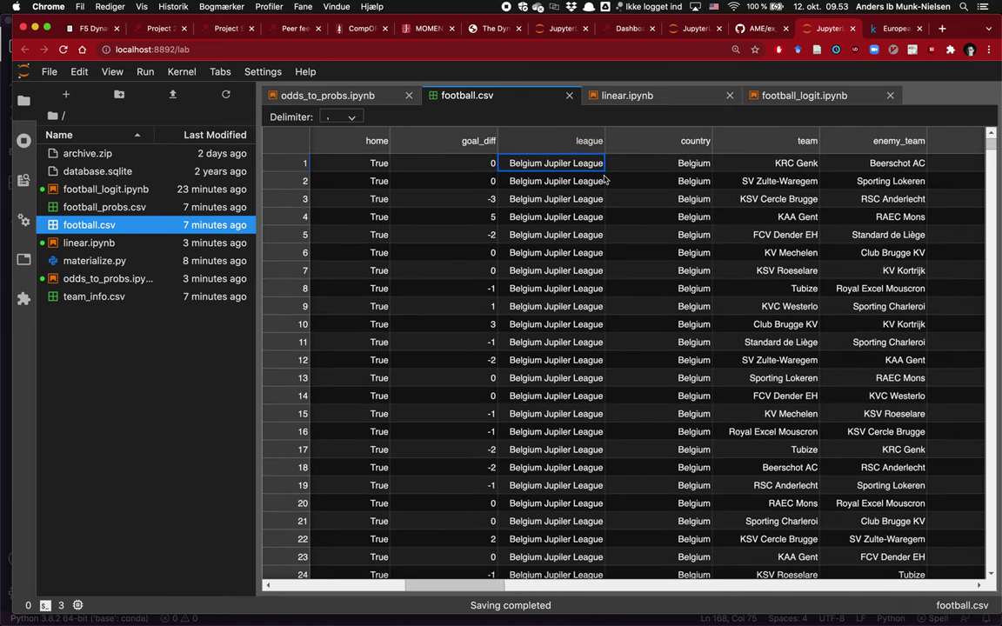
scroll(600, 174, right, 5)
click(461, 162)
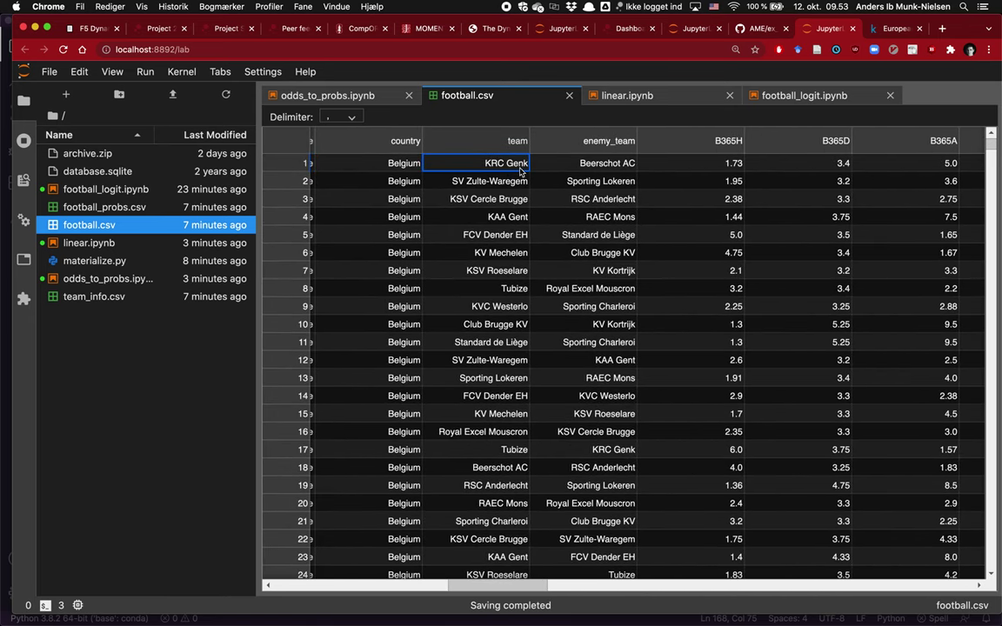
click(614, 167)
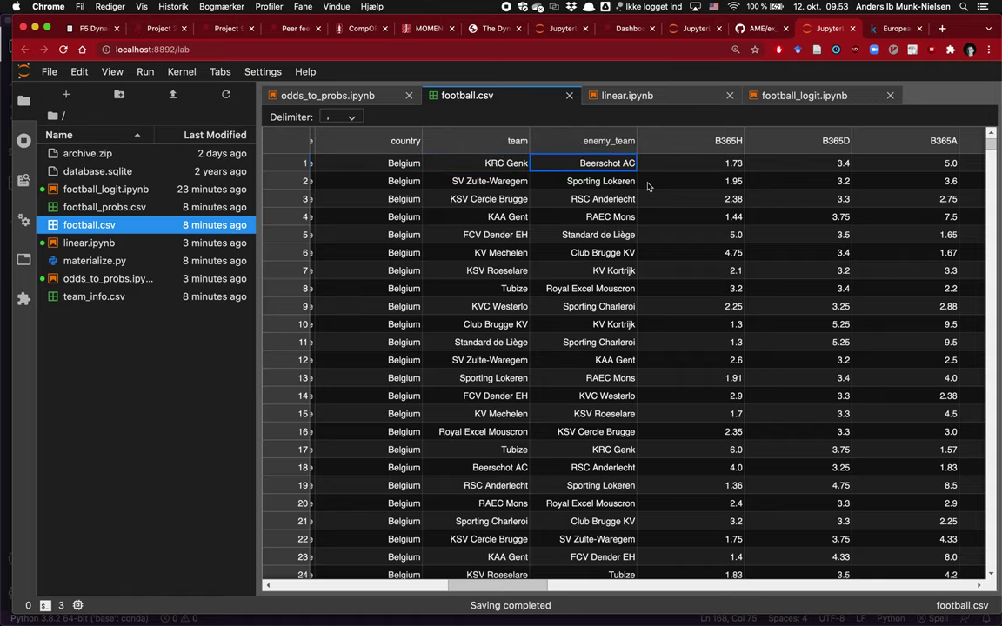
Step: Examine the bookmakers' odds columns and the first match's Bet365 home, draw and away odds
scroll(647, 186, right, 5)
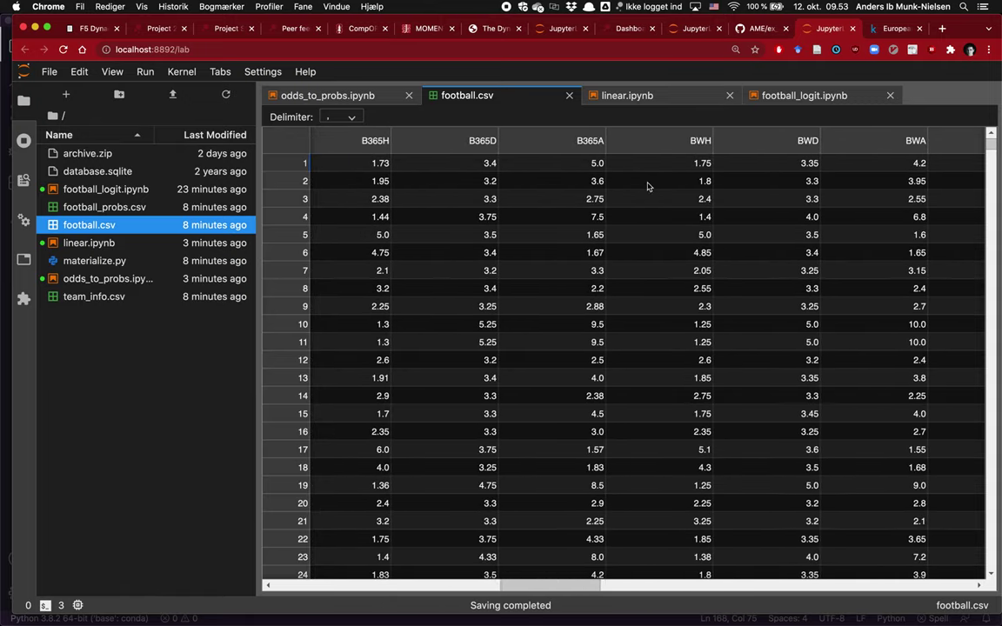
scroll(648, 185, right, 10)
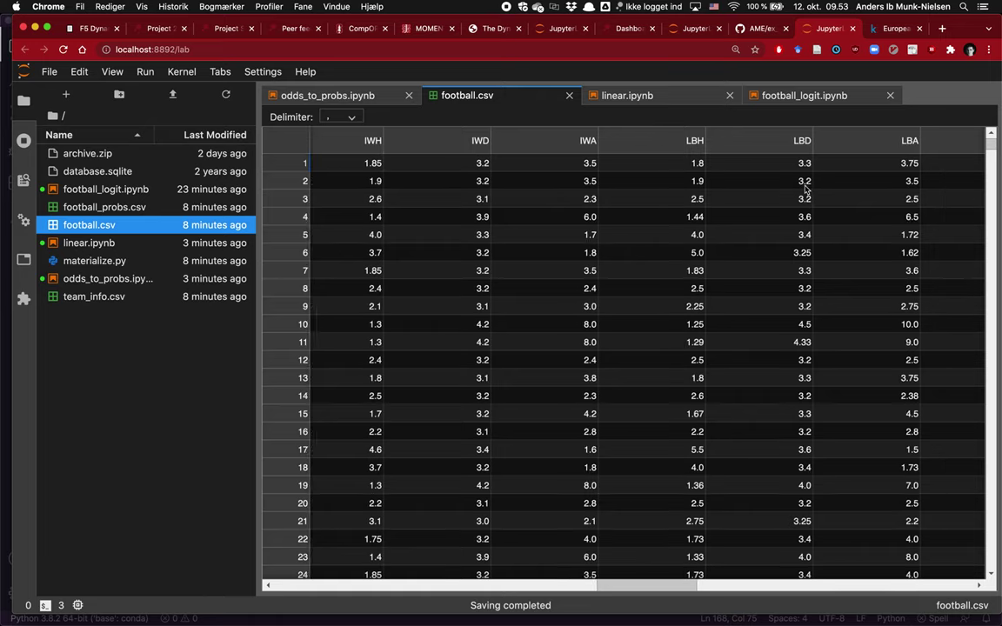
scroll(806, 189, left, 10)
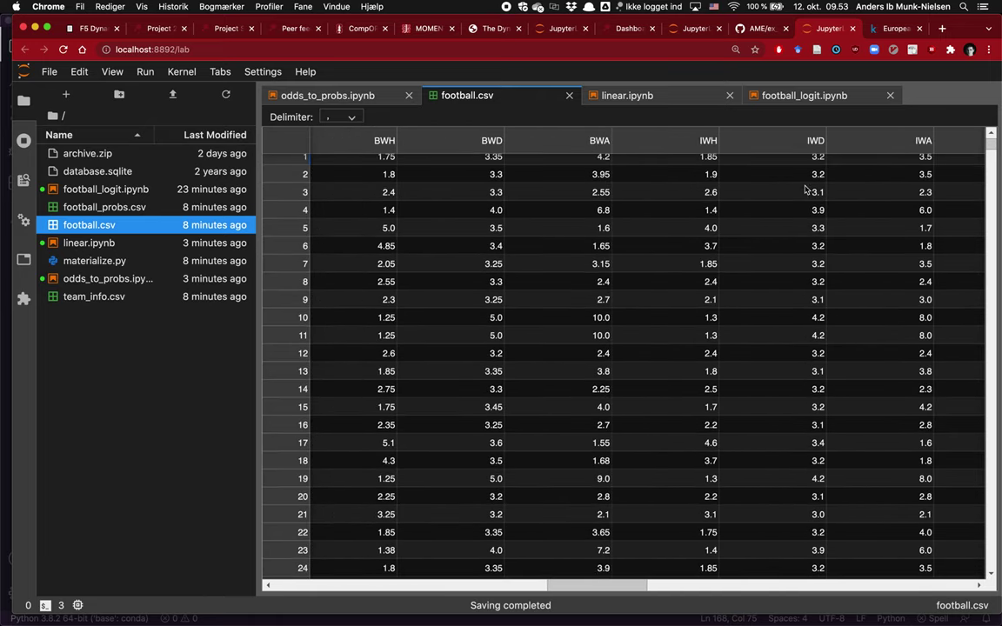
scroll(805, 188, left, 2)
scroll(806, 188, right, 5)
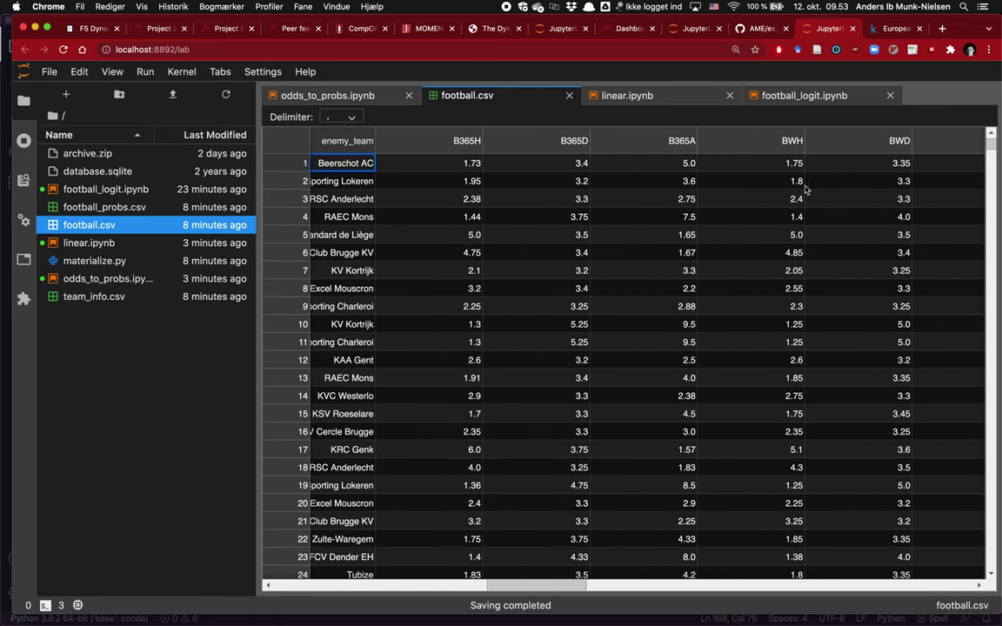
click(470, 163)
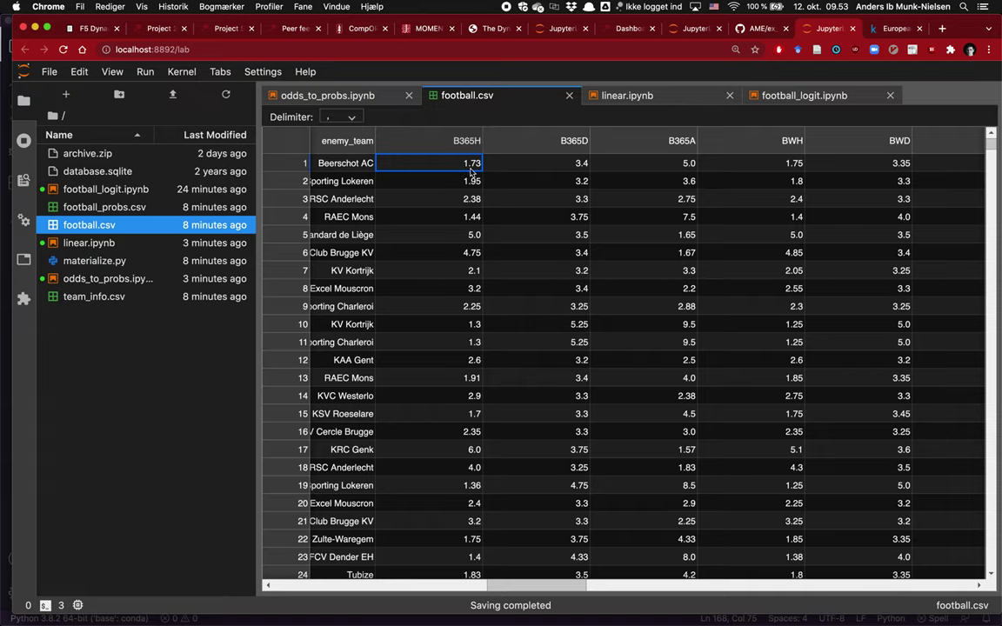
click(527, 172)
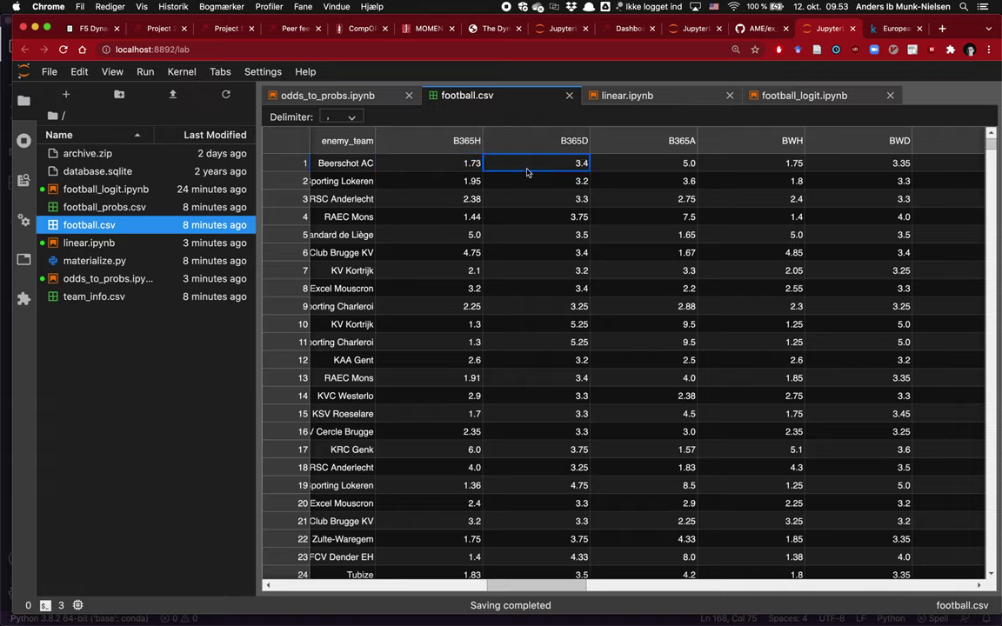
click(658, 169)
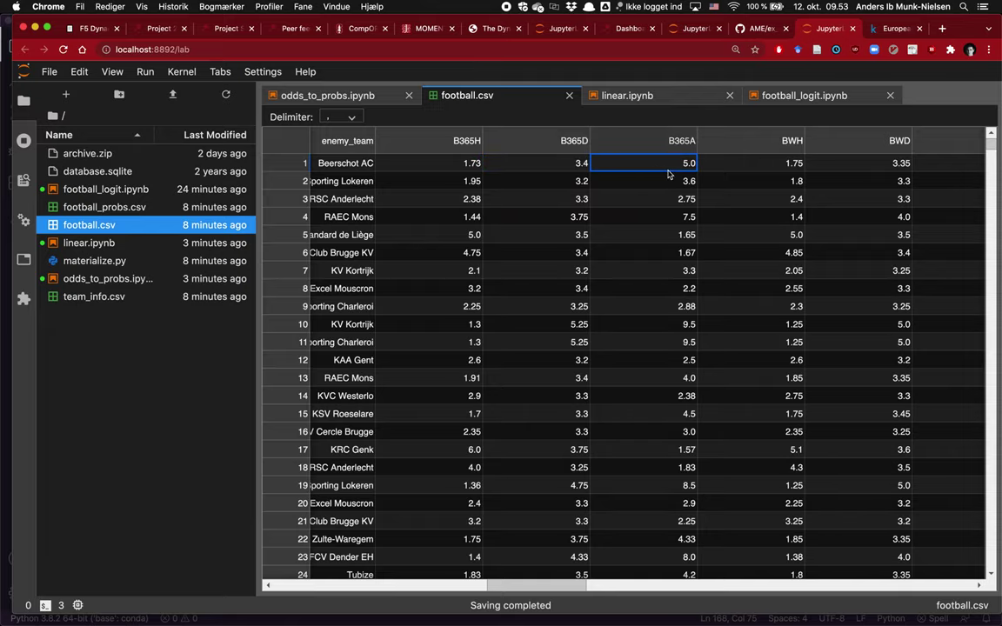
Step: Check the first match's team value and whether that team played at home
scroll(669, 174, left, 10)
click(638, 165)
scroll(636, 164, left, 2)
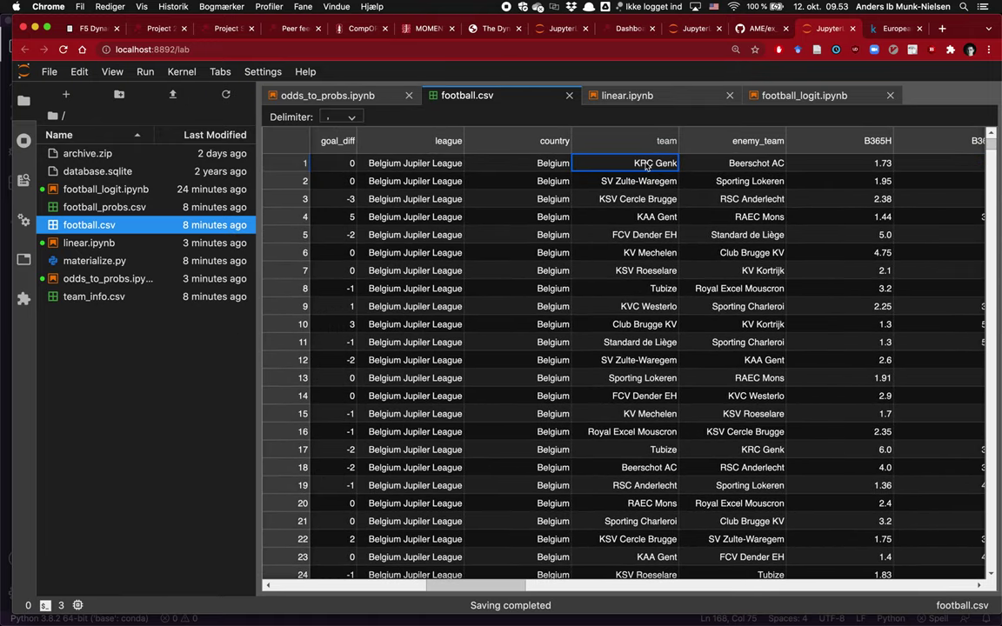
scroll(652, 167, left, 3)
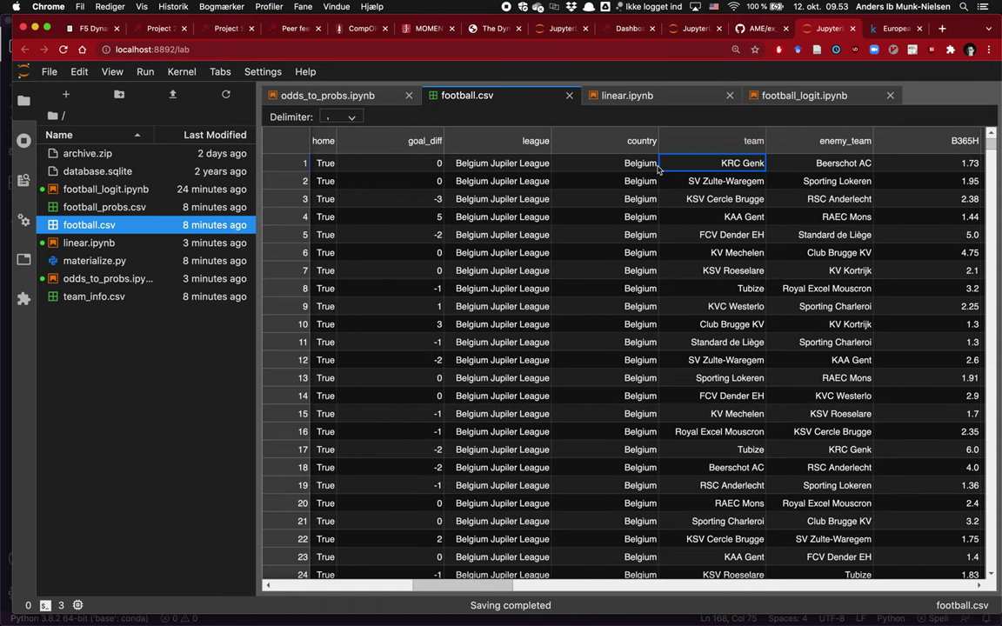
scroll(659, 169, left, 12)
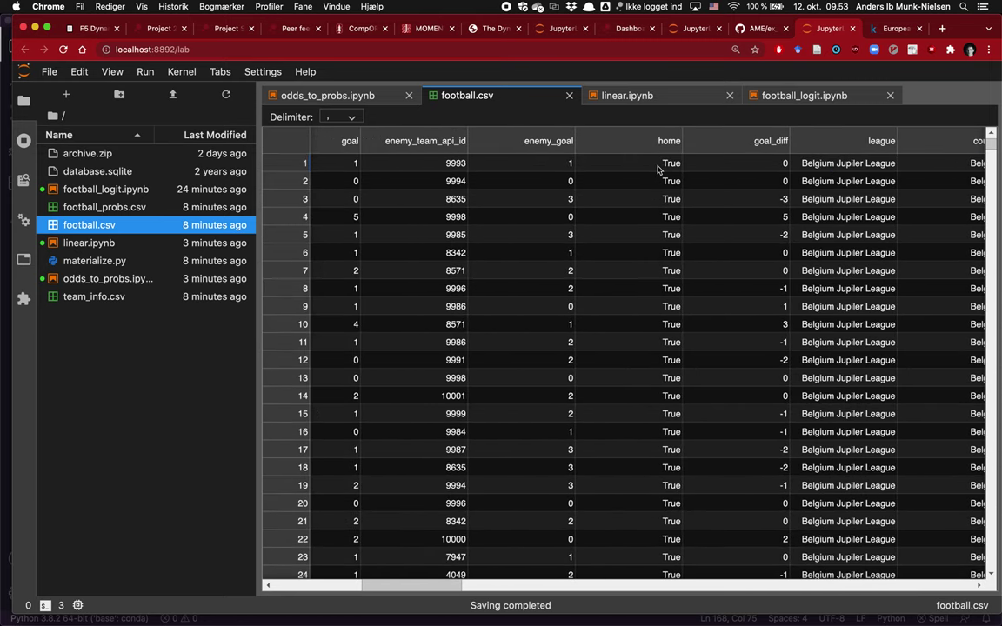
click(659, 167)
Step: Examine the first match's B365H odds together with its enemy_team value
scroll(661, 161, right, 5)
scroll(679, 165, right, 18)
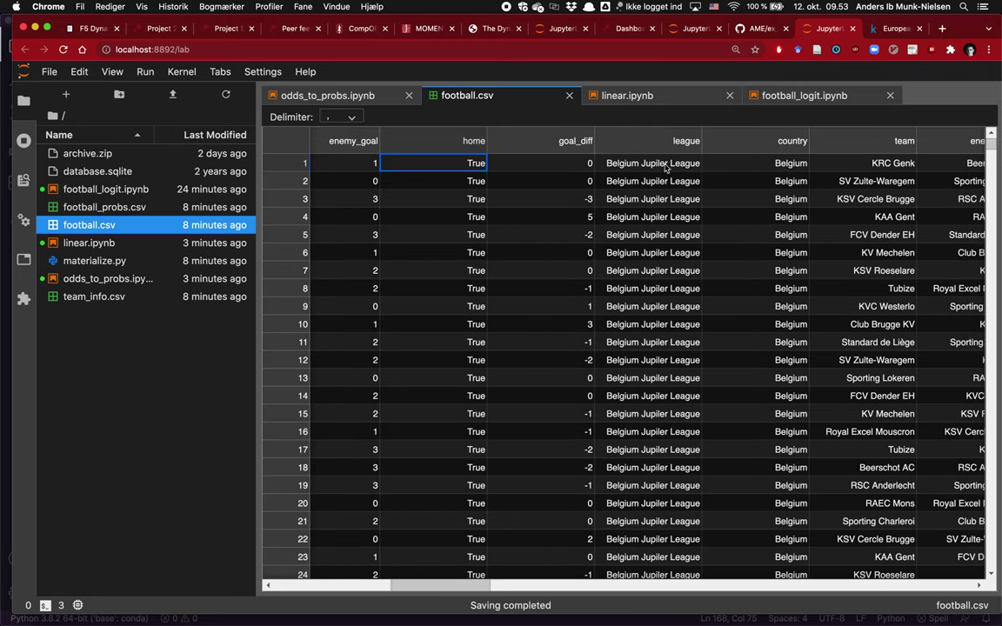
click(683, 165)
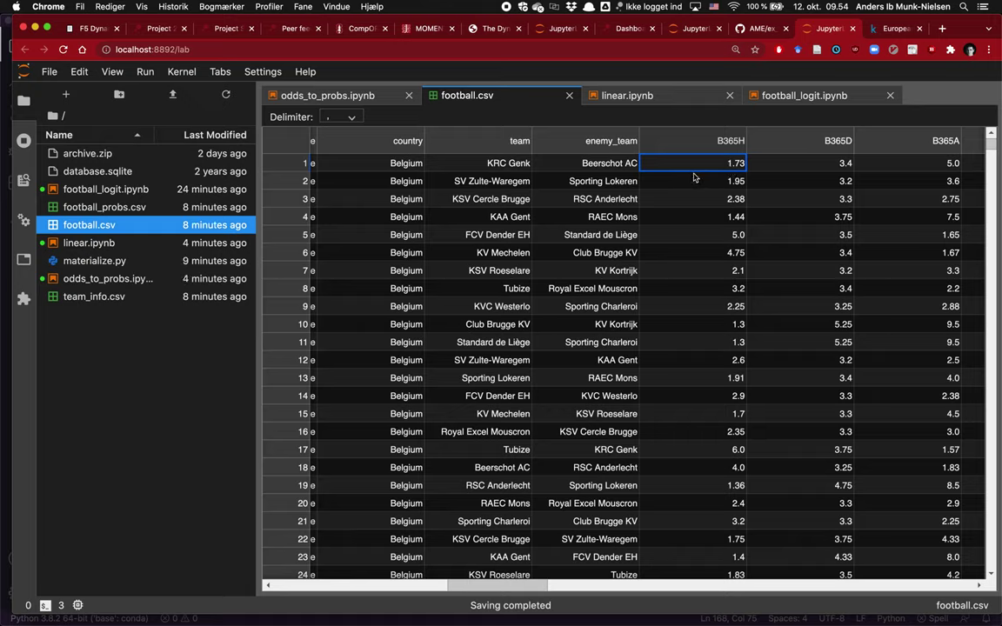
key(Left)
key(Left)
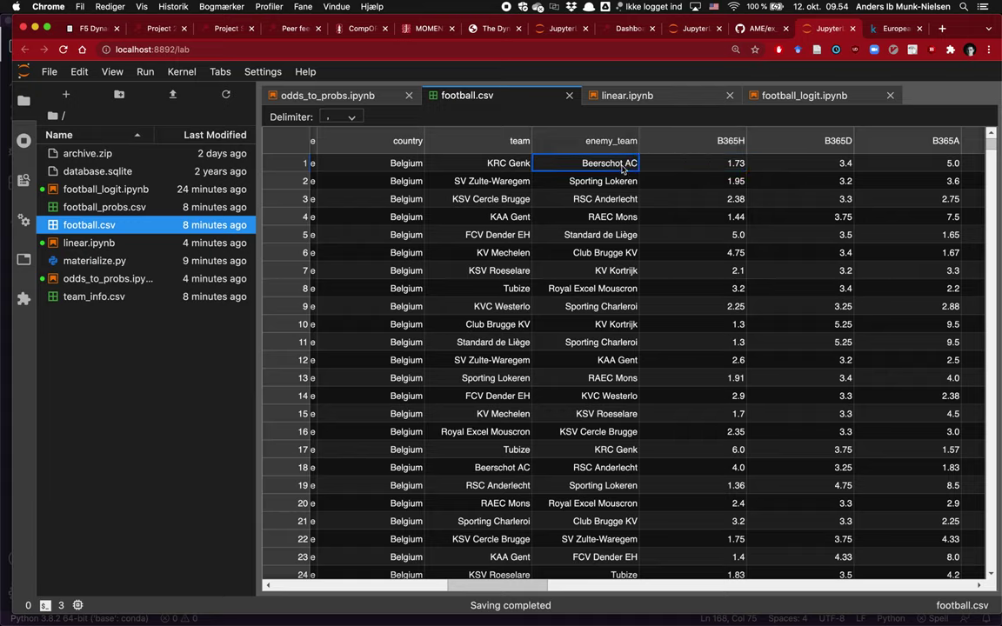
Step: Return to the odds_to_probs.ipynb notebook and restart its kernel
click(335, 94)
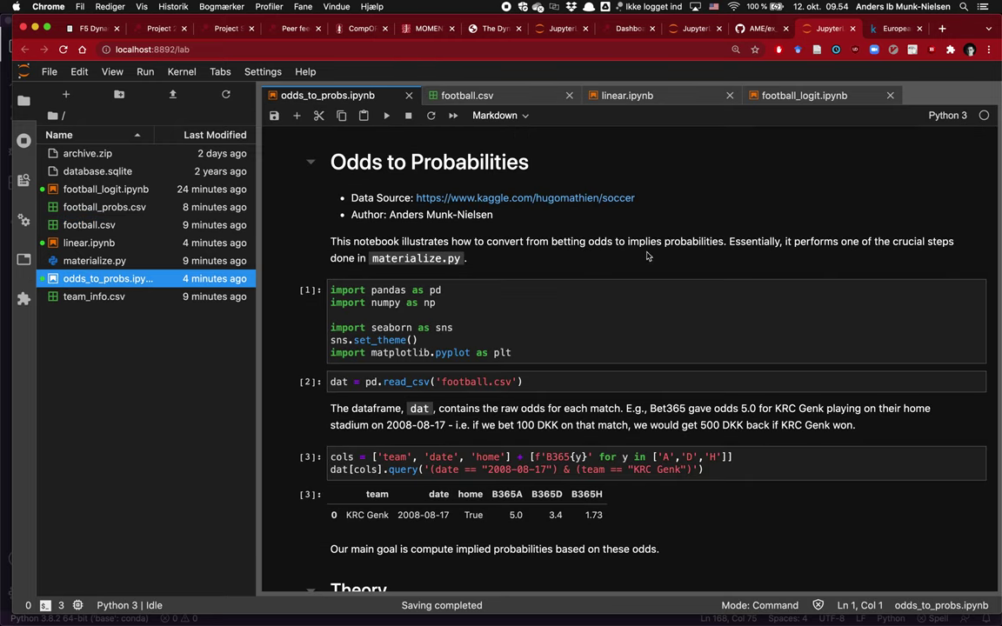
click(578, 244)
click(432, 115)
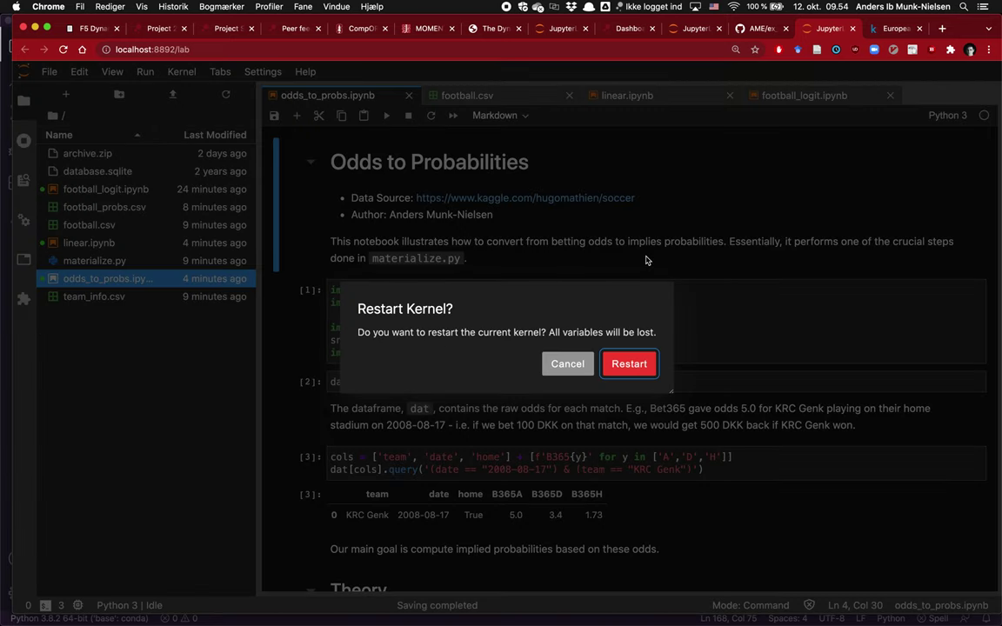
key(Return)
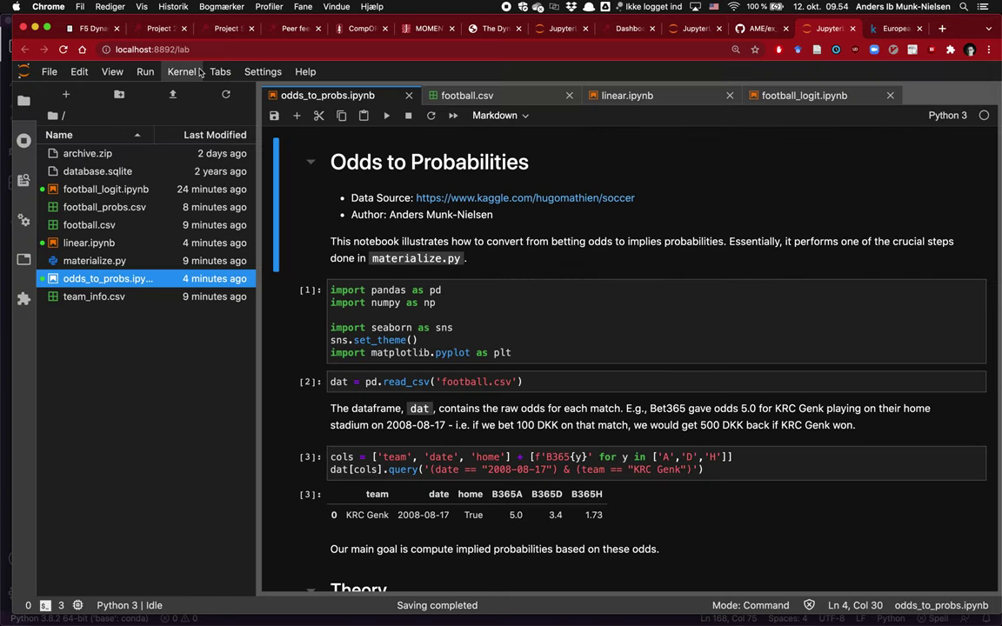
Step: Restart the kernel with all outputs cleared, and run the import cell and the cell loading football.csv into dat
click(182, 71)
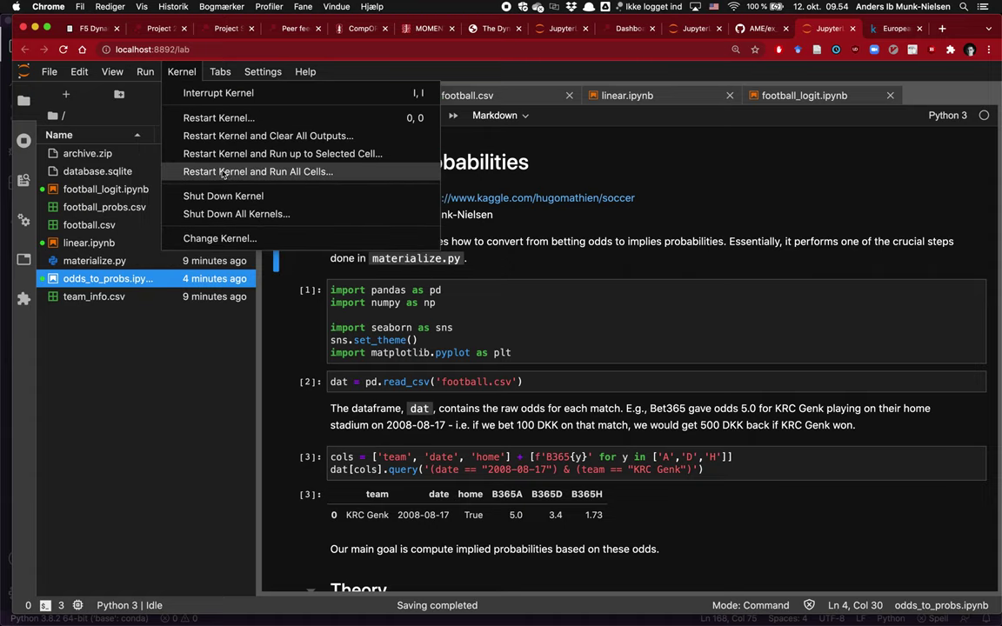
click(235, 119)
click(644, 372)
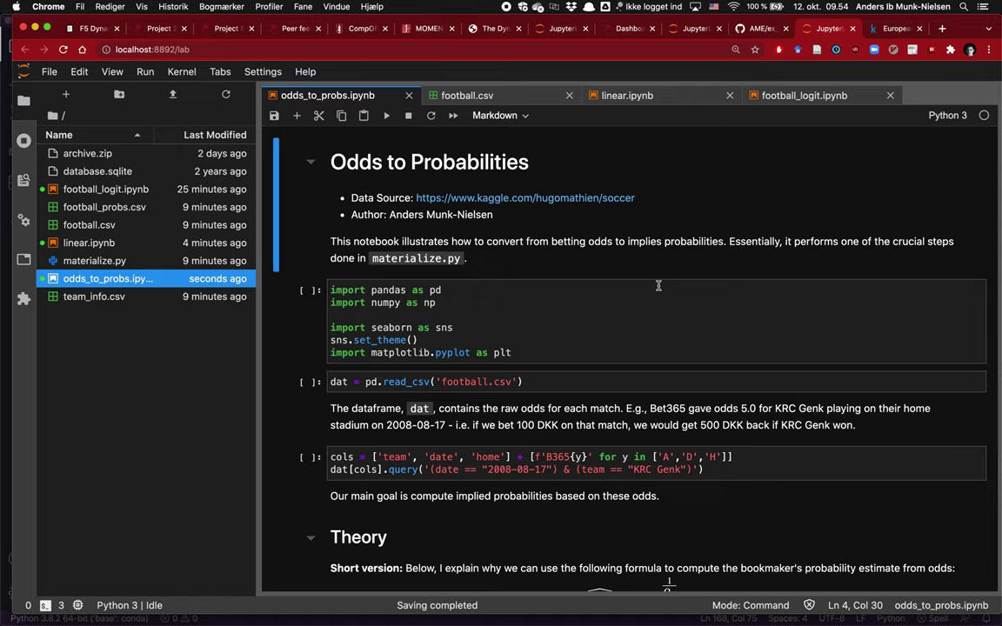
key(shift+Return)
key(shift+Return)
key(shift+Return)
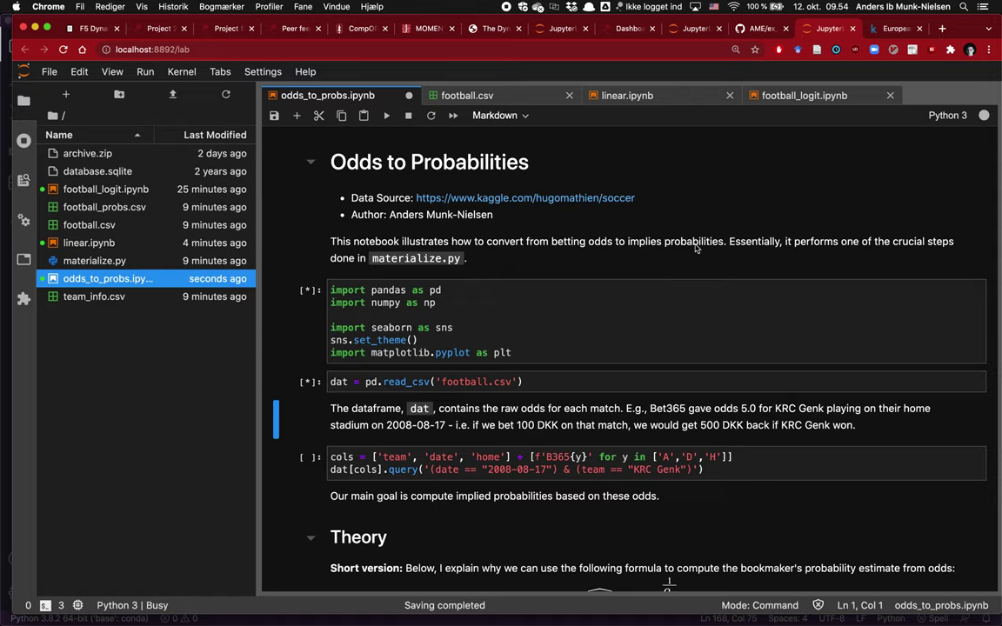
Step: Insert a code cell below the football.csv import, display dat in it, and look across the dataframe's columns
text(adat)
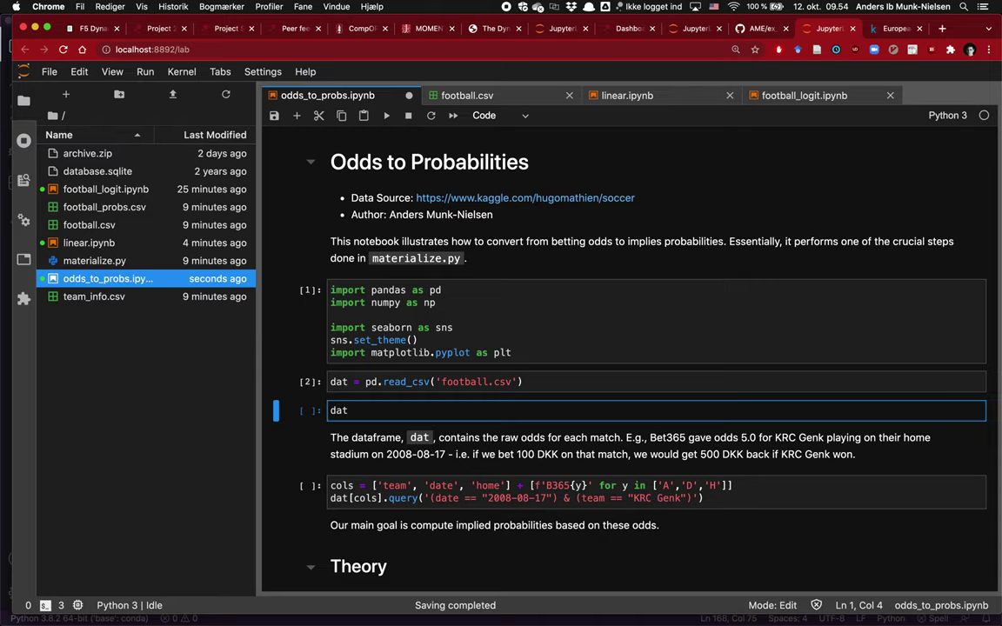
key(ctrl+Return)
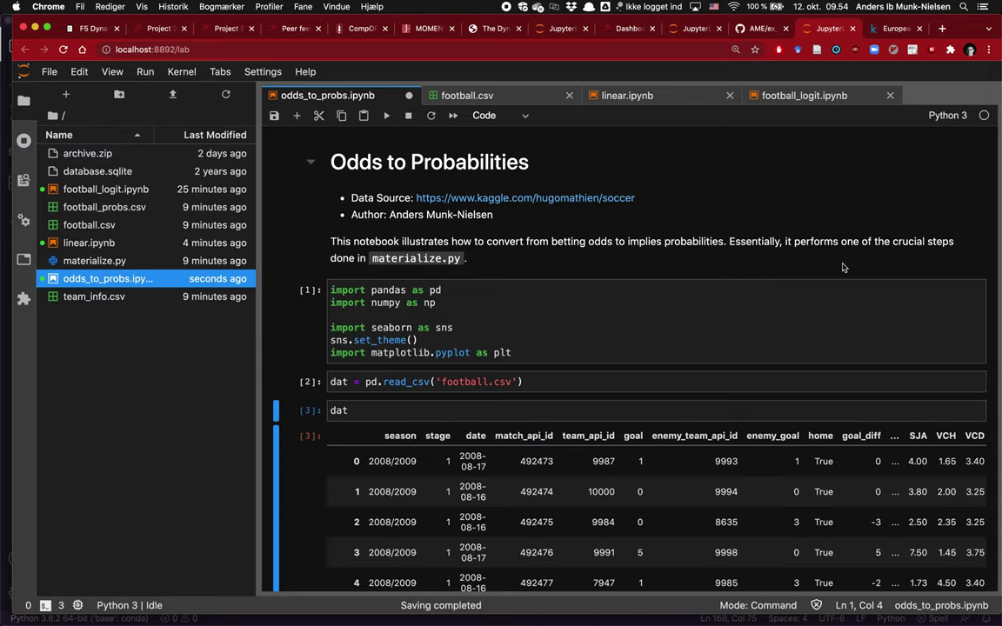
scroll(743, 421, down, 2)
scroll(744, 424, right, 4)
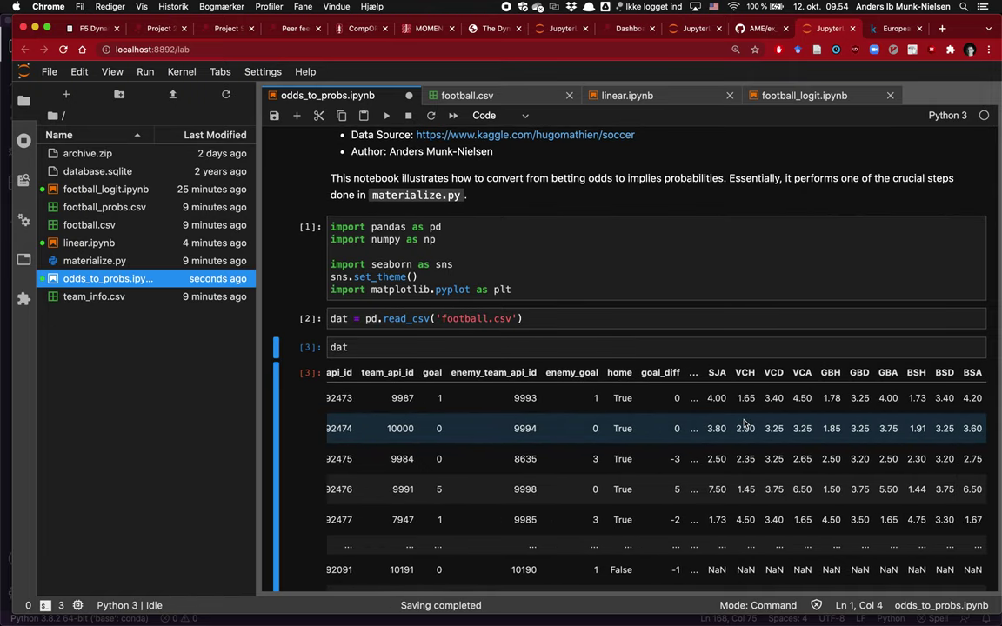
scroll(745, 423, left, 4)
scroll(744, 424, right, 4)
scroll(783, 469, left, 4)
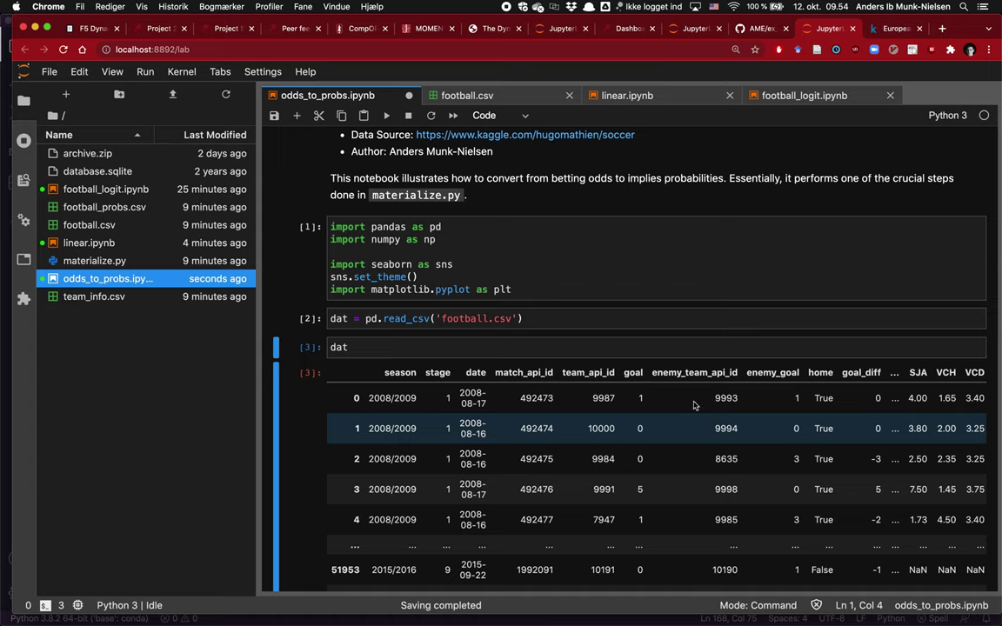
Step: Delete the temporary cell that displays the whole dat dataframe
click(497, 350)
key(Escape)
key(d)
key(d)
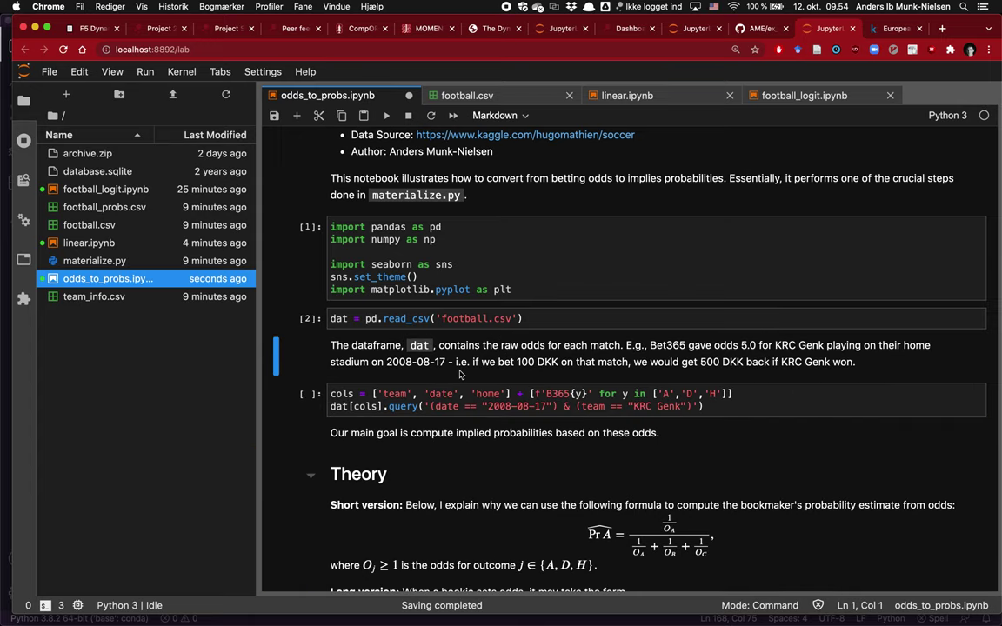
Step: Run the cell querying KRC Genk's match on 2008-08-17 and check the resulting row's team and home values
key(j)
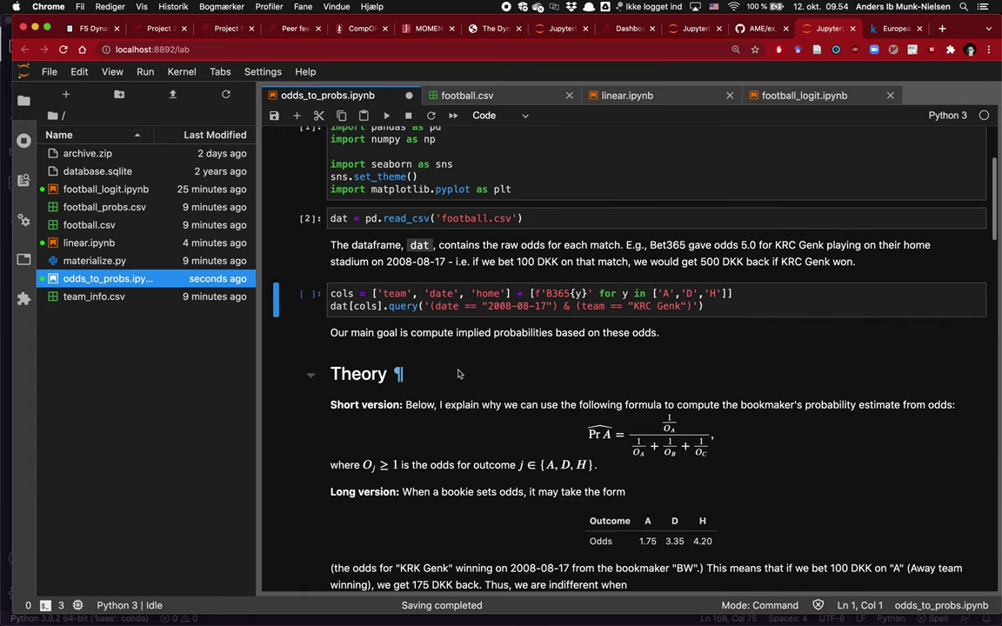
key(shift+Return)
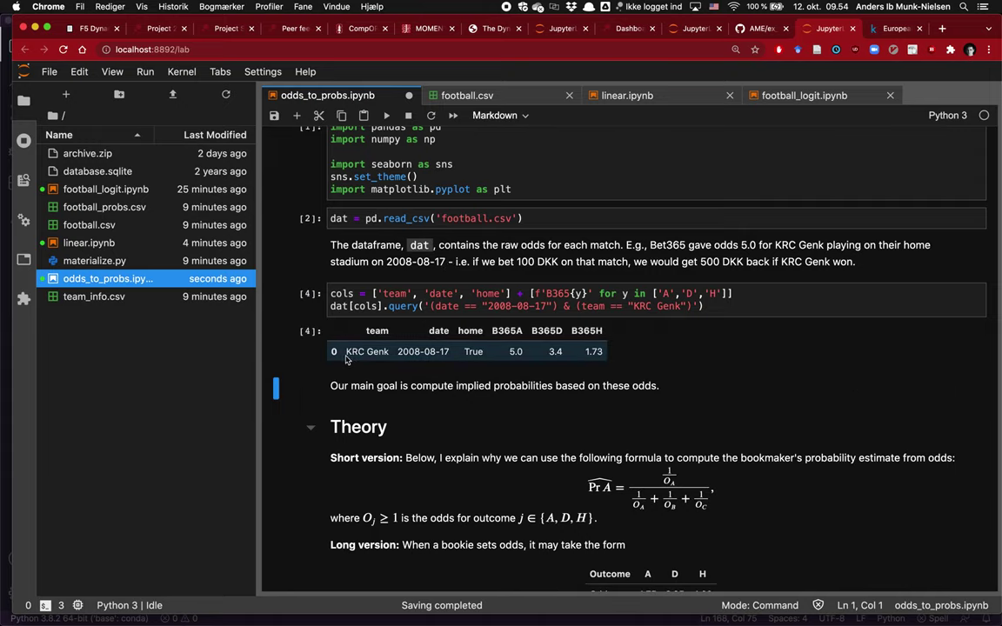
drag(344, 352, 390, 352)
click(477, 352)
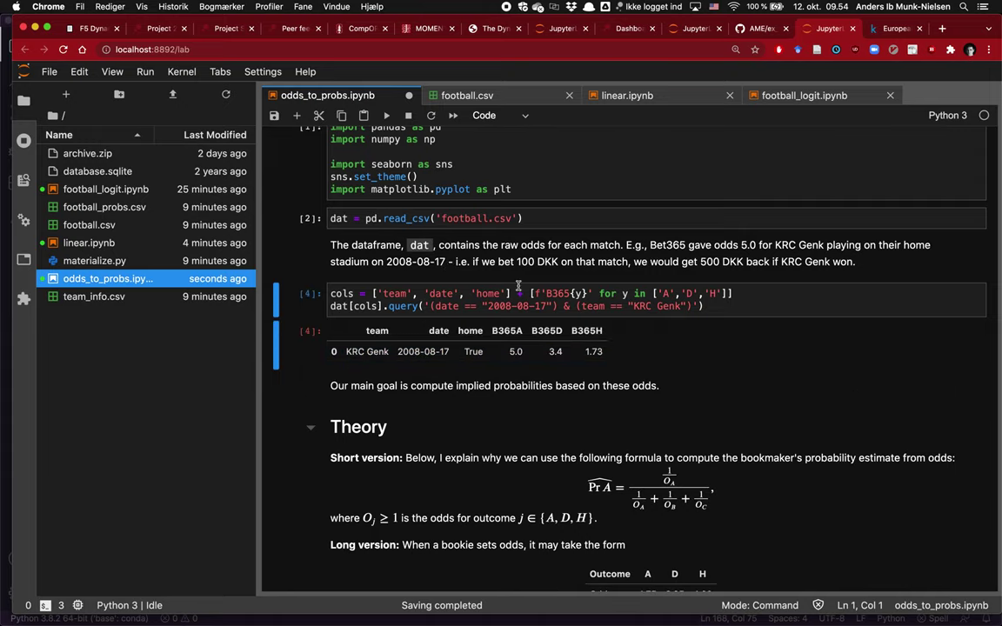
Step: Insert a code cell above the KRC Genk query, display cols in it, and examine the listed column names
key(a)
key(Return)
text(cols)
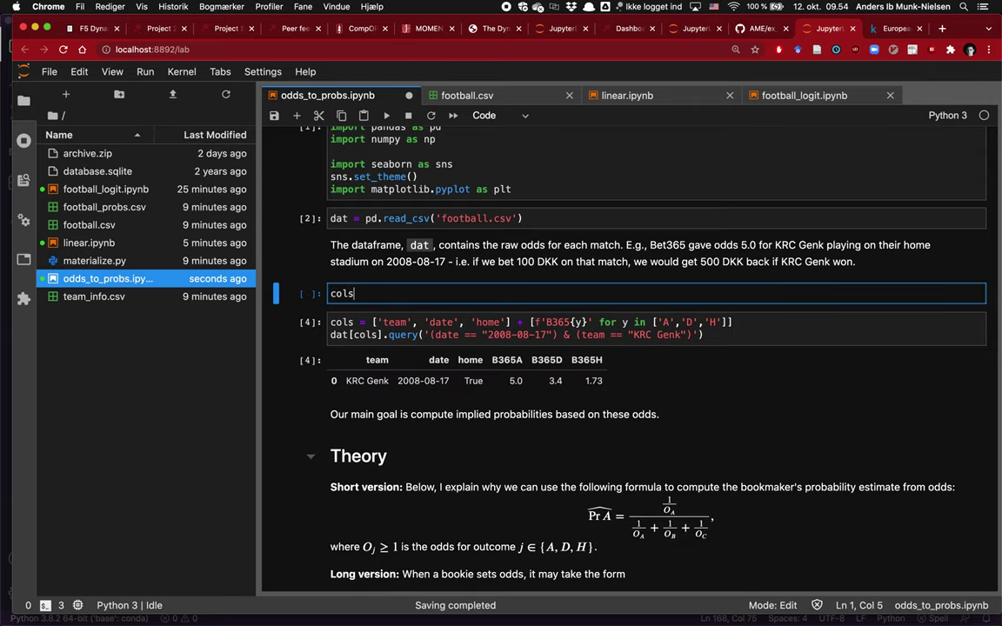
key(ctrl+Return)
drag(329, 318, 655, 317)
click(523, 335)
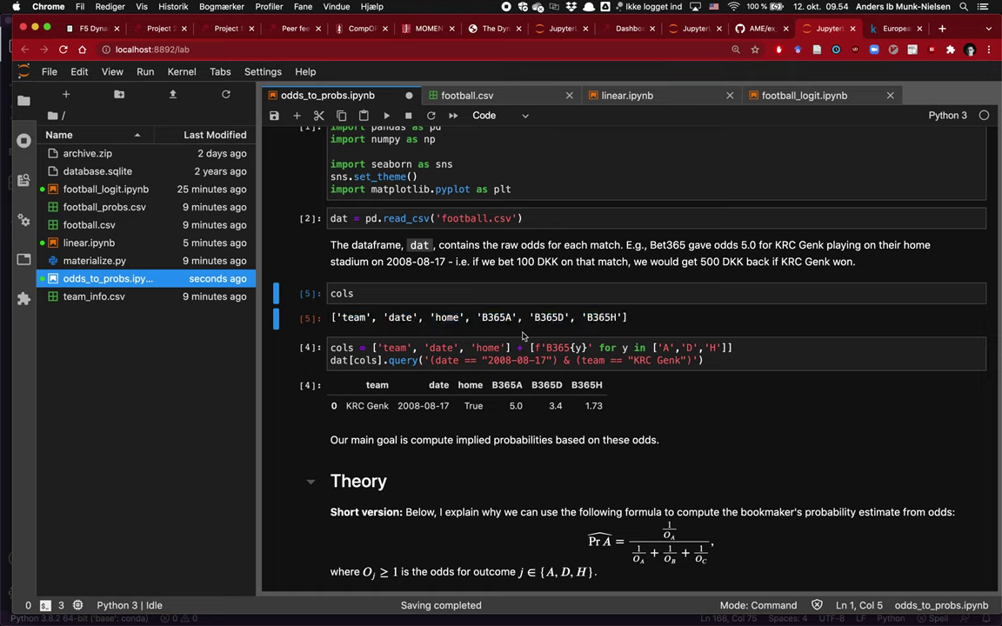
Step: Examine the fixed column list and the list comprehension that are joined in the cols definition
click(518, 347)
click(374, 348)
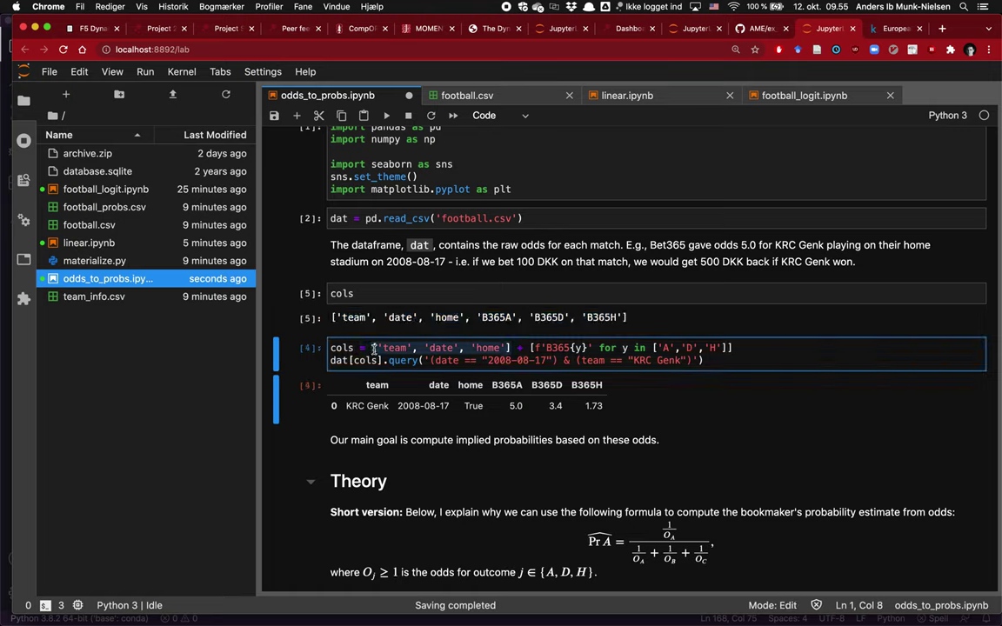
click(505, 348)
click(548, 348)
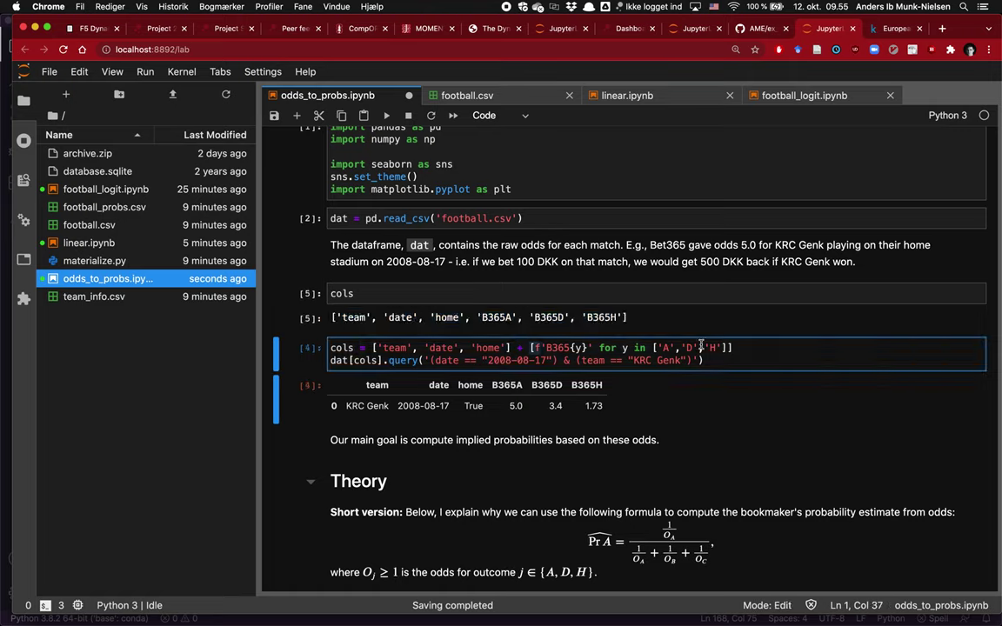
click(735, 347)
click(730, 348)
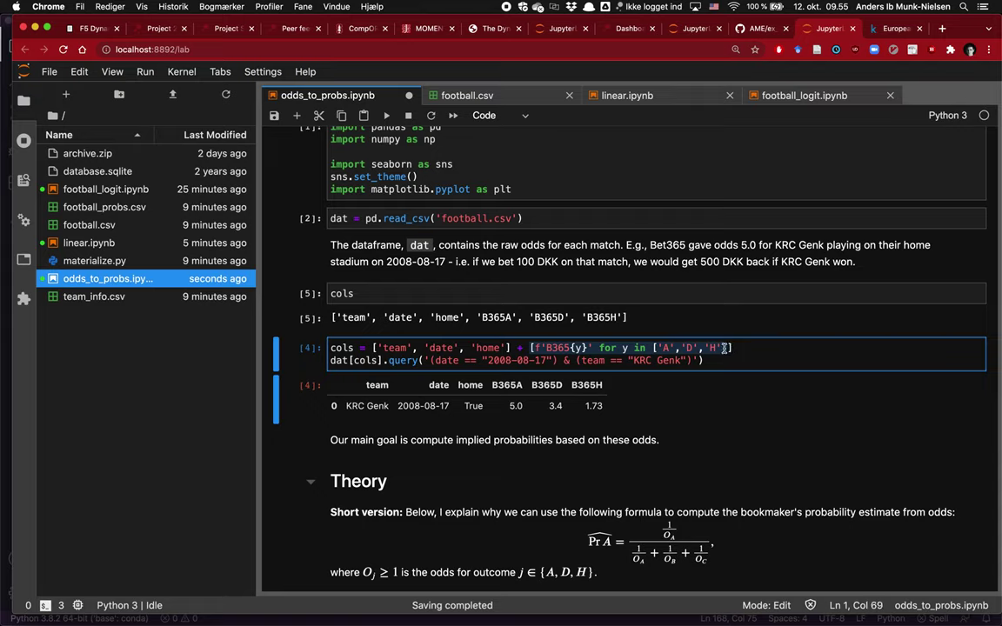
Step: Examine how the comprehension loops over 'A', 'D' and 'H' to fill the f'B365{y}' string
click(670, 348)
key(Right)
key(Right)
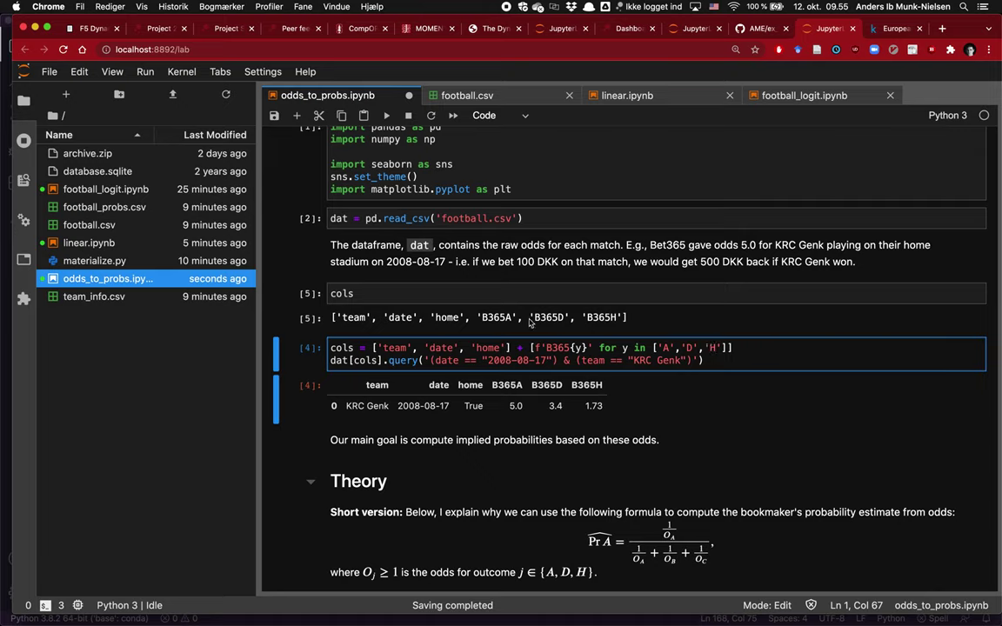
click(661, 348)
click(588, 348)
key(Right)
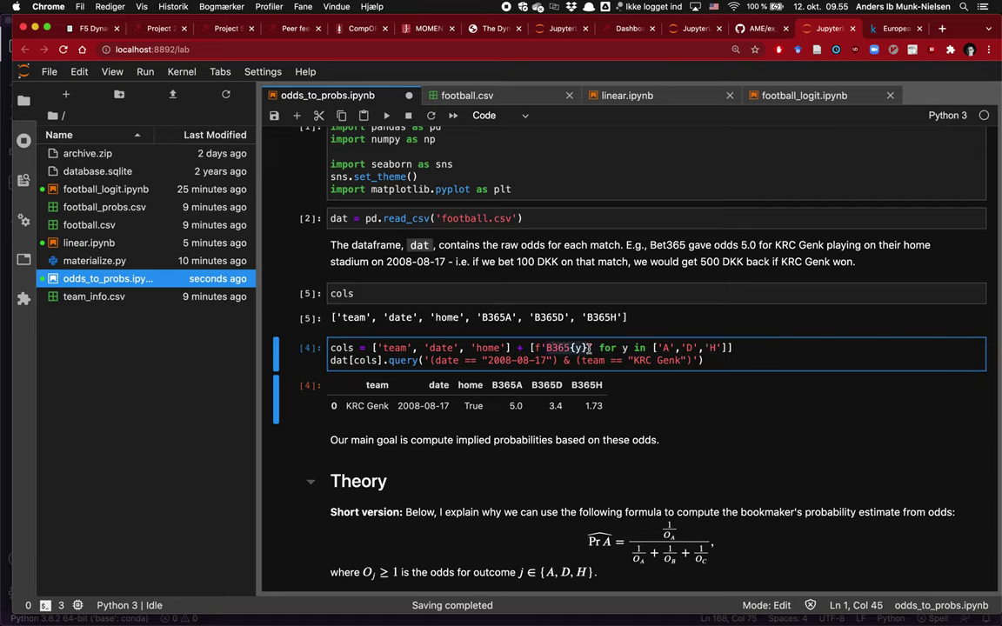
click(579, 348)
key(super+Left)
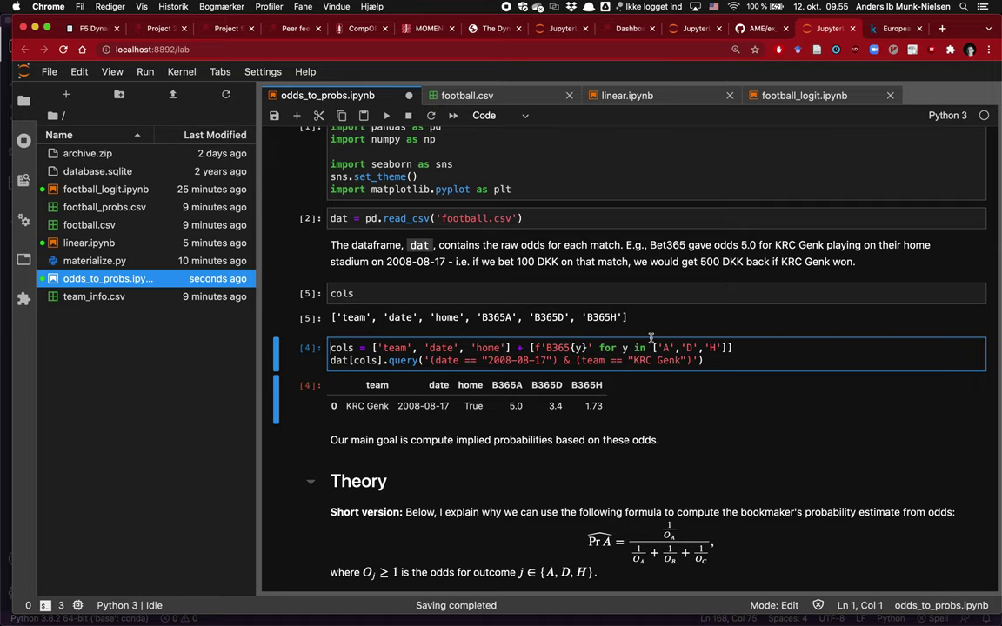
Step: Delete the temporary cell that displays cols
click(644, 318)
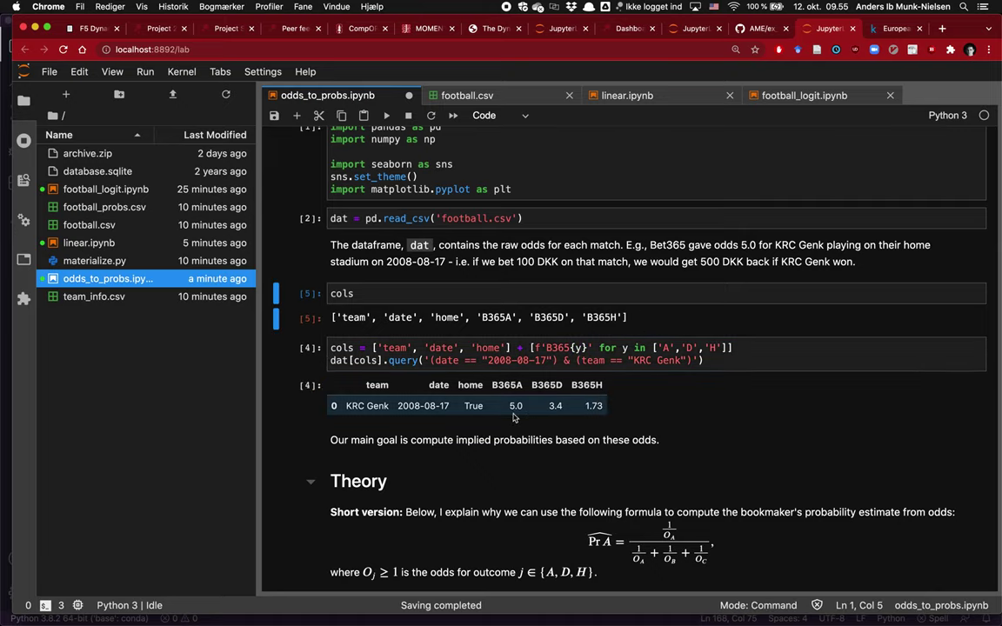
key(d)
key(d)
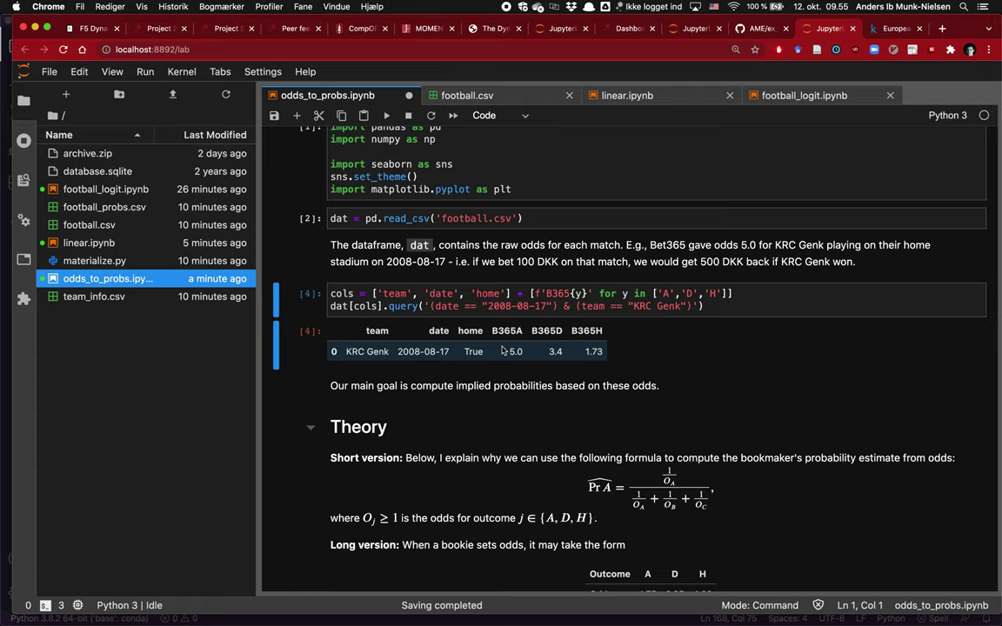
Step: Read the Theory section's short-version probability formula and the start of its long version with the example odds
scroll(503, 349, down, 1)
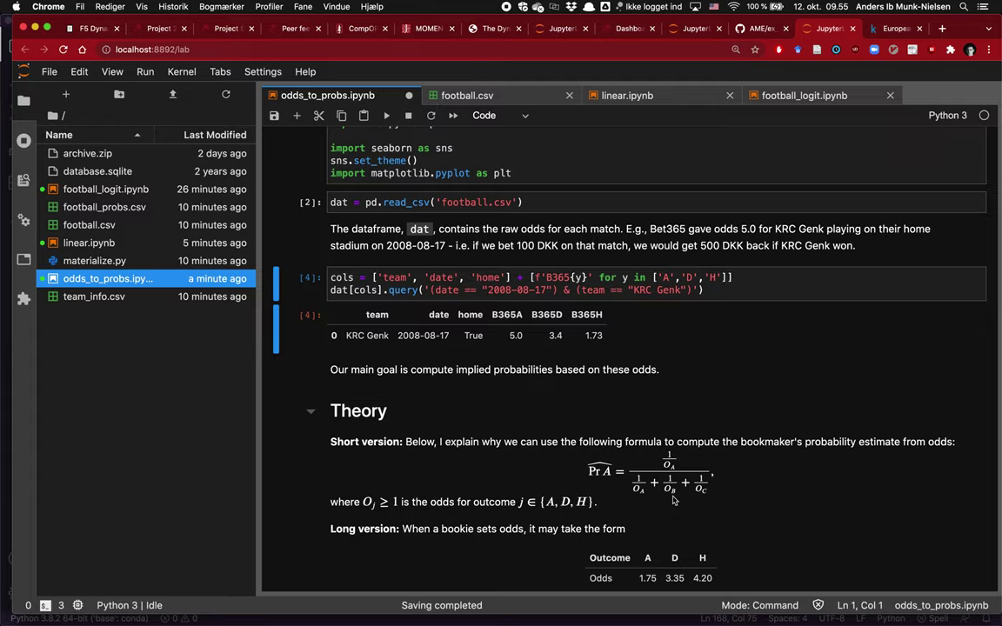
scroll(673, 501, down, 5)
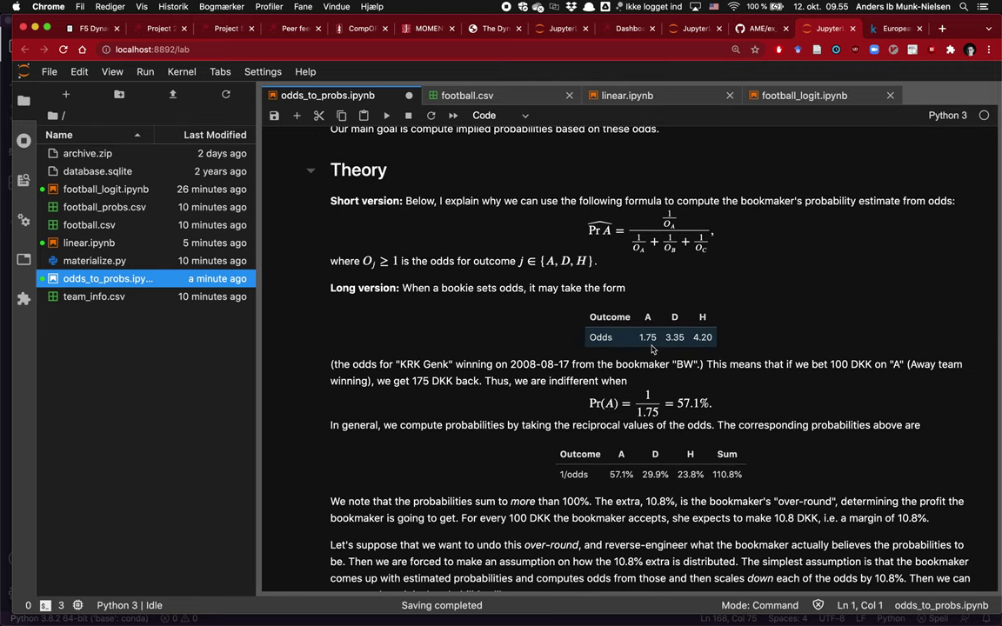
scroll(668, 343, up, 3)
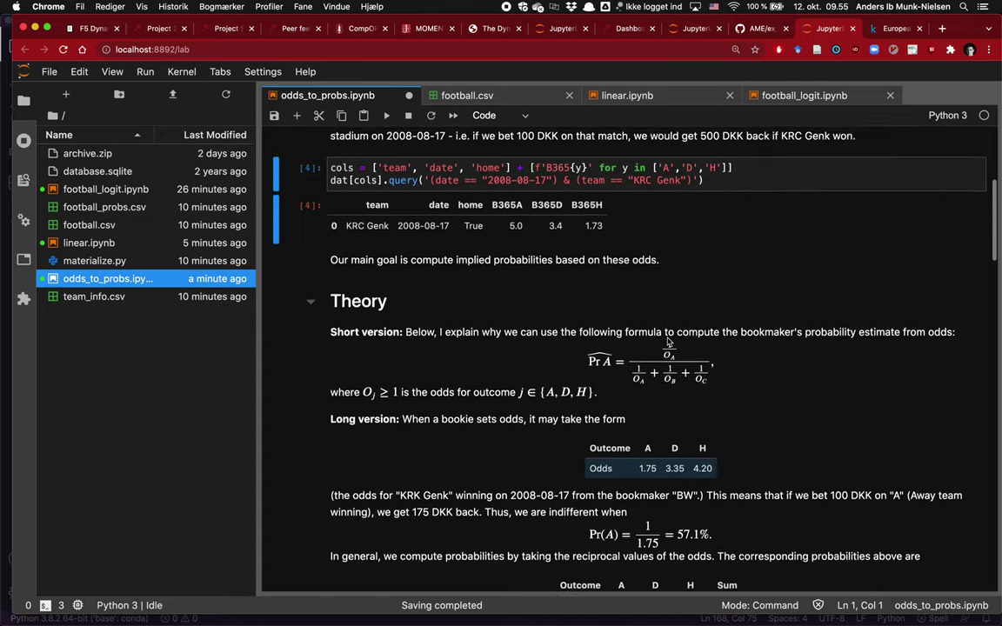
scroll(668, 343, up, 1)
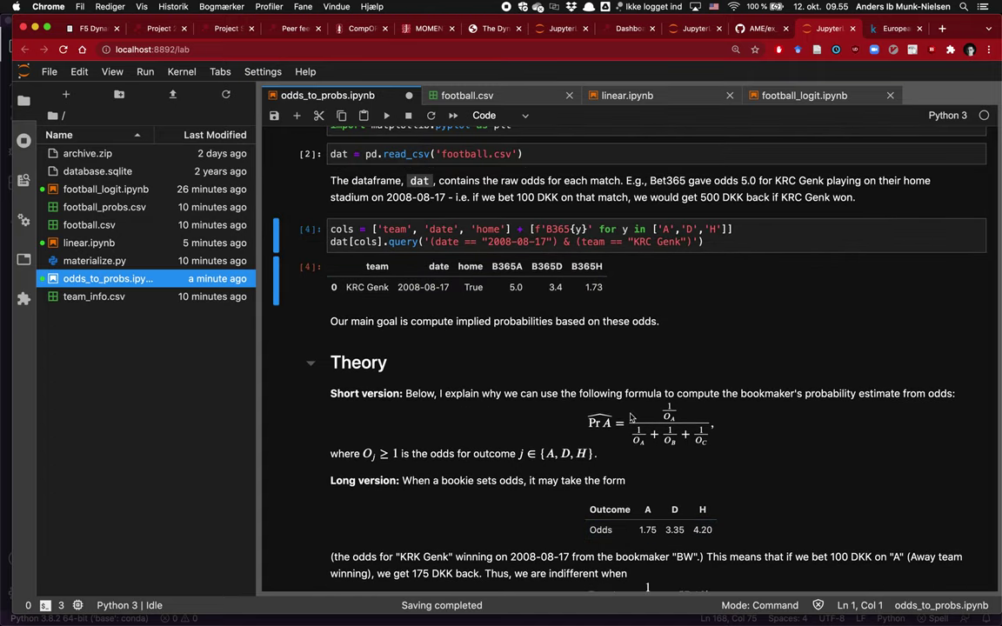
scroll(633, 419, down, 5)
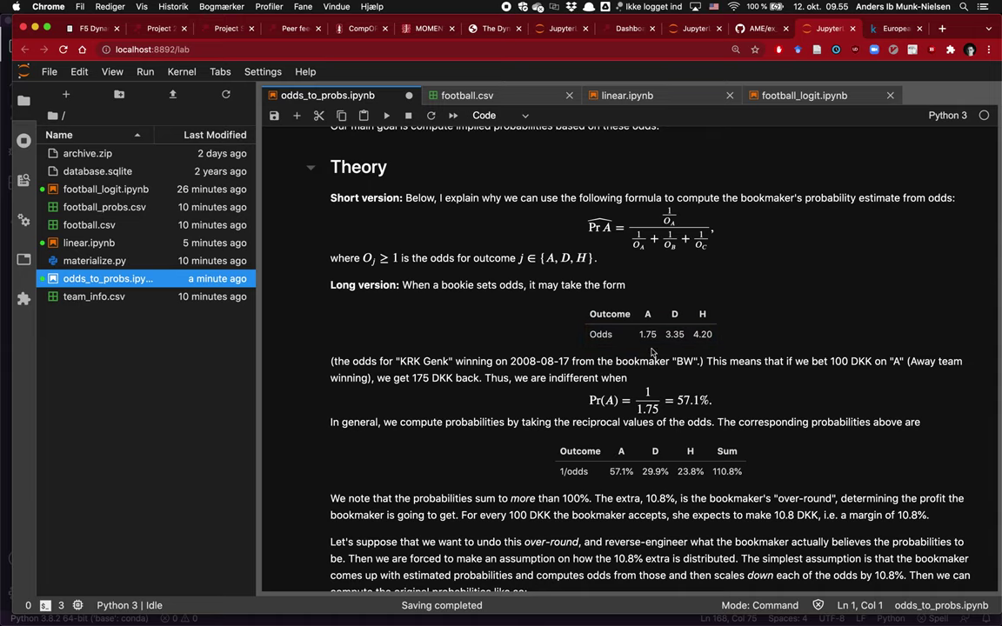
scroll(652, 351, down, 2)
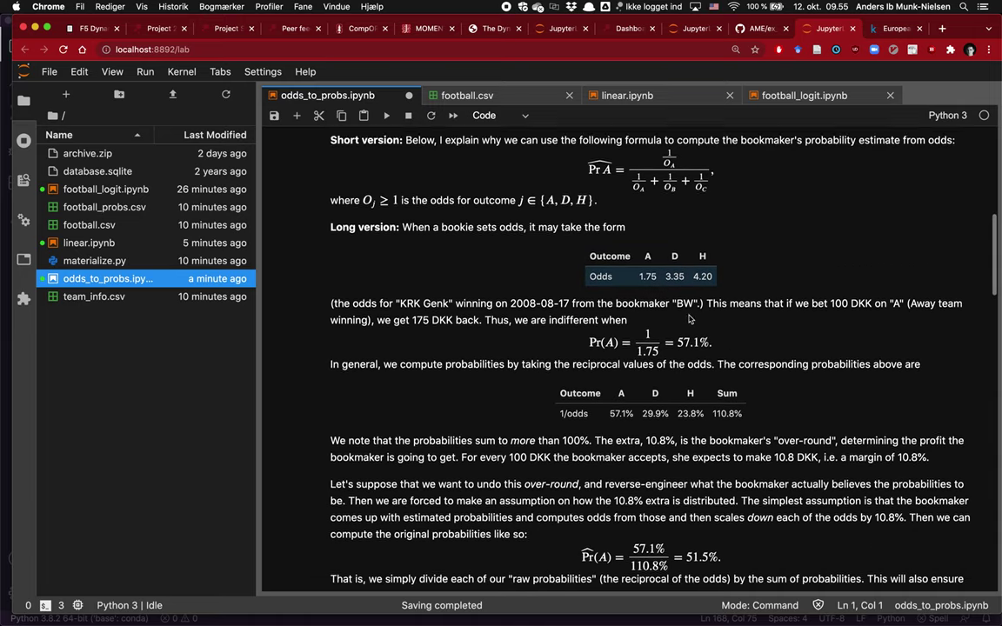
scroll(689, 320, down, 1)
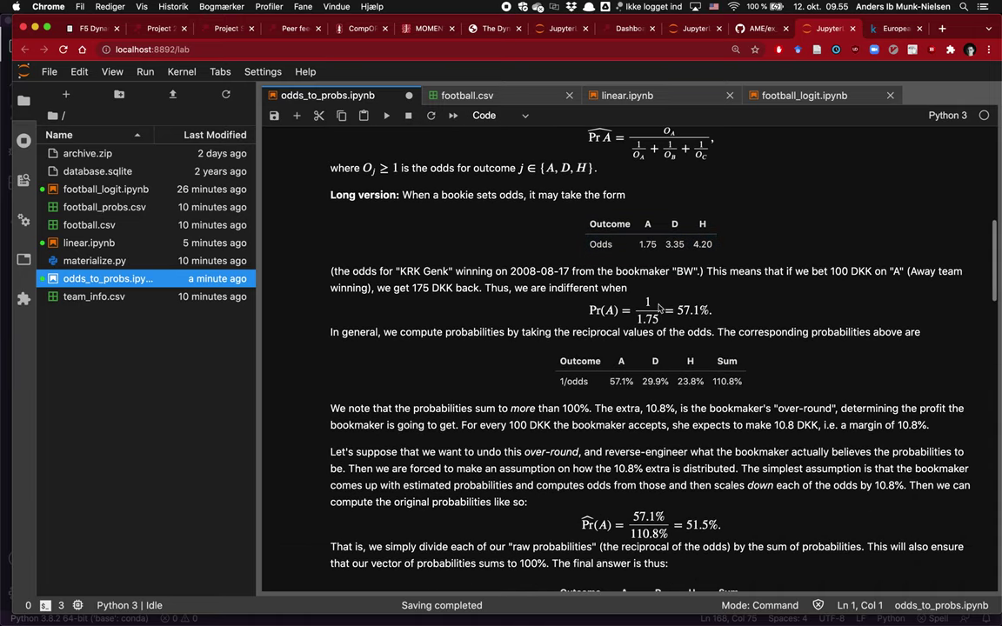
Step: Examine the example odds for outcome A and the implied probability computed from their reciprocal
click(644, 253)
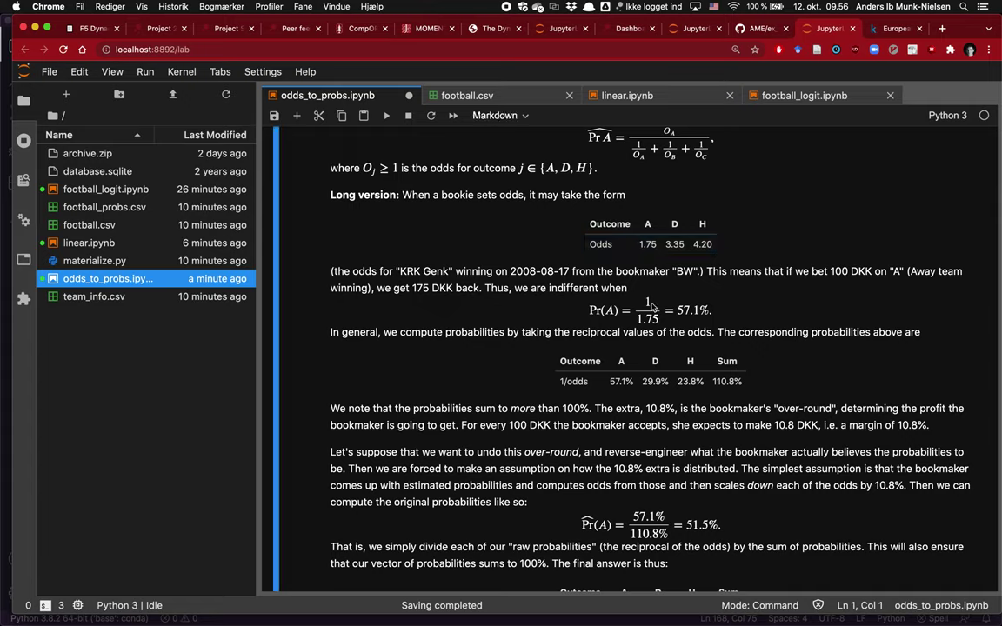
double_click(648, 246)
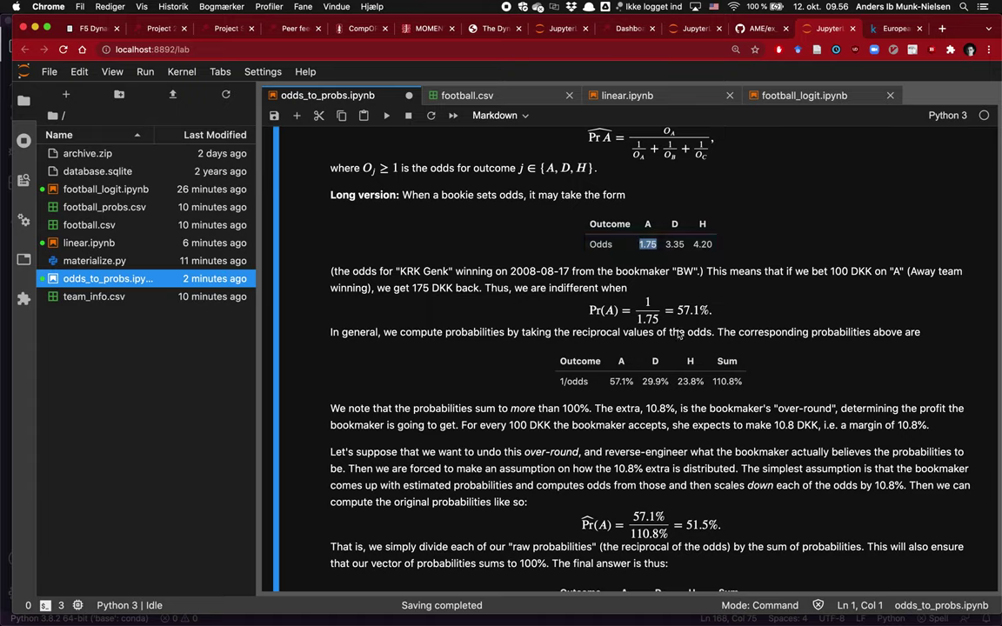
drag(677, 311, 710, 312)
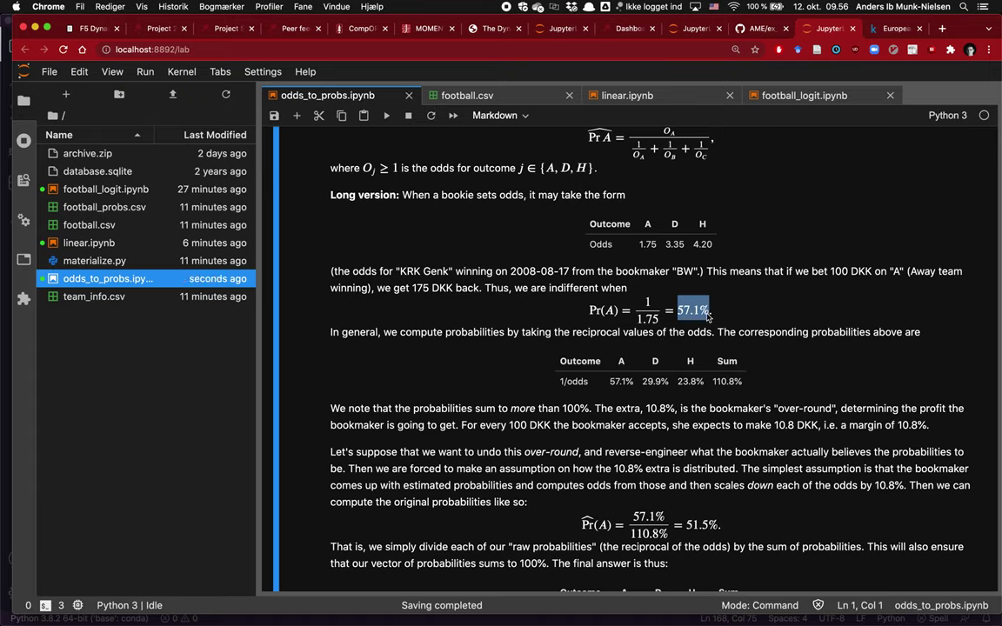
click(652, 271)
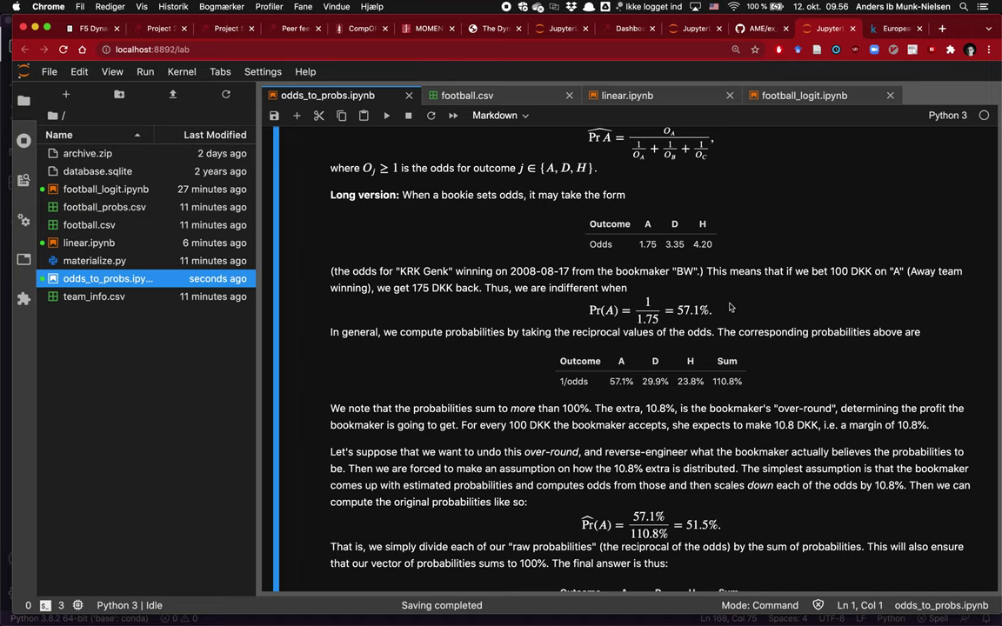
Step: Examine the table of reciprocal odds for the three outcomes and its Sum value
scroll(731, 304, down, 1)
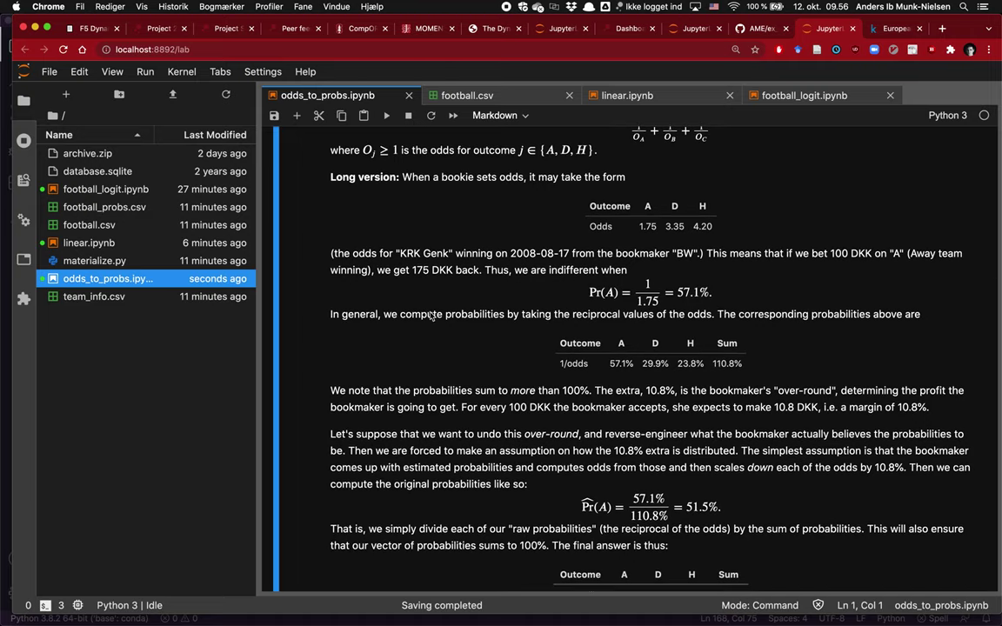
scroll(429, 319, down, 2)
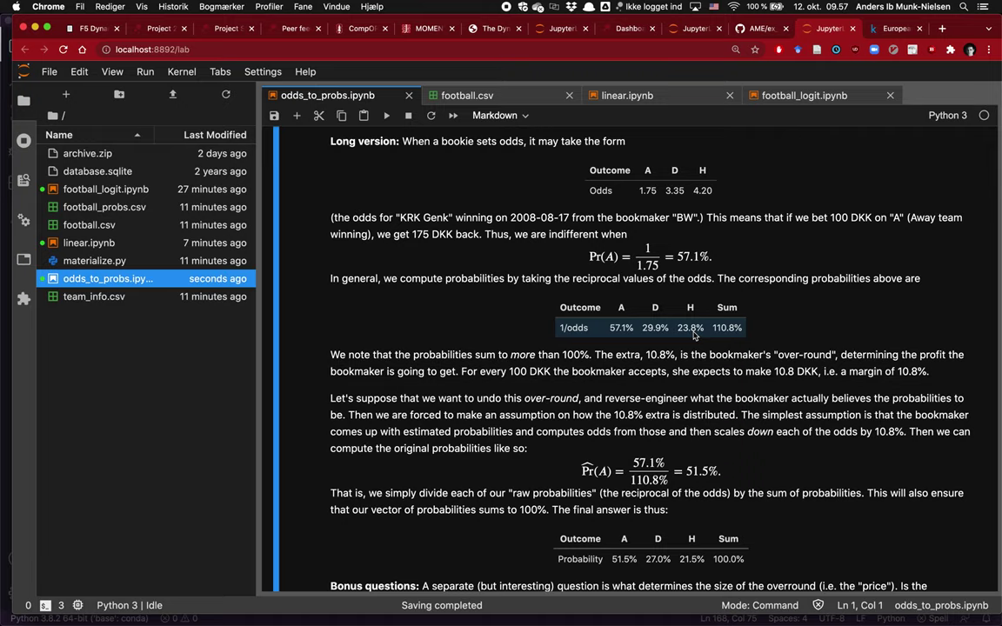
drag(713, 329, 744, 330)
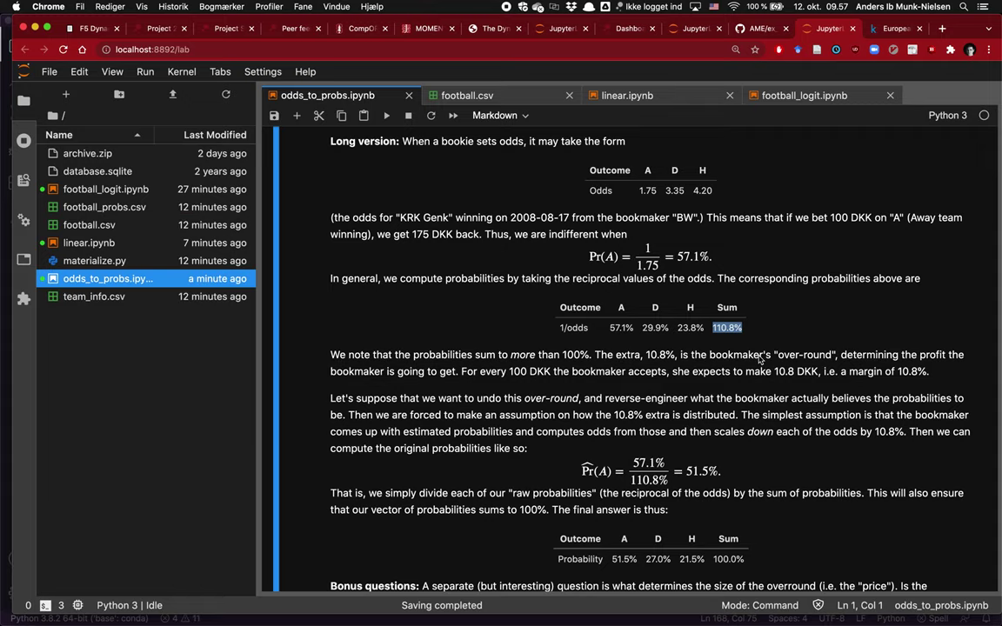
Step: Compare the individual reciprocal-odds probabilities for A, D and H with their Sum to understand the bookmaker's over-round
scroll(760, 359, down, 2)
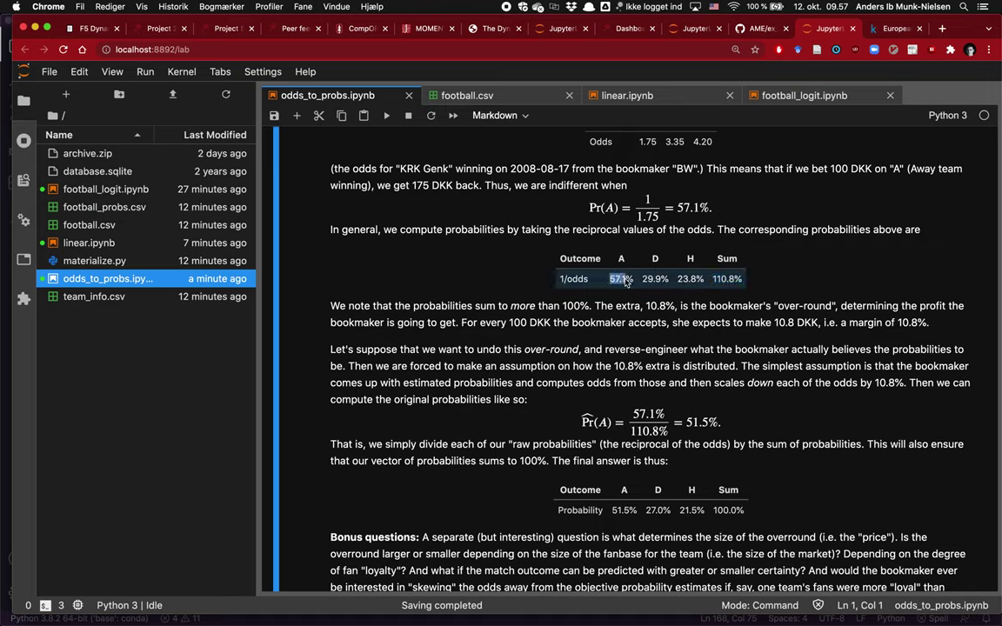
double_click(690, 282)
drag(693, 285, 702, 288)
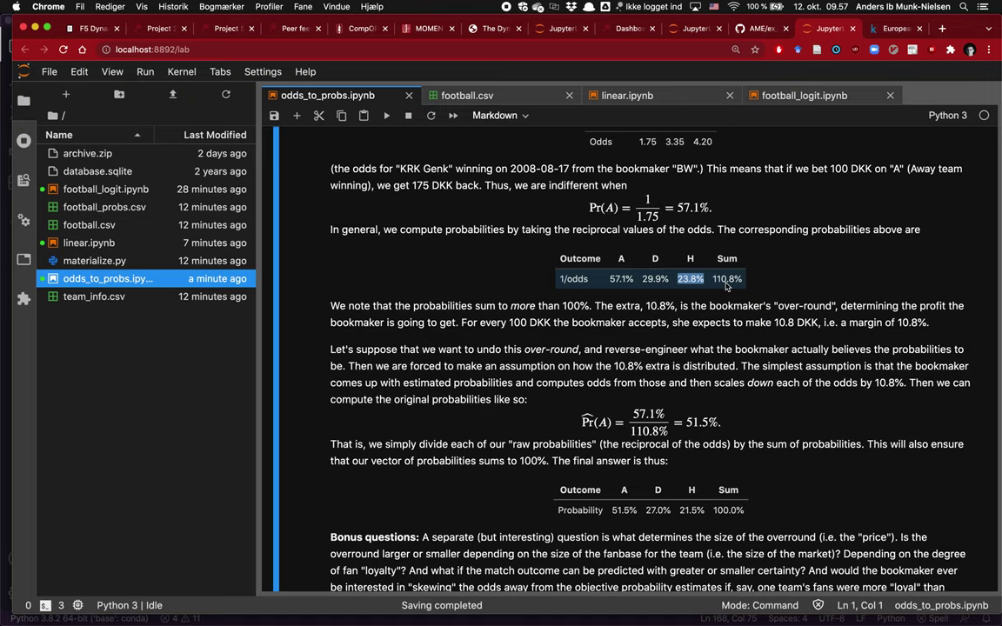
double_click(719, 279)
click(718, 282)
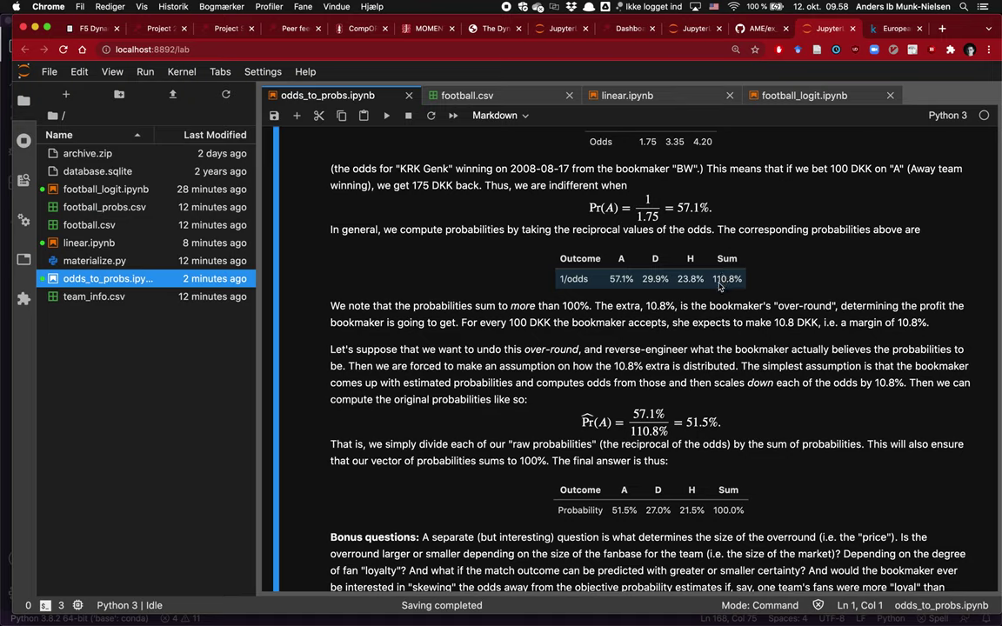
double_click(736, 288)
click(653, 283)
drag(712, 280, 736, 283)
click(616, 275)
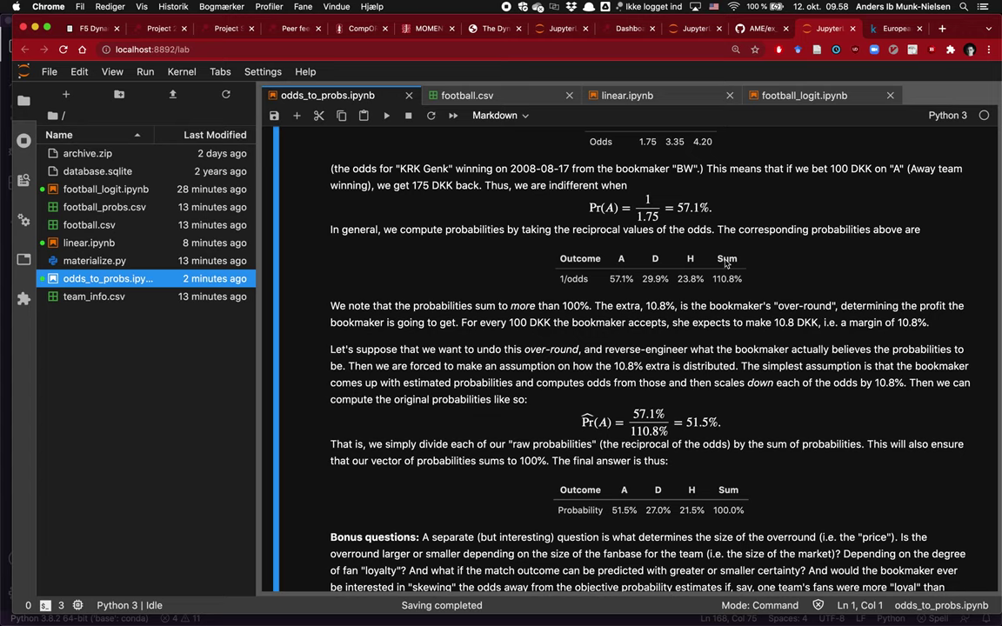
Step: Read how the raw probabilities are divided by their sum, the final probability table and the Bonus questions paragraph
scroll(626, 383, down, 2)
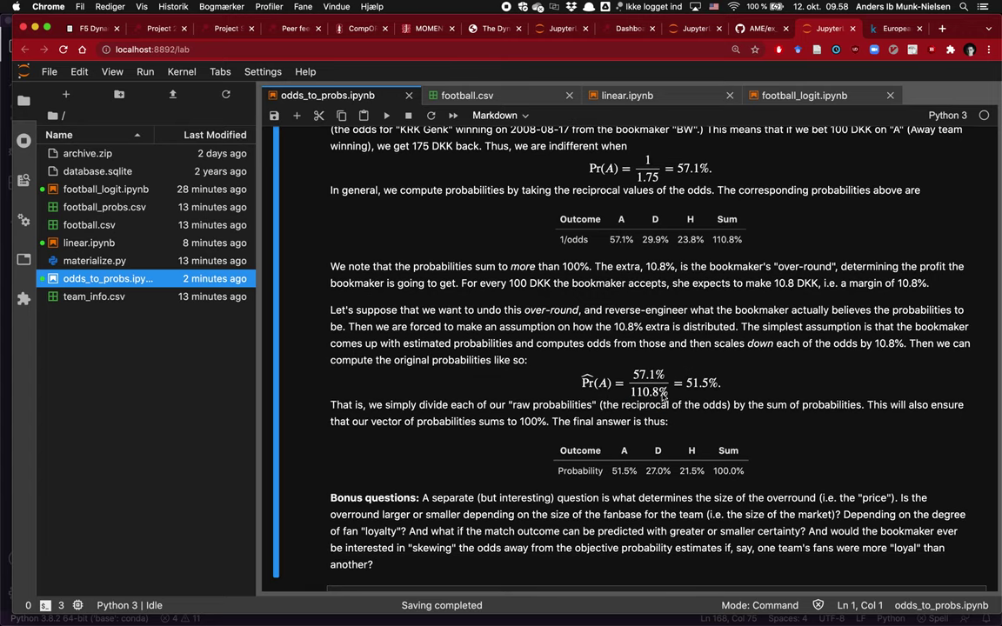
scroll(677, 398, down, 1)
scroll(677, 398, down, 1)
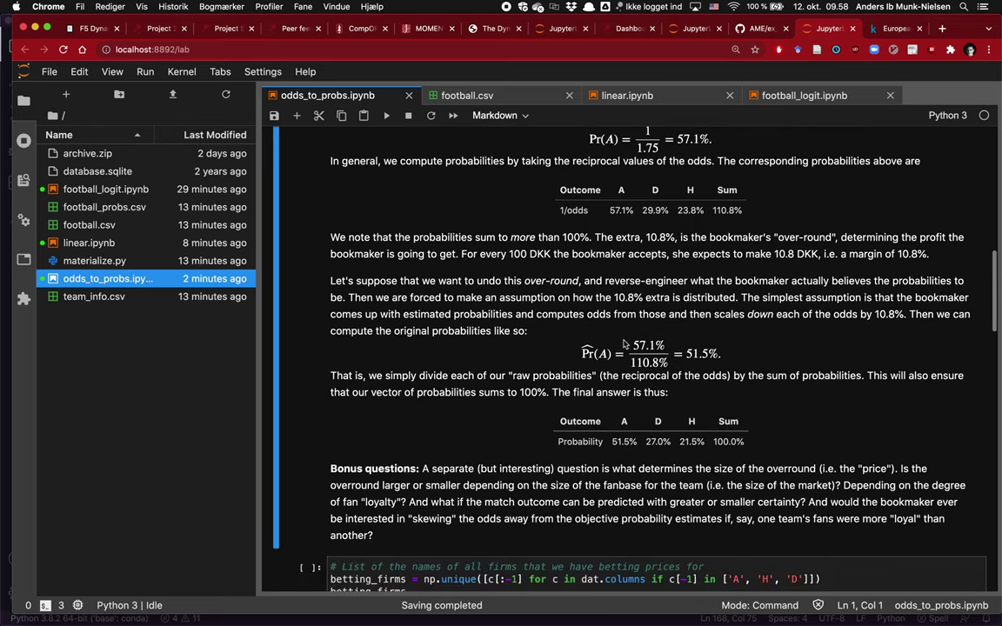
scroll(667, 369, down, 2)
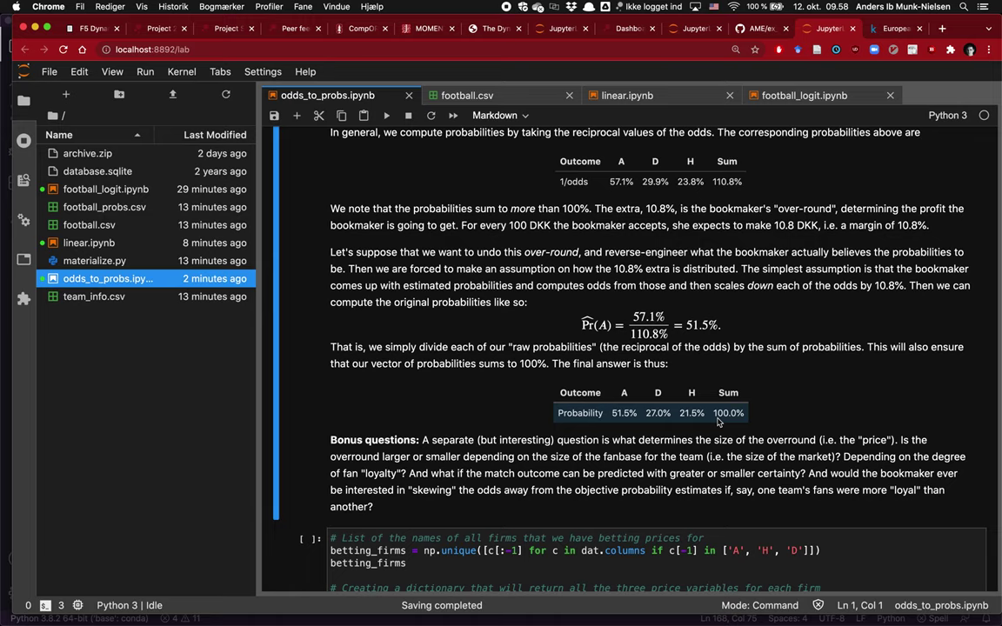
scroll(418, 448, down, 2)
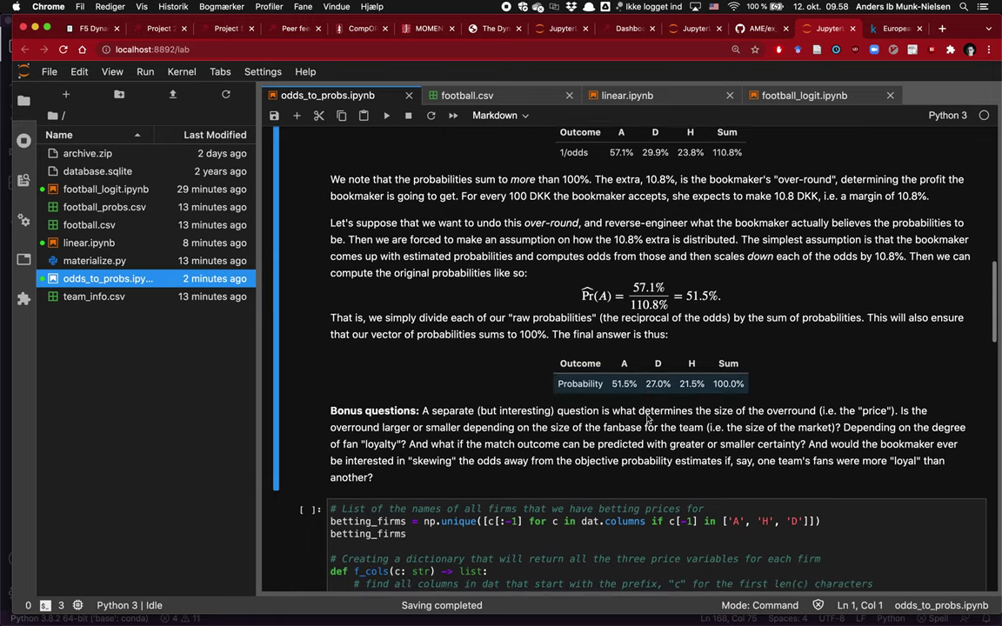
drag(328, 410, 420, 410)
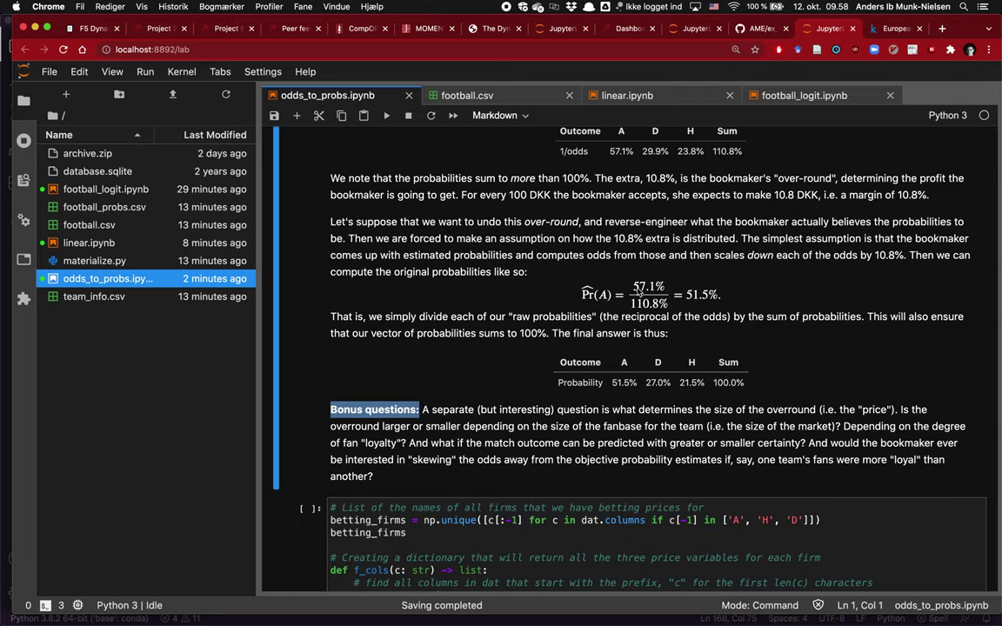
click(603, 342)
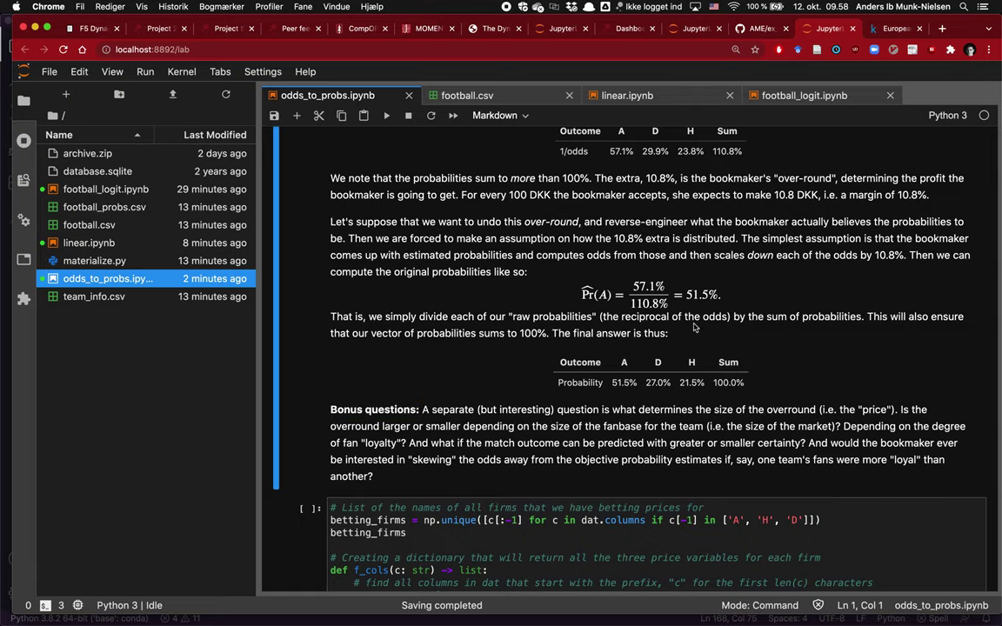
Step: Run the code cell that defines betting_firms, f_cols, firm_vars and cols_common
scroll(685, 320, down, 5)
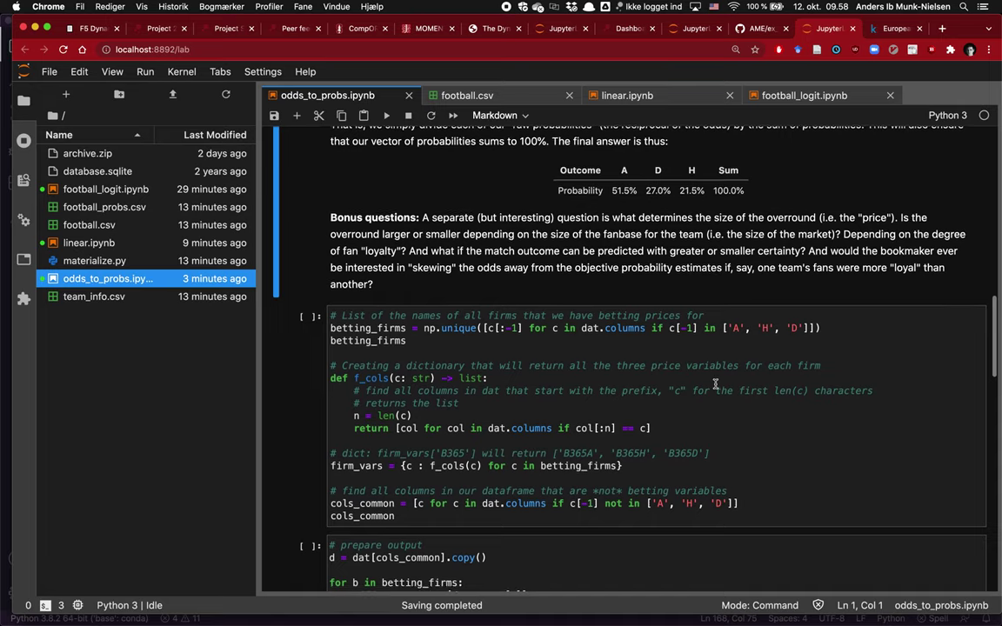
key(Down)
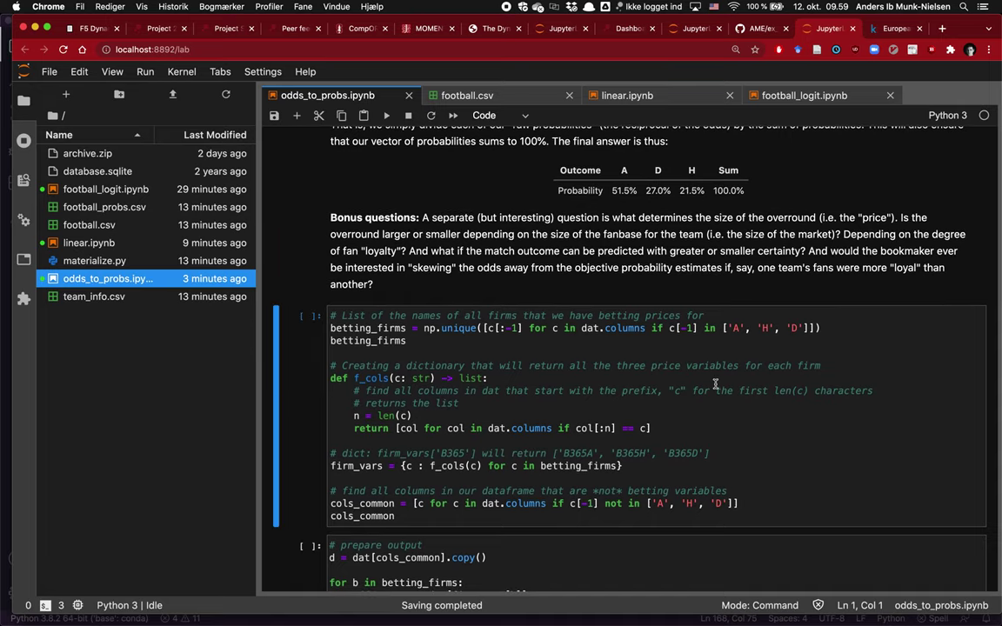
scroll(716, 384, down, 2)
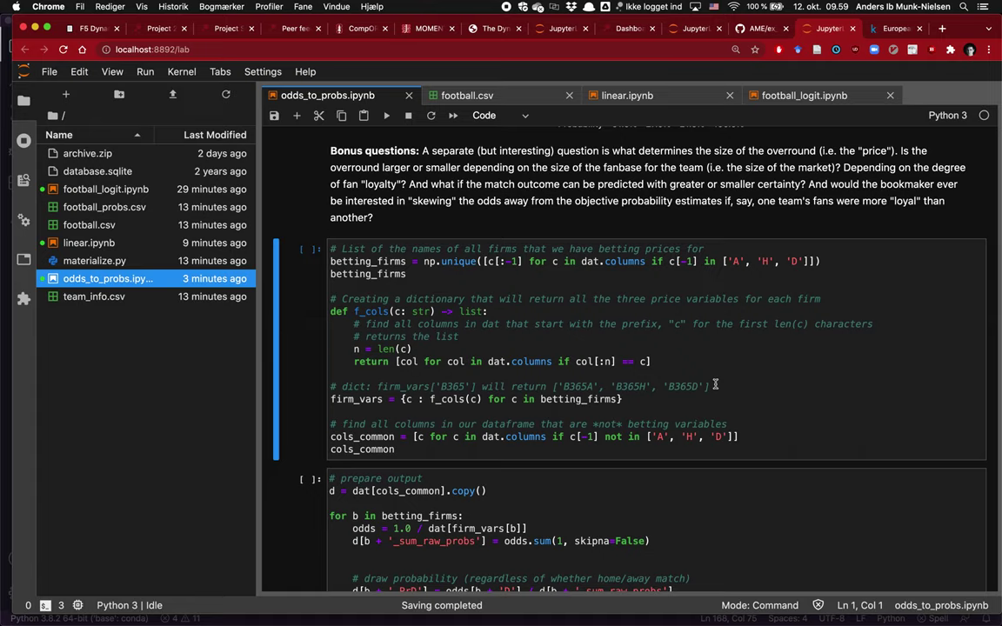
key(shift+Return)
scroll(715, 385, down, 5)
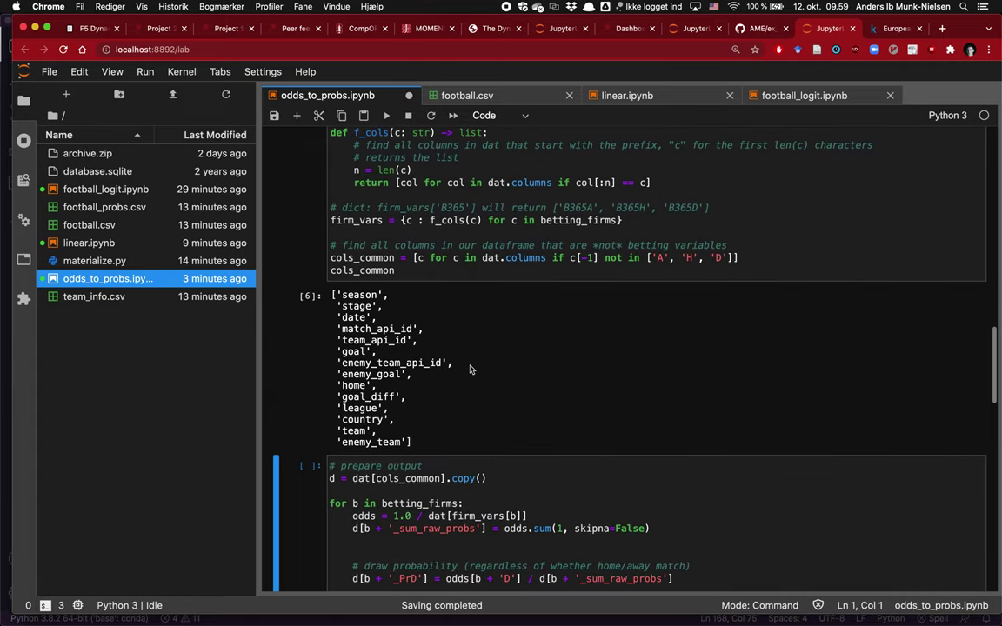
scroll(446, 401, down, 1)
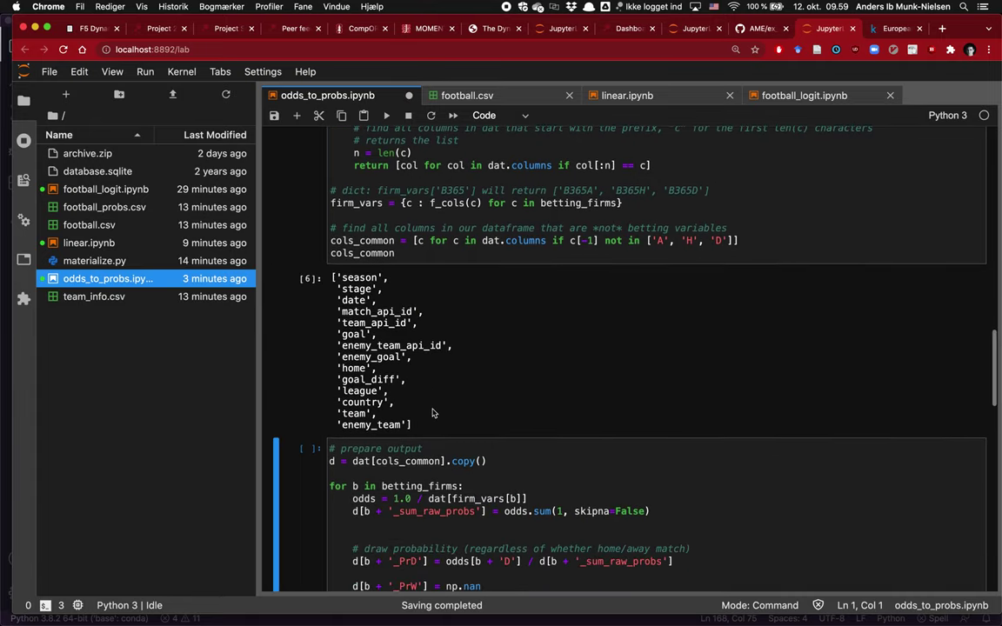
Step: Insert a temporary cell above the "prepare output" cell and display the dat dataframe in it
click(436, 403)
text(bdat)
key(shift+Return)
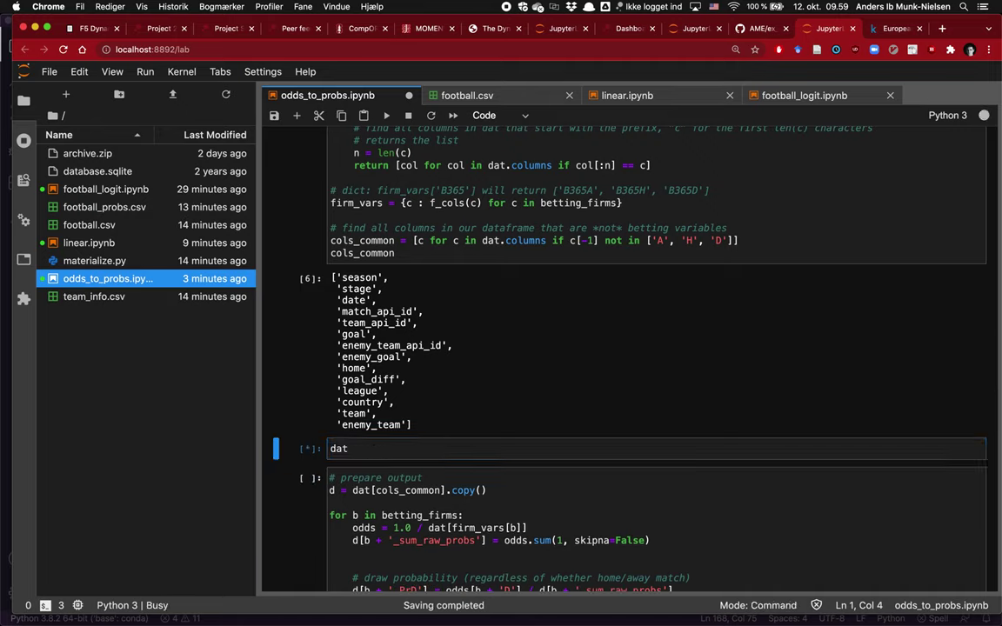
scroll(727, 487, right, 3)
scroll(728, 487, left, 3)
Step: Change the temporary cell to dat.shape and run it
key(Return)
text(.shape)
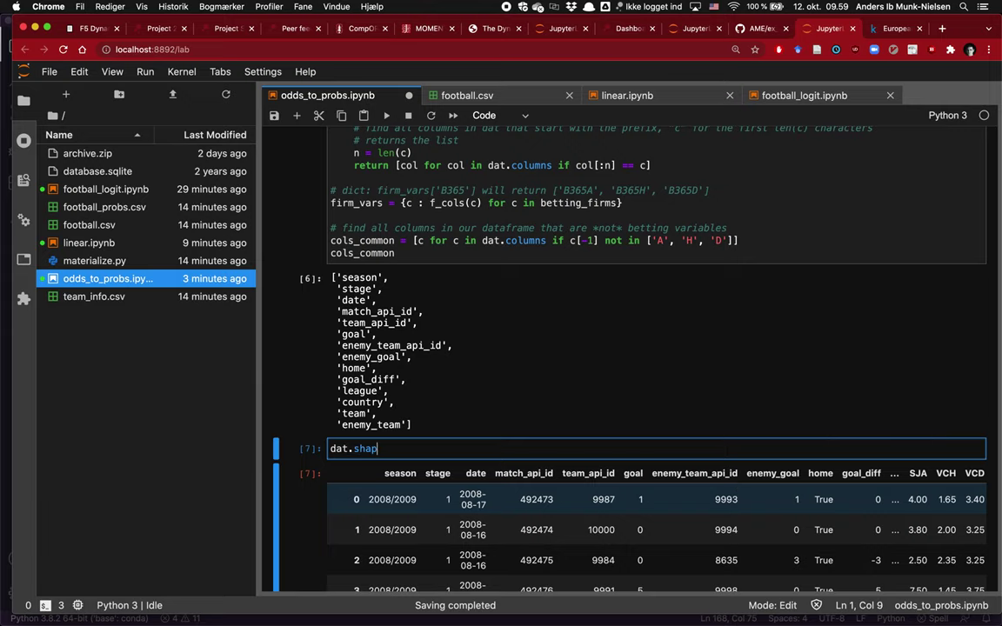
key(shift+Return)
scroll(620, 494, down, 2)
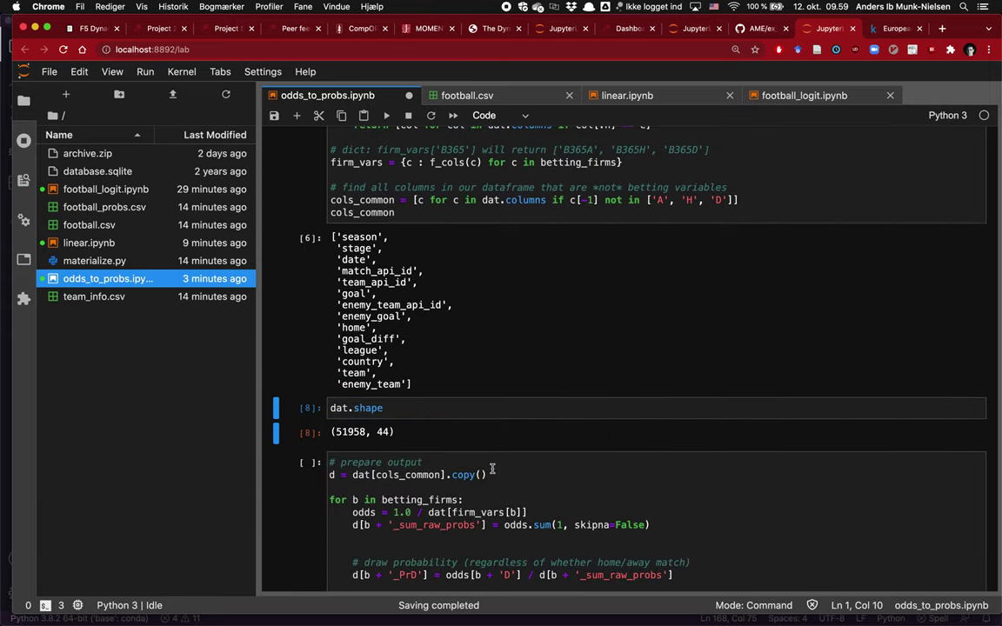
Step: Change the temporary cell to dat[cols_common], run it and inspect the rows and columns of the dataframe
key(Return)
key(BackSpace)
key(BackSpace)
key(BackSpace)
key(BackSpace)
key(BackSpace)
key(BackSpace)
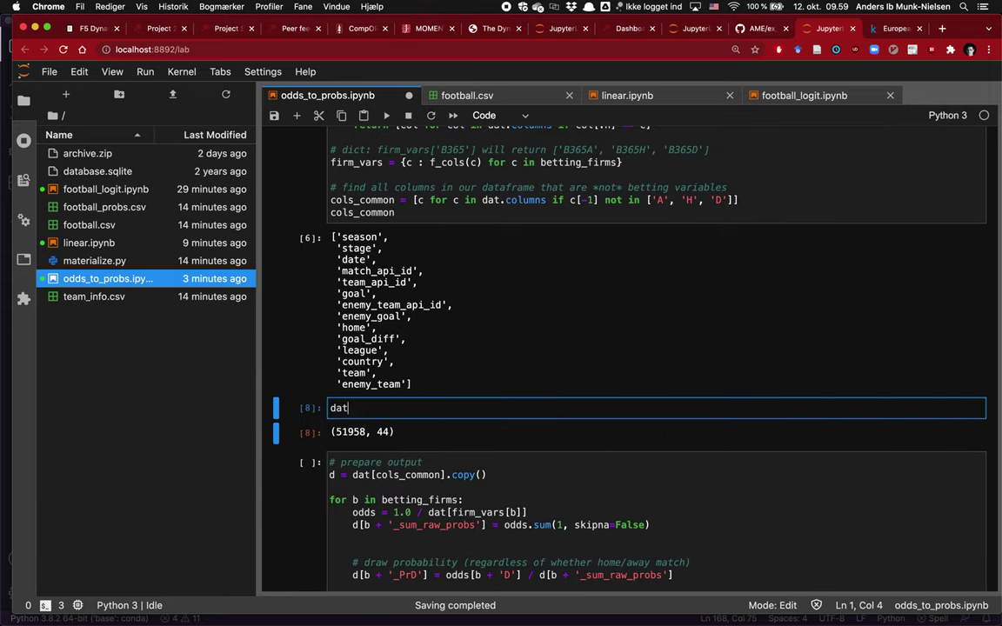
text([col)
text(s_common)
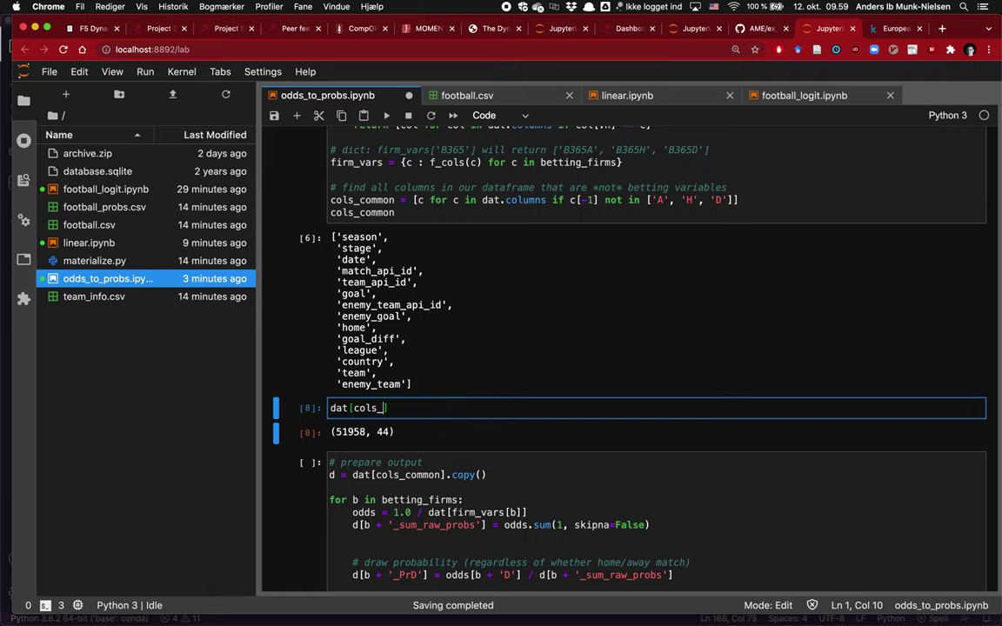
key(ctrl+Return)
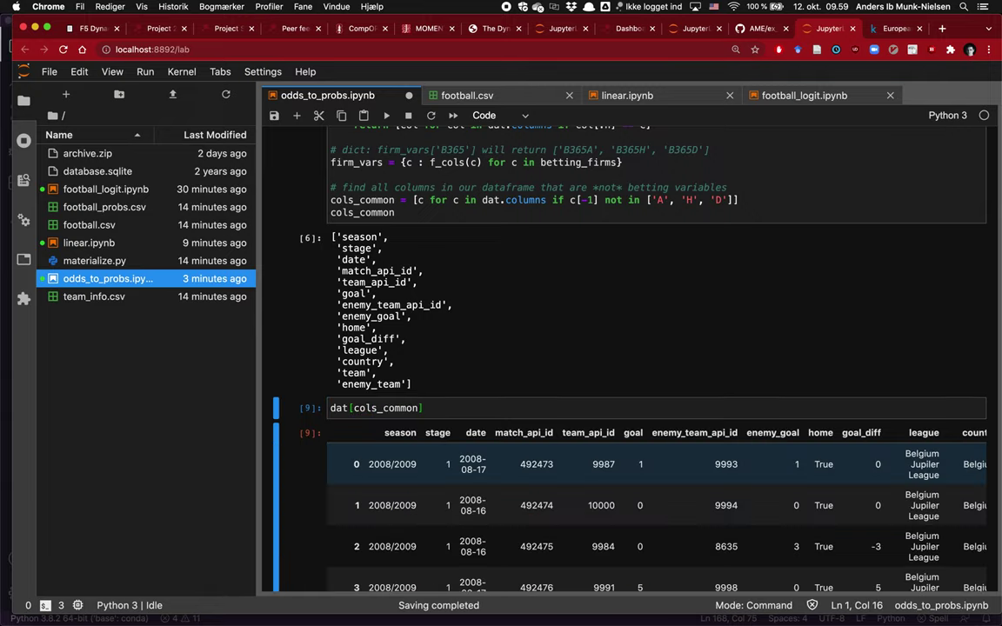
scroll(489, 505, right, 3)
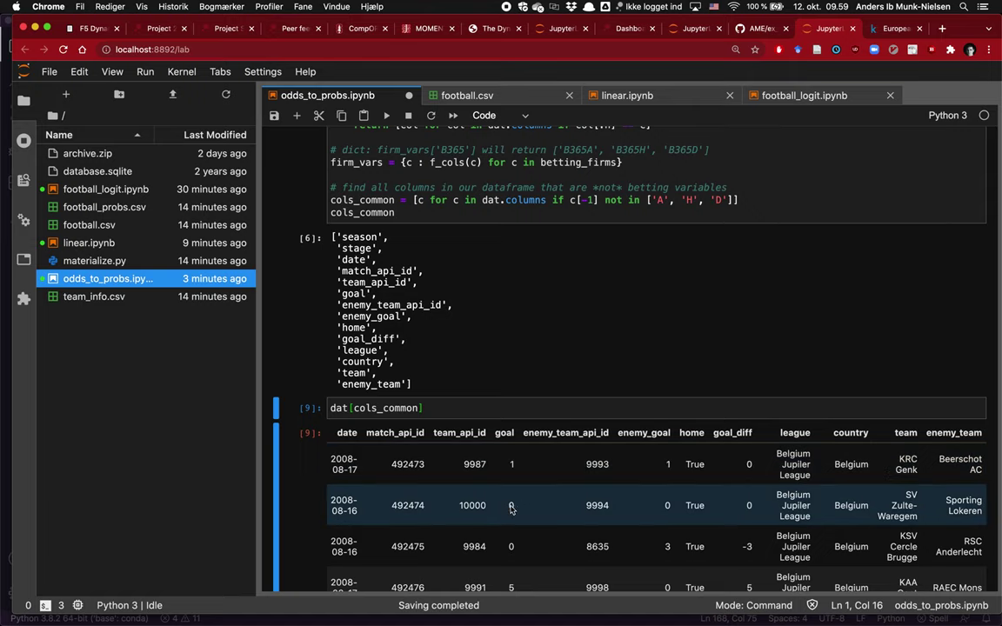
scroll(489, 509, left, 3)
scroll(489, 510, down, 5)
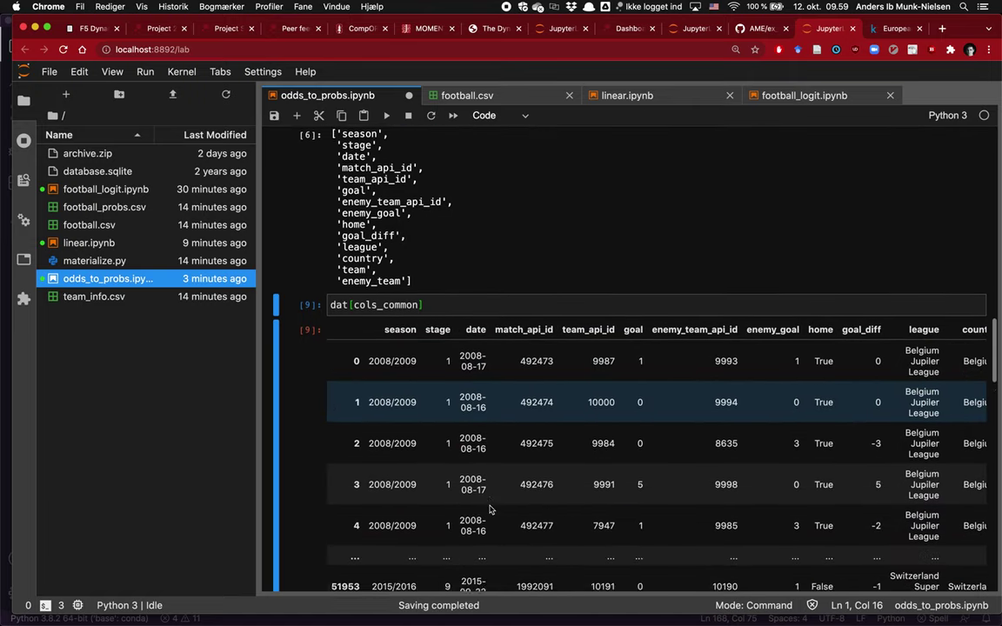
scroll(425, 333, down, 1)
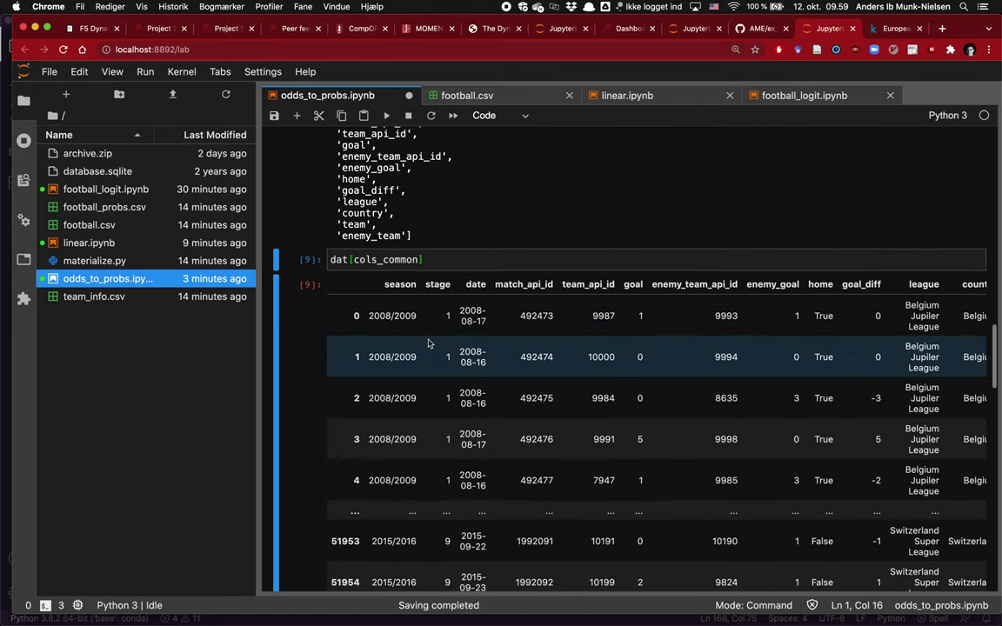
Step: Delete the temporary cell that displays dat[cols_common]
scroll(428, 342, up, 6)
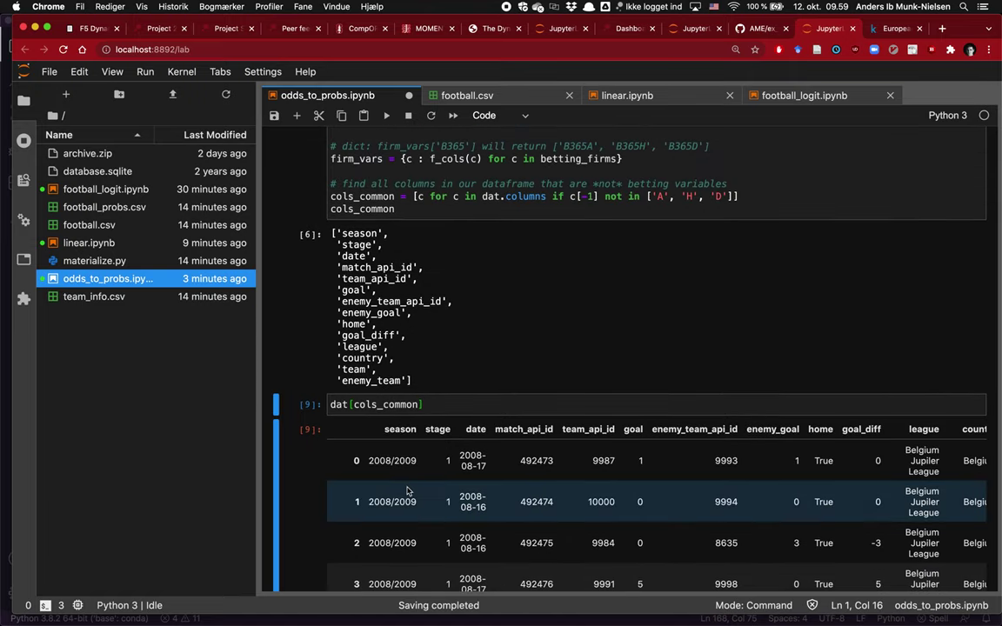
key(d)
key(d)
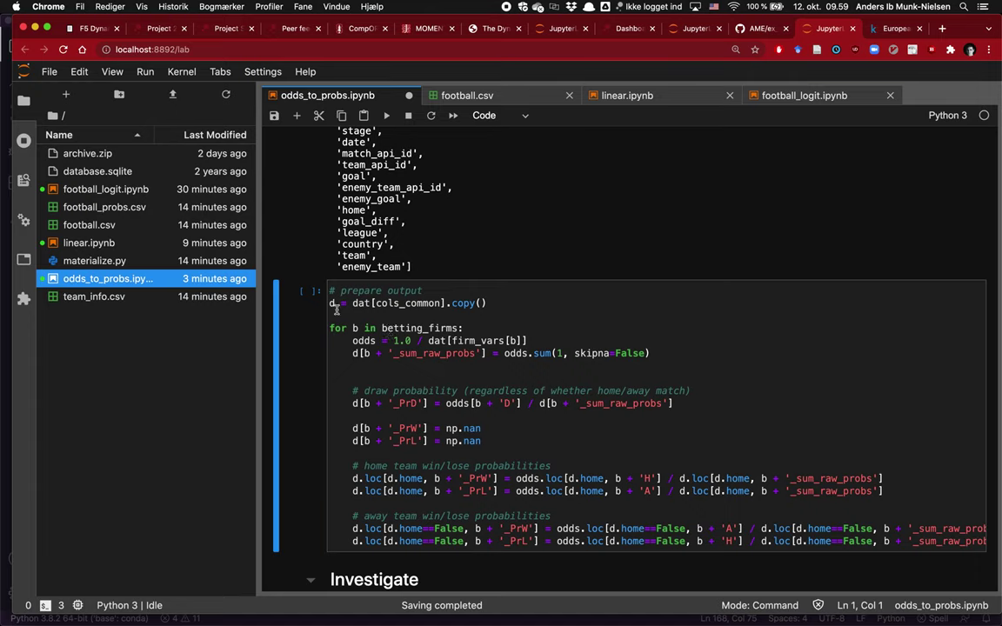
Step: Examine the line in the "prepare output" cell that copies dat[cols_common] into d
drag(331, 303, 450, 303)
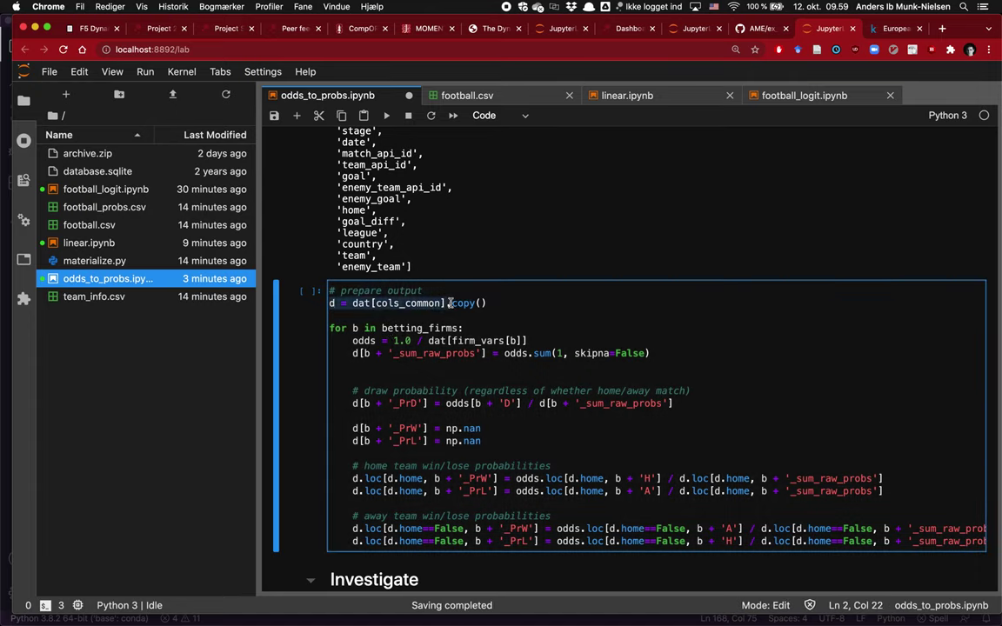
click(450, 304)
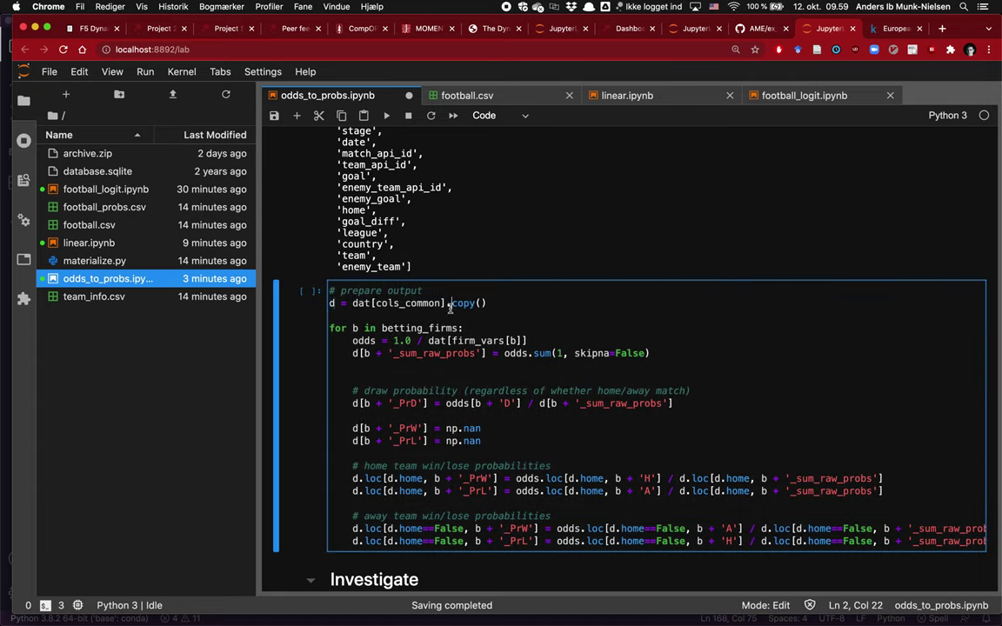
scroll(452, 331, down, 1)
double_click(451, 332)
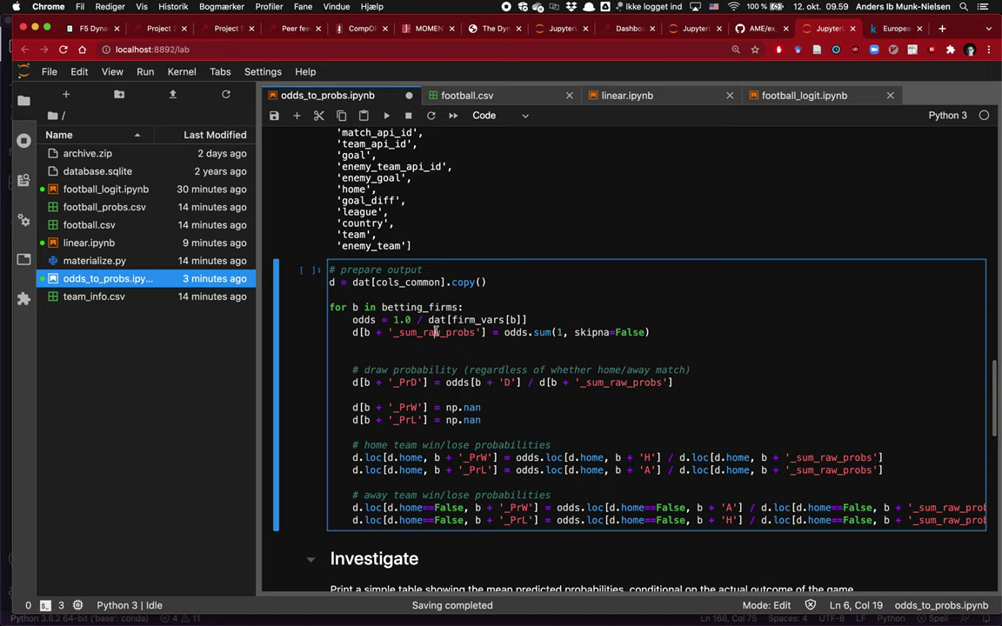
text(_over)
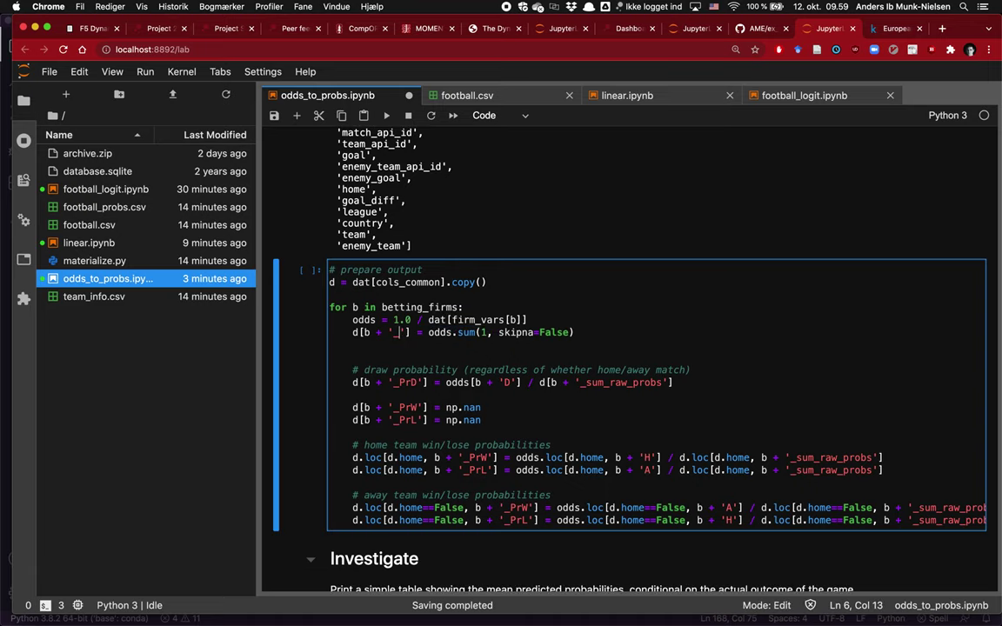
key(super+z)
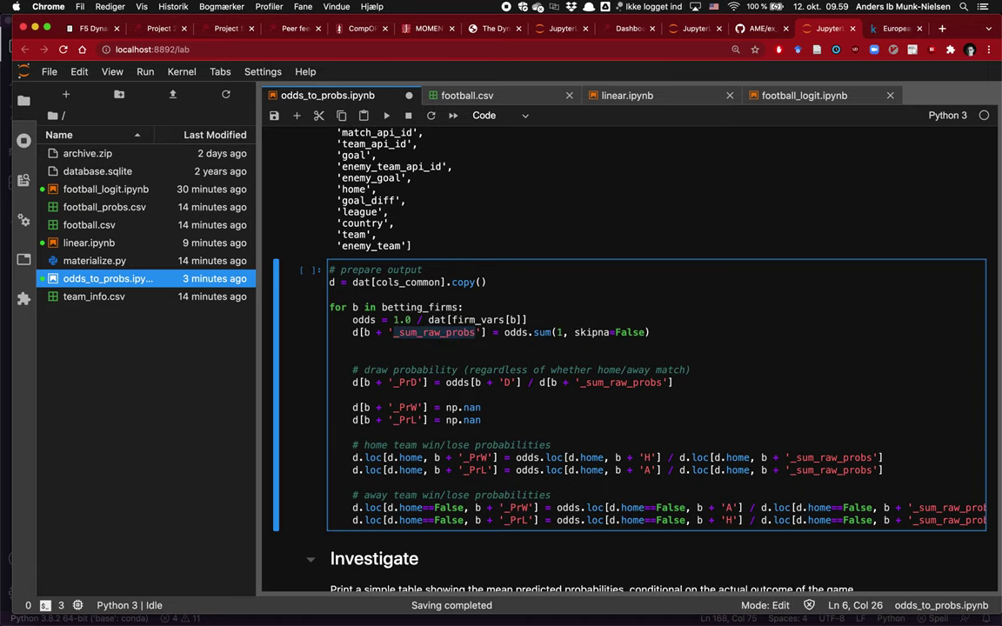
Step: Examine the loop lines that compute the reciprocal odds and the '_sum_raw_probs' column for each betting firm
click(441, 348)
double_click(430, 334)
click(447, 320)
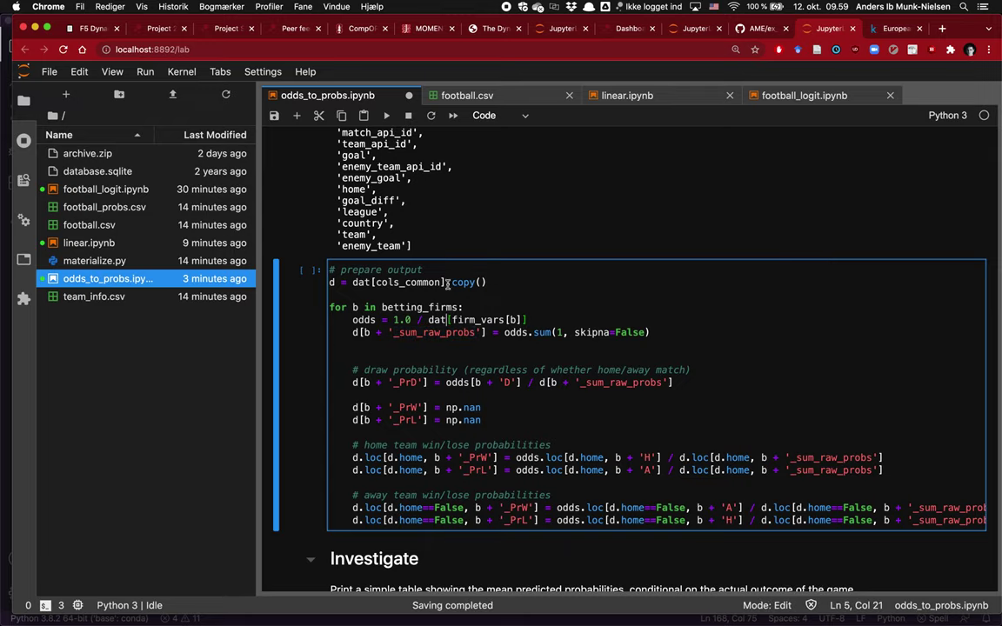
Step: Insert a new cell above the "prepare output" cell, enter firm_vars and run it
key(Escape)
key(Up)
key(b)
key(Return)
text(firm)
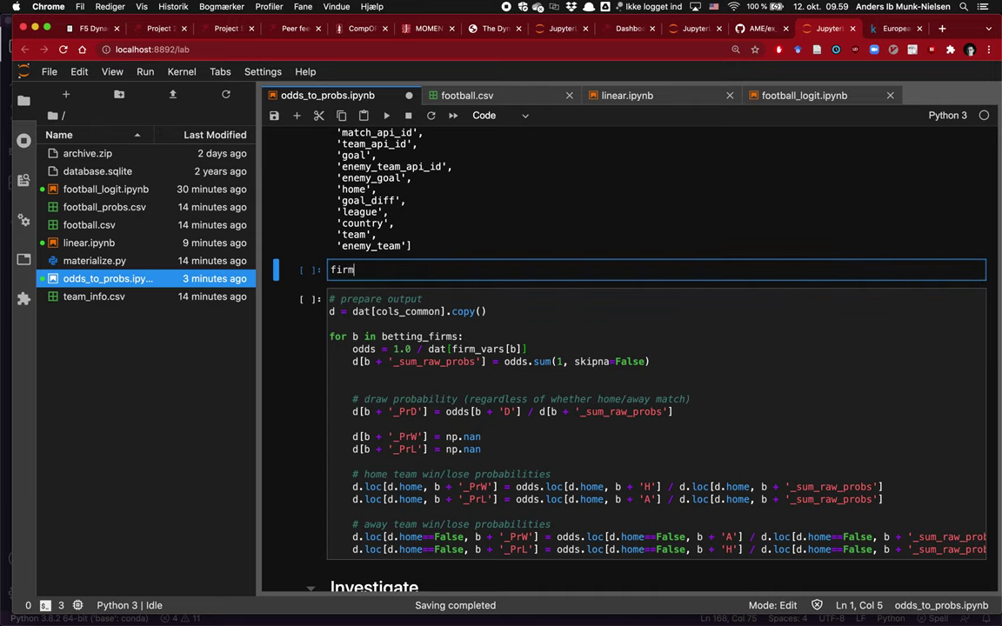
text(_vars)
key(ctrl+Return)
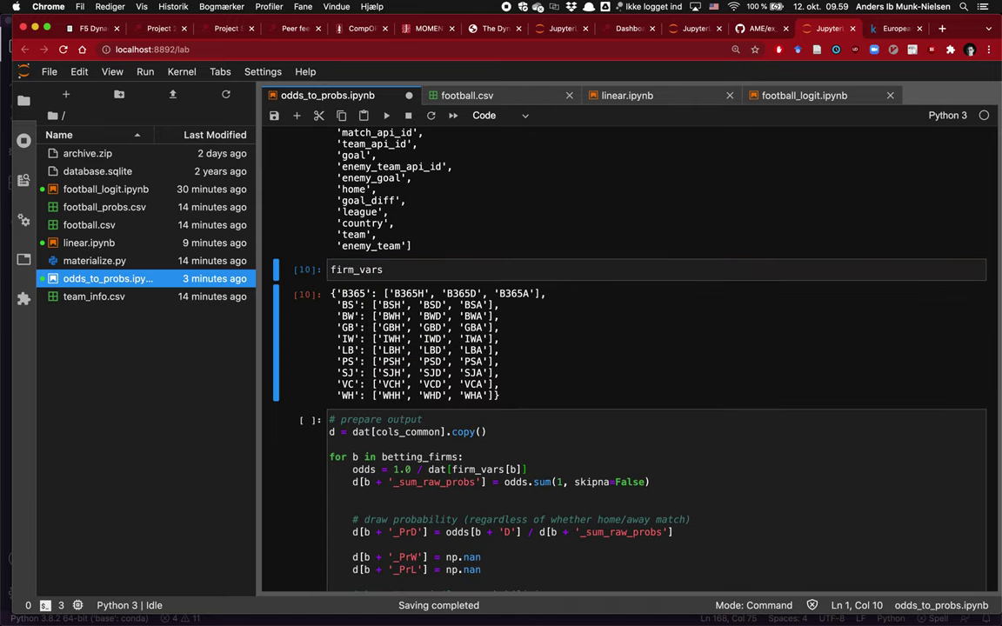
Step: Extend the firm_vars expression to firm_vars['BW'] and run the cell
key(Return)
text([')
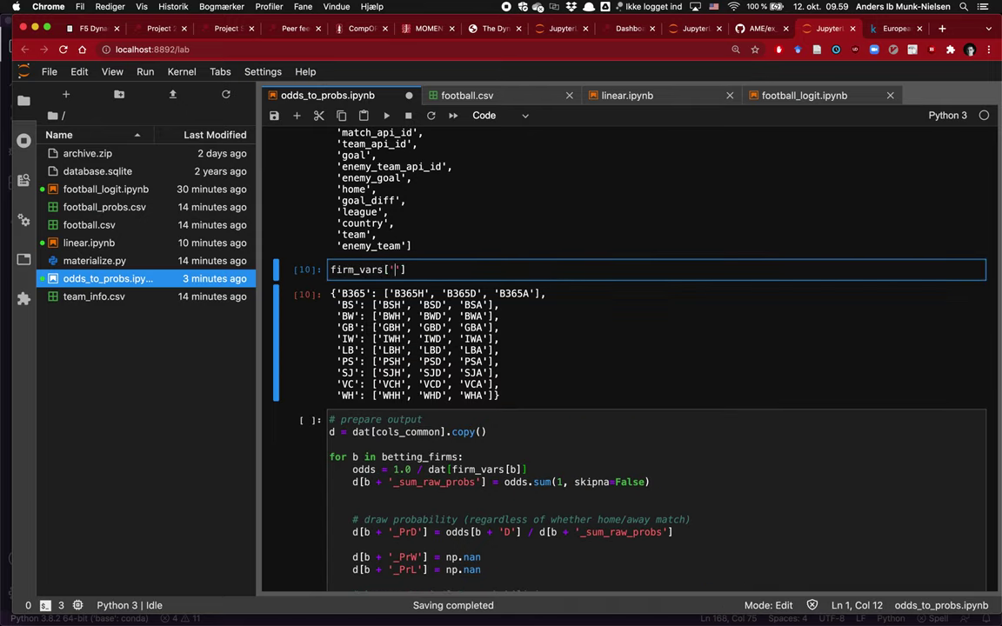
text(BW)
key(ctrl+Return)
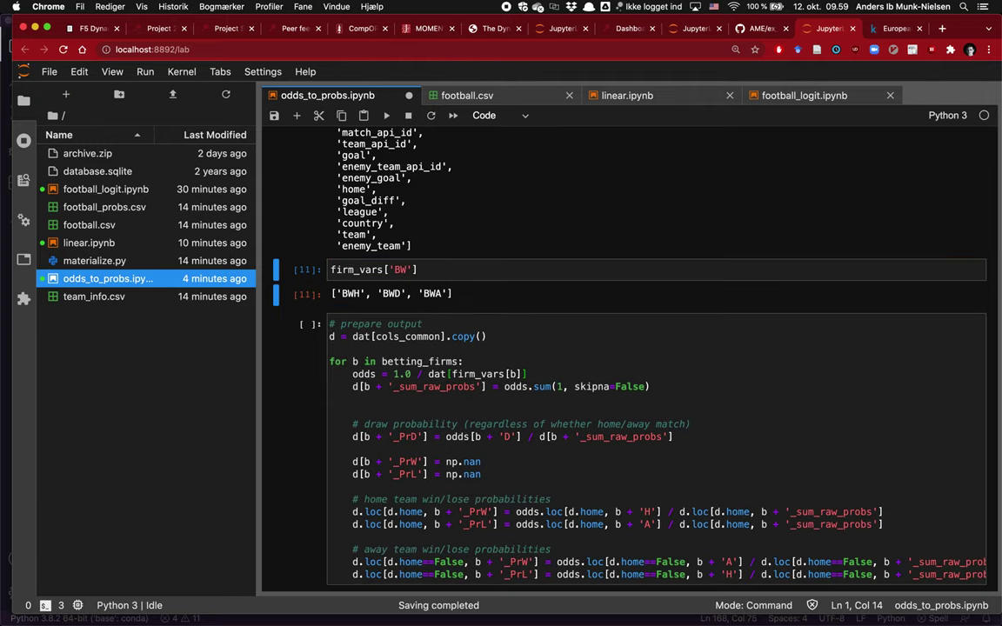
Step: Change the looked-up betting firm key to 'B365' in the firm_vars cell and run it
key(Return)
key(BackSpace)
text(365)
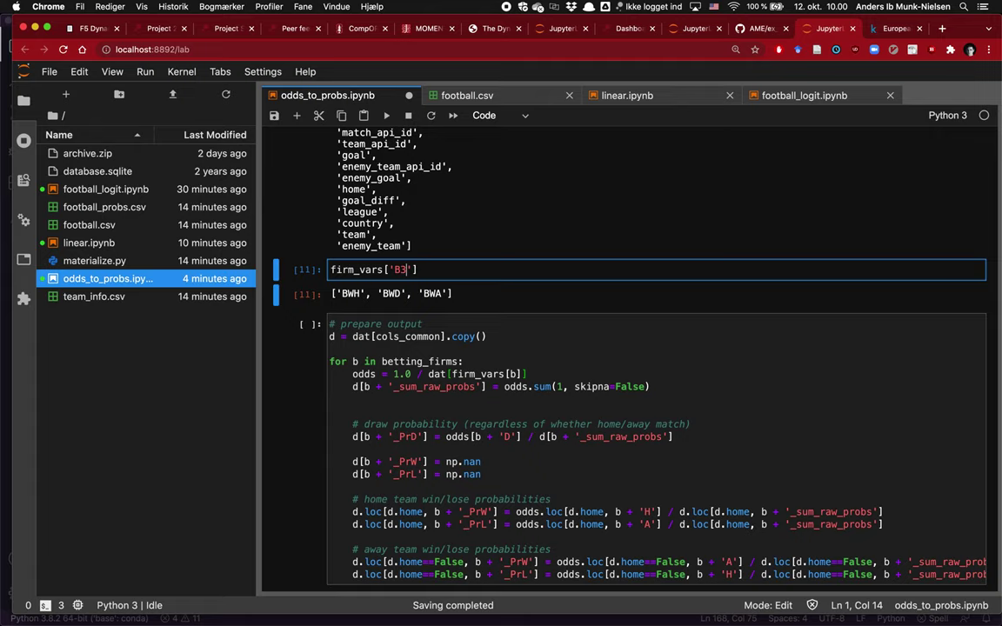
key(ctrl+Return)
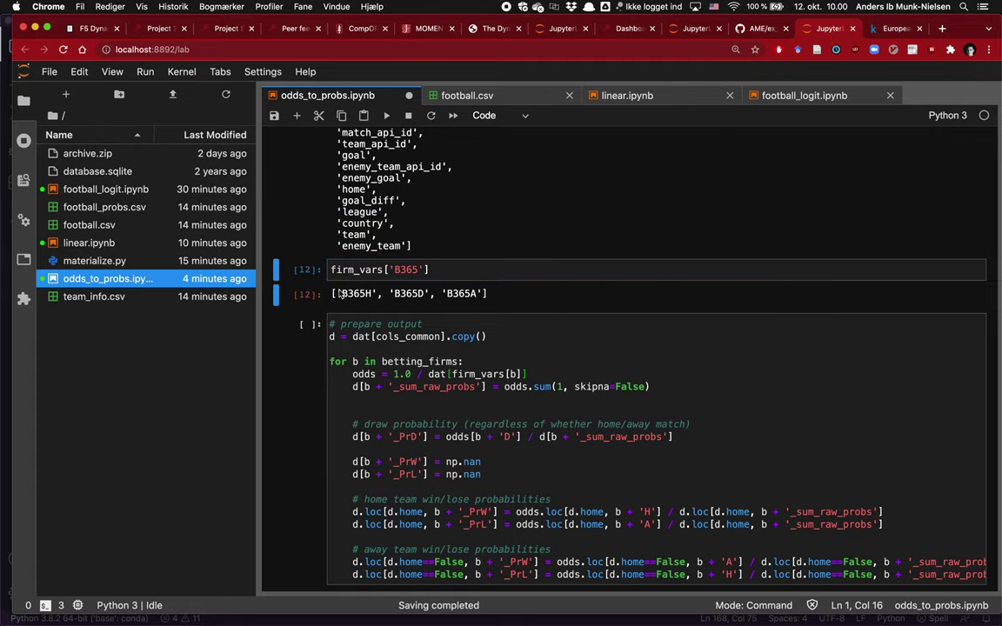
Step: Wrap the expression as dat[firm_vars['B365']] and run the cell to display that firm's odds columns
click(331, 270)
text(dat)
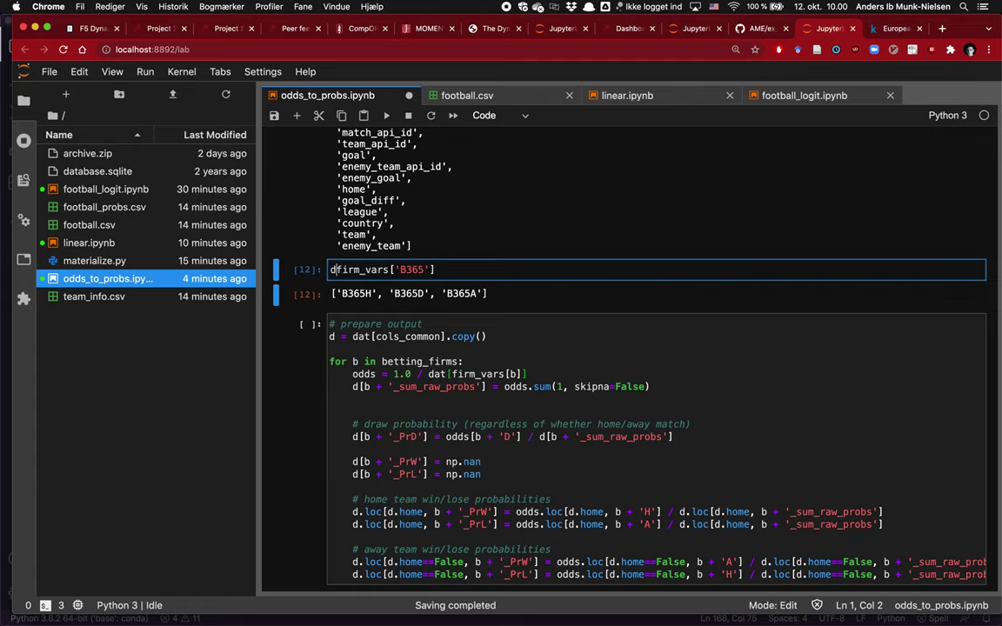
text([)
key(ctrl+Return)
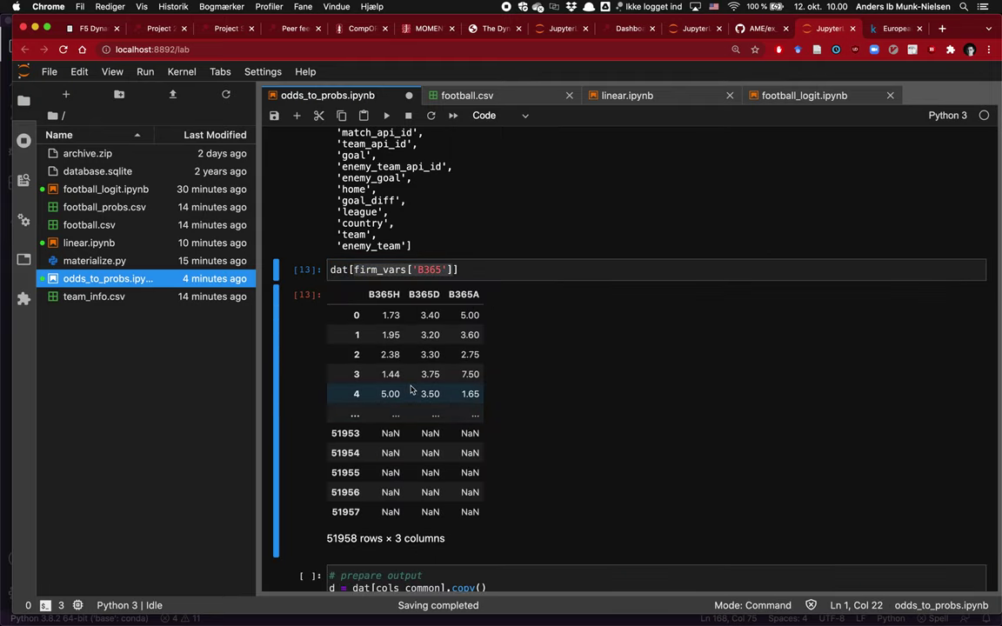
Step: Change the cell to the reciprocal odds, 1/dat[firm_vars['B365']], and run it
click(487, 261)
click(488, 272)
scroll(487, 275, down, 4)
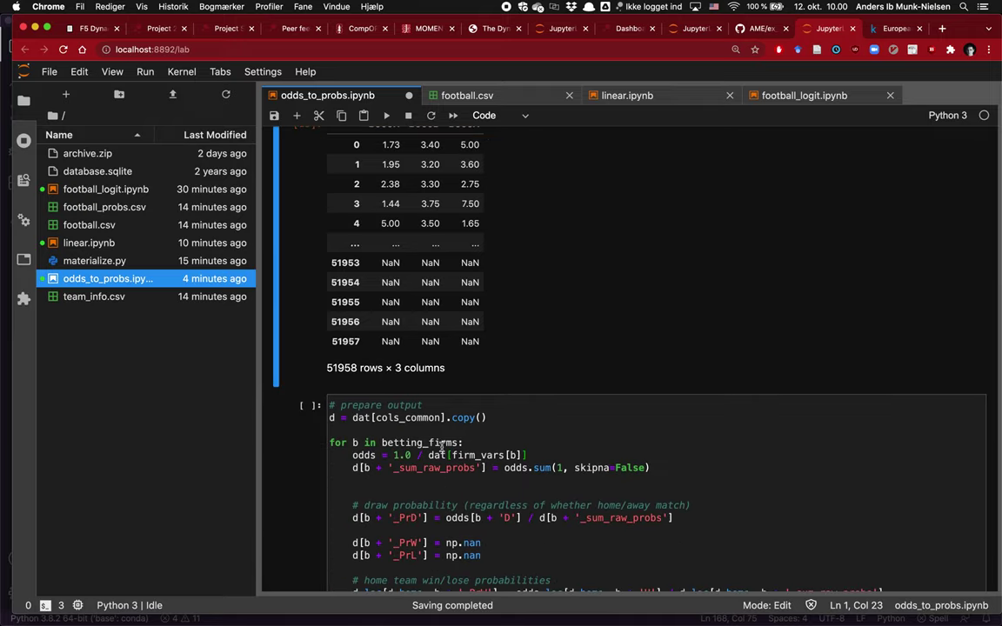
scroll(442, 447, up, 3)
key(Escape)
key(Return)
text(1/dat[firm_vars['B365)
key(ctrl+Return)
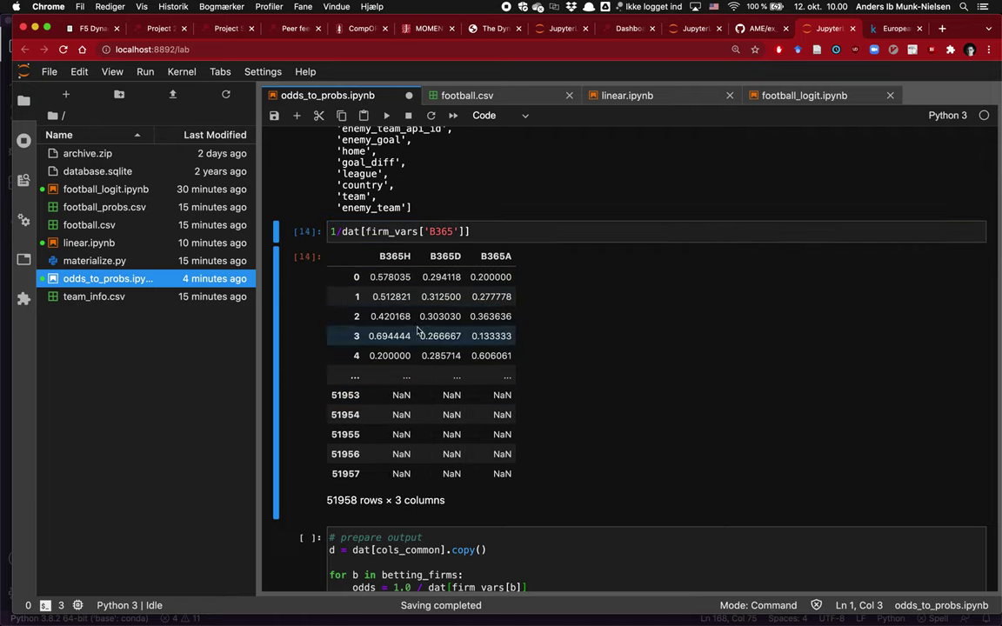
Step: Append .head(3) to the reciprocal odds expression and run the cell
click(494, 232)
text(.)
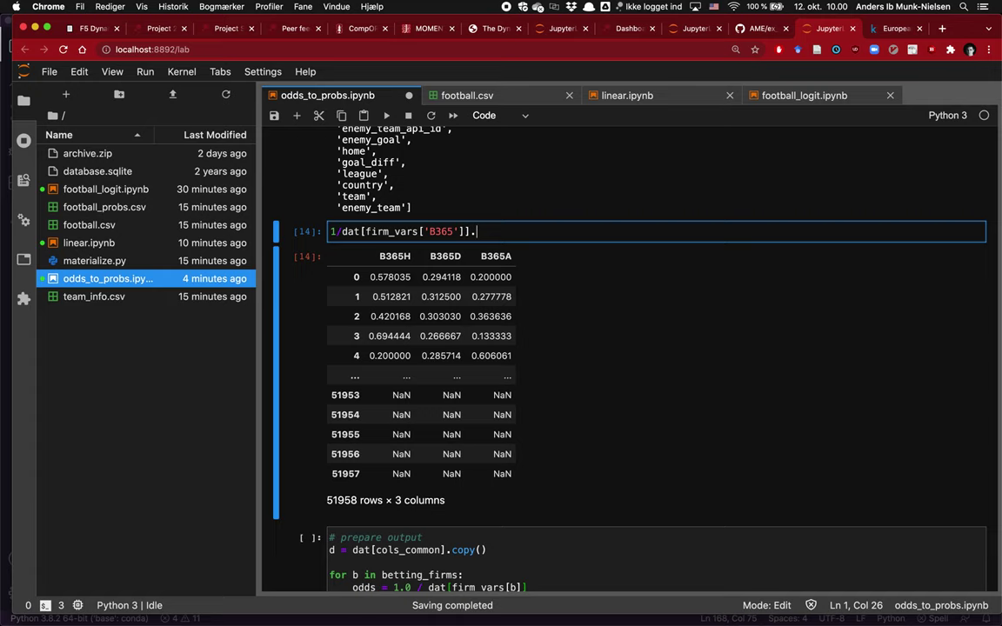
text(head(3))
key(ctrl+Return)
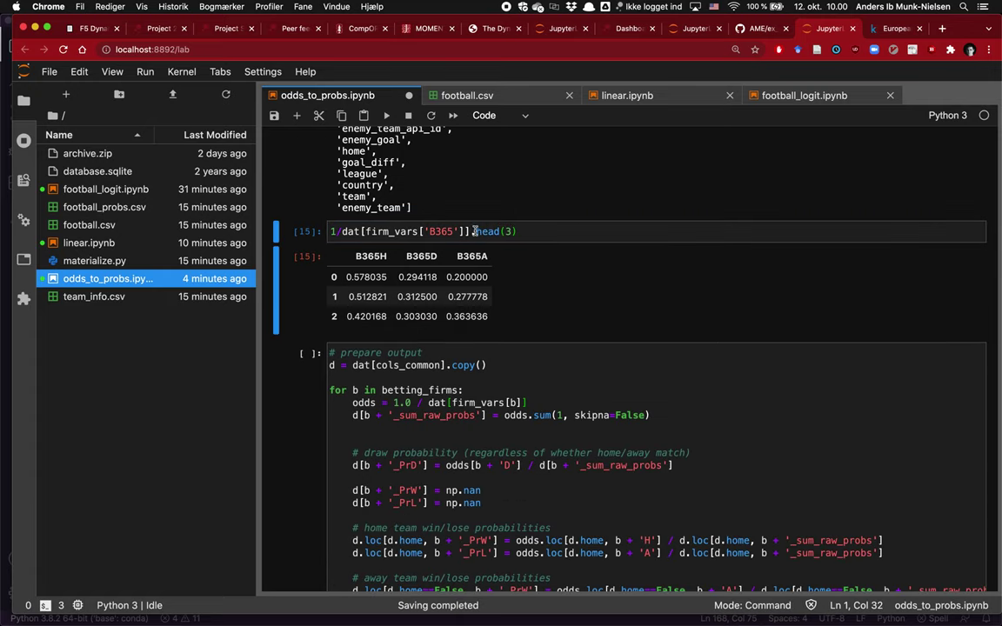
Step: Duplicate the reciprocal odds cell above itself, reduce the copy to dat[firm_vars['B365']].head(3) and run it
scroll(459, 221, up, 1)
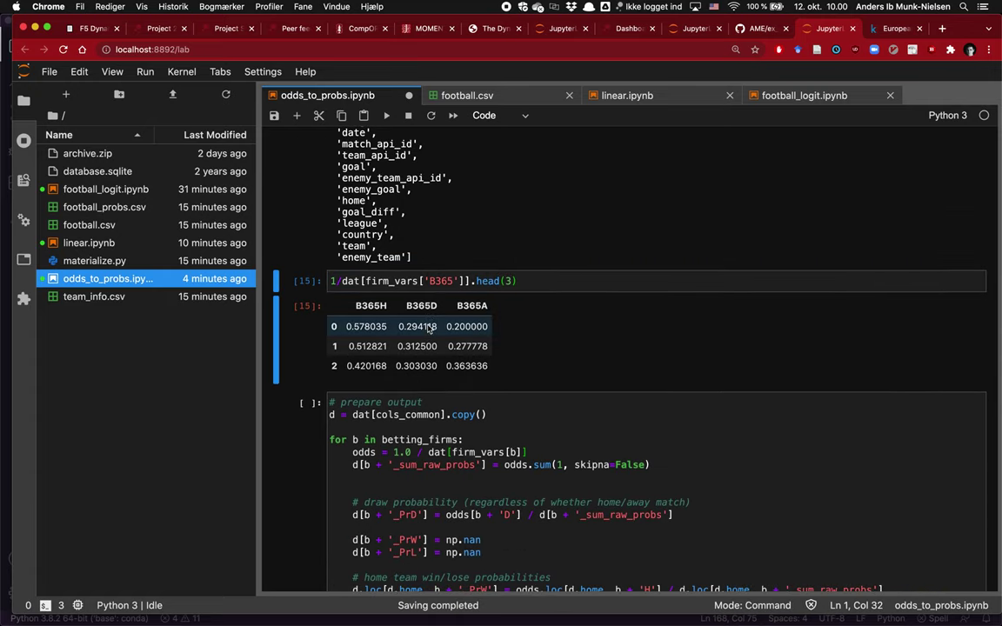
key(c)
key(shift+v)
key(Return)
key(Home)
key(Delete)
key(Delete)
key(ctrl+Return)
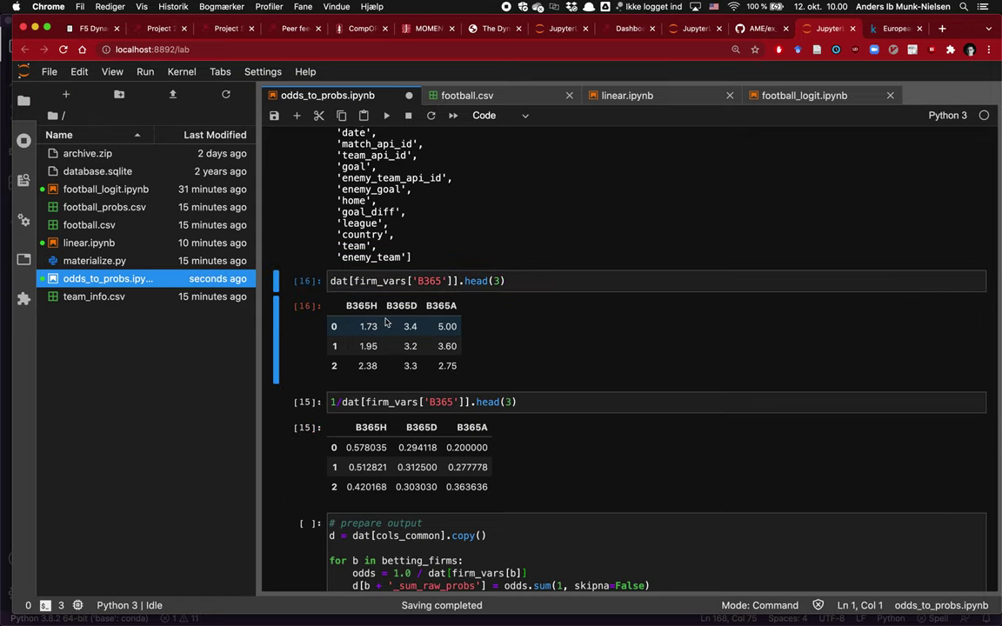
Step: Change the numerator in the reciprocal odds cell to 1.0 and run it
scroll(362, 380, down, 1)
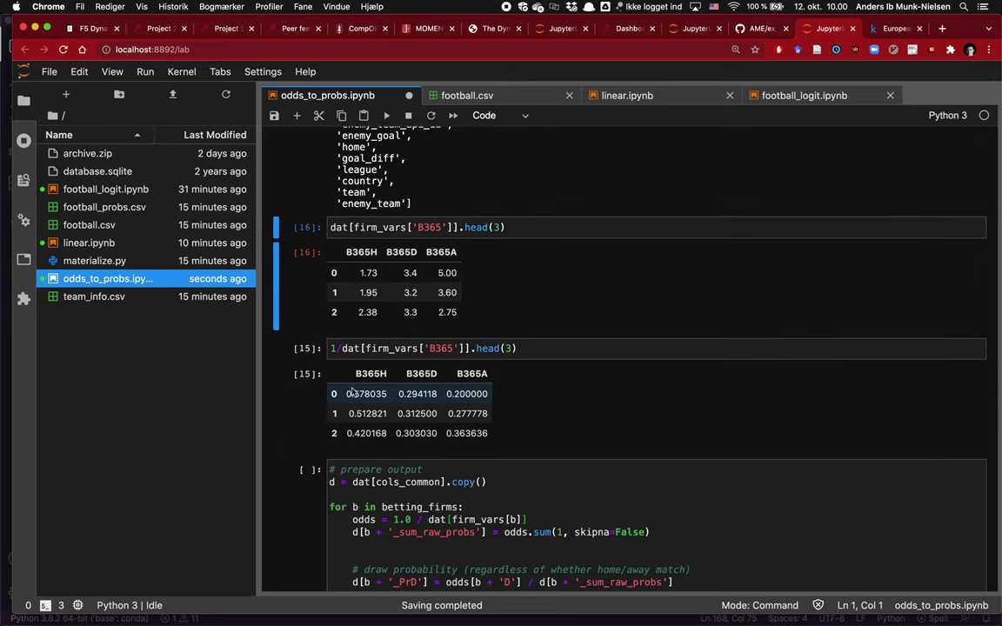
scroll(365, 380, down, 1)
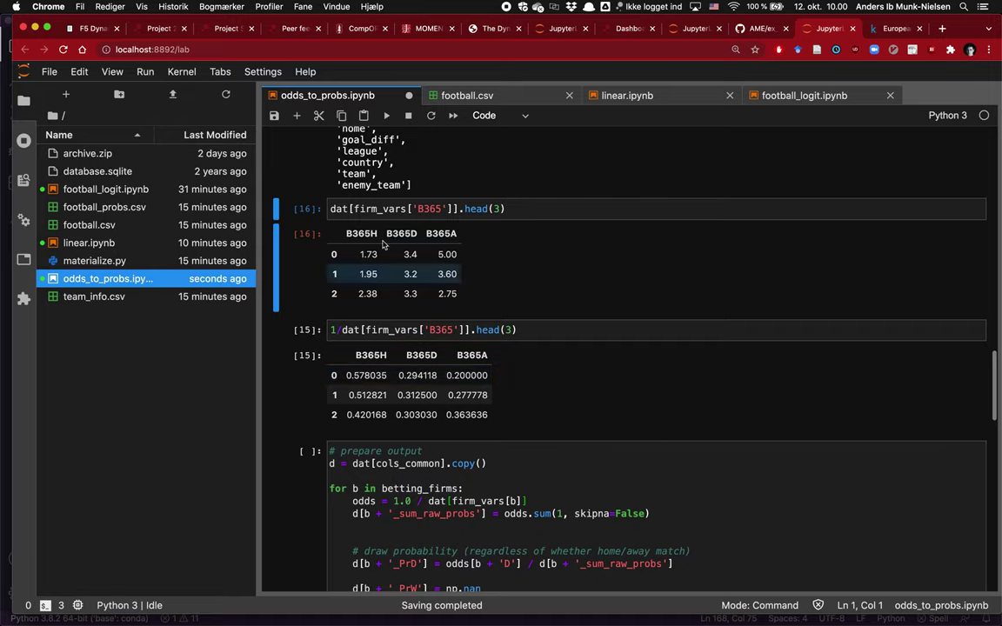
click(335, 329)
text(.0)
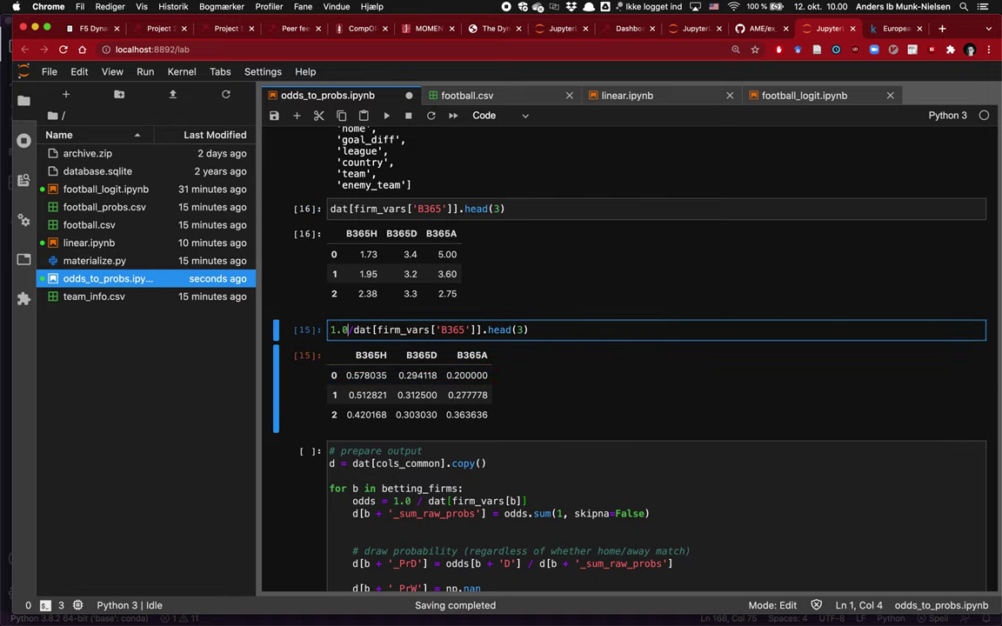
key(ctrl+Return)
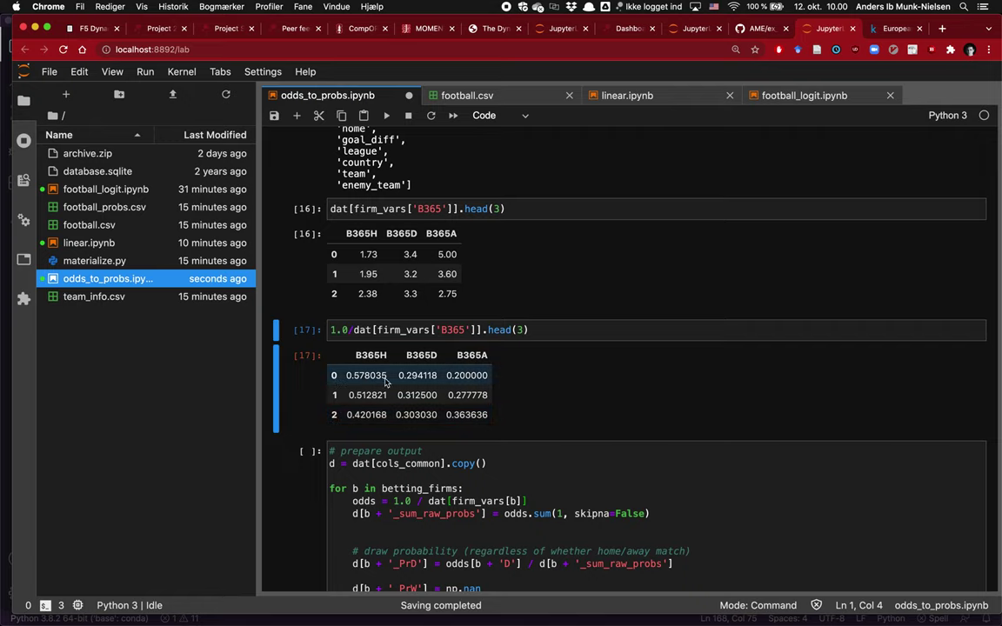
Step: Append .sum(axis=1) to the reciprocal odds expression and run the cell
scroll(400, 375, down, 1)
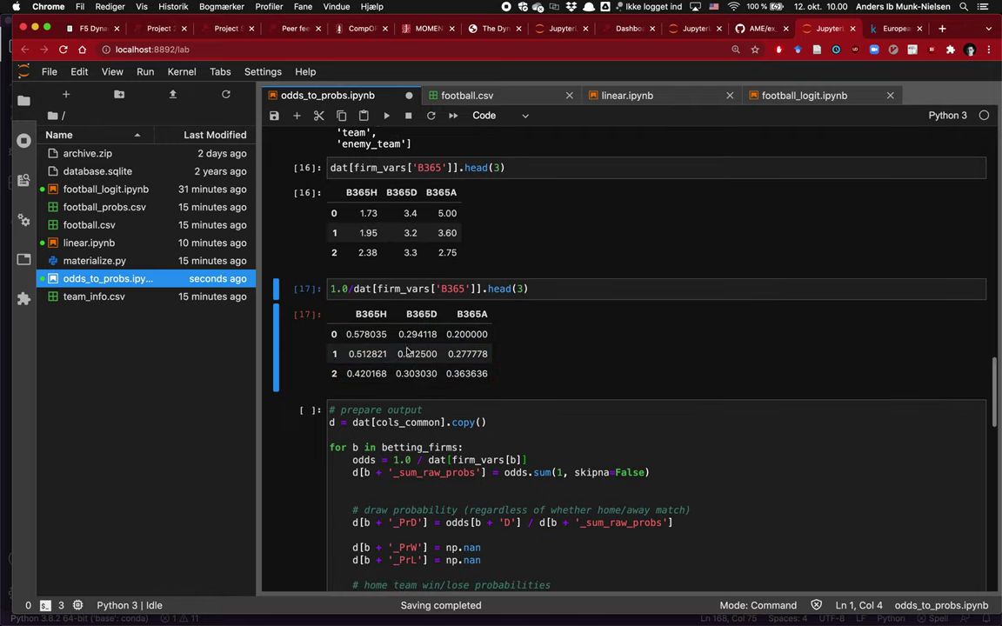
click(532, 288)
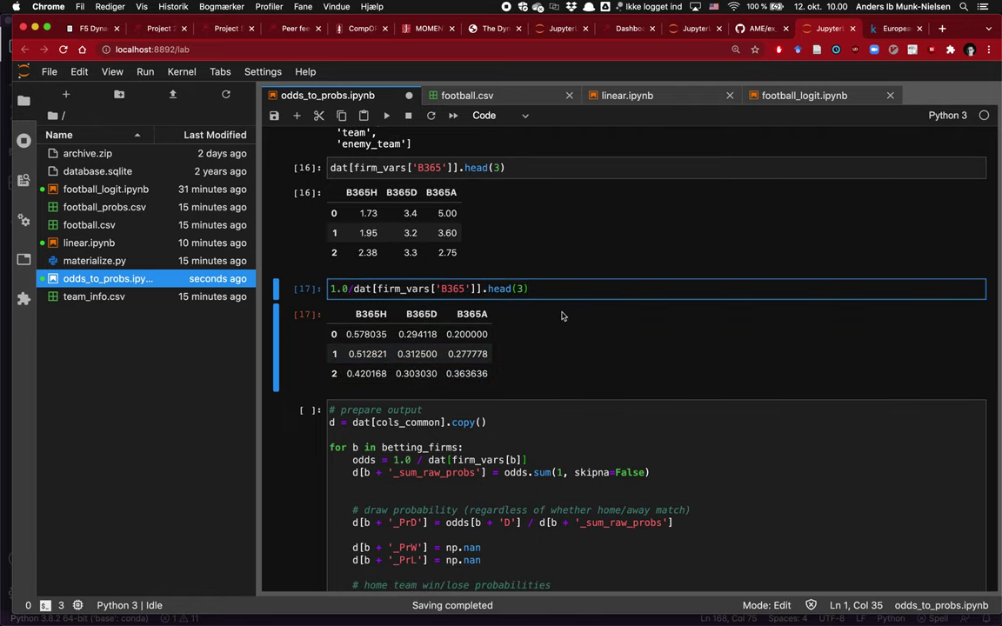
text(.sum(axis1)
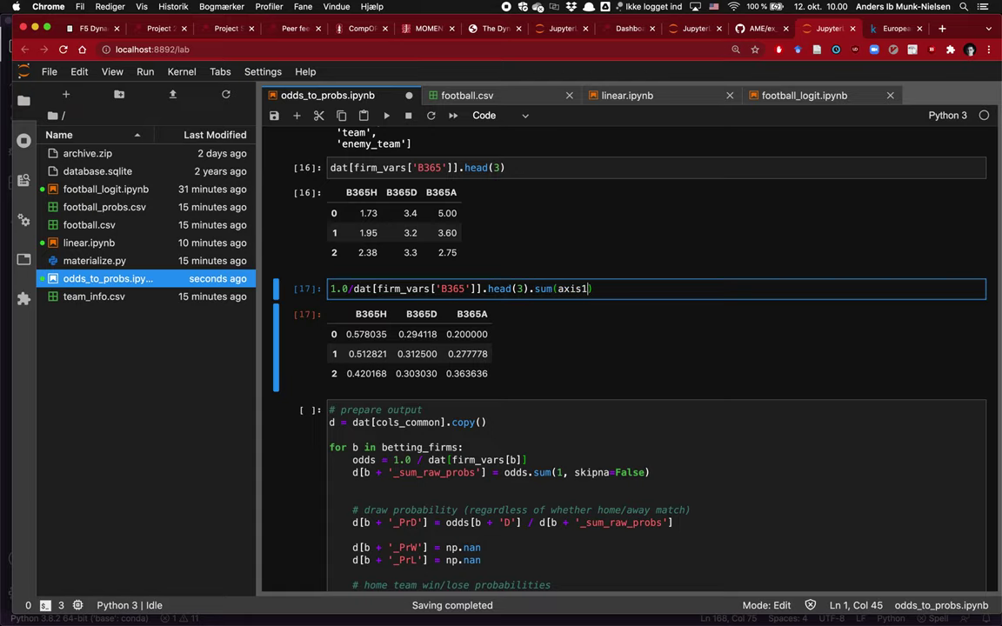
key(Left)
text(=)
key(ctrl+Return)
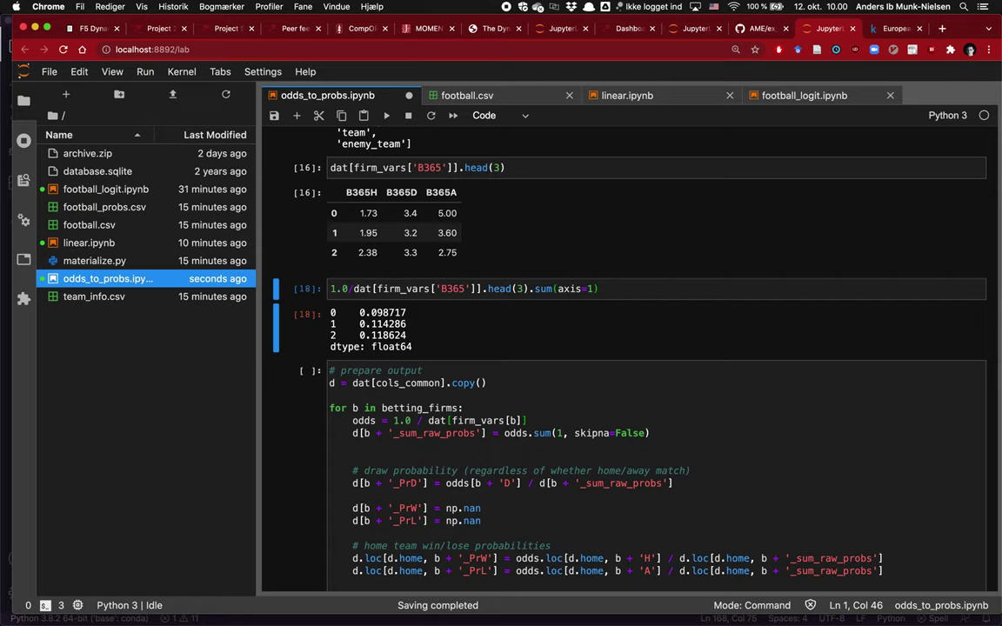
Step: Set the sum's axis argument to 0 in the reciprocal odds cell and run it
key(Return)
key(BackSpace)
text(0)
key(ctrl+Return)
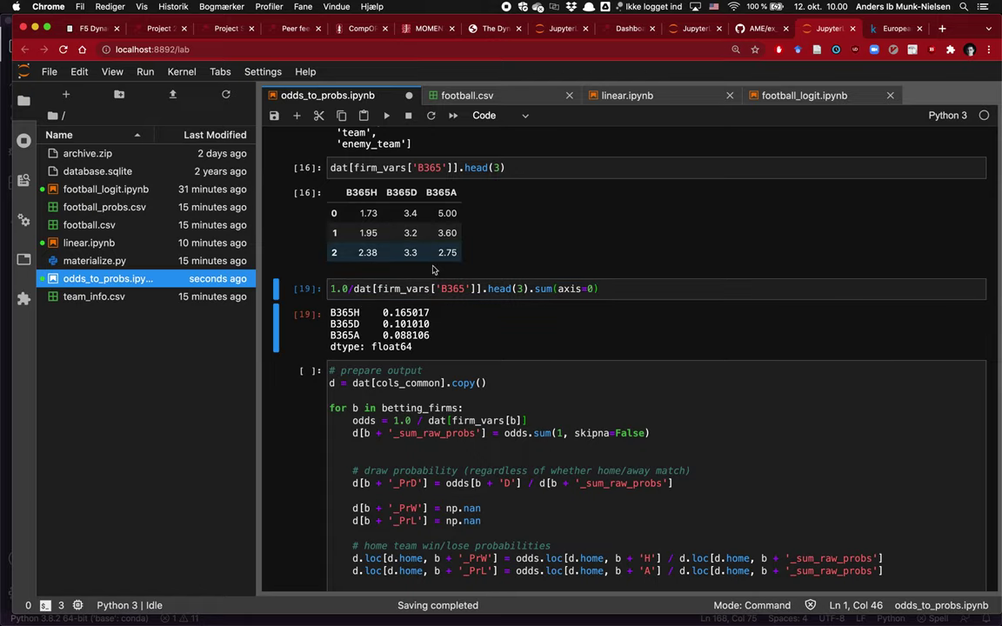
Step: Remove the .sum(axis=0) call from the reciprocal odds expression and rerun the cell
key(Return)
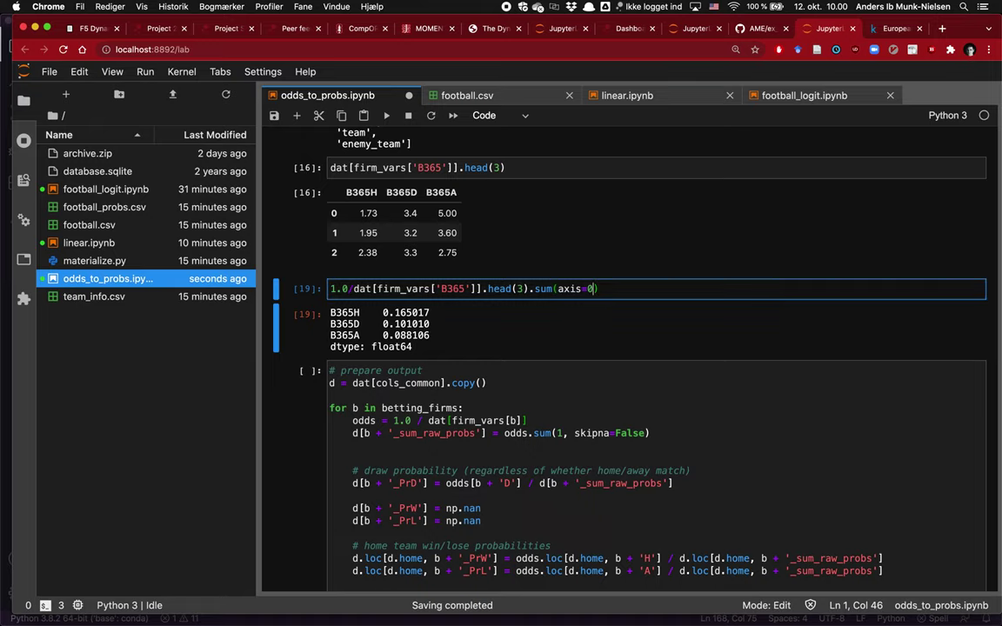
key(BackSpace)
key(BackSpace)
key(BackSpace)
key(BackSpace)
key(BackSpace)
key(BackSpace)
key(BackSpace)
key(BackSpace)
key(BackSpace)
key(BackSpace)
key(BackSpace)
key(BackSpace)
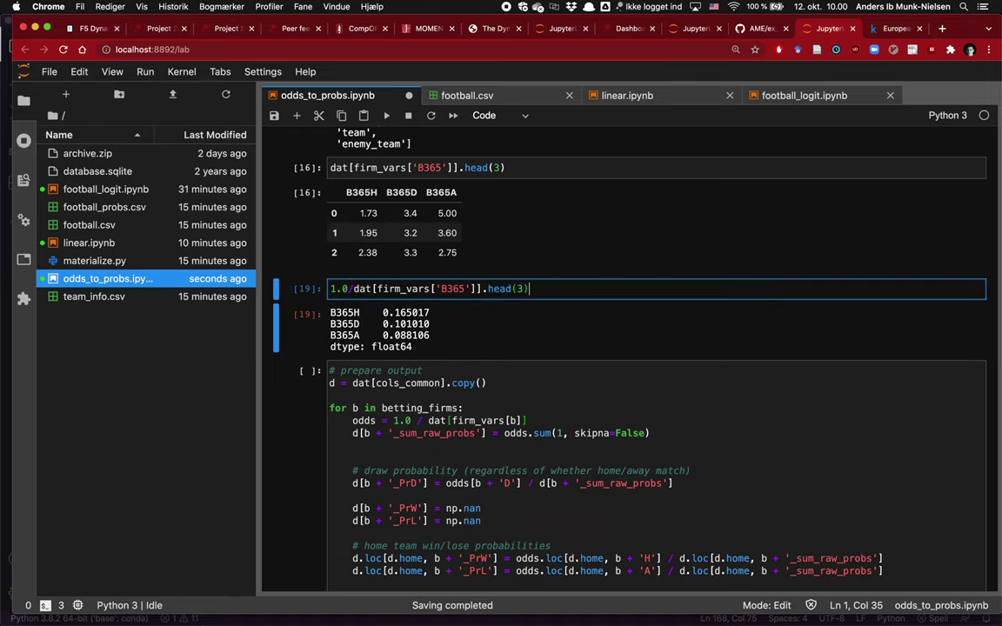
key(ctrl+Return)
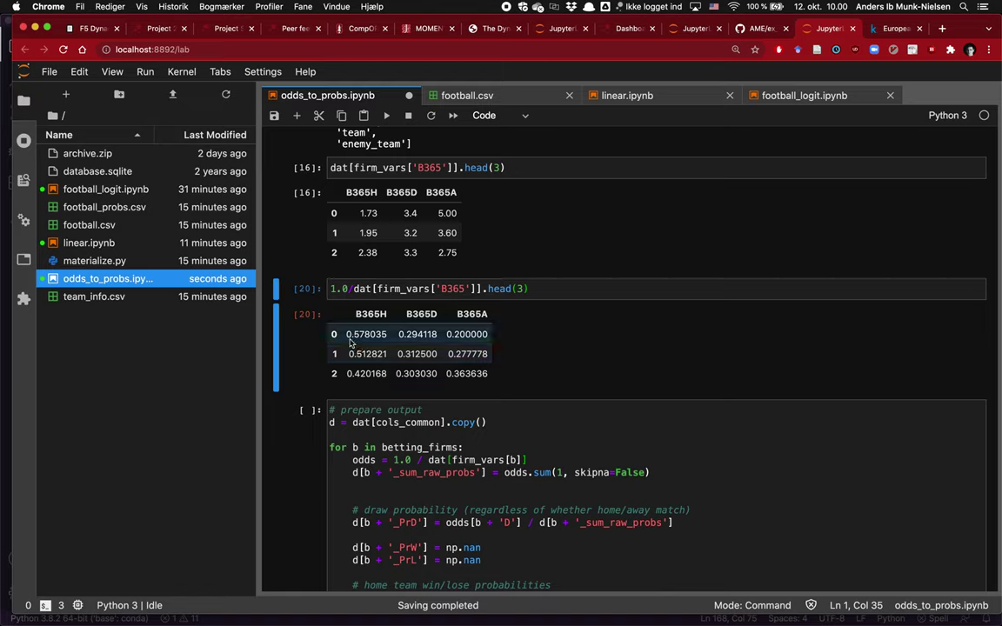
Step: Copy the first row of reciprocal B365 odds and paste it into a new cell above the reciprocal odds cell
drag(351, 343, 489, 339)
key(ctrl+c)
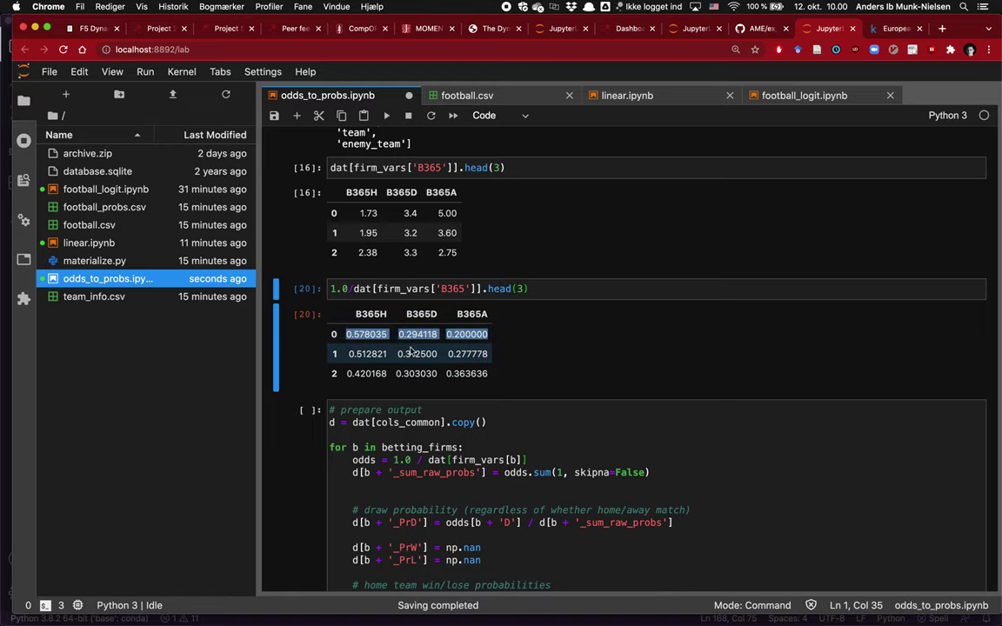
key(a)
key(Return)
key(ctrl+v)
Step: Turn the pasted values into the sum 0.578035+ 0.29411 + 0.200000 and run the cell
key(Left)
key(Left)
key(Left)
key(Left)
key(Left)
key(Left)
key(Left)
key(Left)
key(Left)
key(Left)
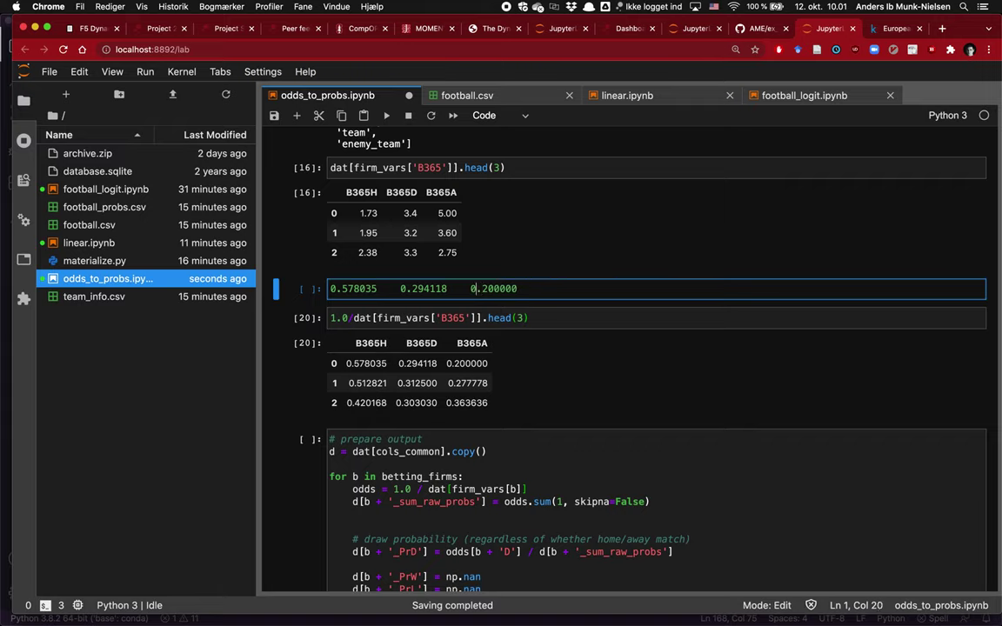
text(+)
key(Left)
key(Left)
key(Left)
key(Left)
key(Left)
key(Left)
key(Left)
key(Left)
key(Left)
key(Left)
key(BackSpace)
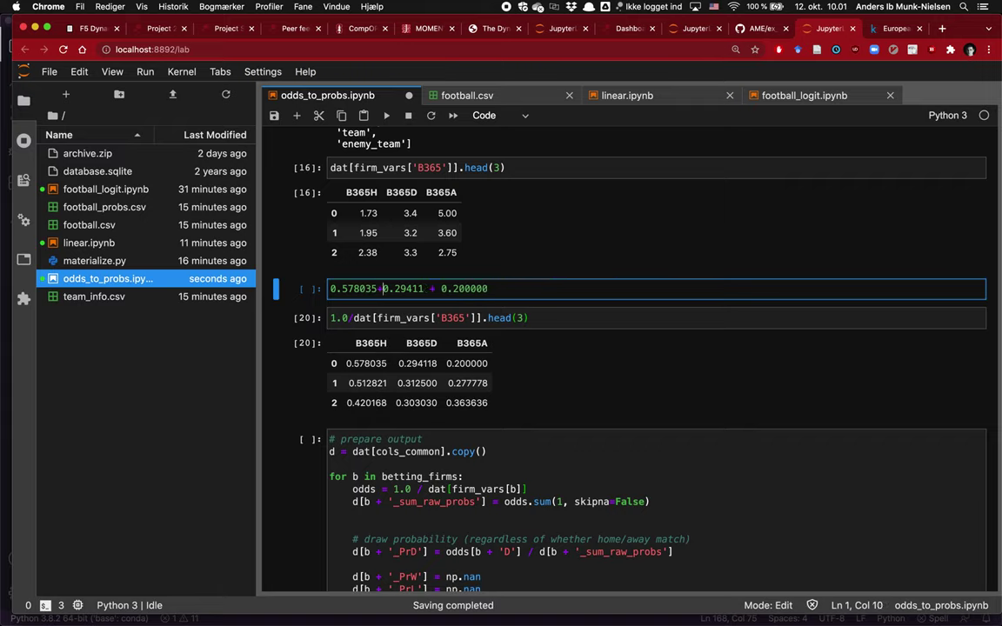
text(+)
key(ctrl+Return)
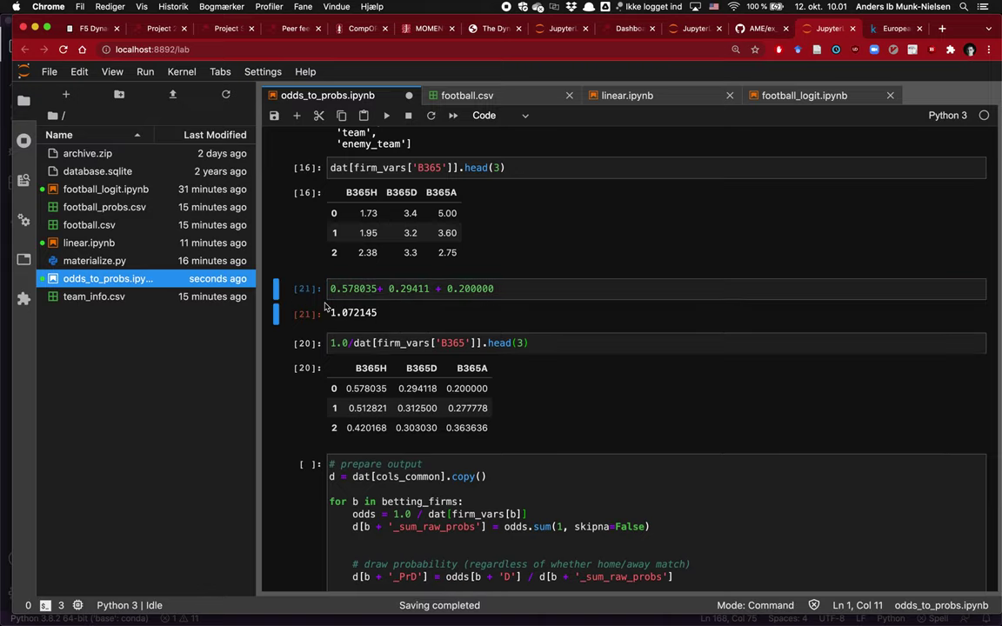
Step: Enclose the reciprocal odds expression in parentheses, append .sum(1), run the cell and highlight the first row's sum
click(546, 342)
key(Home)
text(()
key(End)
text().)
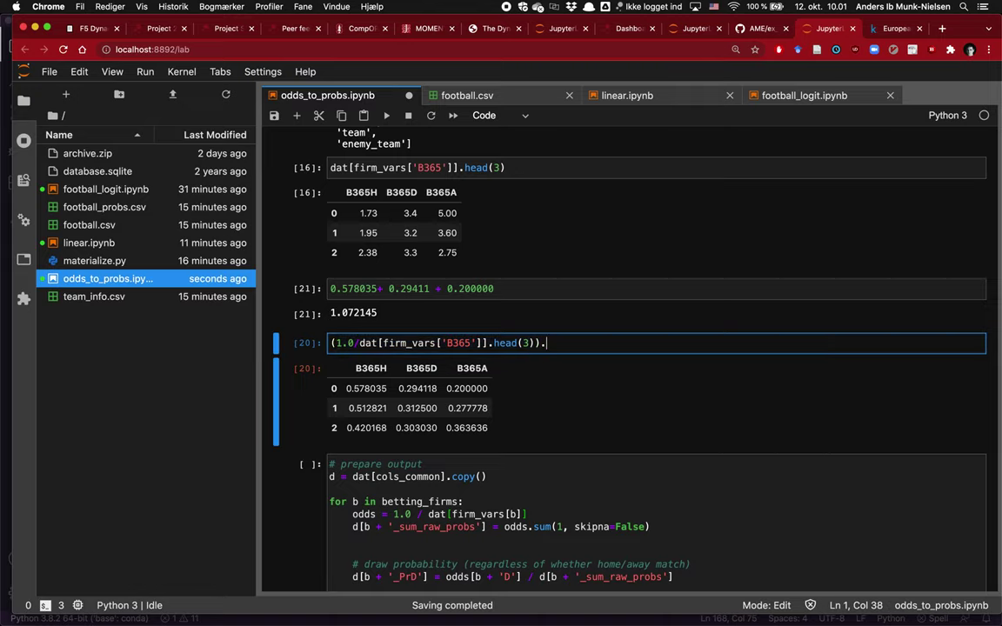
text(sum()
text(1)
key(ctrl+Return)
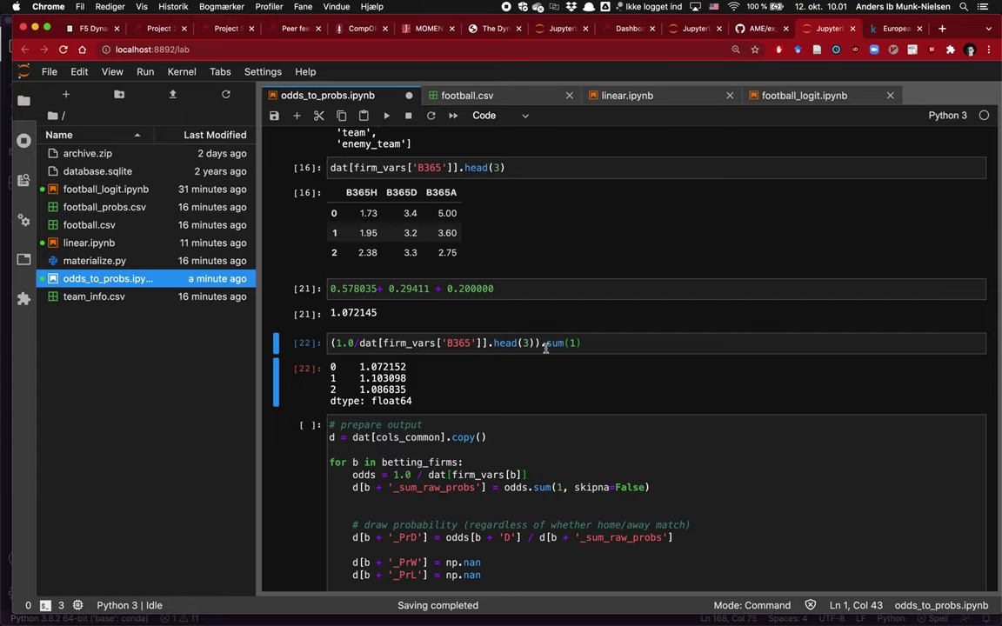
drag(429, 370, 358, 369)
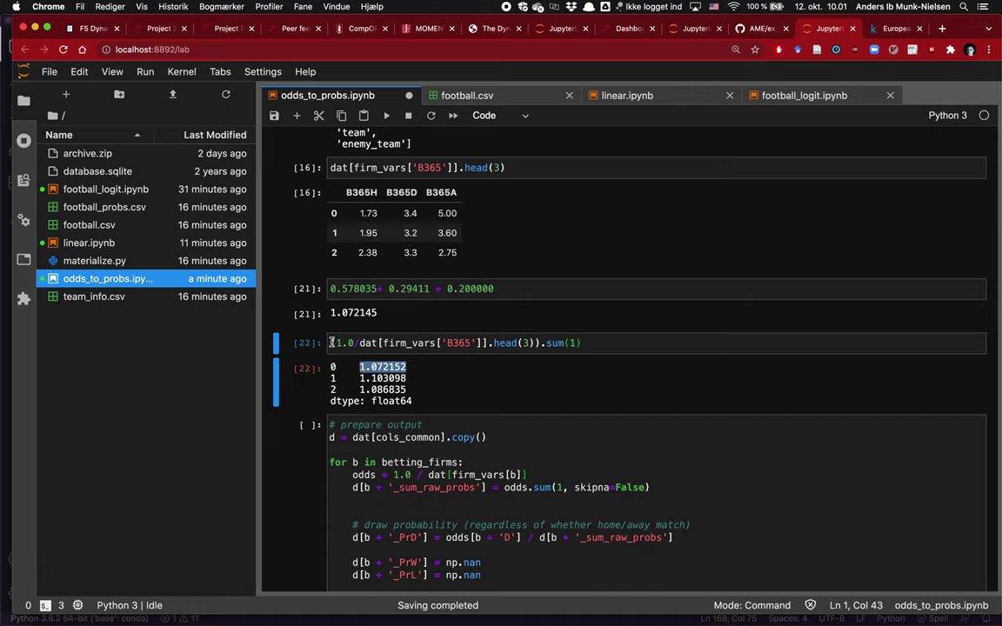
key(Return)
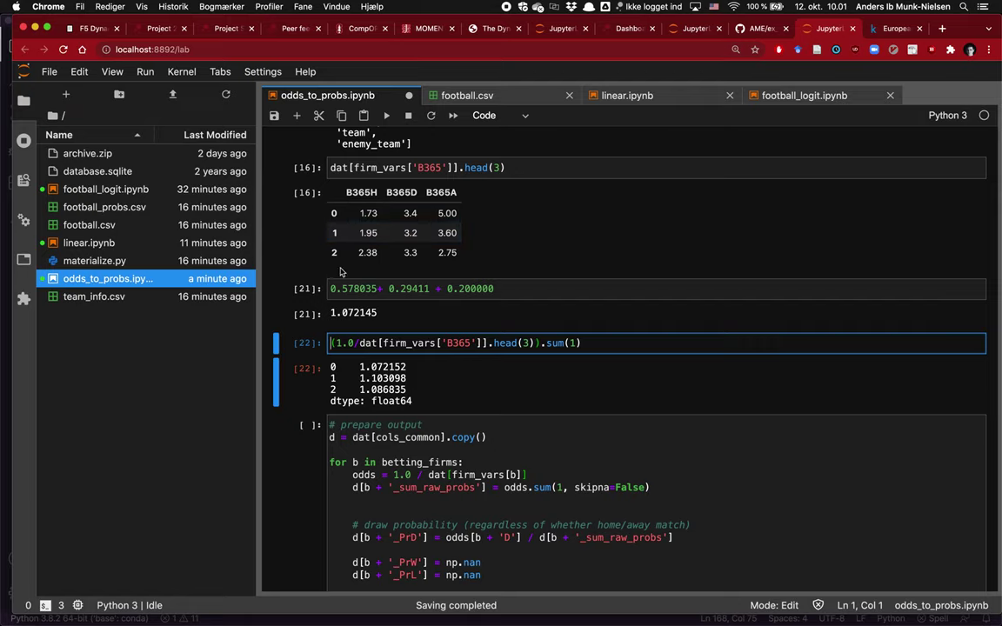
Step: Insert a cell above the B365 odds preview containing dat[['team', 'enemy_team']].head(3) and run it
click(393, 252)
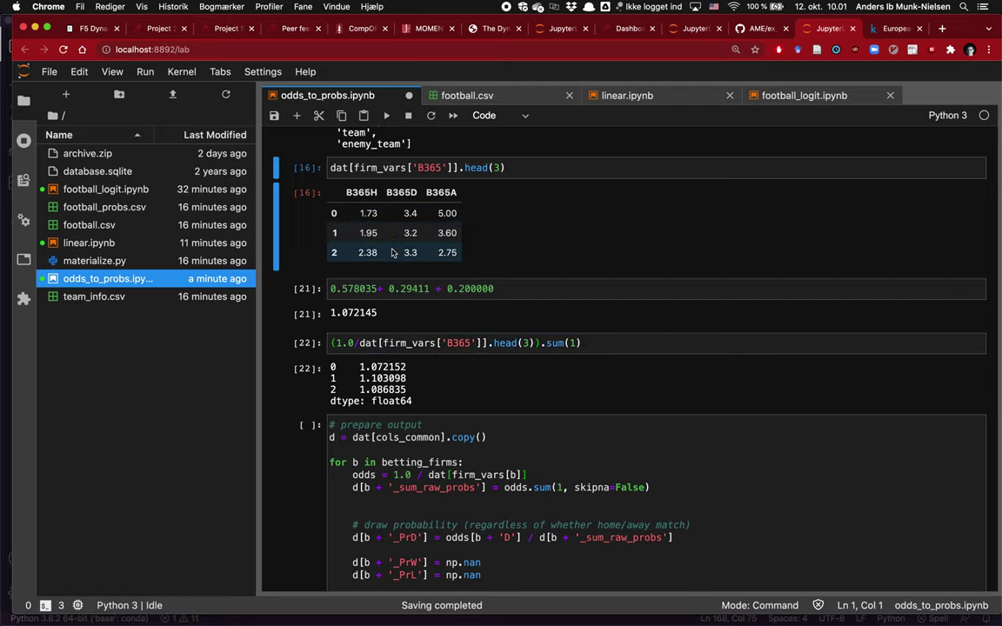
key(a)
key(Return)
text(dat[')
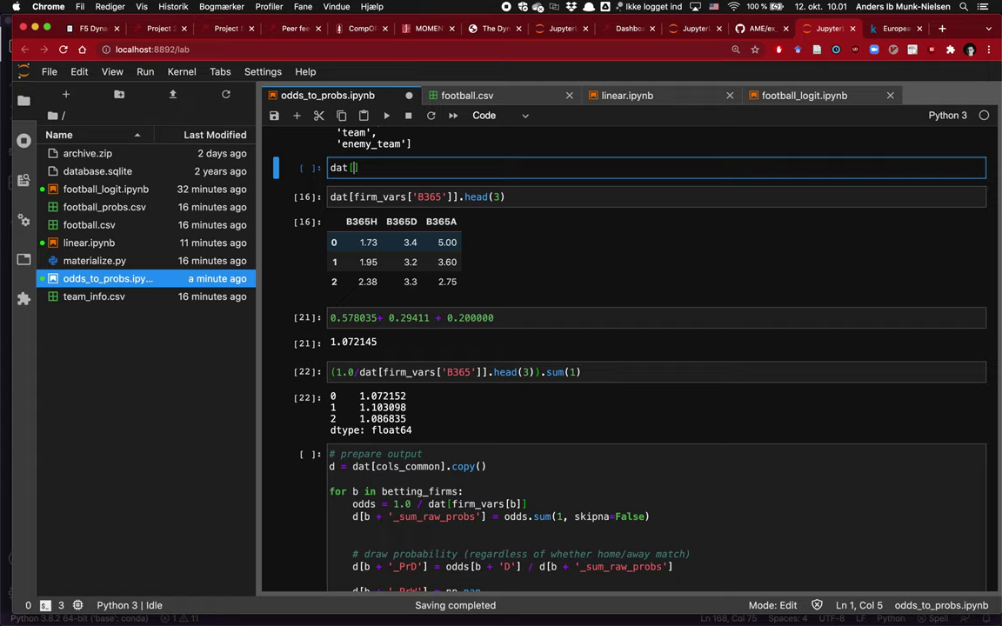
key(BackSpace)
text(['tea)
text(m', 'enemy)
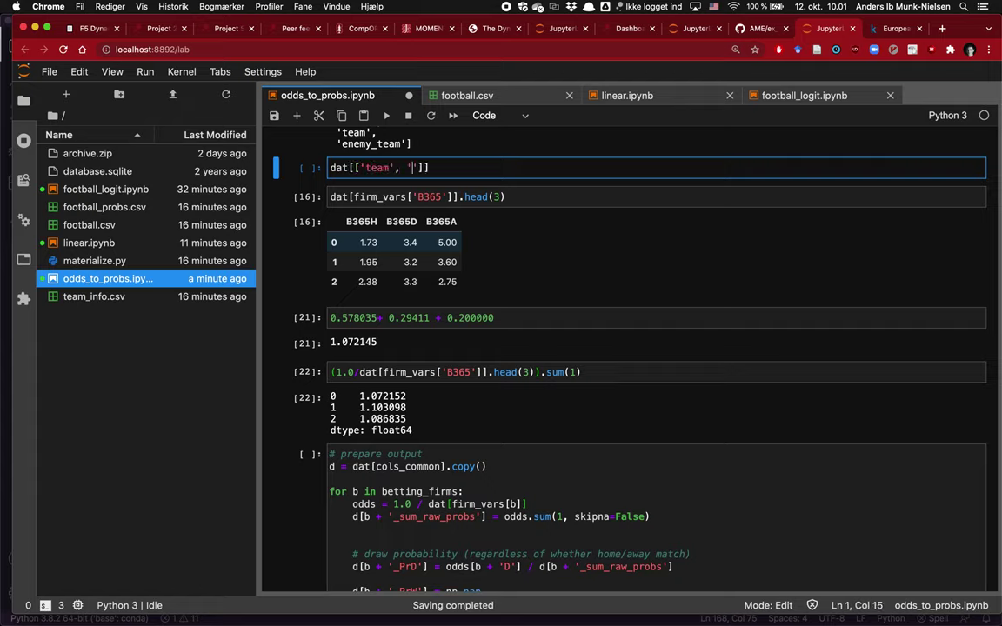
text(_team']])
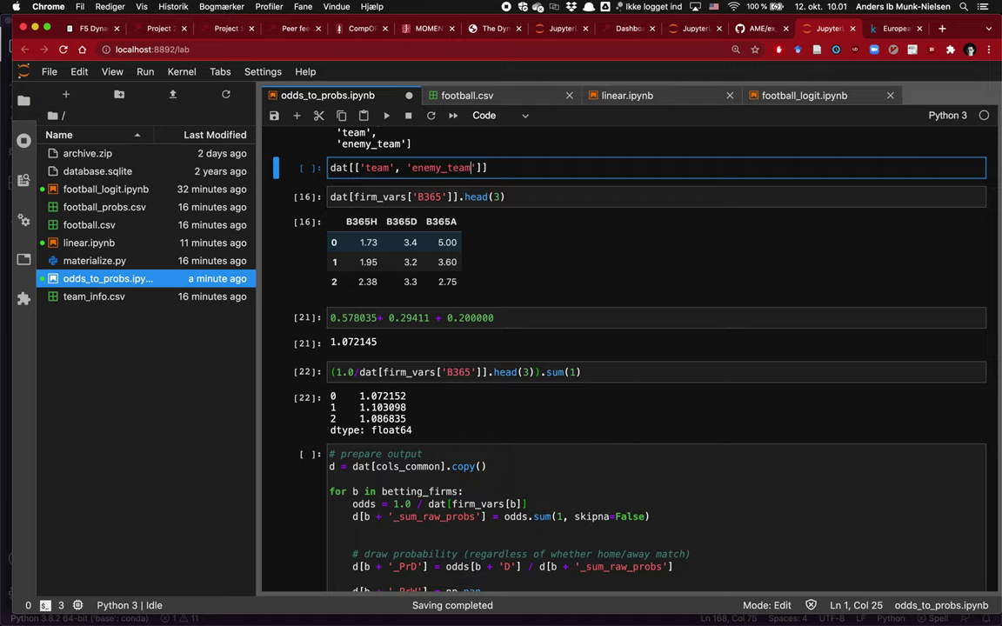
text(.head(3)
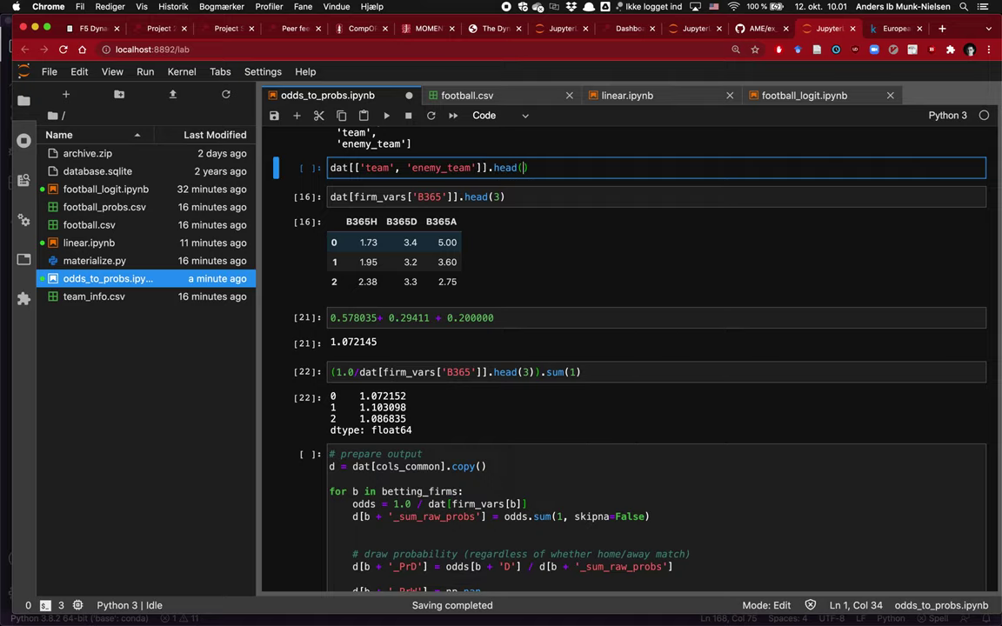
key(shift+Return)
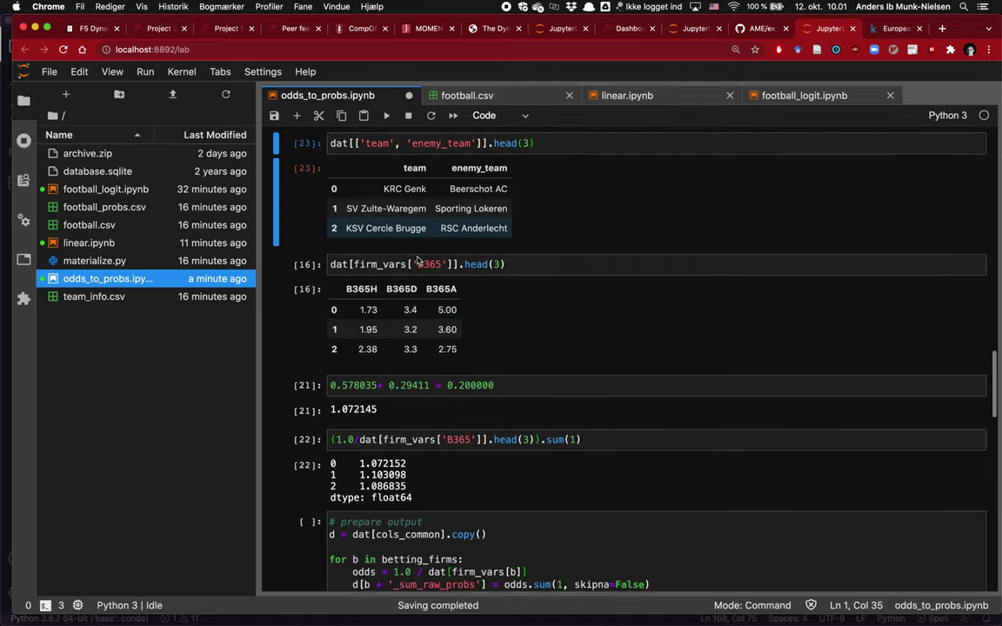
Step: Compare the first two matches in the team table with their summed reciprocal odds by highlighting the corresponding rows
scroll(365, 252, down, 2)
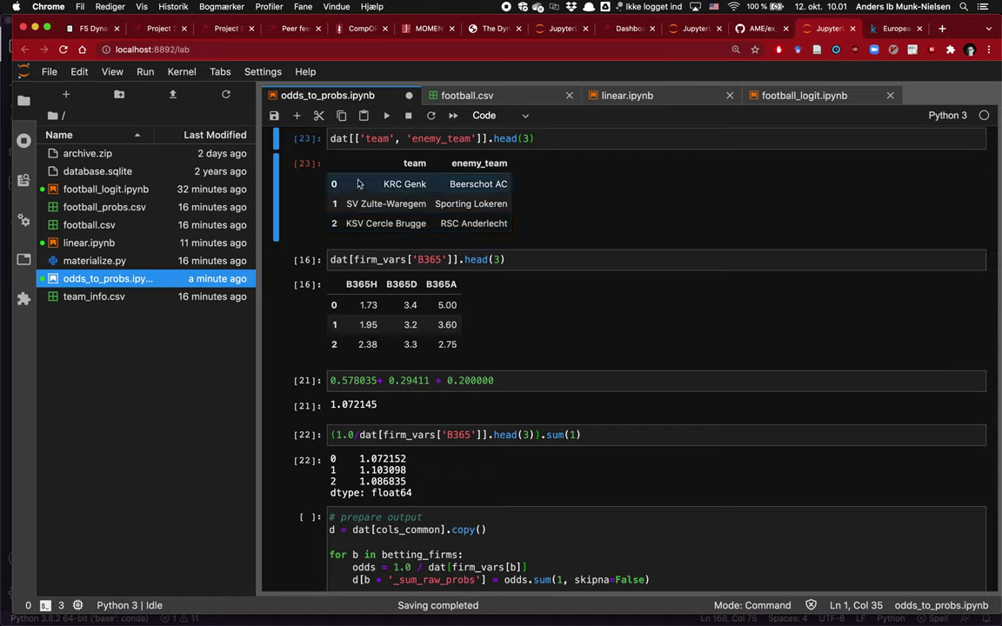
drag(298, 170, 342, 190)
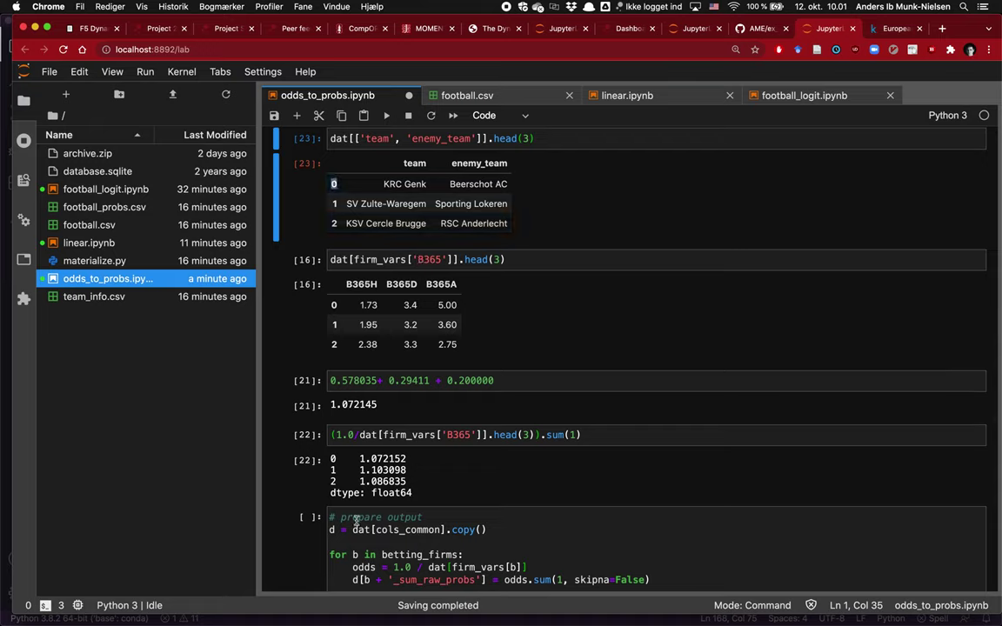
drag(360, 459, 409, 464)
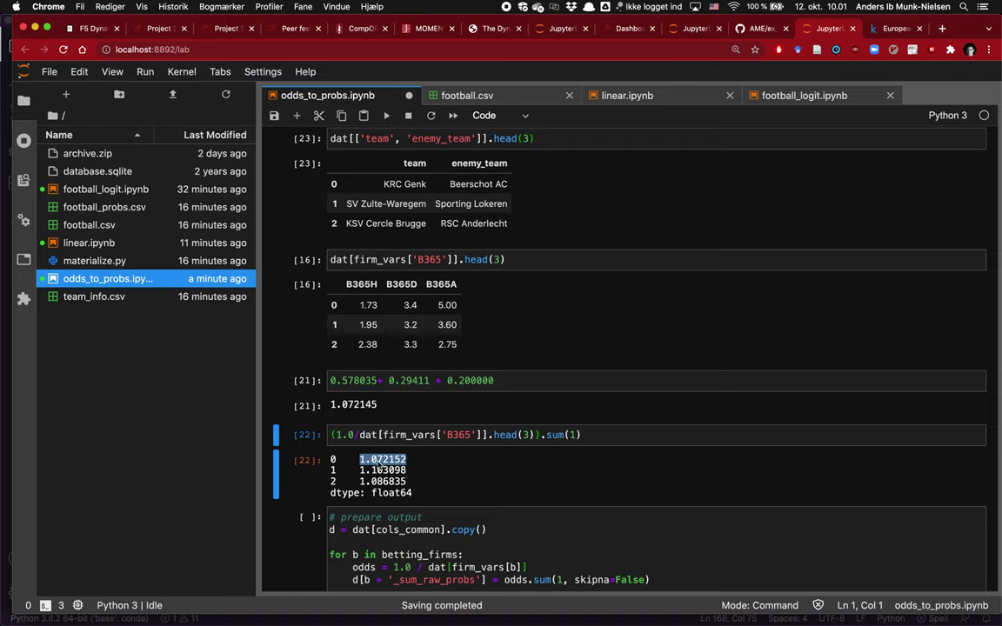
click(399, 506)
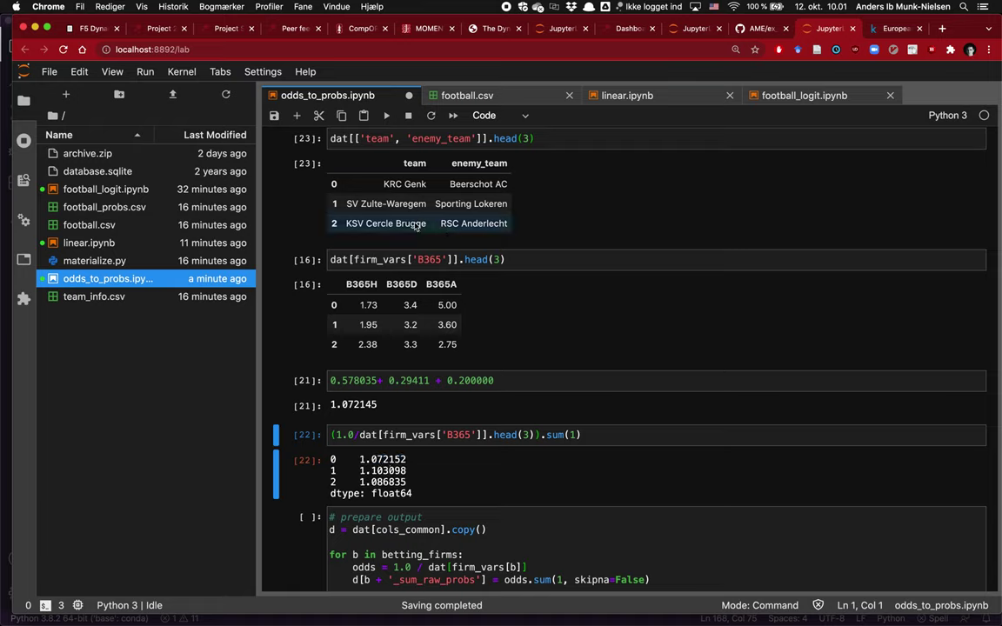
drag(353, 211, 507, 207)
drag(357, 471, 418, 472)
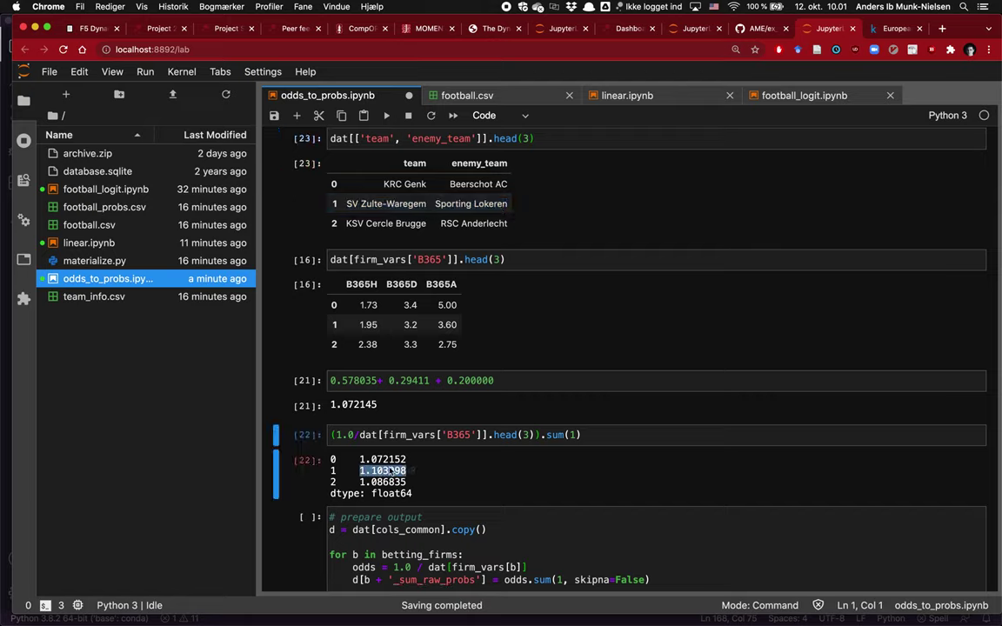
click(405, 484)
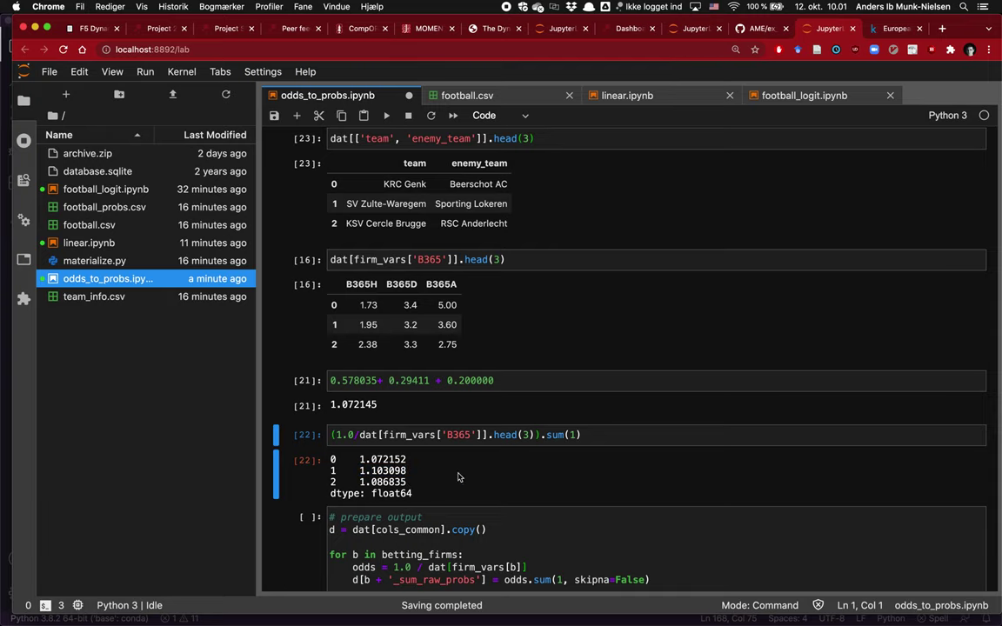
Step: Assign the row sums of the reciprocal B365 odds to a variable named overround and run the cell
scroll(459, 477, down, 1)
key(Return)
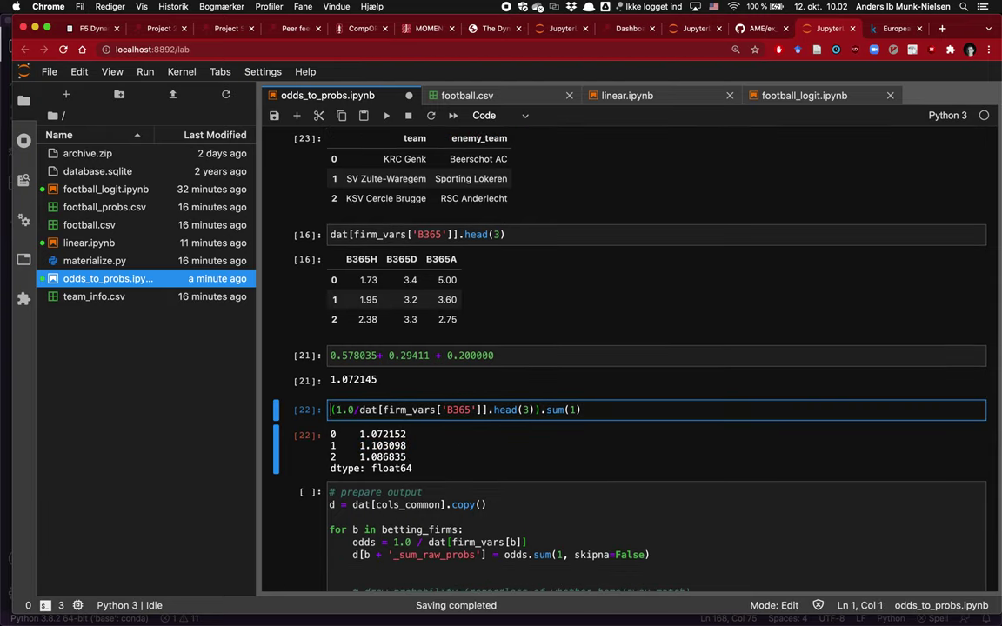
text(overround =)
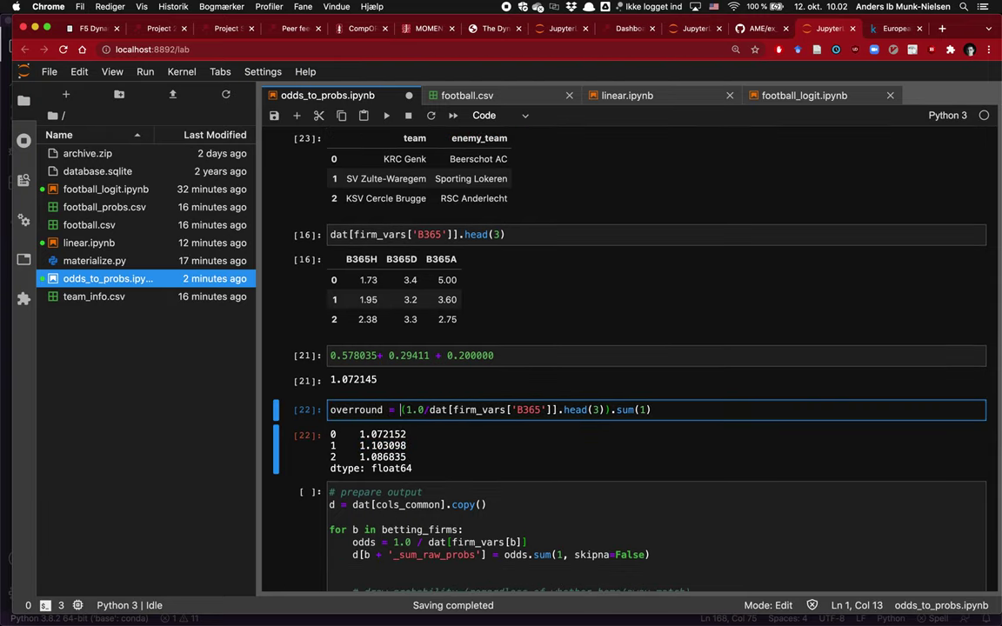
key(ctrl+Return)
Step: Add a cell below the overround assignment that displays overround and run it
key(b)
key(Return)
text(overround)
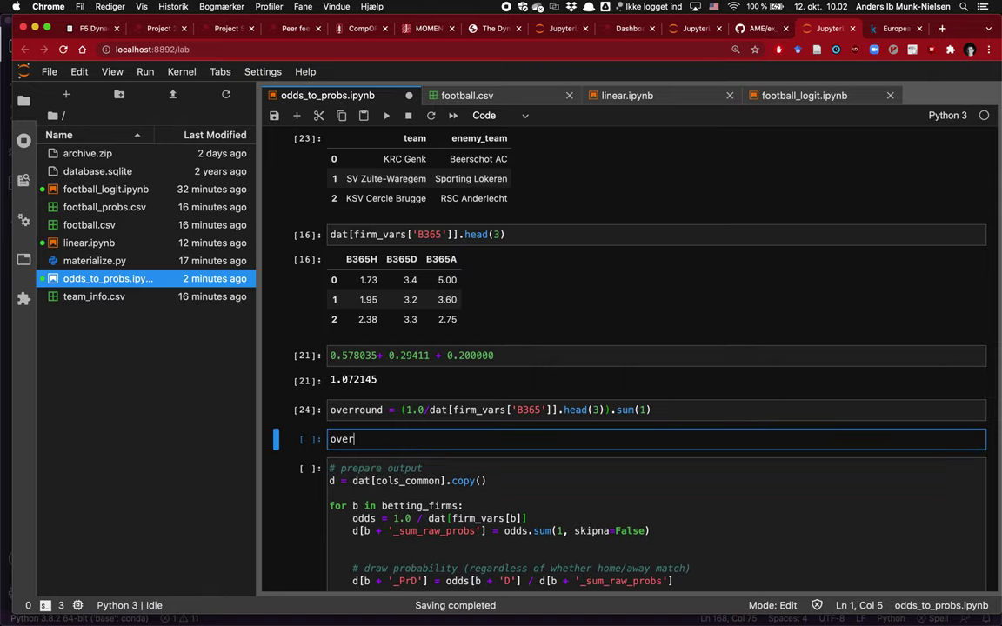
key(BackSpace)
key(BackSpace)
key(BackSpace)
key(BackSpace)
key(BackSpace)
key(BackSpace)
key(BackSpace)
key(BackSpace)
key(BackSpace)
text(overround)
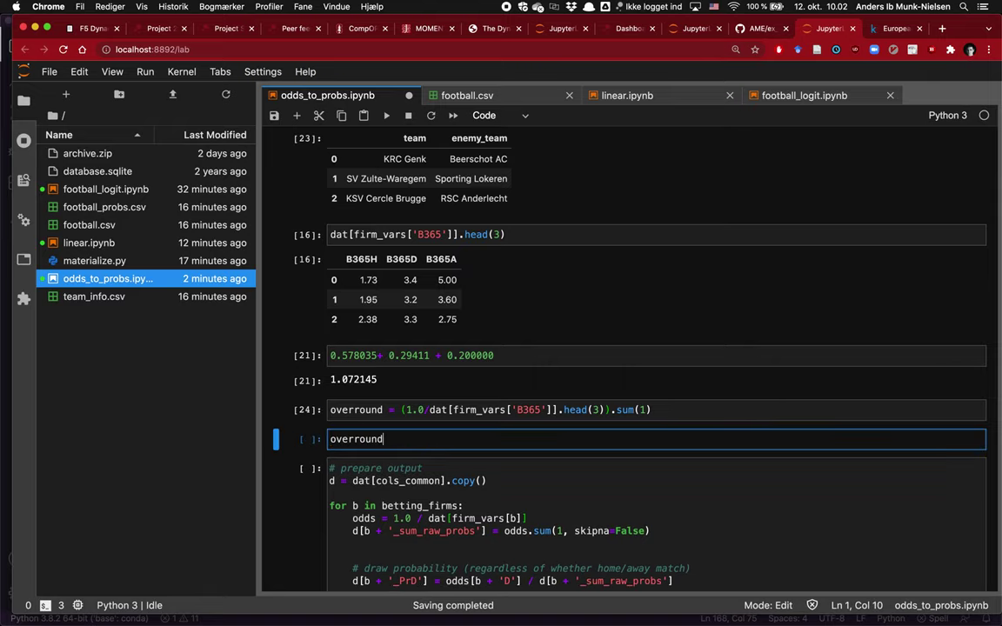
key(ctrl+Return)
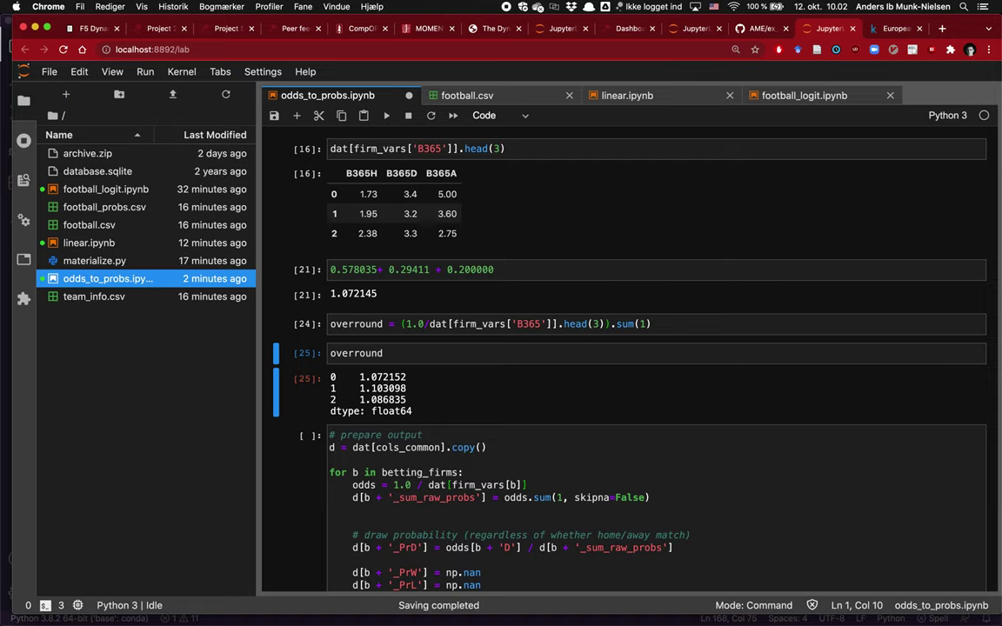
Step: Copy the expression 1.0/dat[firm_vars['B365']].head(3) from the overround assignment, keeping that cell's code intact
drag(406, 324, 607, 323)
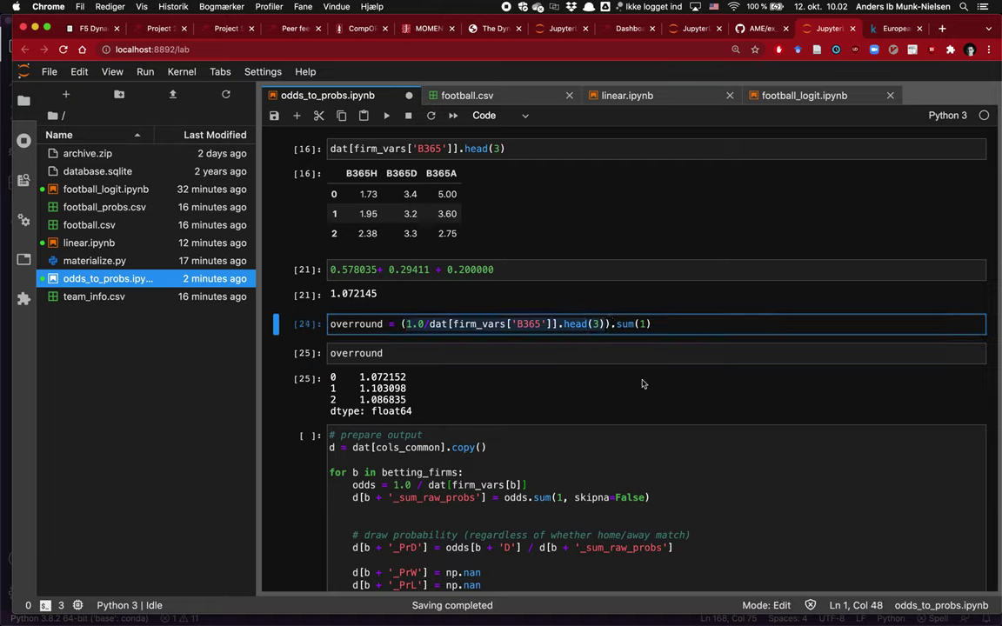
key(super+x)
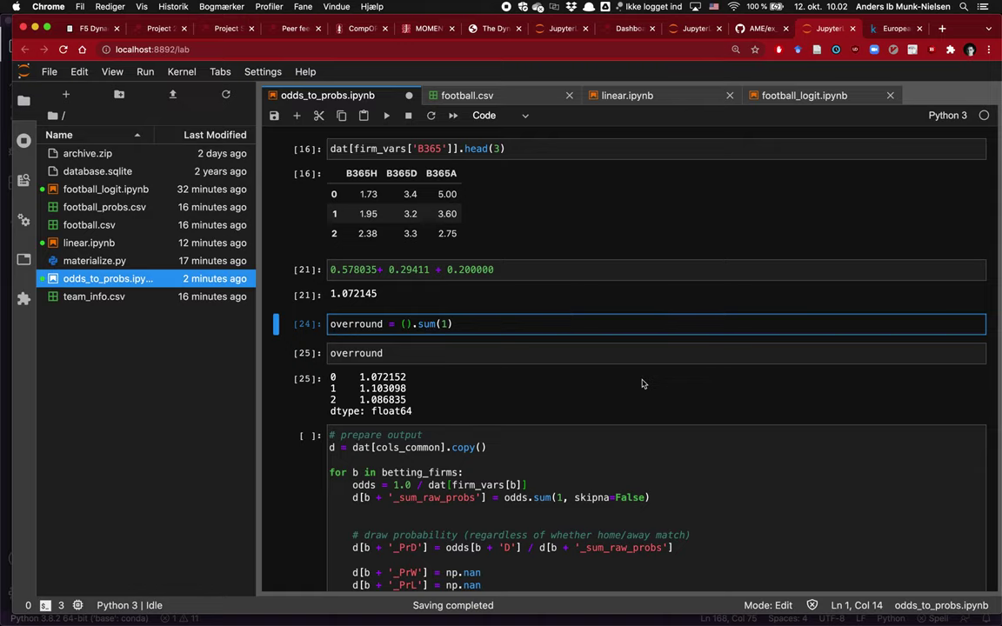
key(super+v)
key(Return)
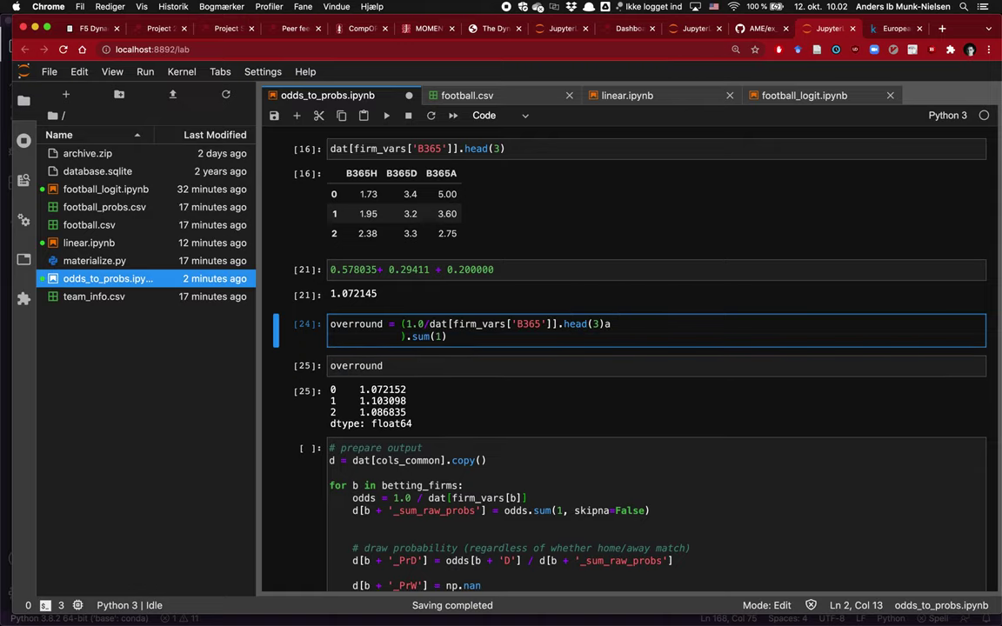
key(super+z)
key(Escape)
Step: Paste the copied reciprocal odds expression into a new cell above the overround assignment and run it
key(a)
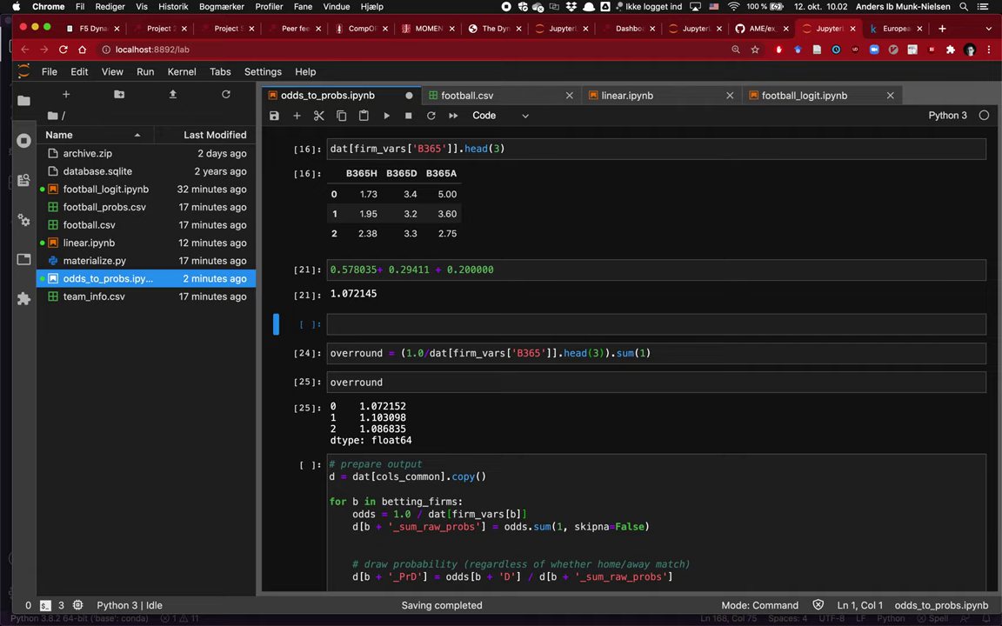
key(Return)
text(in)
key(BackSpace)
key(BackSpace)
key(super+v)
key(ctrl+Return)
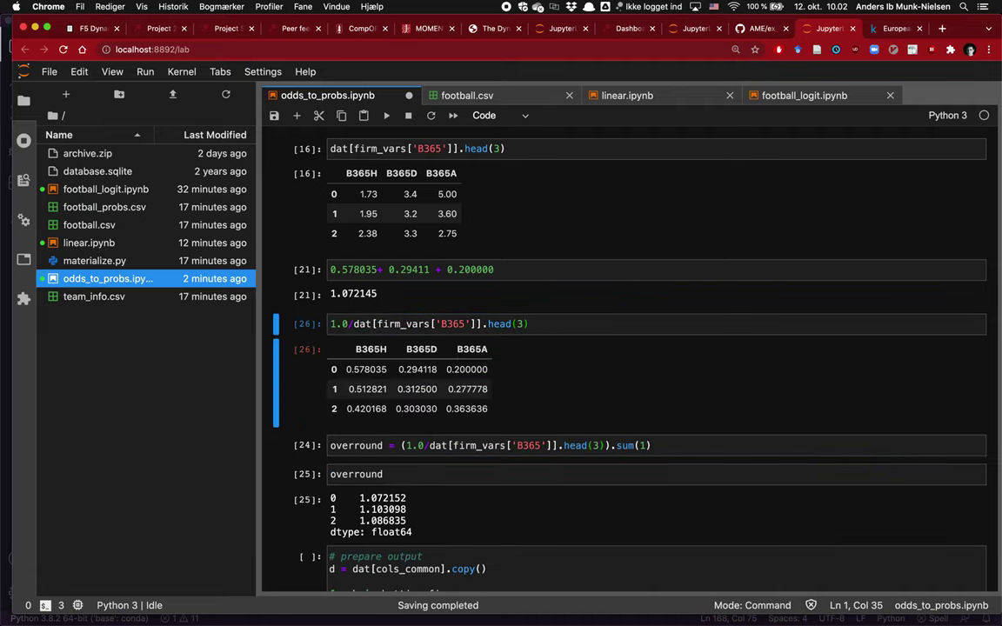
Step: Assign the reciprocal odds expression to a variable named inv_odds and run the cell
key(Return)
key(Home)
text(inv_odds =)
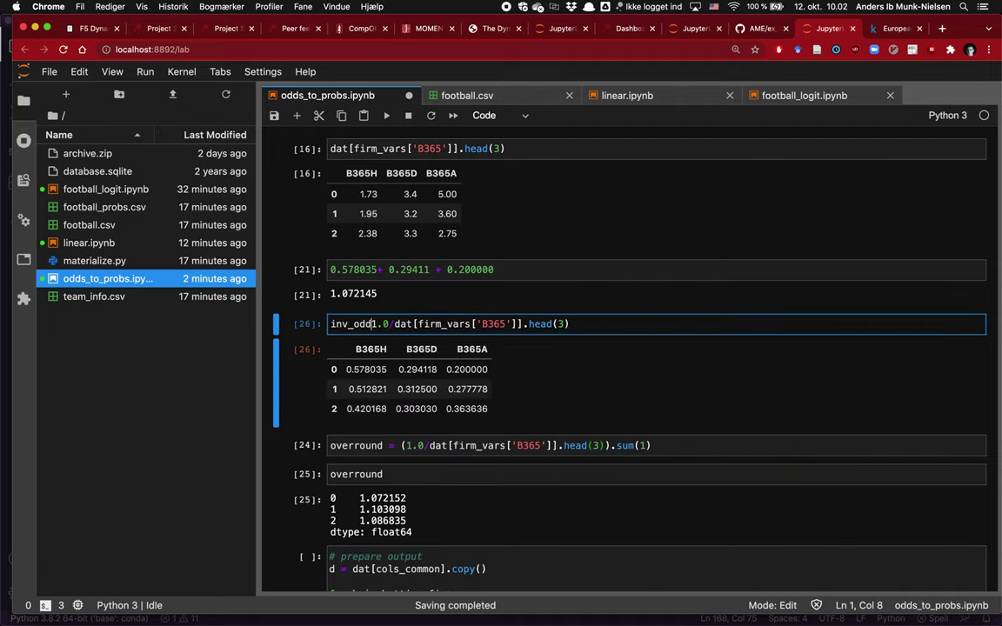
key(ctrl+Return)
Step: Replace the reciprocal expression in the overround assignment with inv_odds, then rerun it and the overround display cell
click(605, 353)
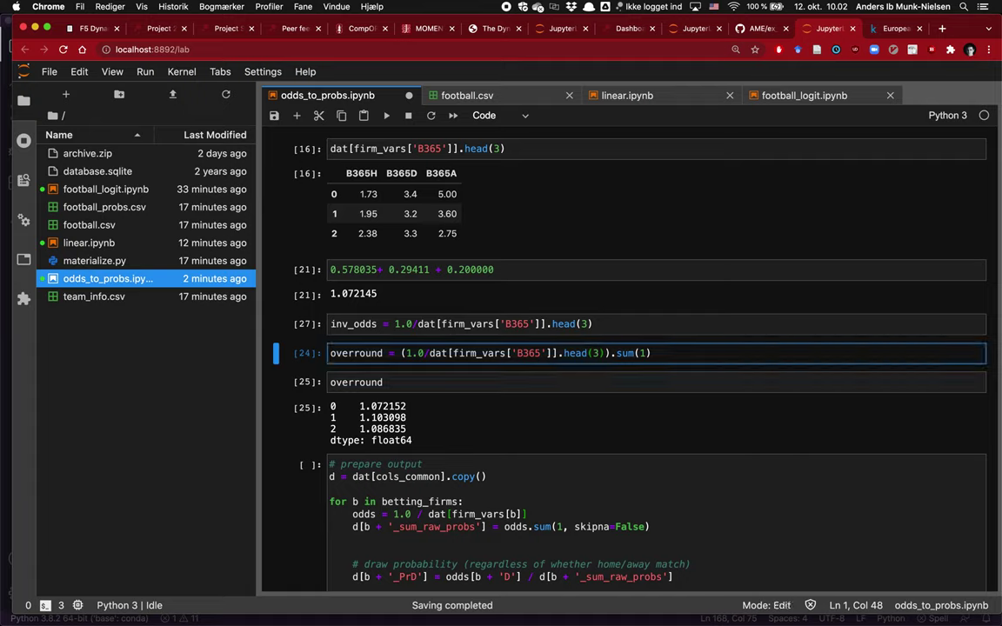
shift+click(405, 353)
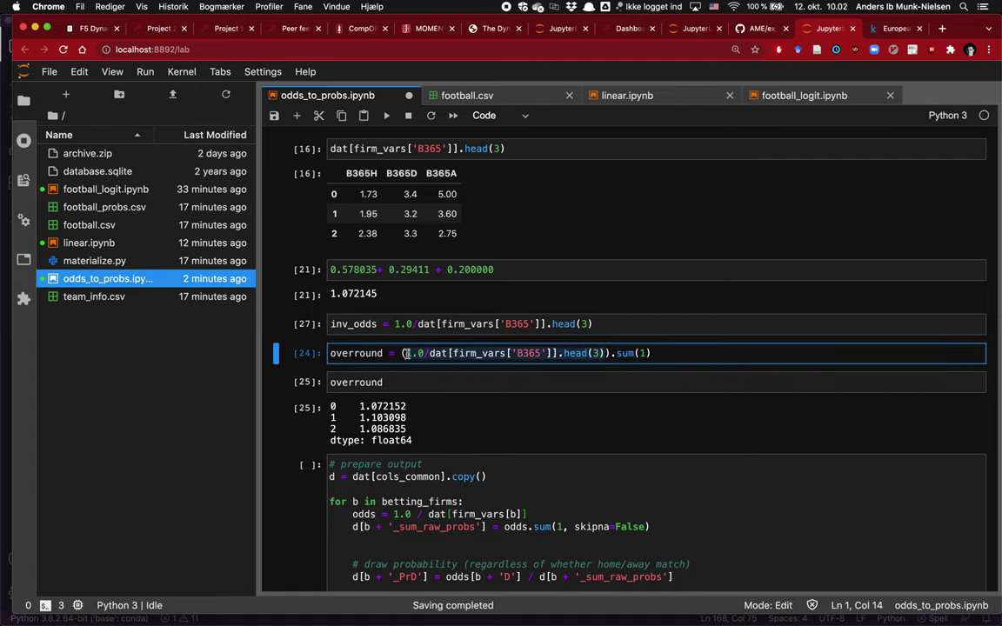
text(inv_odds)
key(ctrl+Return)
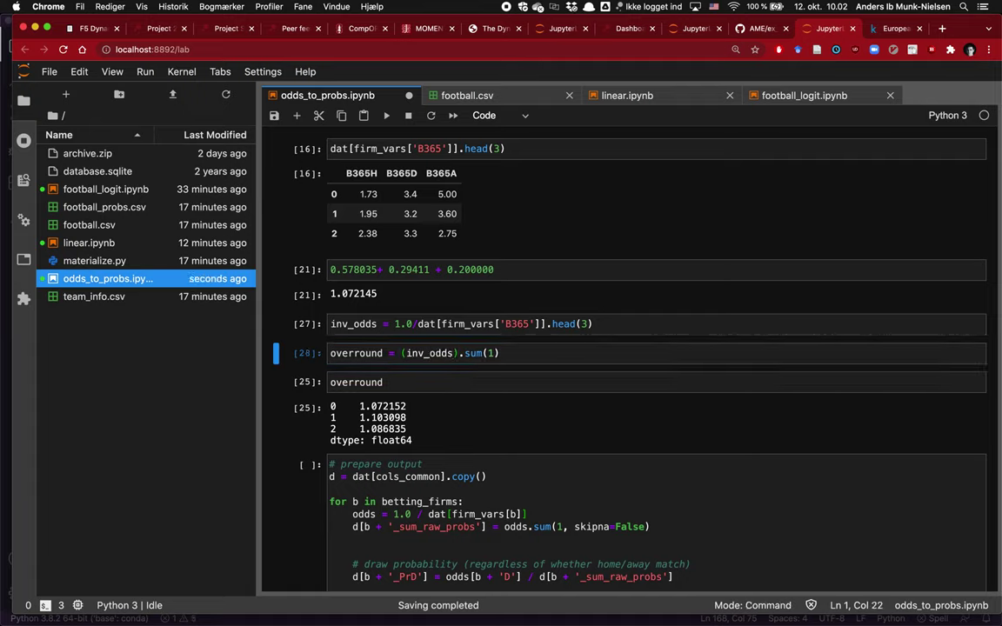
key(Down)
key(ctrl+Return)
Step: Add a cell below the overround output containing inv_odds / overround and run it
key(b)
key(Return)
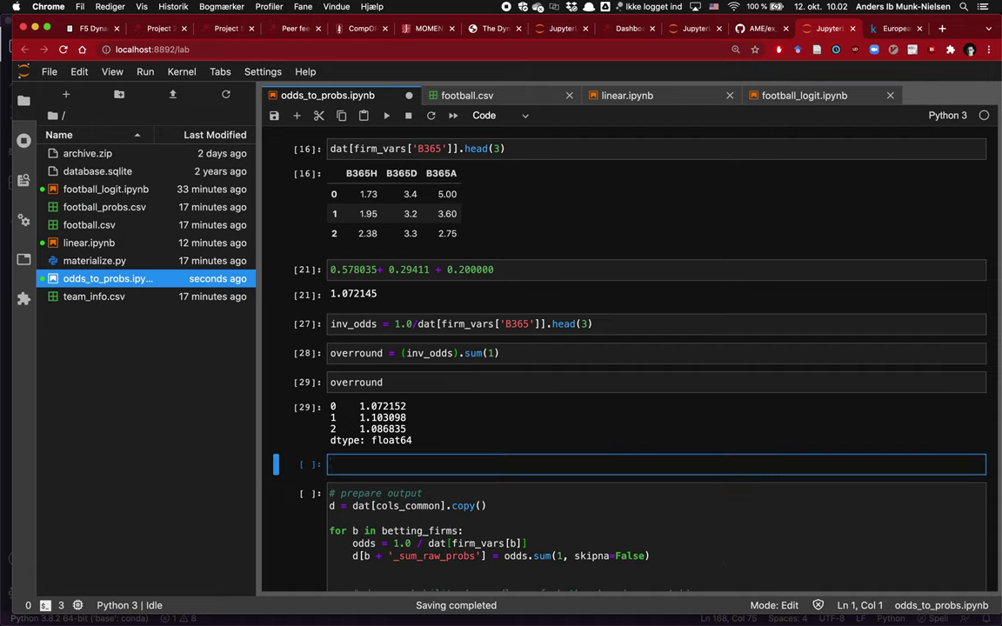
text(inv_odds /)
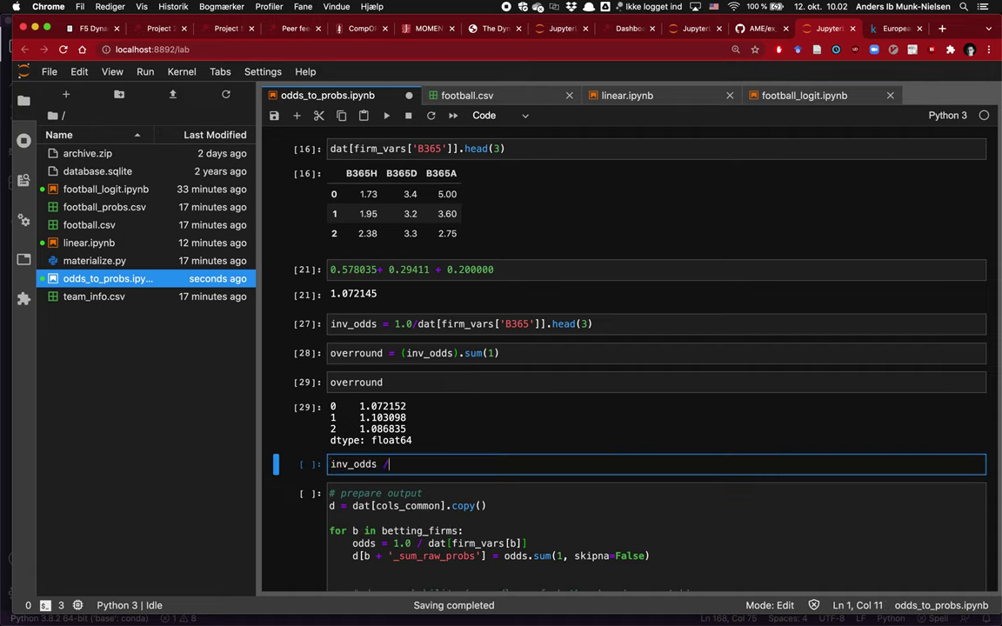
text( overround)
key(ctrl+Return)
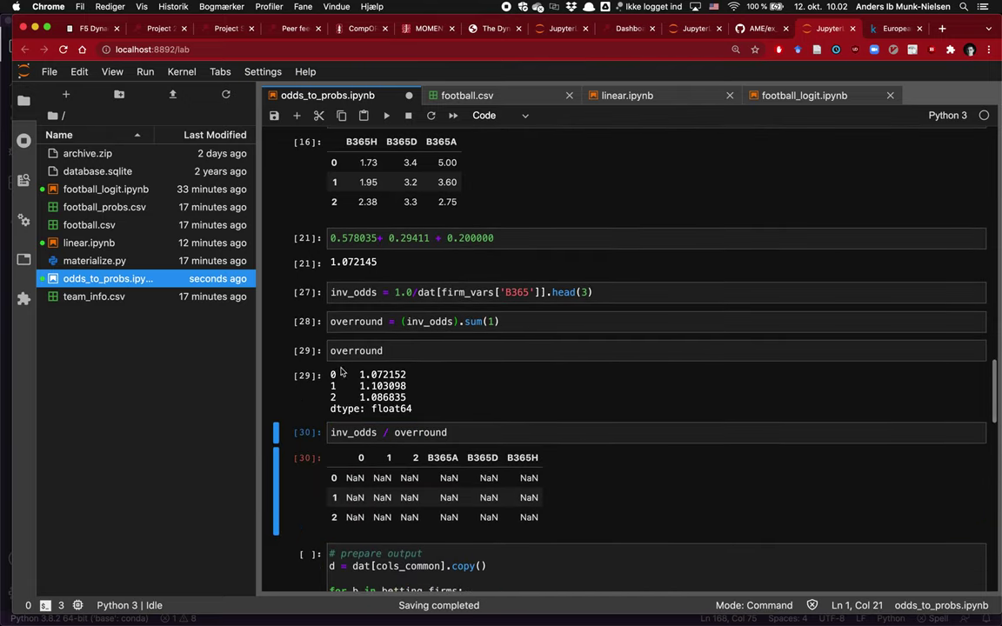
Step: Insert a cell above the inv_odds / overround division that displays inv_odds and run it
key(a)
key(Return)
text(inv_odds)
key(ctrl+Return)
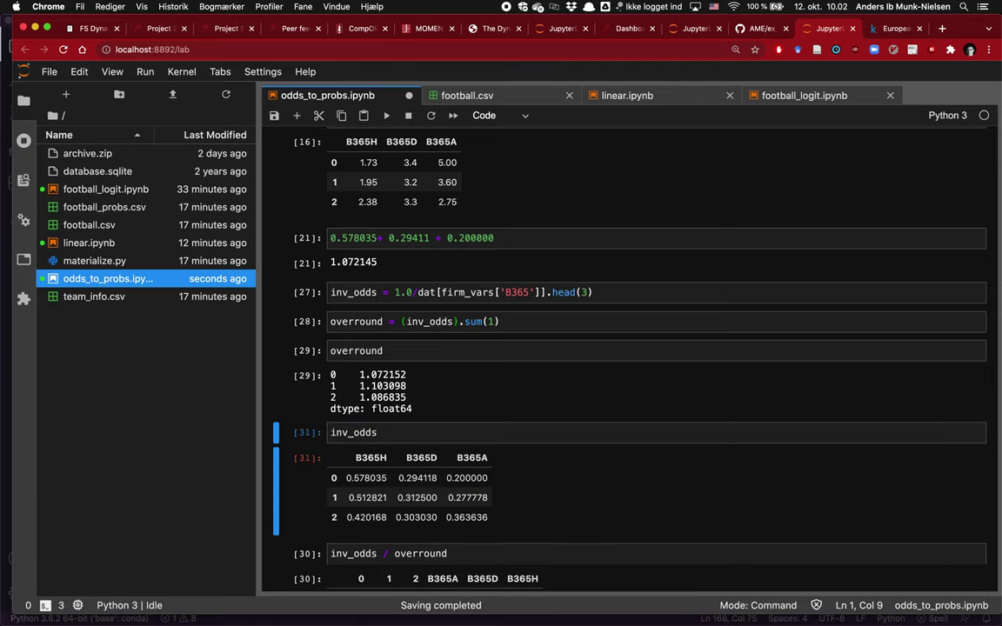
Step: Extend the inv_odds display cell to inv_odds / overround.values and run it
scroll(401, 341, down, 3)
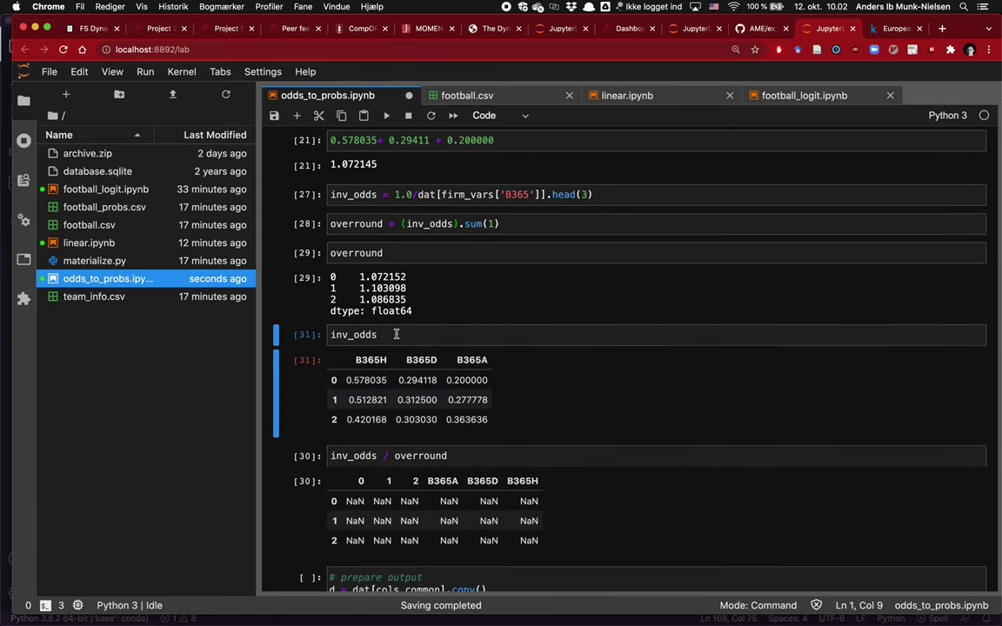
click(398, 333)
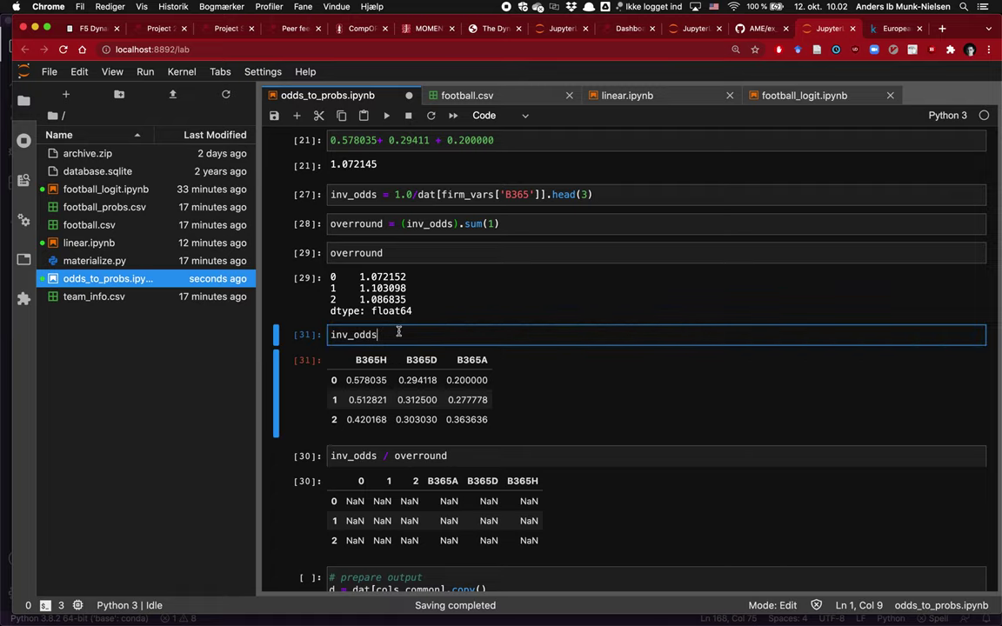
text(/ overround.vlu)
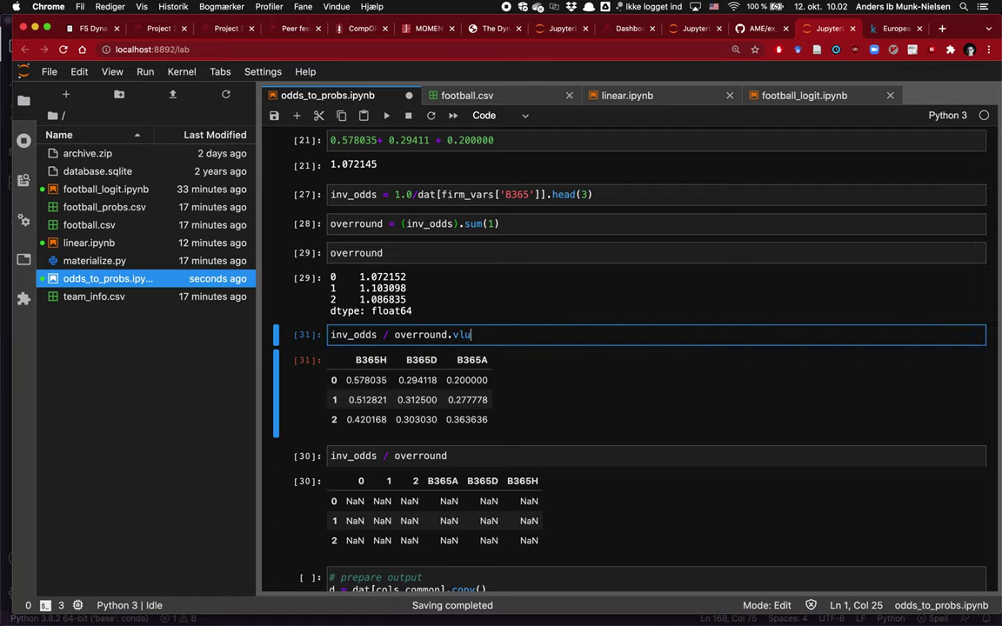
key(BackSpace)
key(BackSpace)
text(alues)
key(ctrl+Return)
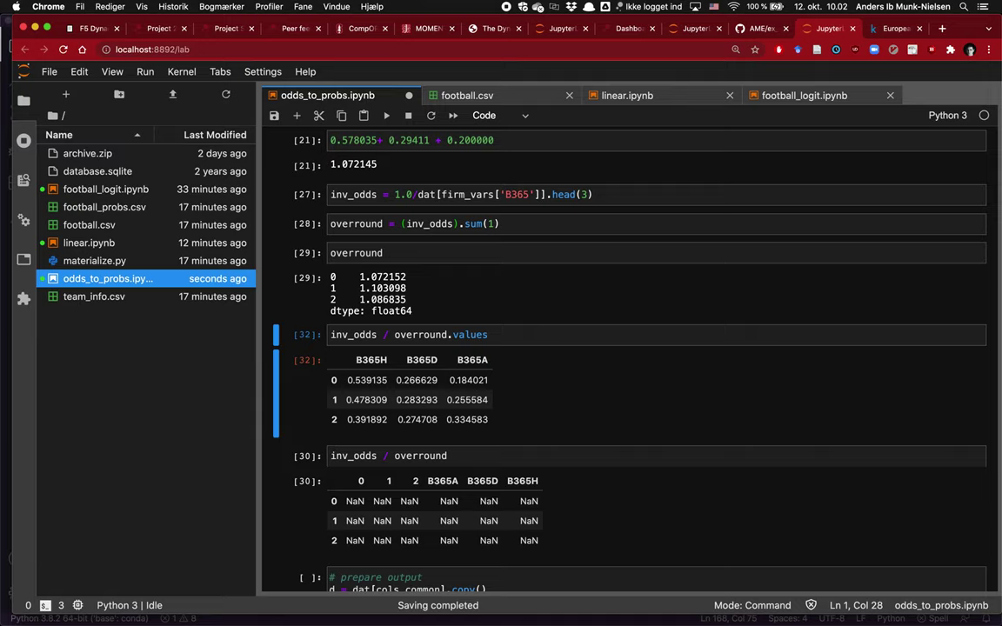
Step: Insert a cell above the inv_odds / overround.values division that displays inv_odds and run it
key(a)
key(Return)
text(inv_odds)
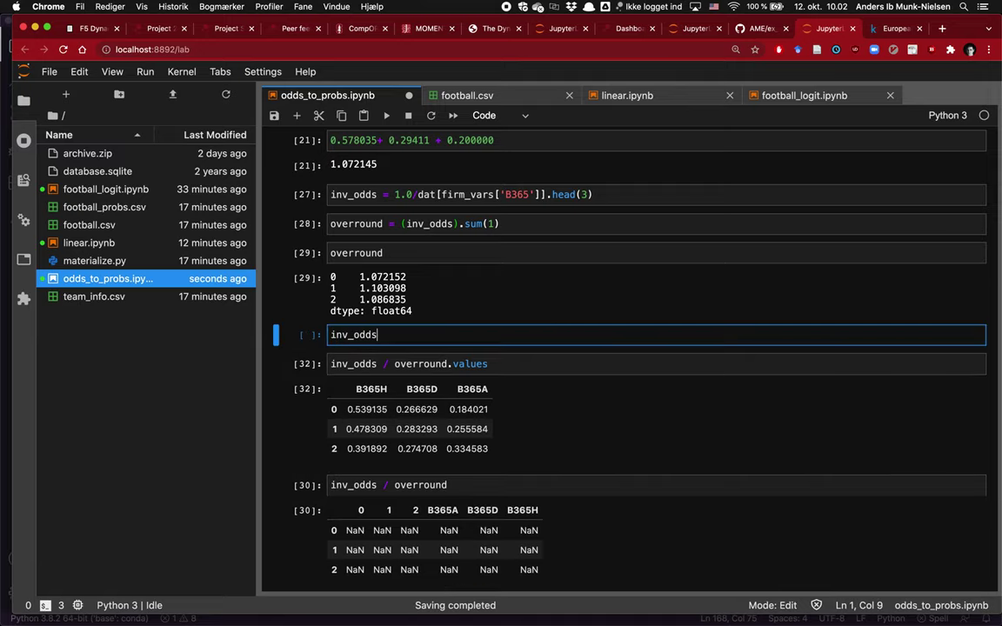
key(ctrl+Return)
Step: Delete the inv_odds / overround cell that has the NaN output and return to the inv_odds display cell
scroll(394, 487, down, 5)
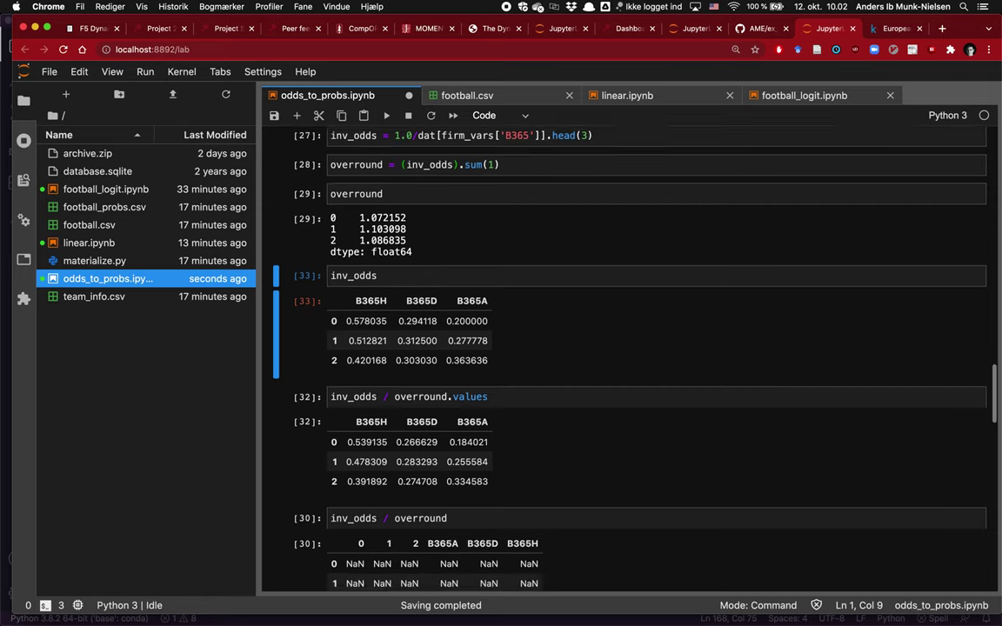
click(394, 537)
key(Down)
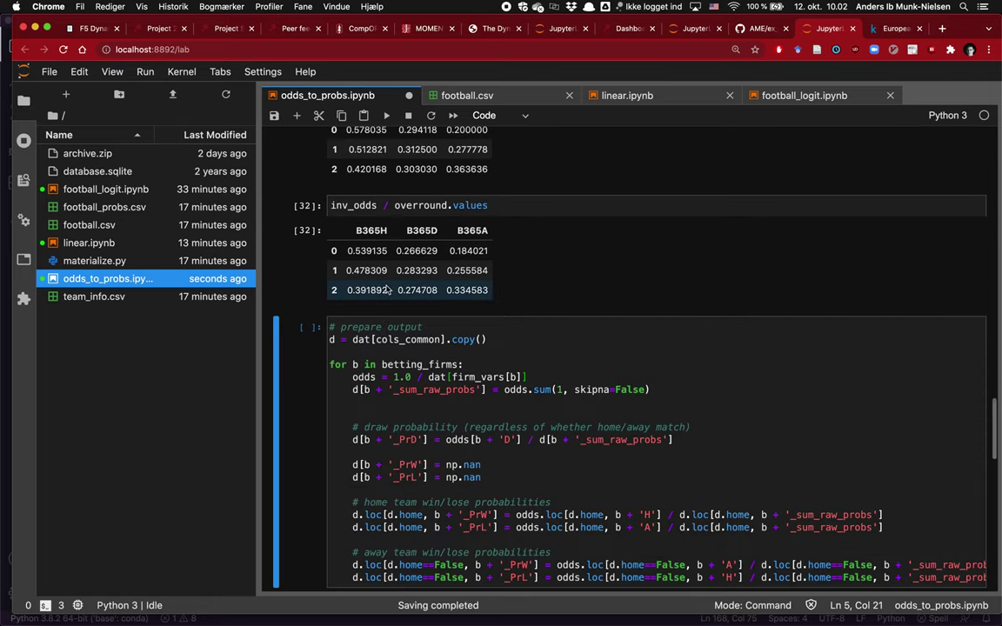
scroll(388, 433, up, 4)
key(Up)
key(Up)
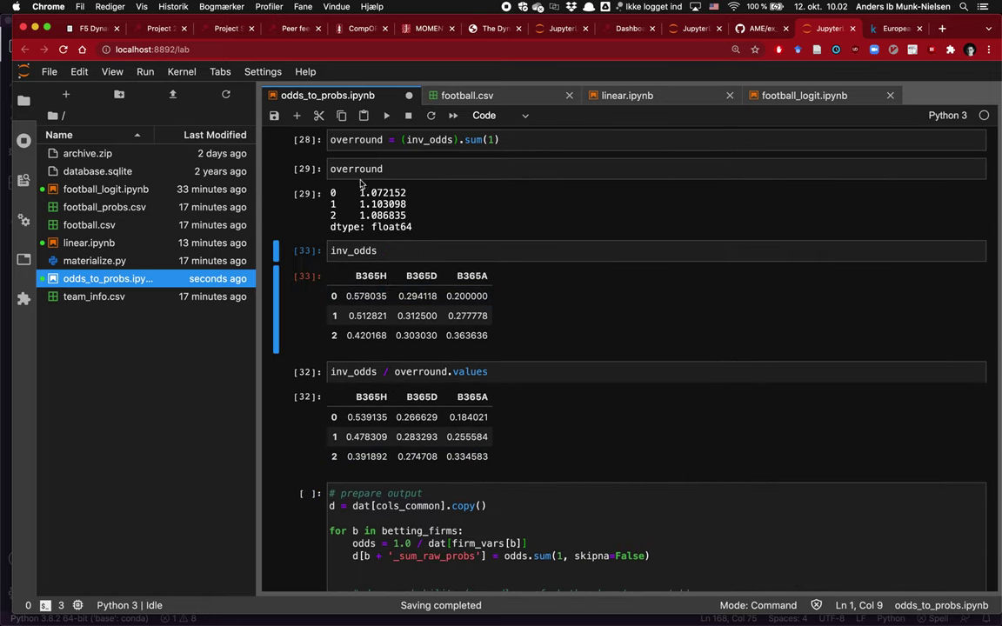
Step: Copy the first overround value and calculate 57/1,072152 in the Alfred launcher, then return to the division output in the notebook
drag(360, 192, 409, 193)
key(super+c)
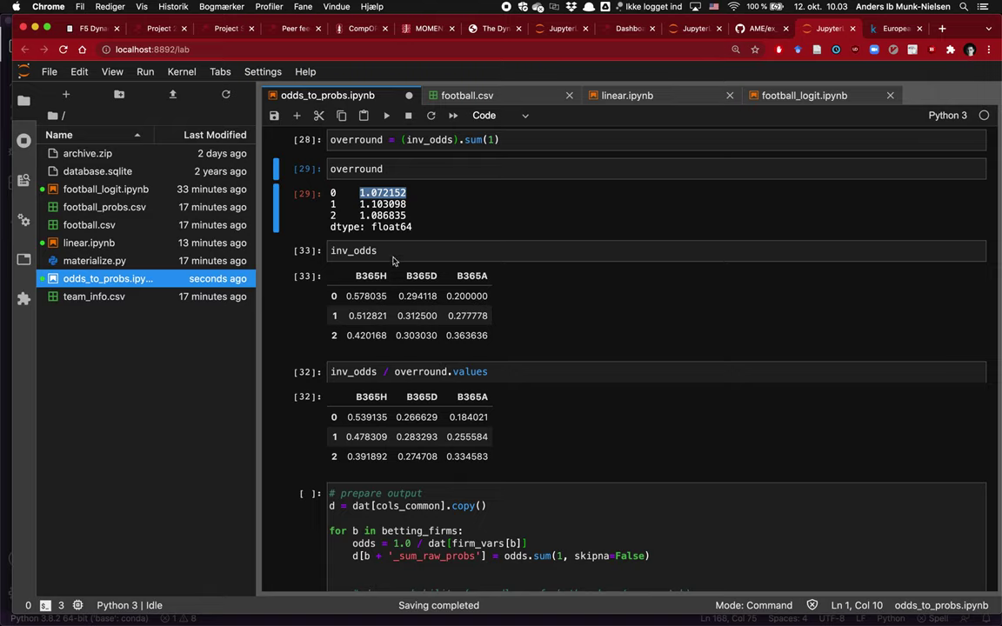
click(382, 191)
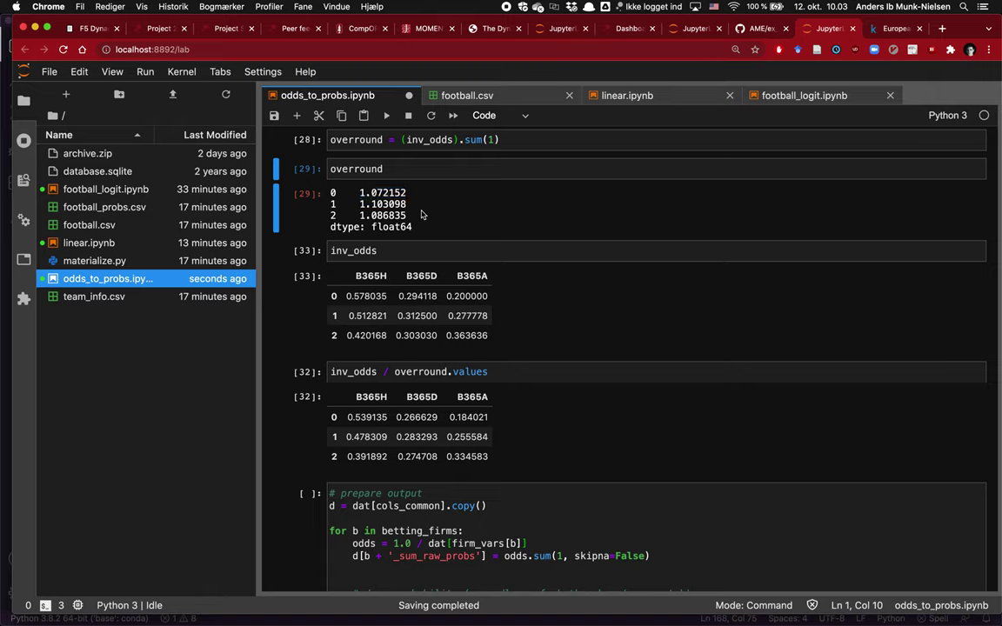
key(alt+space)
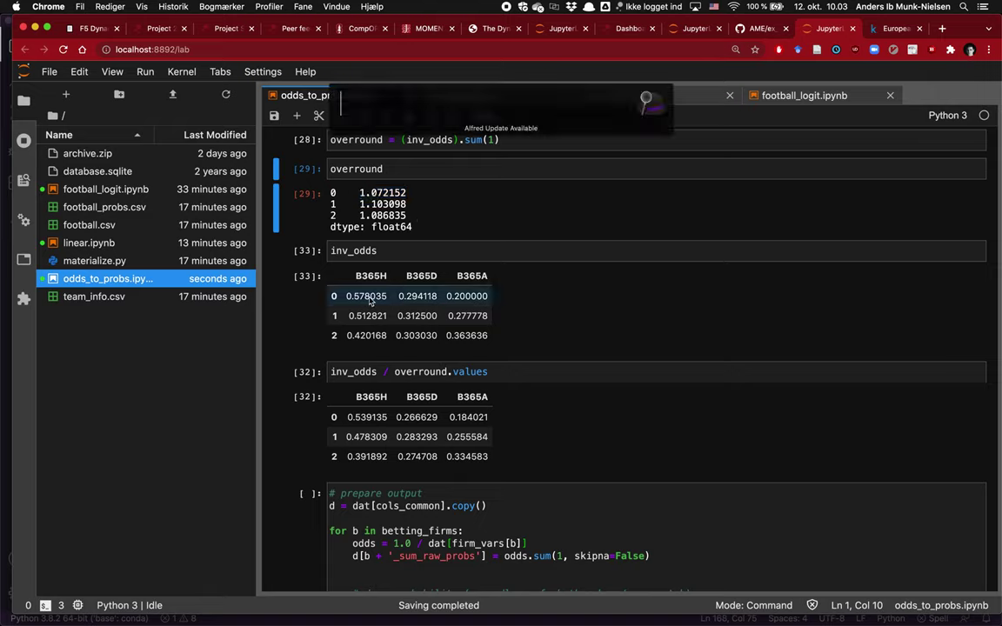
text(57/)
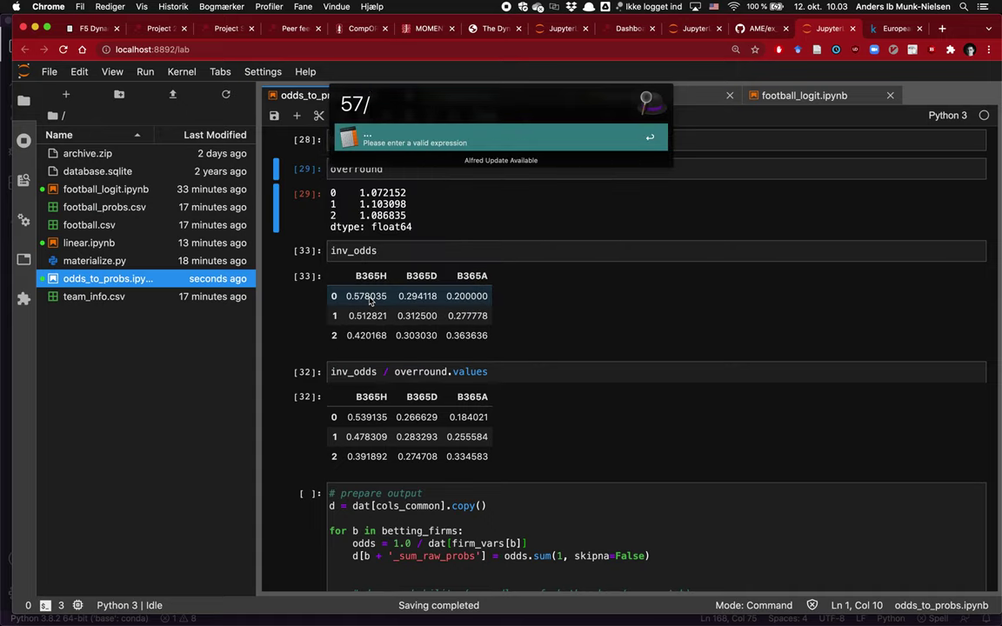
key(super+v)
key(Left)
key(Left)
key(Left)
key(Left)
key(Left)
key(Left)
key(BackSpace)
text(,)
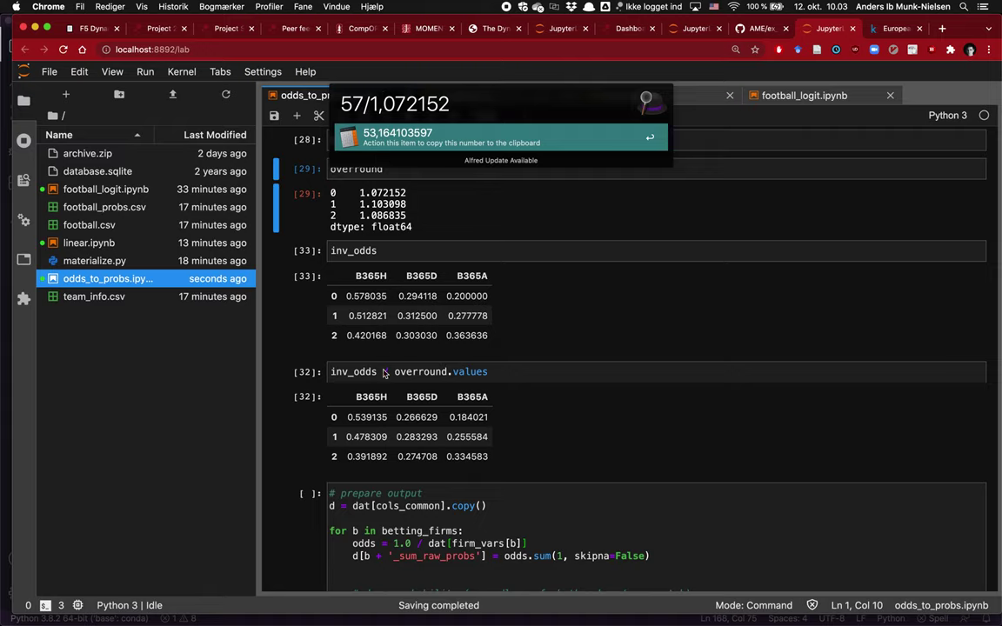
click(353, 425)
double_click(351, 419)
click(347, 427)
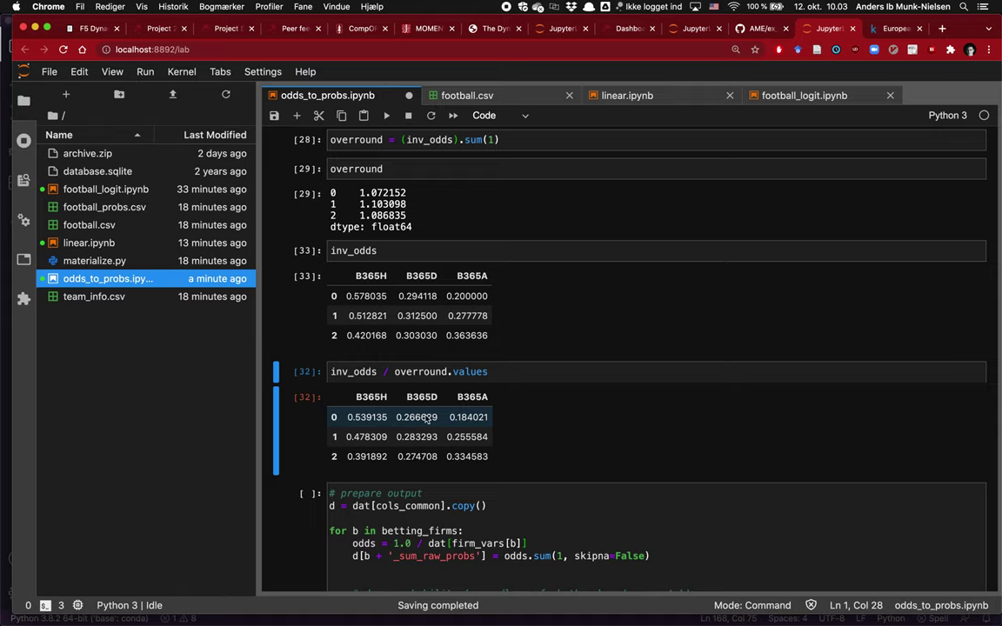
drag(399, 295, 485, 293)
click(486, 293)
click(492, 431)
Step: Assign the inv_odds / overround.values division to probs, add a line displaying probs, and run the cell
click(497, 374)
key(super+Left)
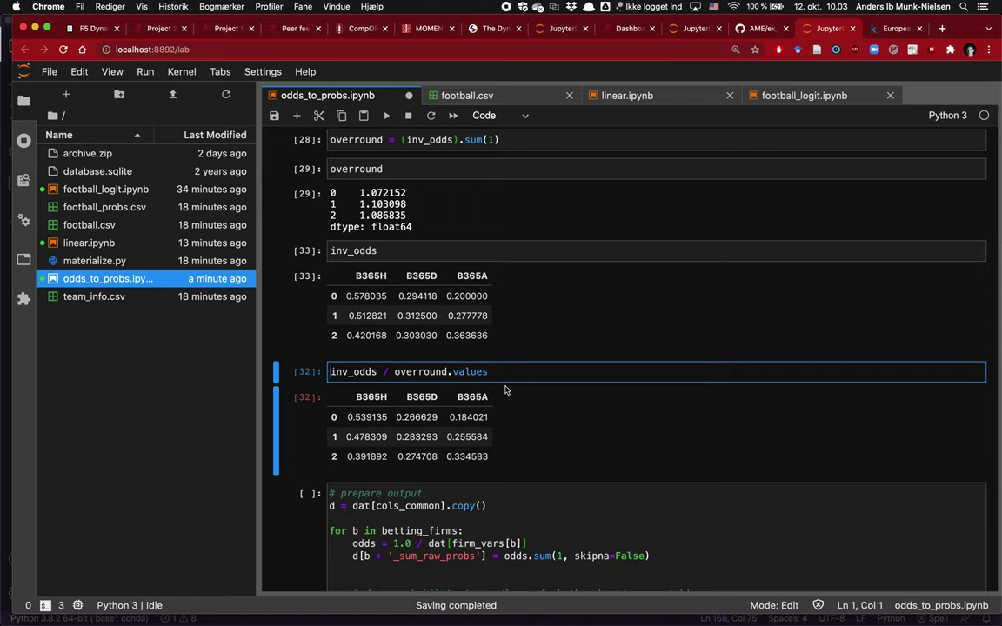
text(probs =)
key(super+Right)
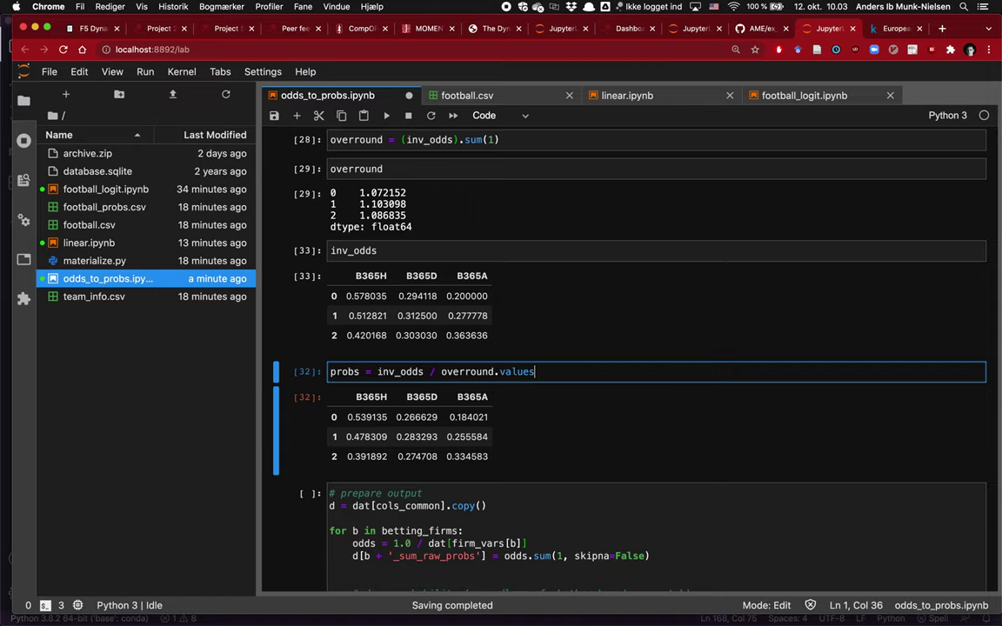
key(Return)
text(probs)
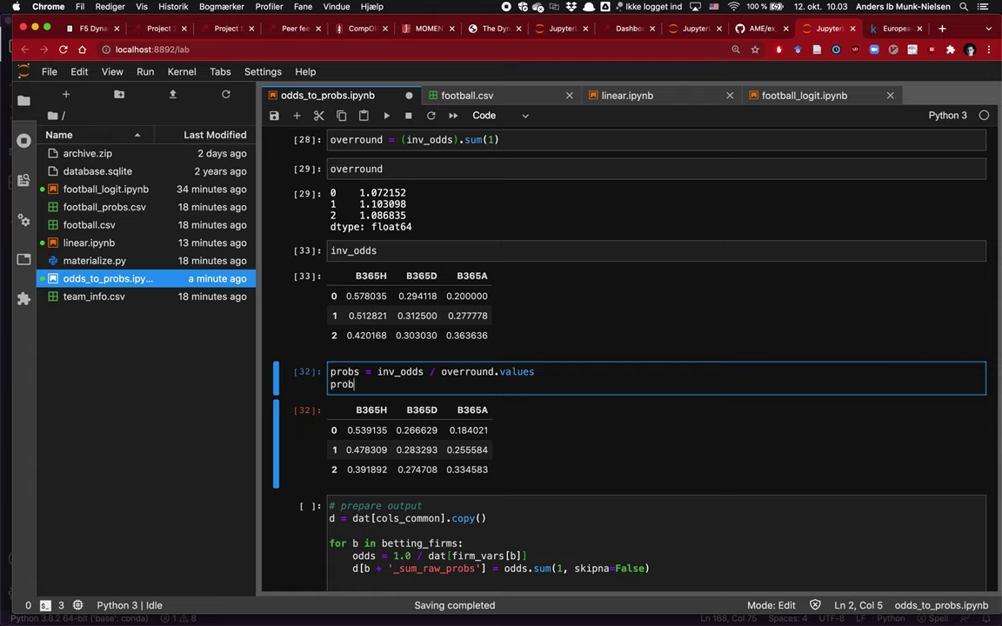
key(ctrl+Return)
Step: Add a cell below the probs output containing probs.sum(1) and run it
key(b)
key(Return)
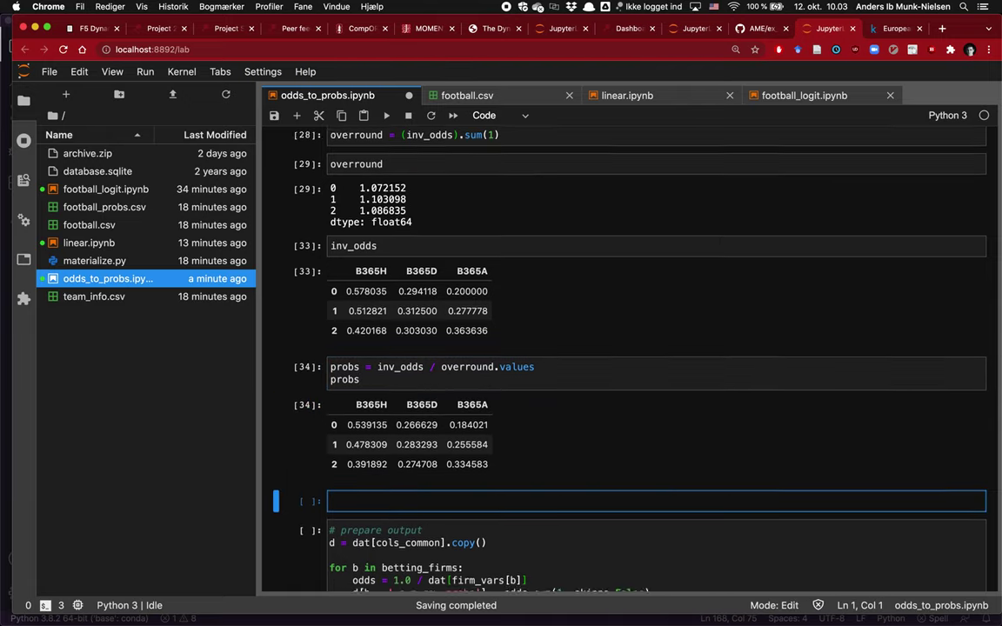
text(probs.sum(1))
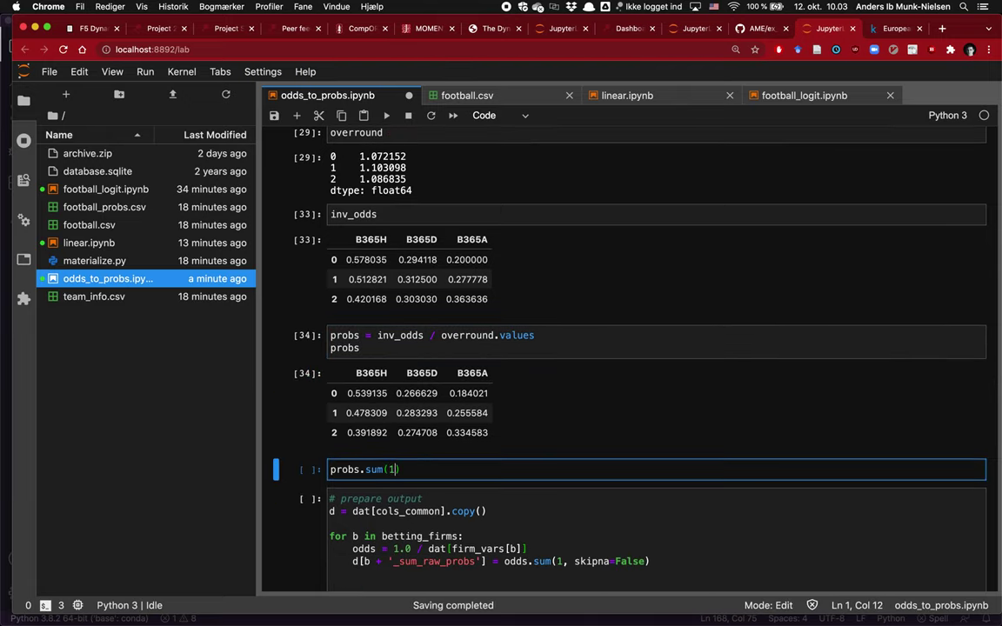
key(ctrl+Return)
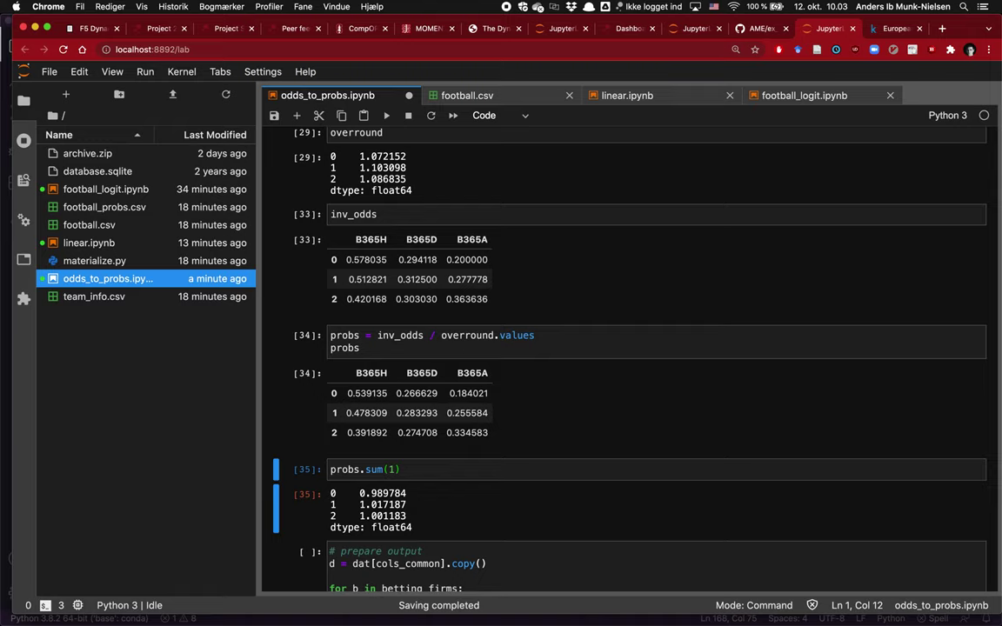
Step: Change the axis in the probs sum to 0 and rerun the cell
key(Return)
key(BackSpace)
text(0)
key(ctrl+Return)
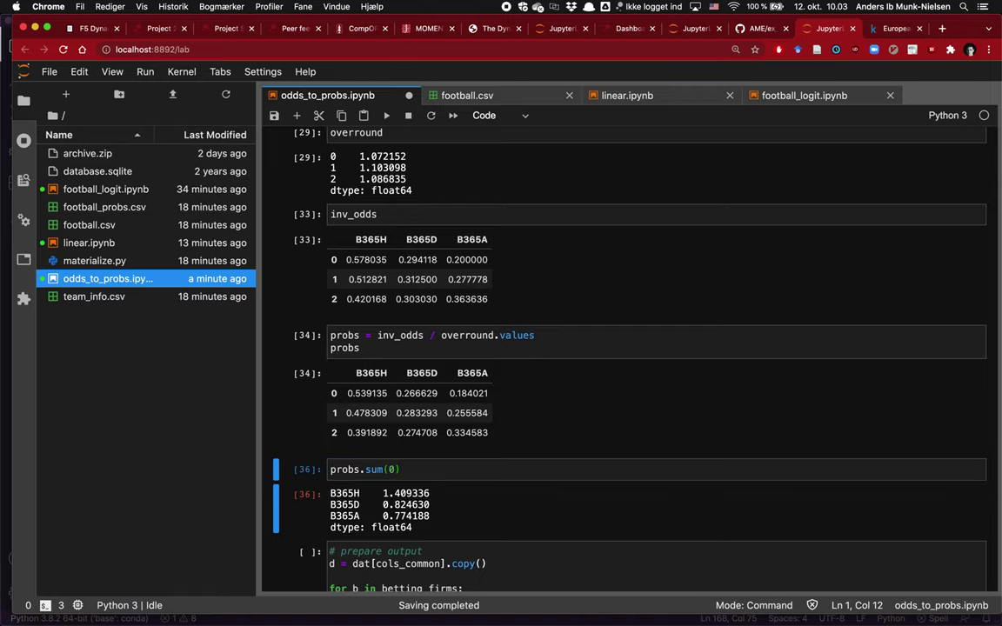
Step: Clear the sum expression and delete the probs sum cell below the probs output
key(Return)
key(BackSpace)
key(BackSpace)
key(BackSpace)
key(BackSpace)
key(BackSpace)
key(BackSpace)
key(BackSpace)
key(BackSpace)
key(BackSpace)
key(BackSpace)
key(BackSpace)
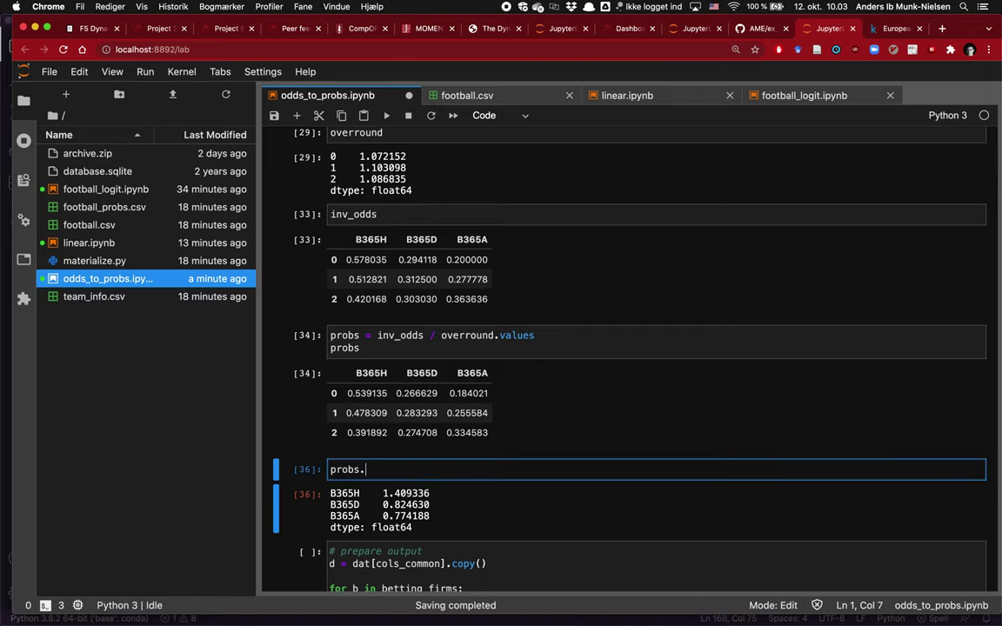
key(Escape)
key(d)
key(d)
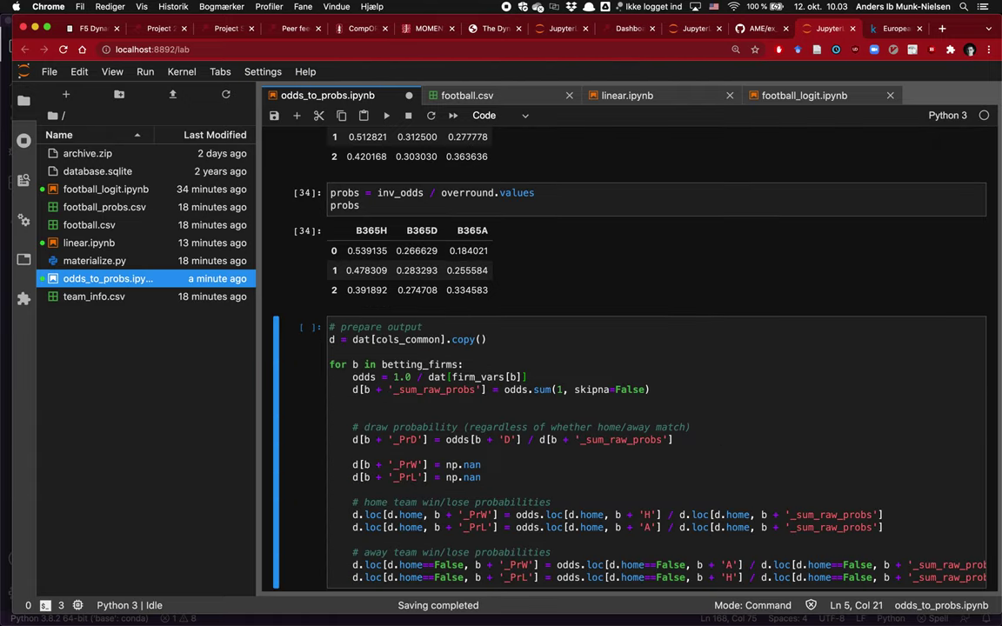
Step: Limit the inv_odds assignment to .head(1), then rerun it along with the overround calculation, overround display and inv_odds display cells
key(Up)
key(Up)
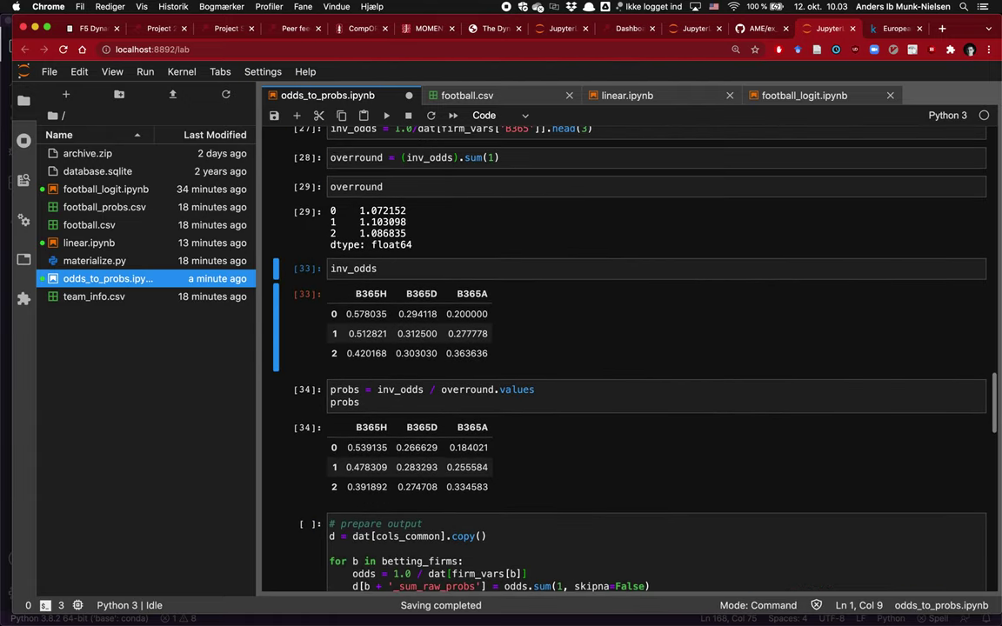
key(Up)
click(420, 264)
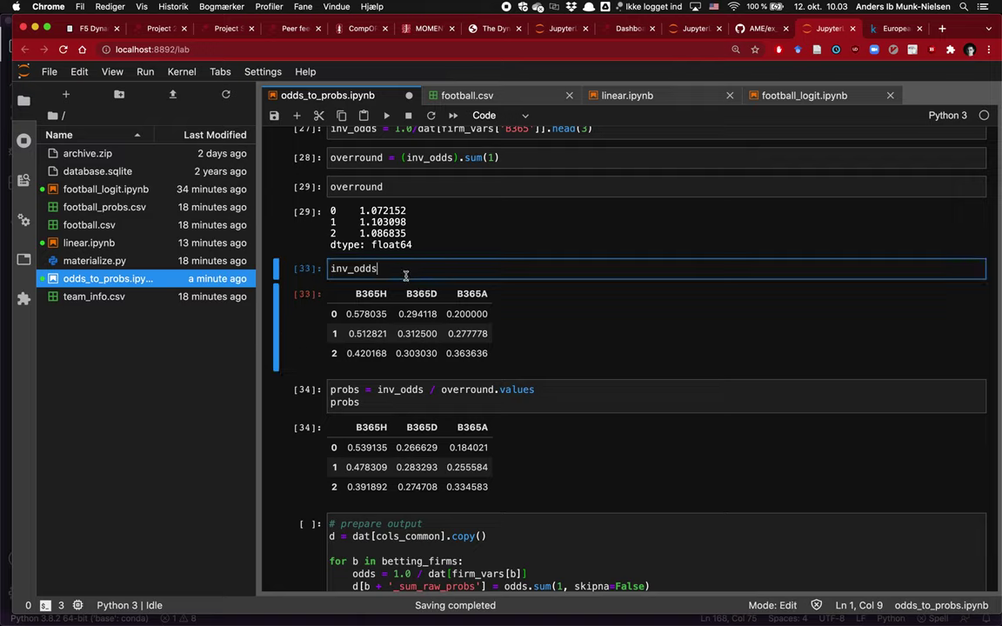
scroll(402, 272, up, 3)
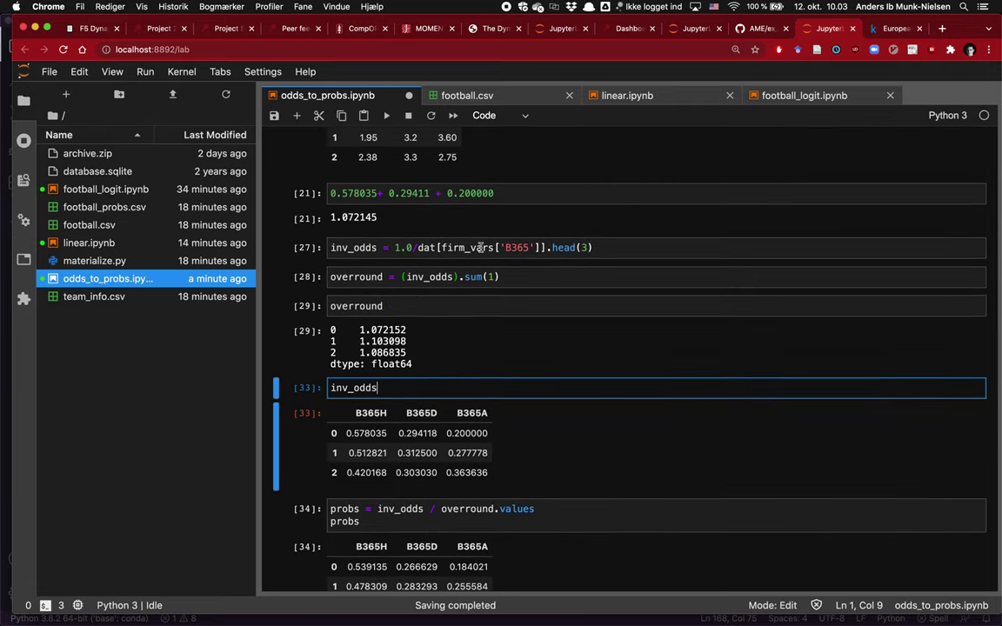
click(624, 249)
key(shift+Return)
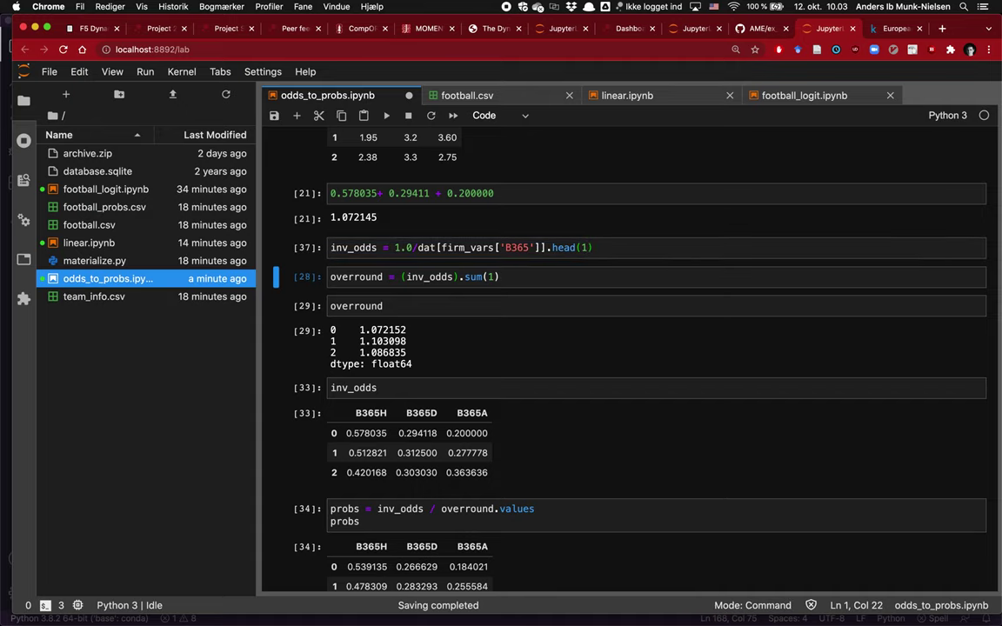
key(shift+Return)
key(shift+Return)
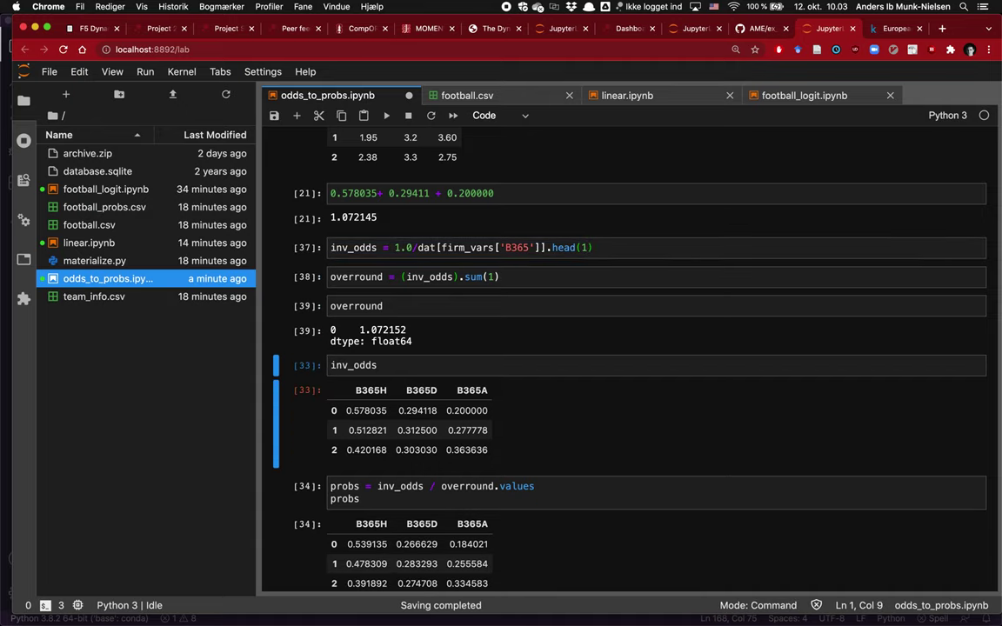
key(ctrl+Return)
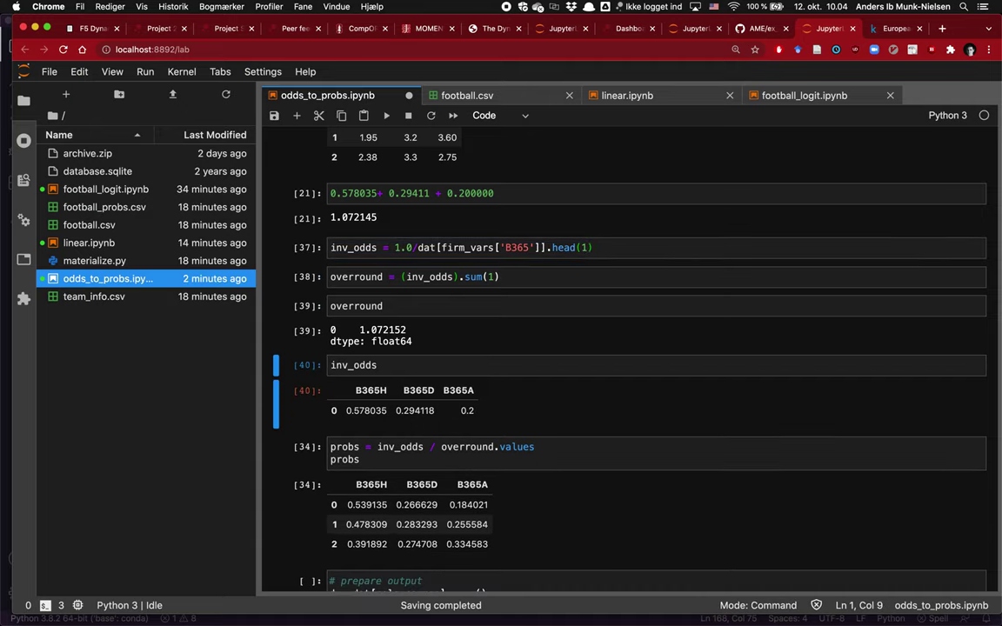
Step: Rerun the probs cell that divides inv_odds by overround.values
scroll(417, 430, down, 2)
key(Down)
key(ctrl+Return)
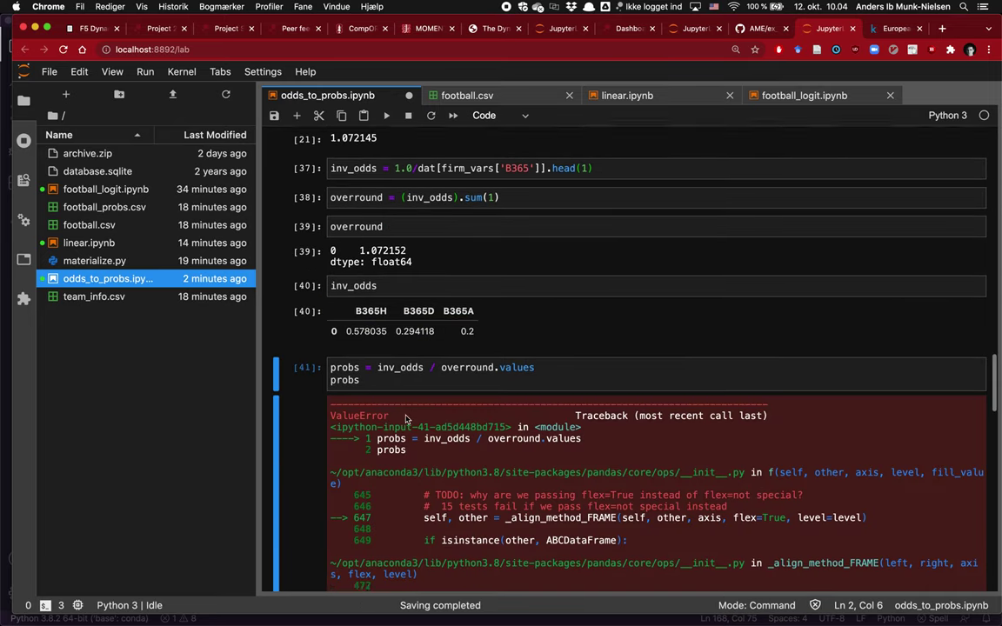
Step: Change the divisor in the probs assignment to plain overround and rerun the cell
scroll(435, 366, down, 1)
click(444, 345)
key(BackSpace)
key(shift+End)
key(Delete)
text(overround)
key(ctrl+Return)
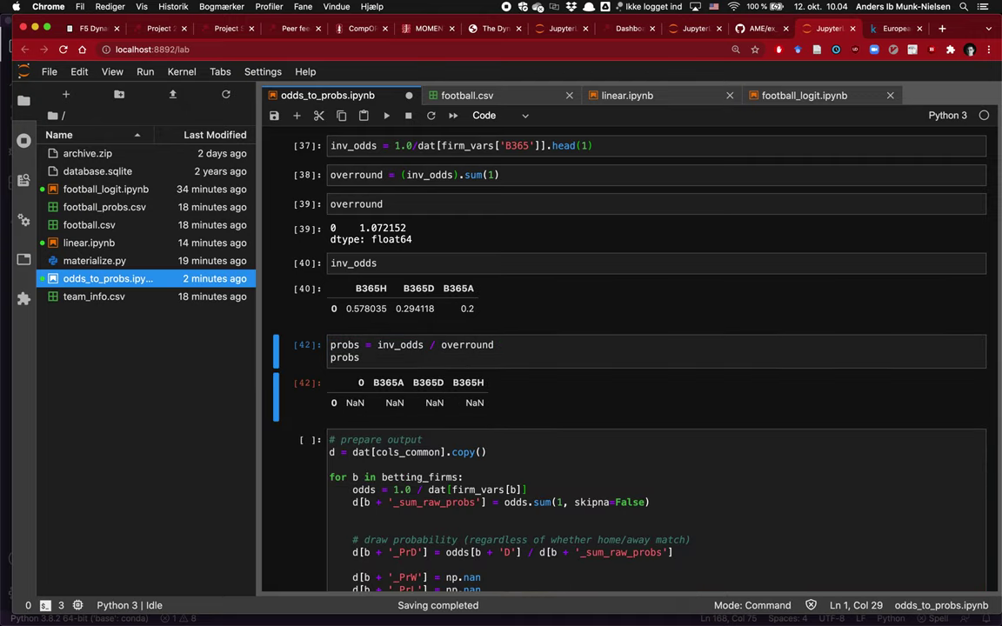
Step: Insert a cell above the probs assignment containing overround.values and run it
key(a)
key(Return)
text(overrou)
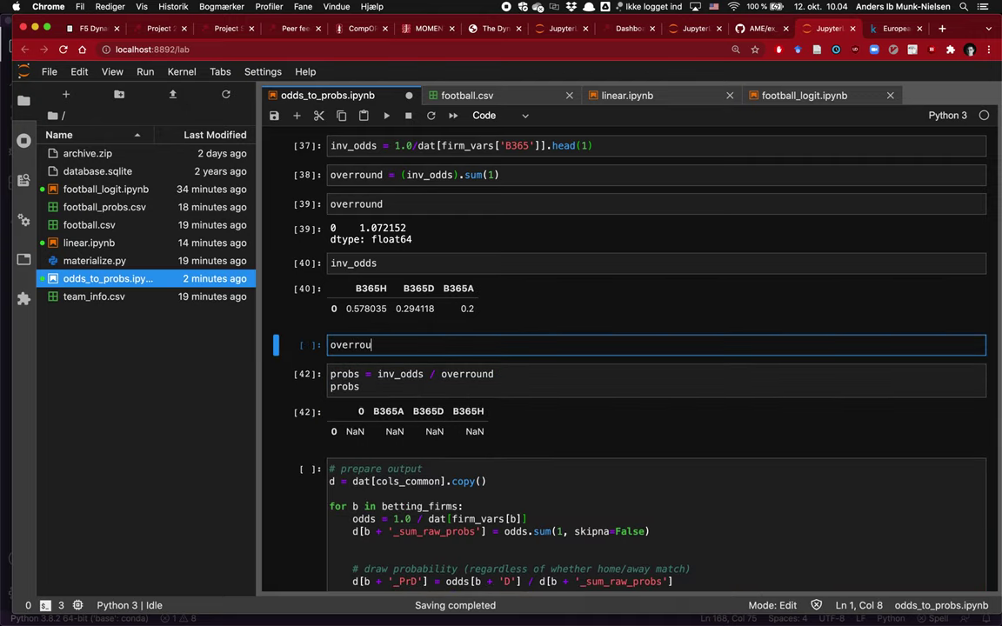
text(nd.values)
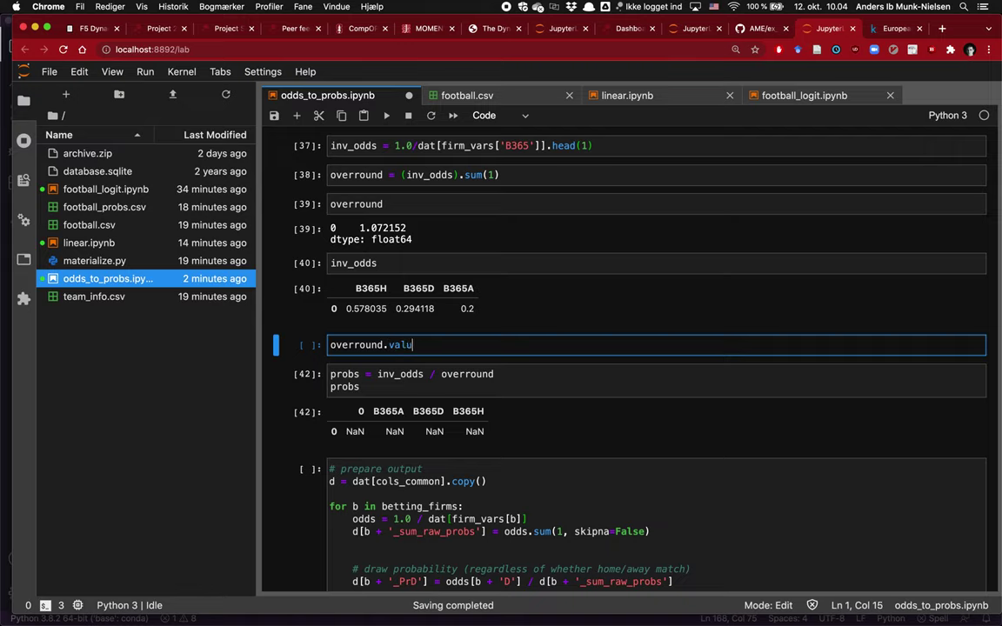
key(ctrl+Return)
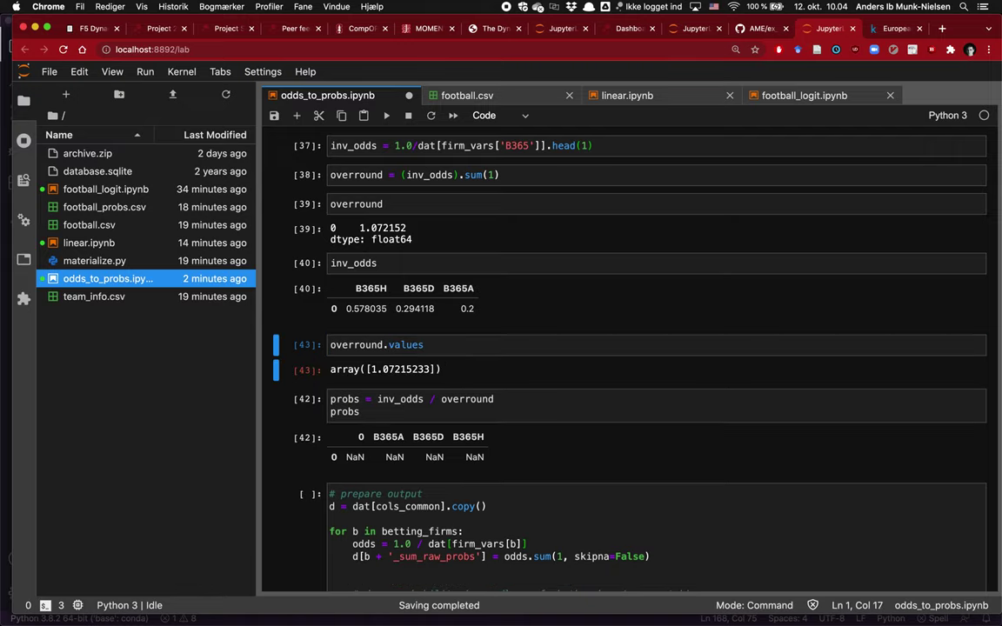
Step: Set the divisor in the probs assignment to overround.values[0] and rerun the cell
click(501, 398)
text(.values[0])
key(ctrl+Return)
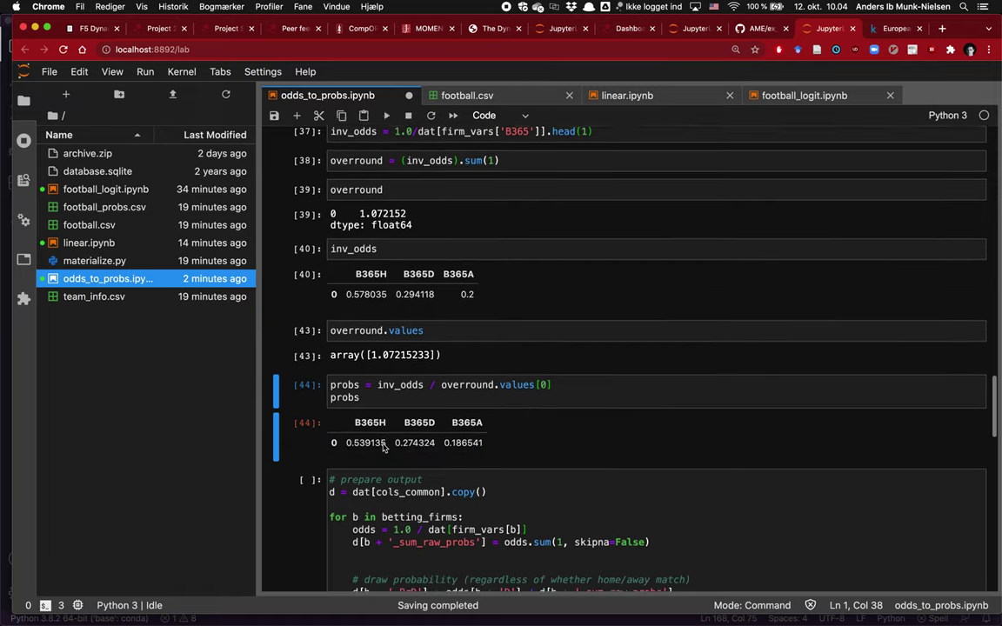
scroll(386, 450, down, 2)
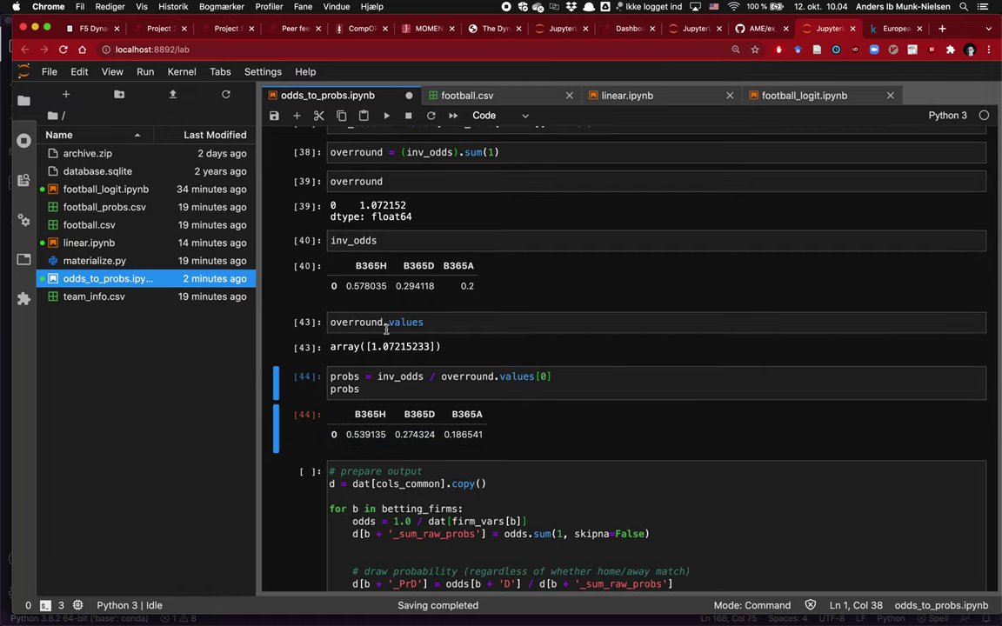
scroll(409, 348, down, 1)
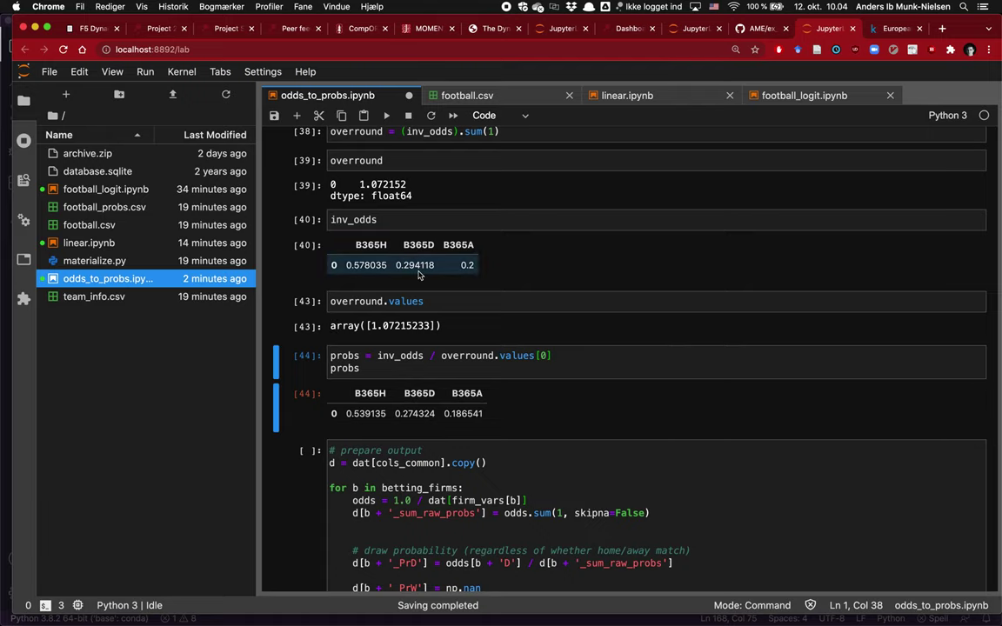
scroll(419, 275, down, 1)
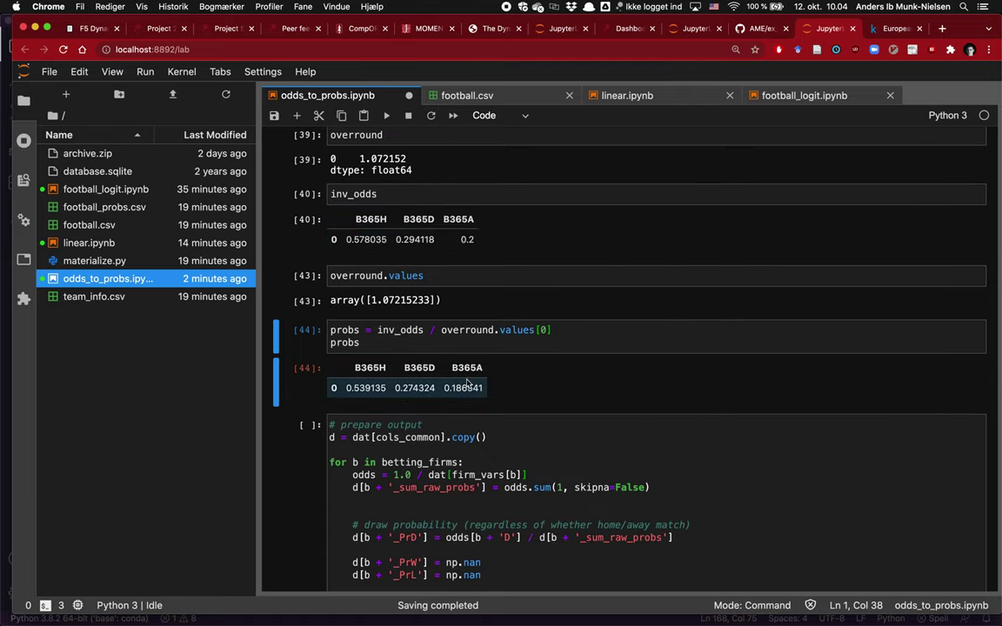
Step: Add a cell below the probs assignment containing probs.sum() and run it
key(b)
key(Return)
text(probs.sum())
key(shift+Return)
Step: Change the sum to run across each row with probs.sum(1) and rerun the cell to check the total
key(Return)
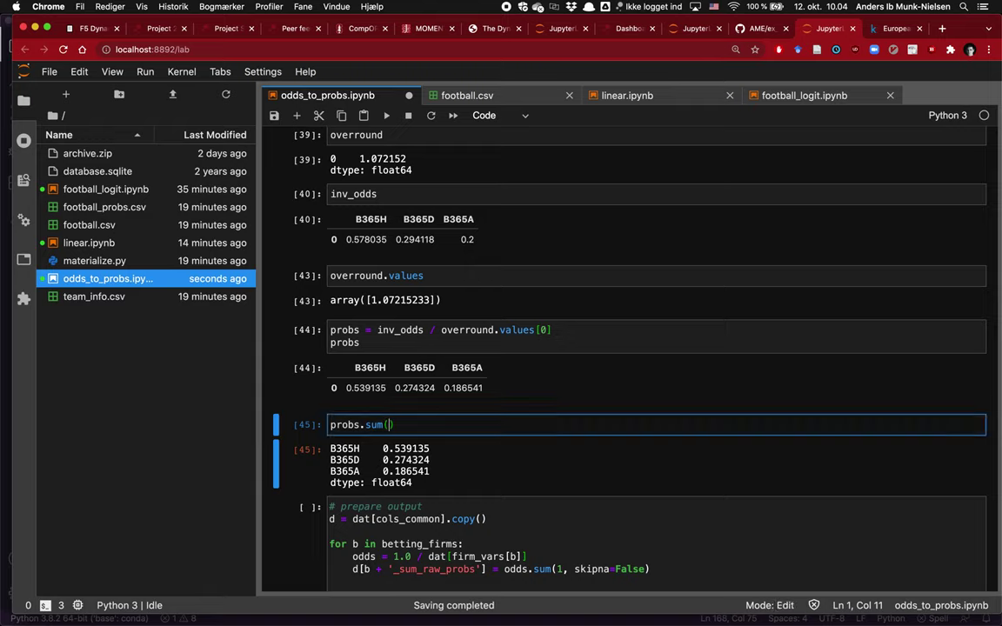
text(1)
key(shift+Return)
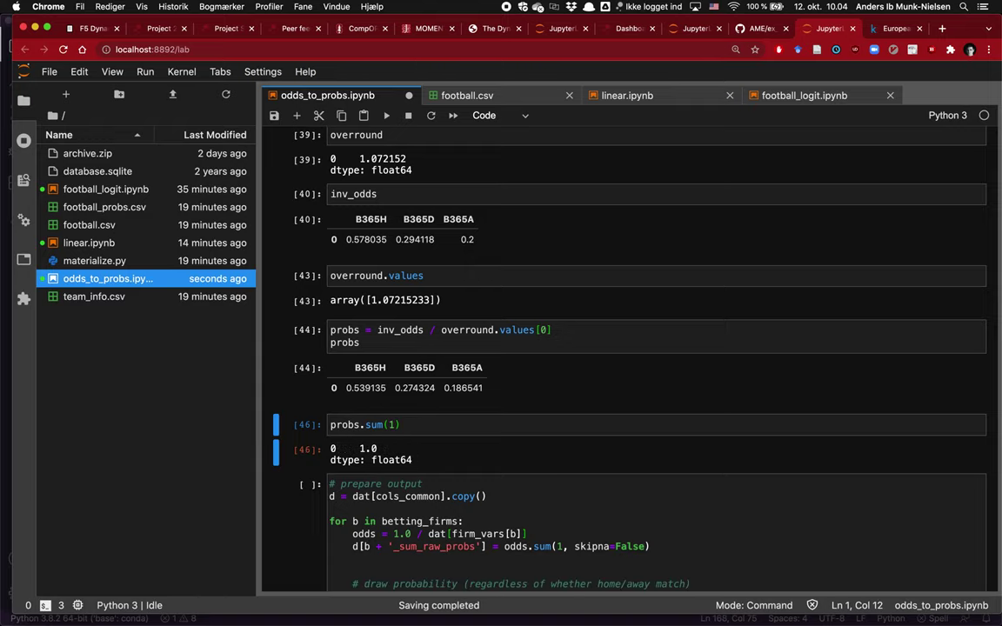
double_click(368, 449)
click(500, 452)
Step: Delete all the scratch cells between the cols_common output and the "# prepare output" cell
key(Up)
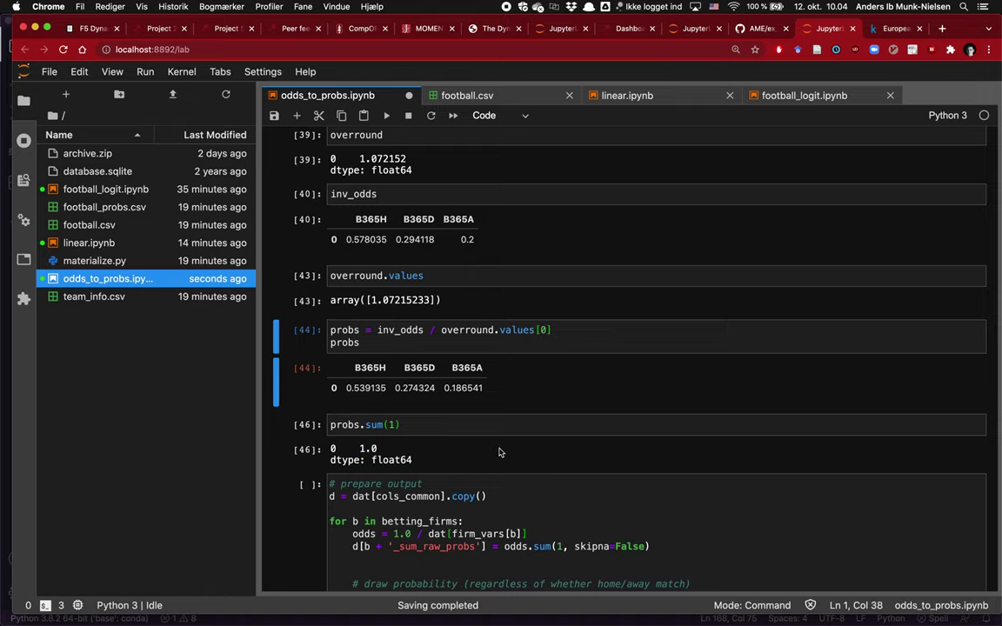
key(Up)
key(Up)
key(Up)
key(Up)
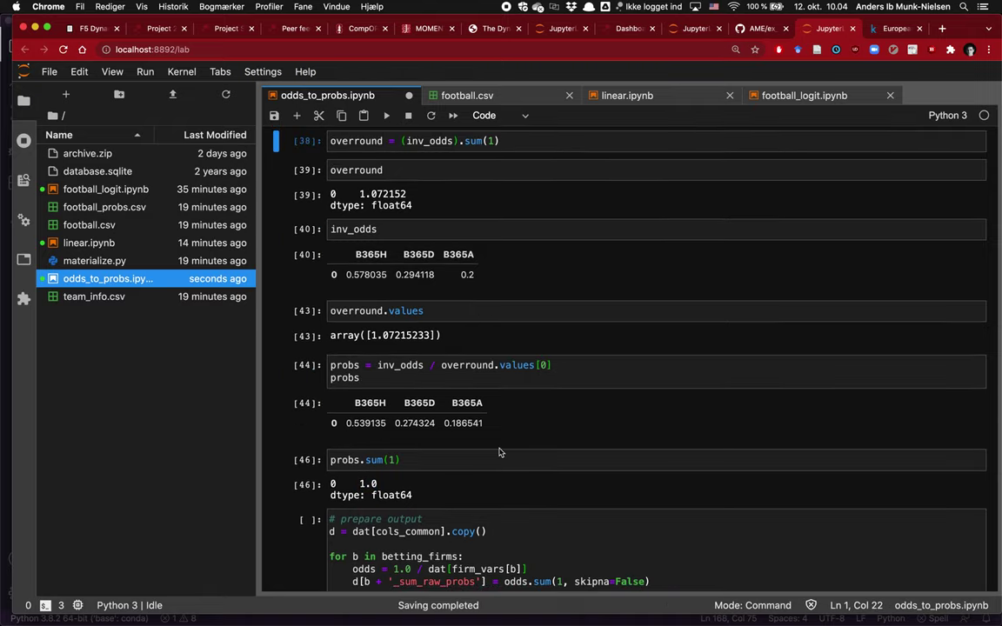
key(shift+Down)
key(shift+Down)
key(shift+Down)
key(shift+Down)
key(shift+Down)
key(d)
key(d)
key(Down)
key(d)
key(d)
key(d)
key(d)
key(d)
key(d)
key(Up)
key(d)
key(d)
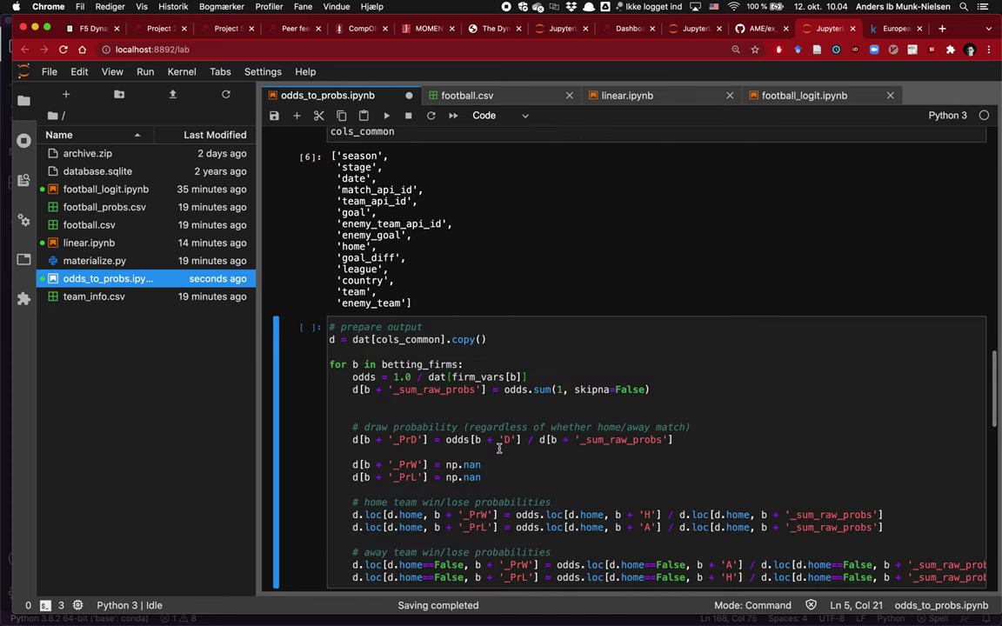
key(Down)
Step: Rename odds to inv_odds in the loop's inverse-odds assignment, the '_sum_raw_probs' line and the draw probability line
double_click(409, 293)
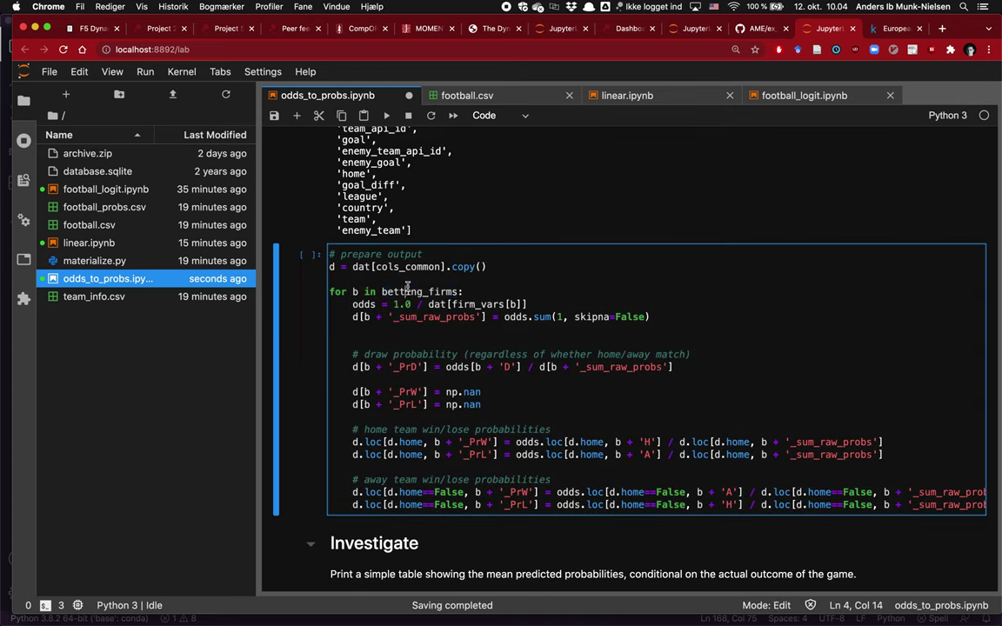
click(352, 305)
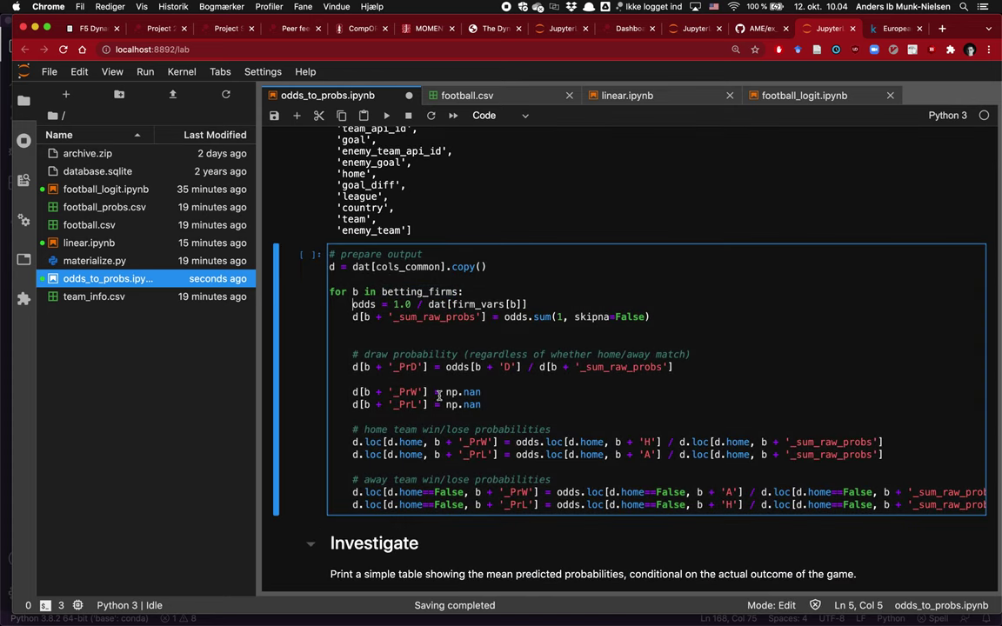
text(inv_)
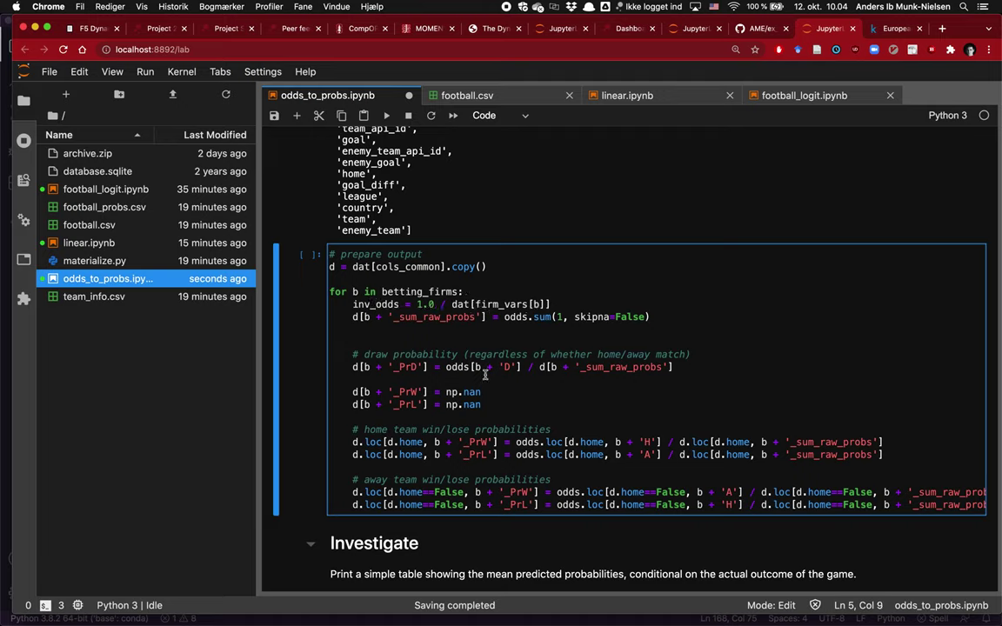
click(504, 317)
text(inv_)
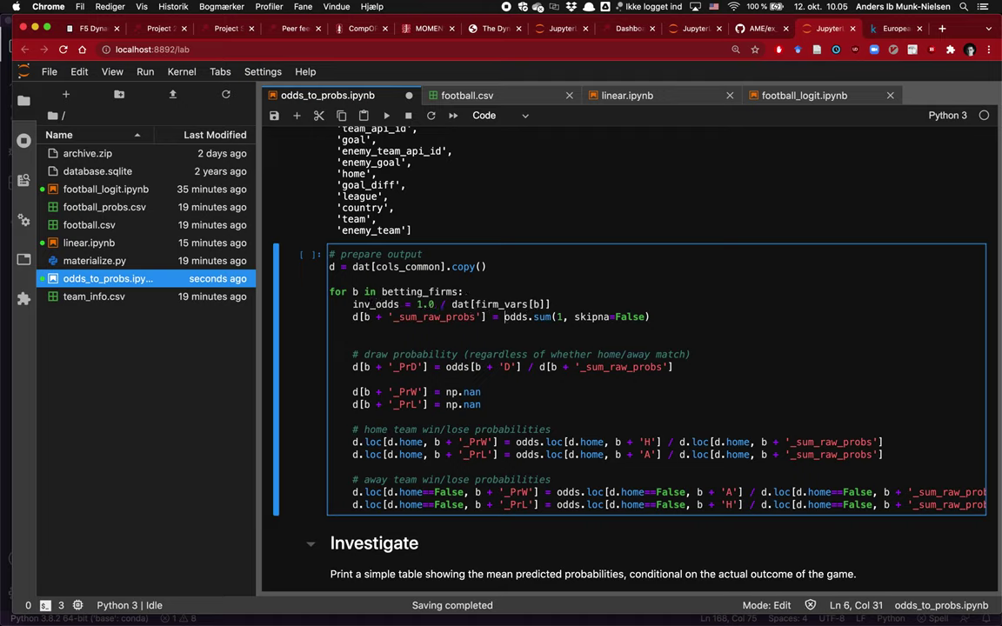
click(445, 367)
text(inv_)
Step: Rename odds to inv_odds in the home team and away team win/lose probability lines
click(514, 441)
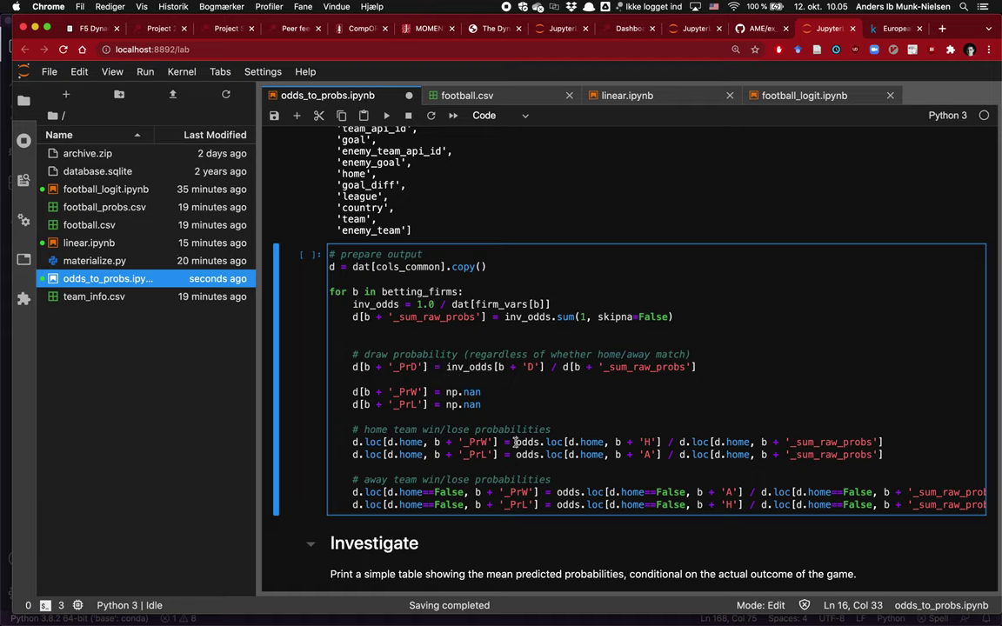
text(inv_)
click(516, 455)
text(inv_)
click(558, 492)
text(inv_)
click(557, 505)
text(inv_)
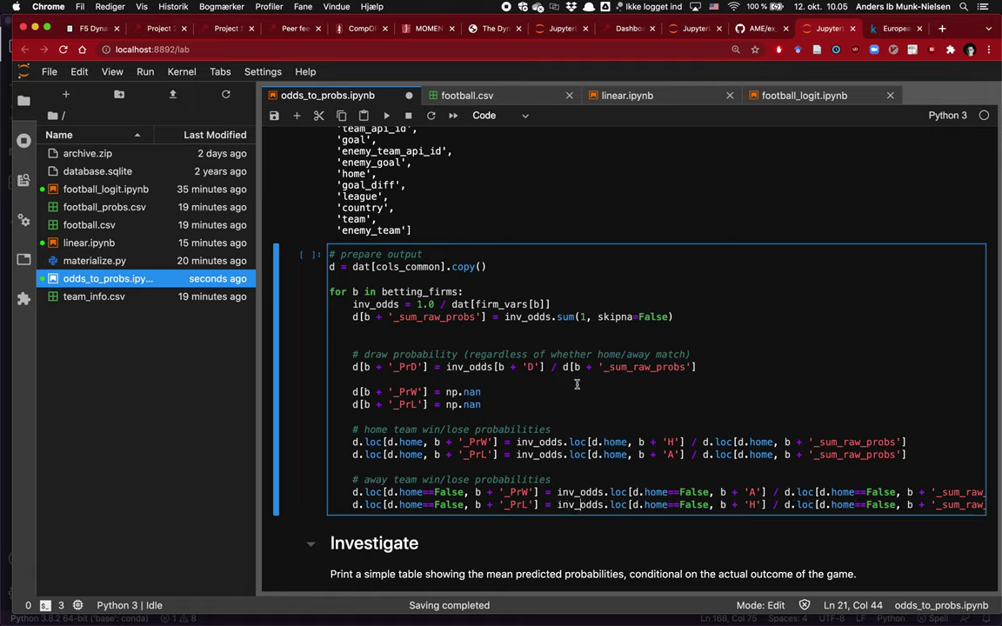
click(545, 380)
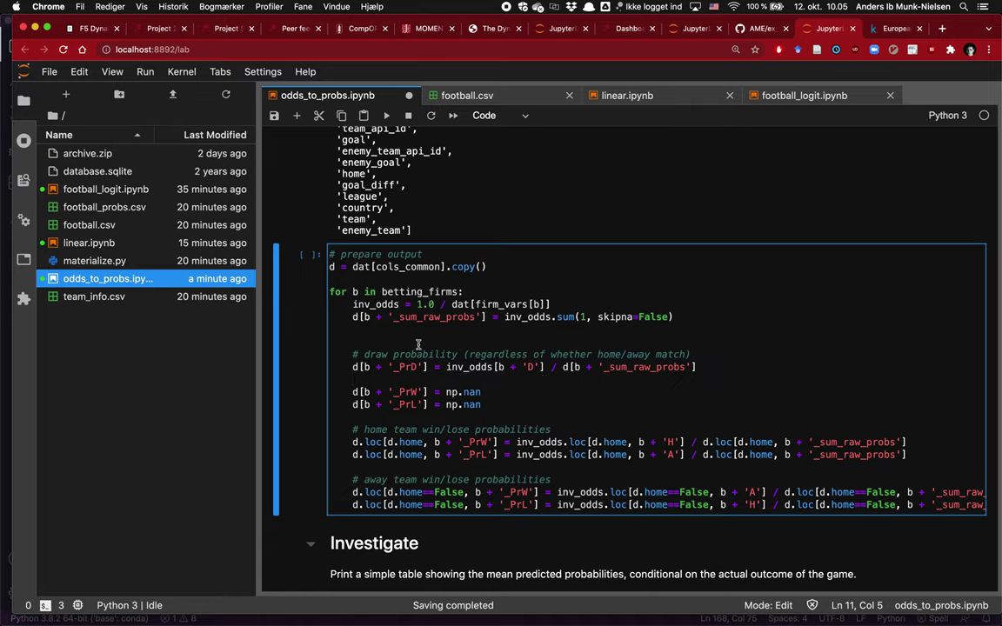
Step: List the contents of betting_firms in a temporary cell above the "# prepare output" cell and delete that cell
click(504, 304)
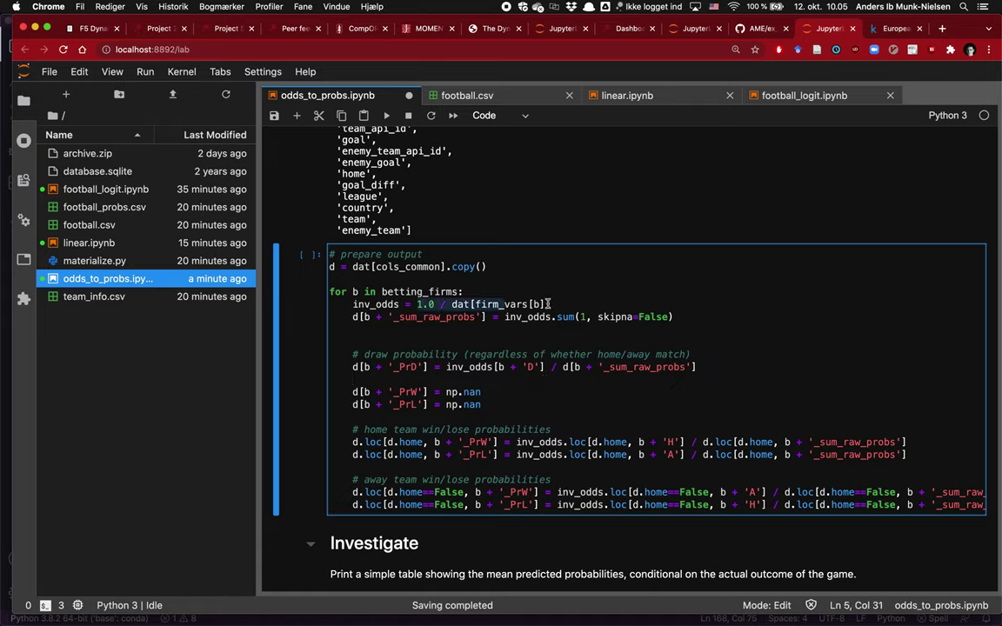
click(501, 304)
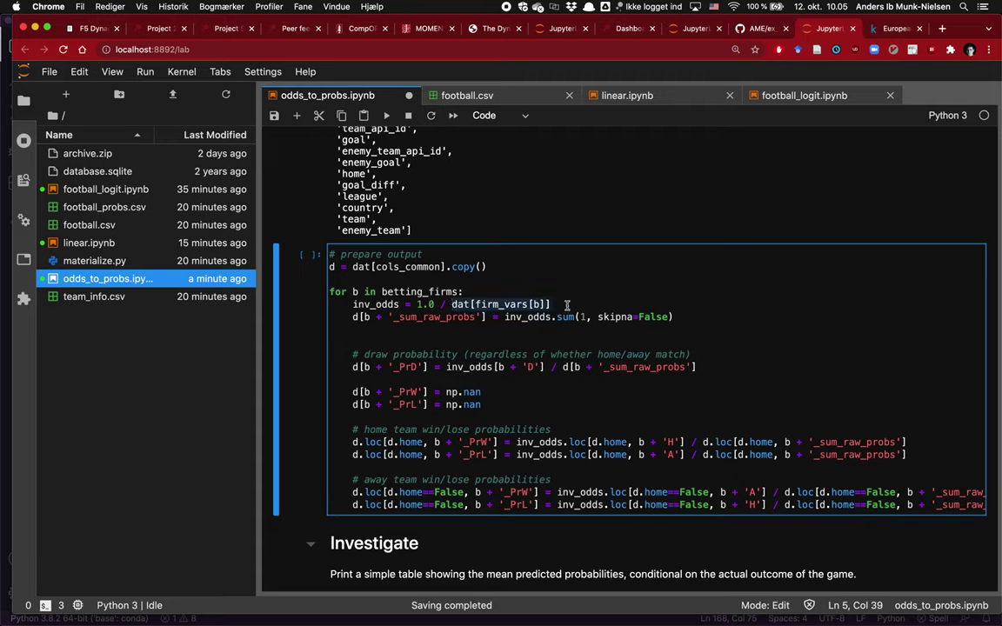
double_click(504, 304)
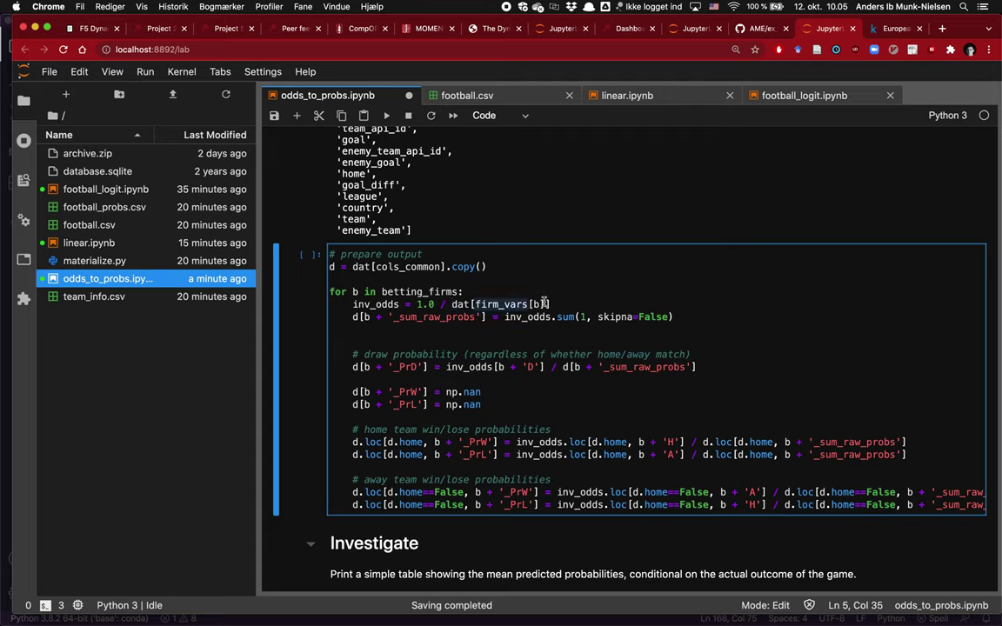
double_click(385, 293)
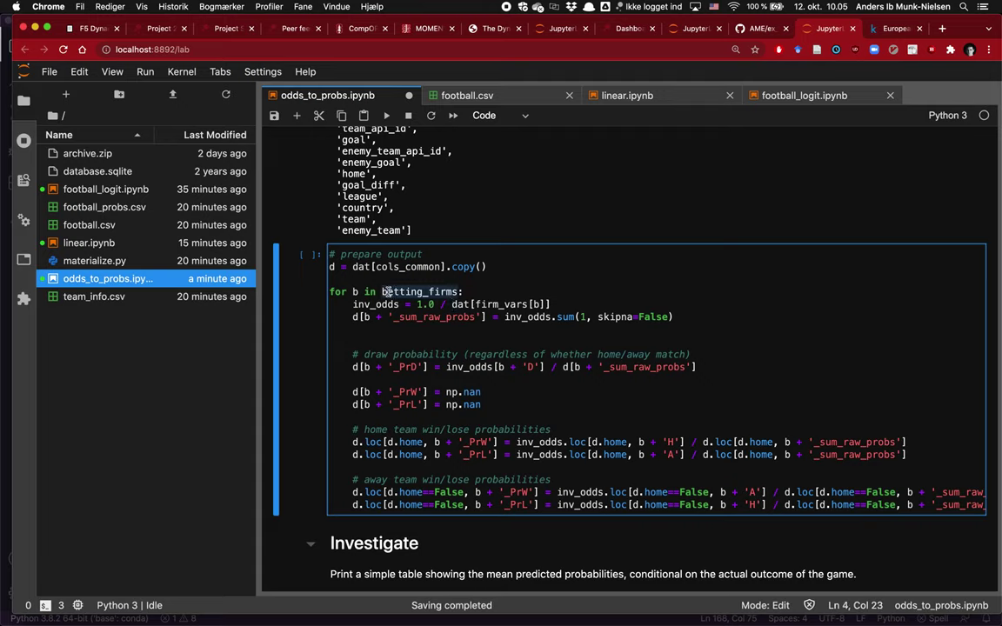
key(Escape)
key(a)
key(Return)
text(betting_firms)
key(ctrl+Return)
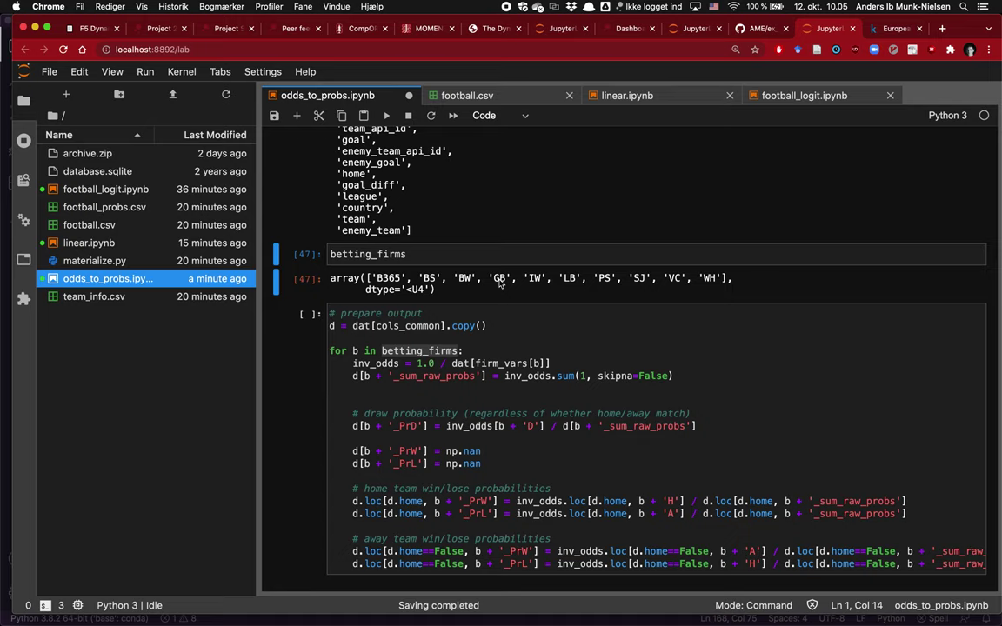
key(d)
key(d)
Step: Name the first argument of inv_odds.sum explicitly as axis=1 in the '_sum_raw_probs' line
click(489, 304)
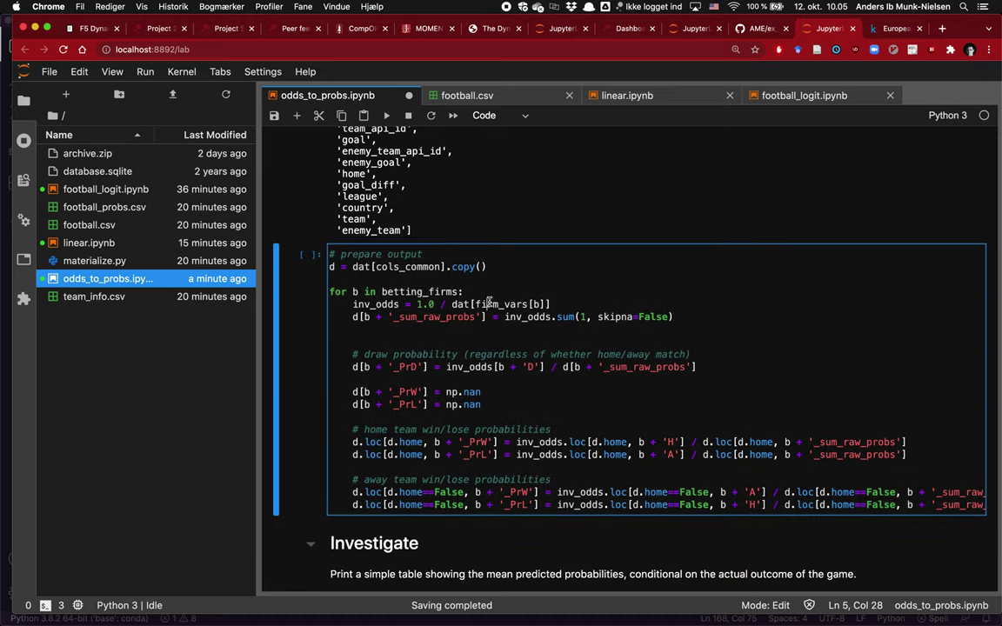
scroll(489, 304, down, 1)
click(442, 280)
click(581, 280)
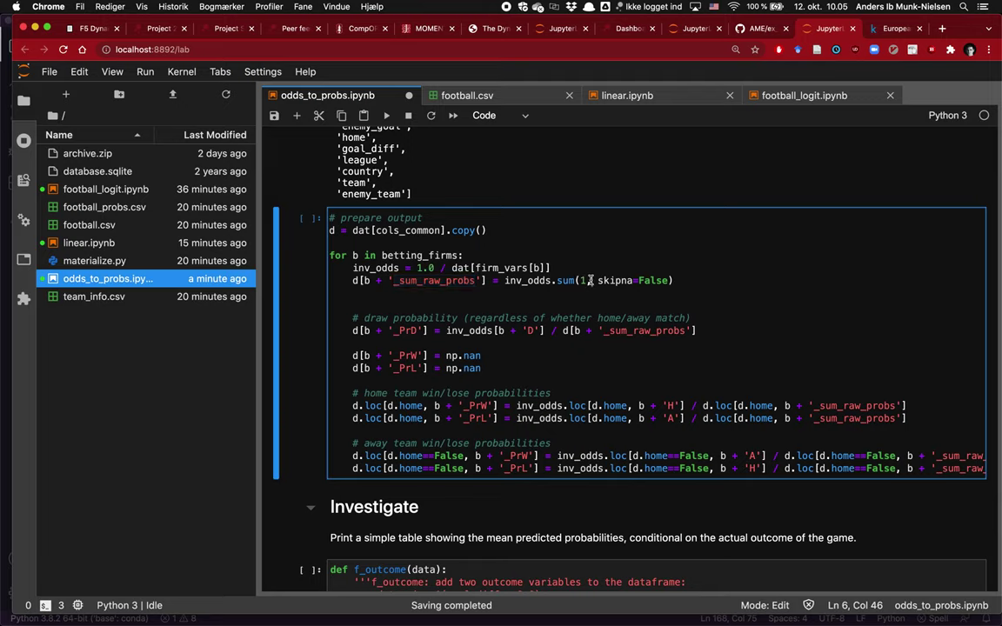
text(axis=)
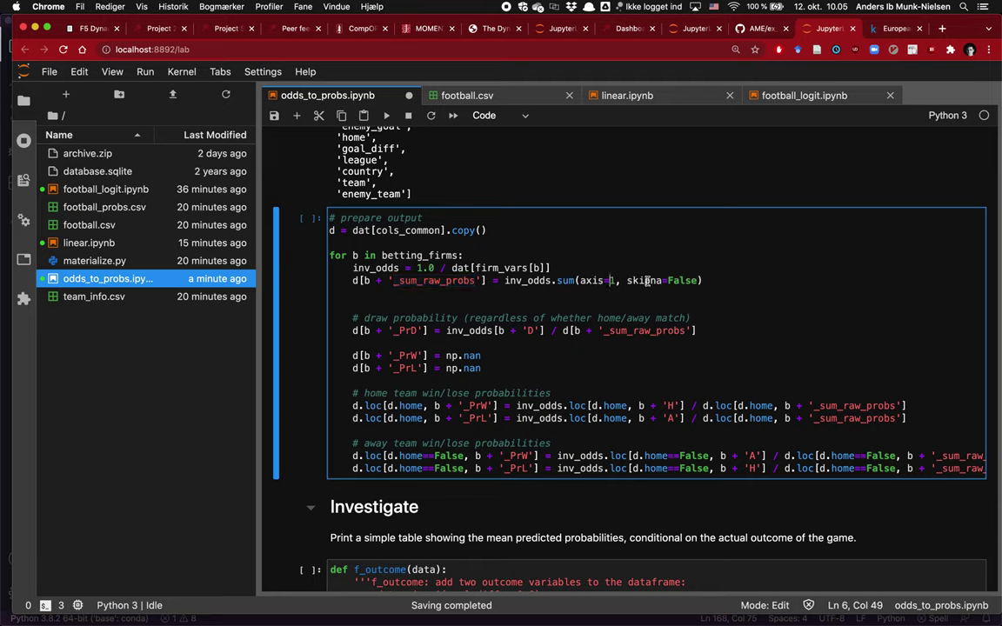
Step: Rename the column suffix '_sum_raw_probs' to '_overround' in the line that sums inv_odds
scroll(681, 278, up, 1)
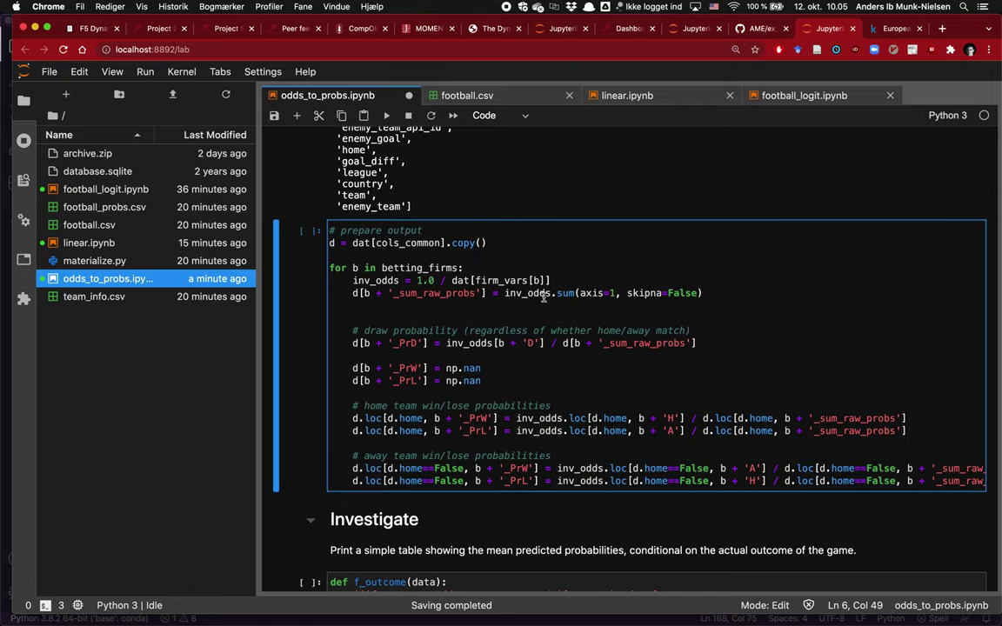
click(451, 295)
double_click(452, 294)
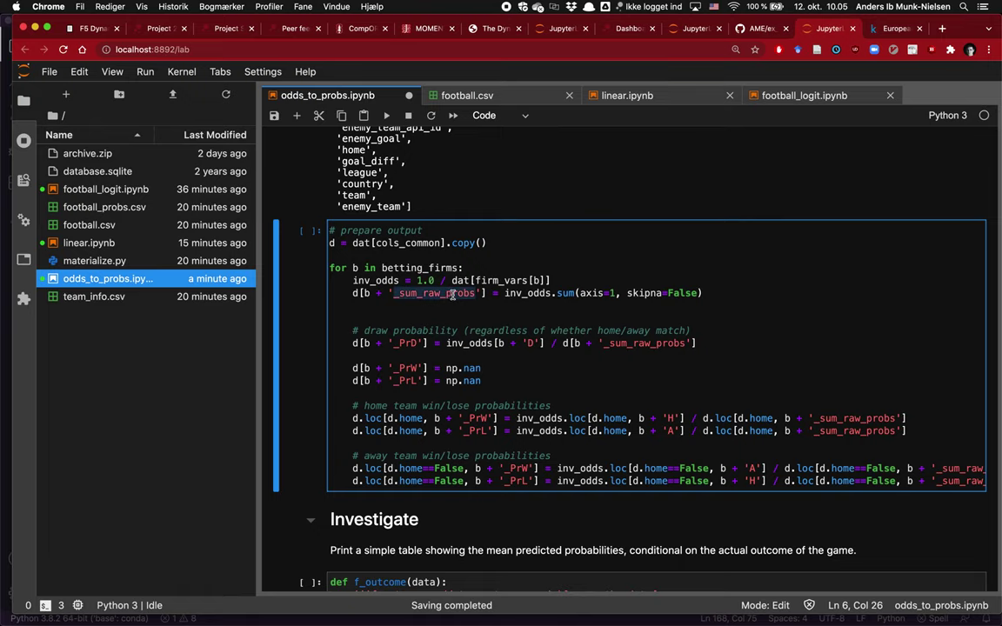
scroll(451, 294, up, 3)
double_click(376, 314)
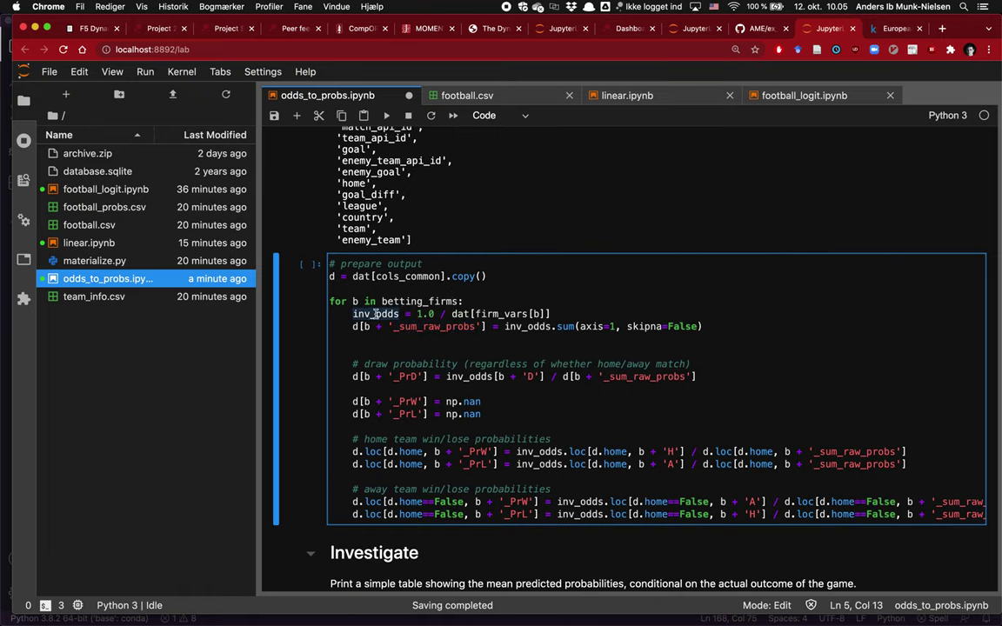
double_click(402, 326)
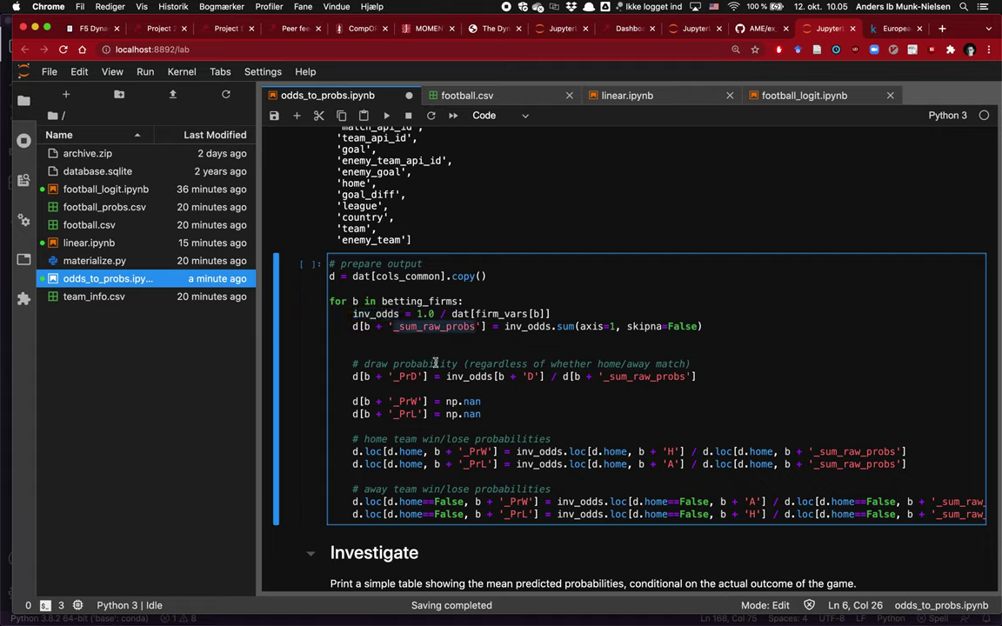
text(_overrun)
key(BackSpace)
key(BackSpace)
text(ound)
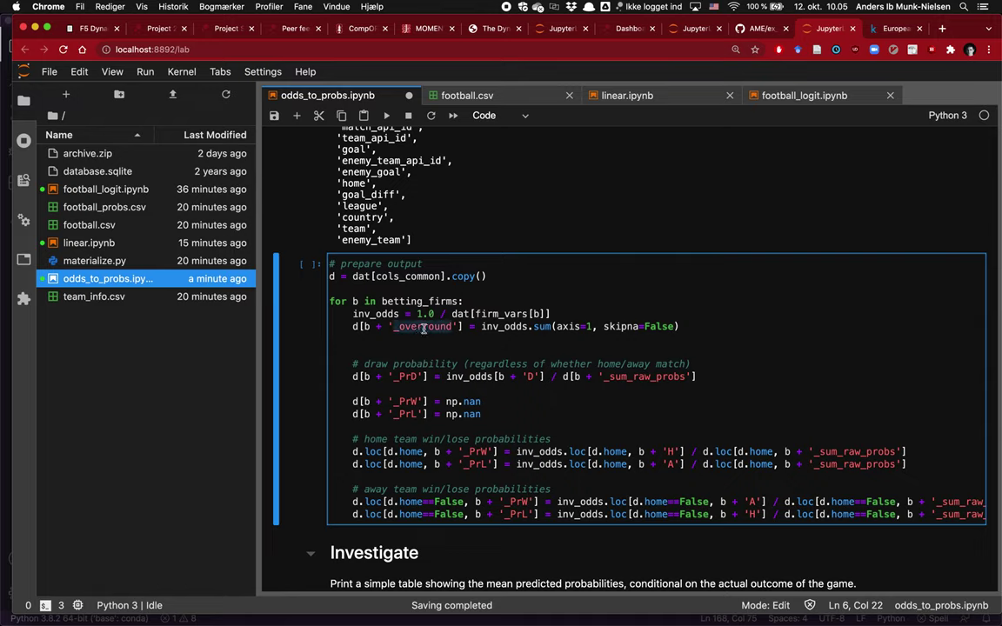
Step: Replace '_sum_raw_probs' with '_overround' in the draw probability line and both home team lines
double_click(424, 326)
key(cmd+c)
double_click(635, 377)
key(cmd+v)
double_click(851, 452)
key(super+v)
double_click(851, 463)
key(super+v)
Step: Replace '_sum_raw_probs' with '_overround' in both away team win/lose lines
click(955, 501)
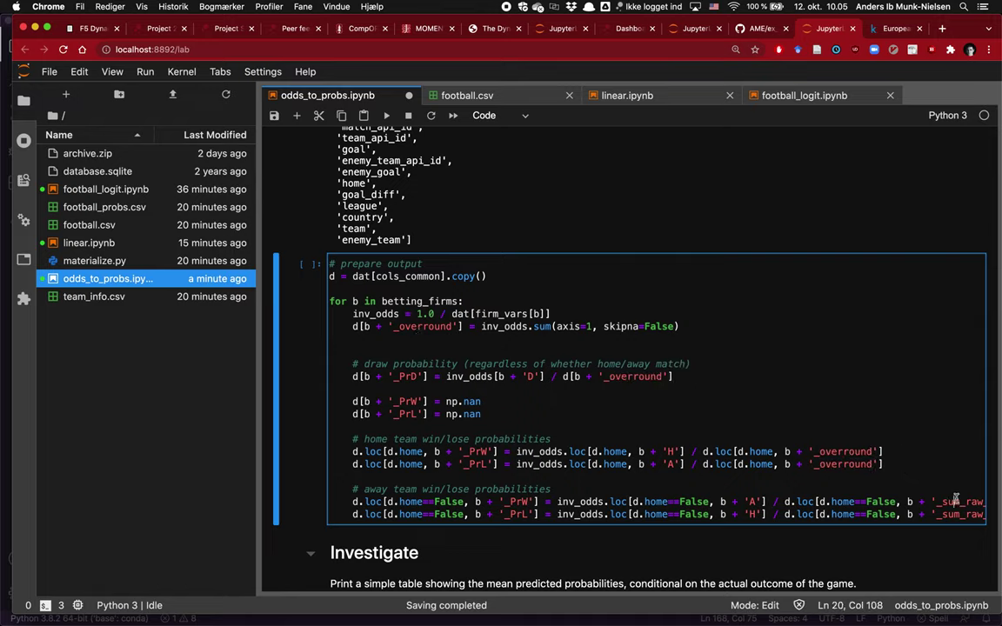
double_click(954, 501)
key(super+v)
double_click(936, 513)
key(super+v)
key(super+Left)
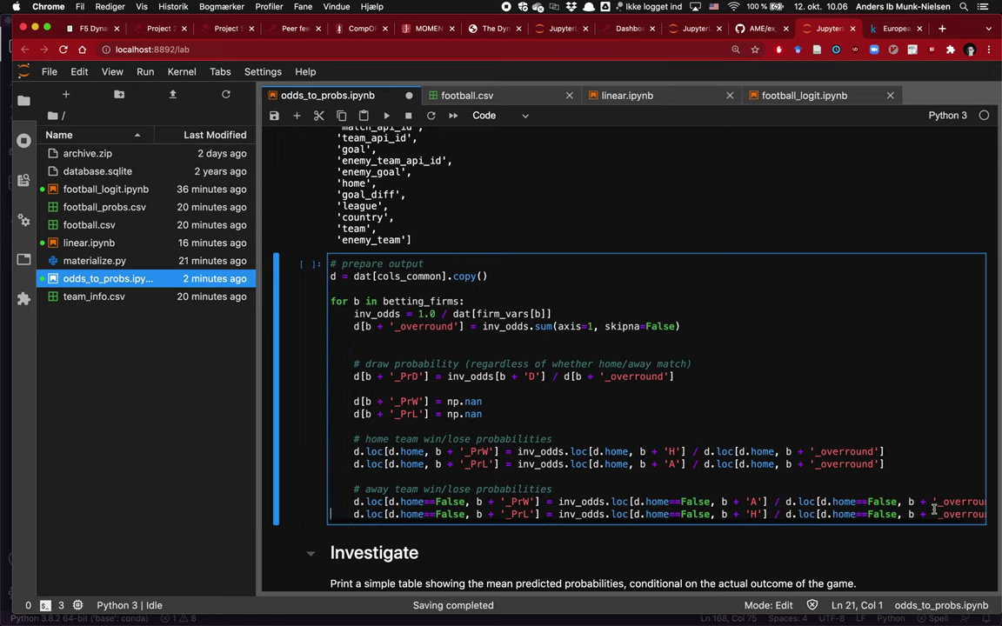
Step: Run the "# prepare output" cell that computes the overround and outcome probabilities for every betting firm
click(525, 326)
key(Up)
key(Up)
key(Up)
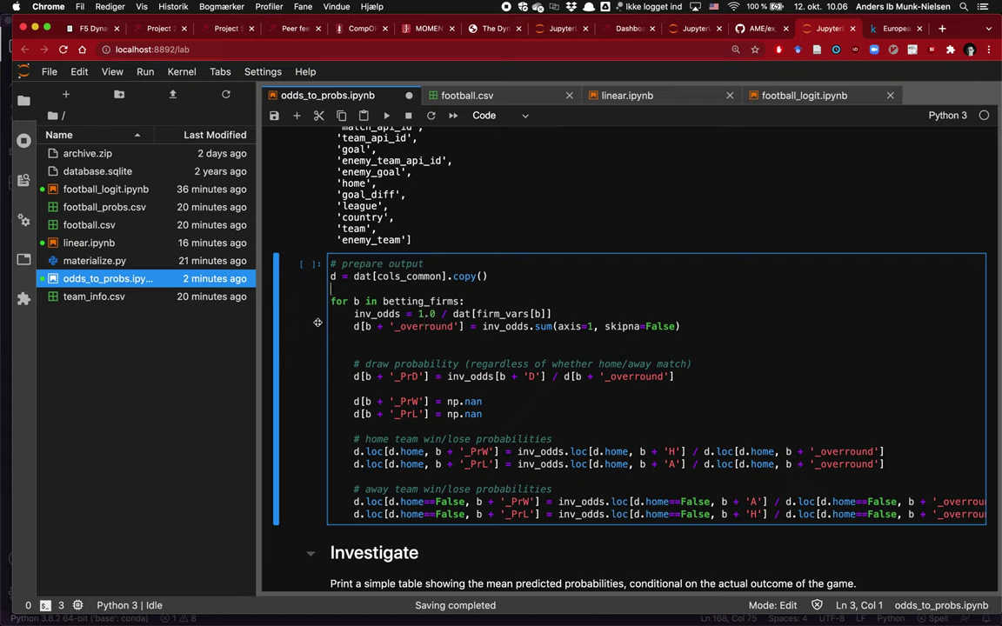
double_click(374, 314)
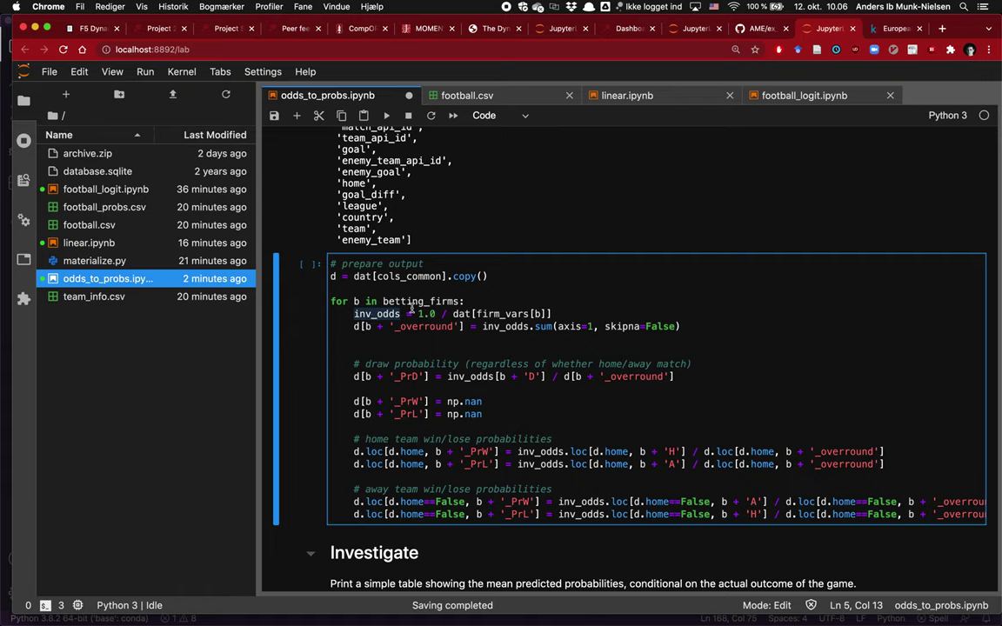
scroll(411, 308, down, 1)
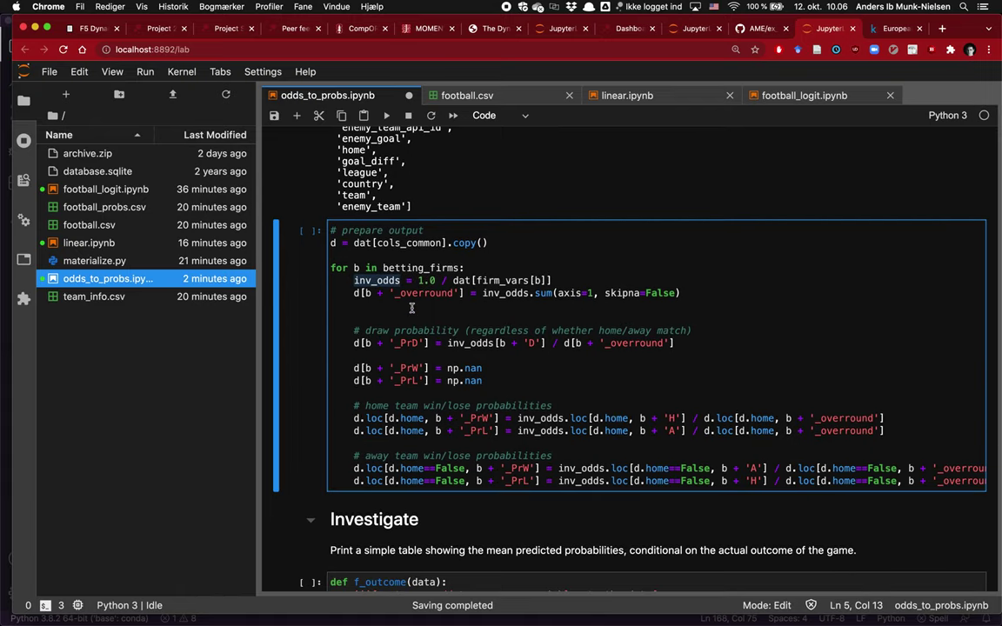
key(ctrl+Return)
Step: Insert a cell below the loop that displays the dataframe d and run it
key(b)
key(Return)
text(d)
key(ctrl+Return)
scroll(546, 351, down, 5)
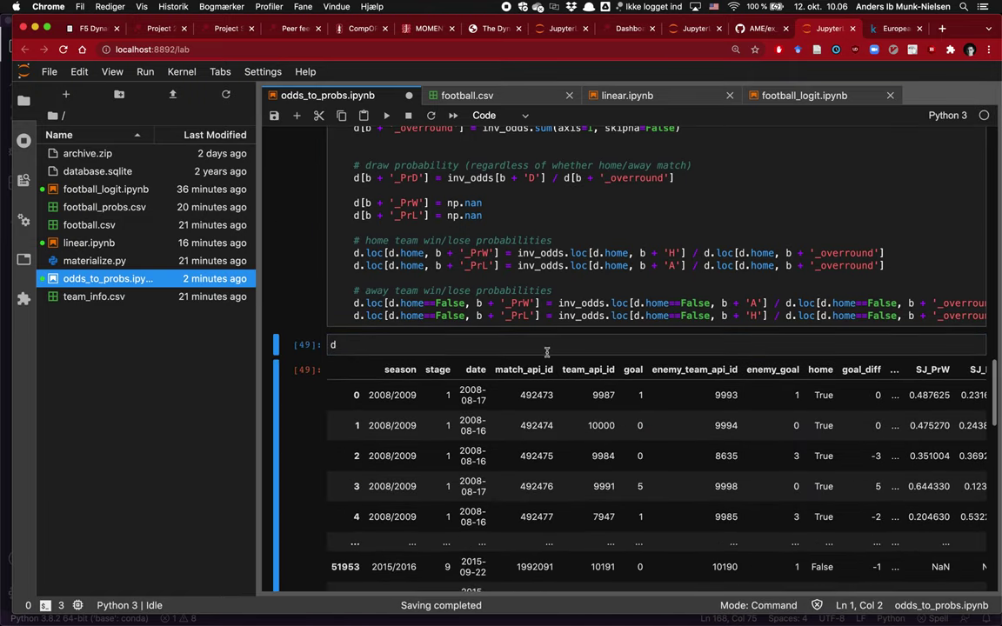
scroll(603, 441, right, 5)
Step: Change the dataframe cell to display only the columns 'team', 'B365_PrW', 'B365_PrD' and 'B365_PrL', and run it
key(Return)
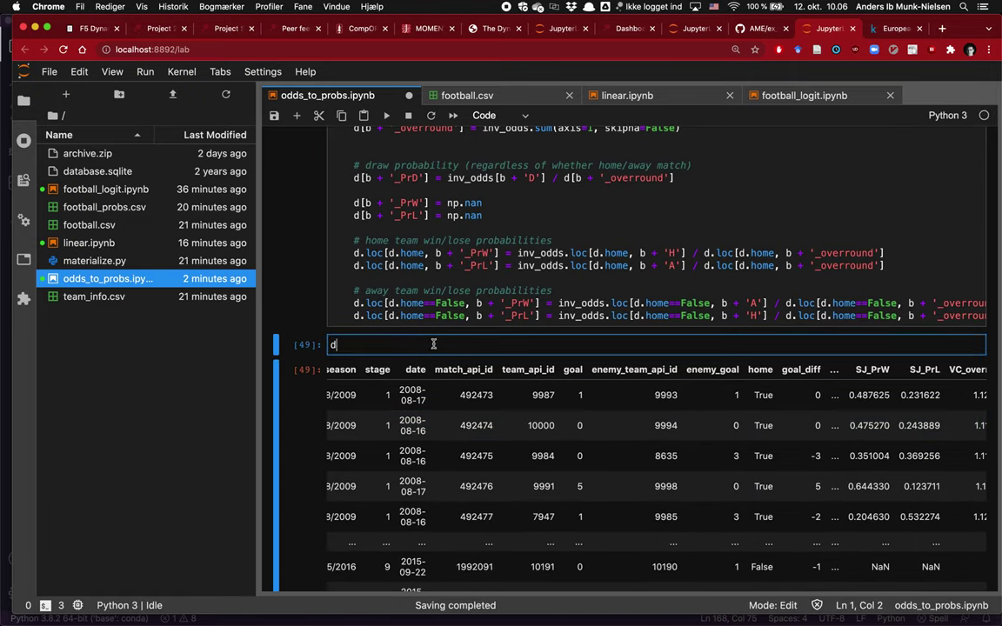
scroll(624, 425, right, 5)
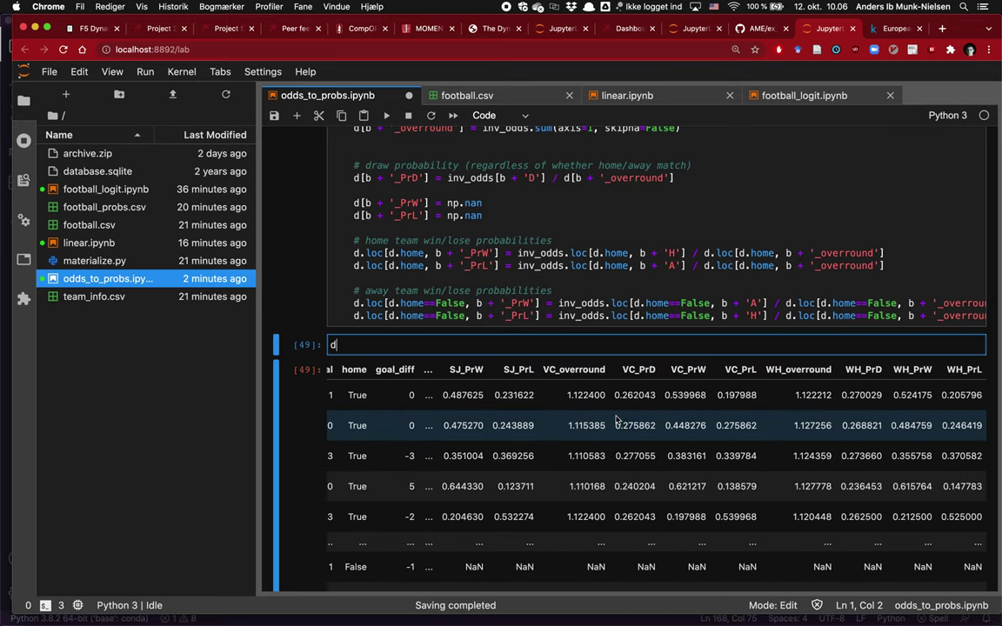
text([['team',)
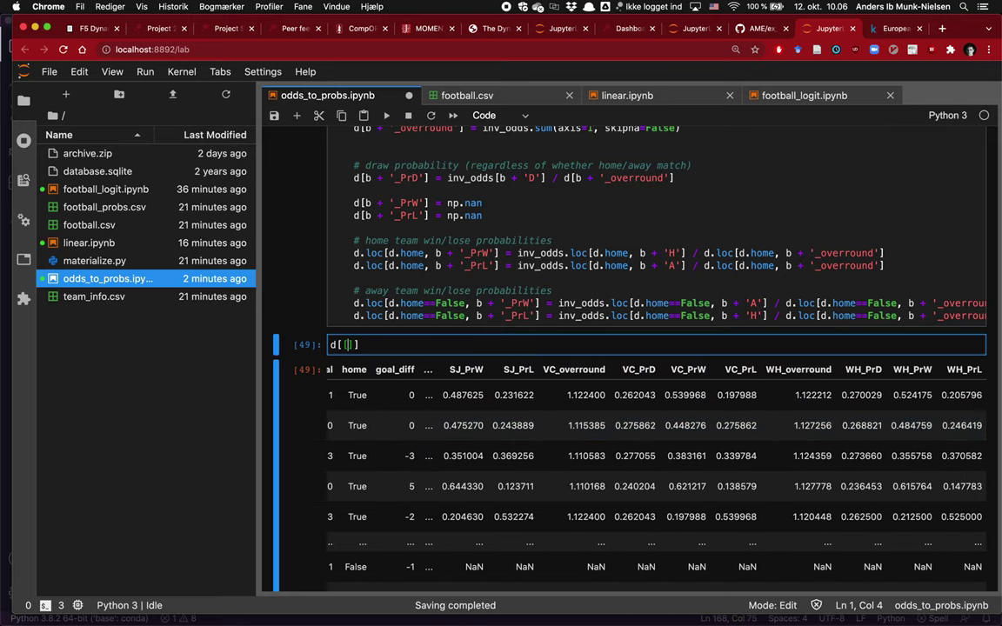
text( 'B365)
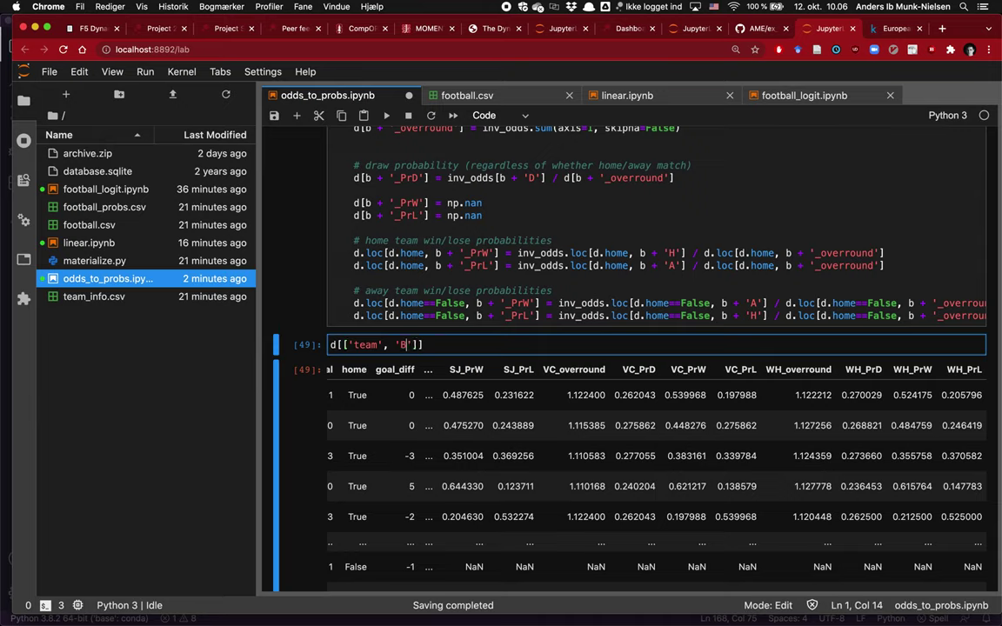
text(_PrW)
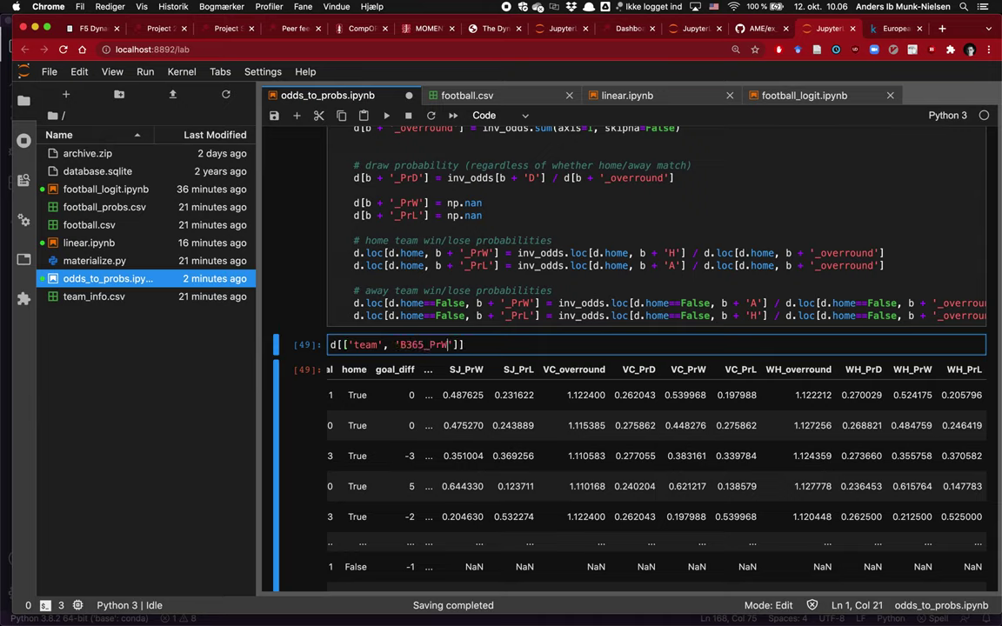
text(', ')
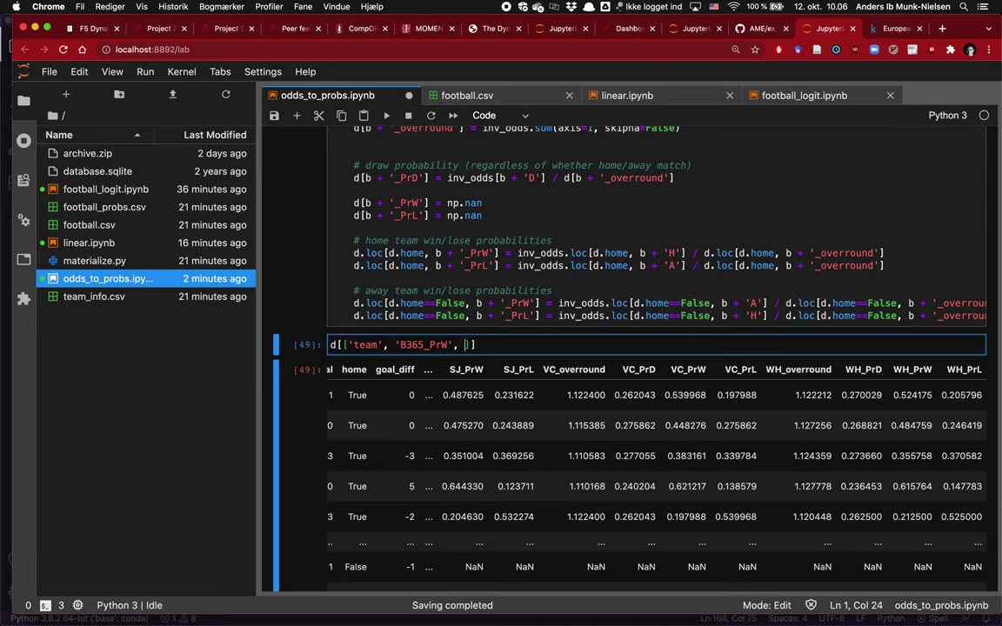
text(B)
text(365)
text(_PrD)
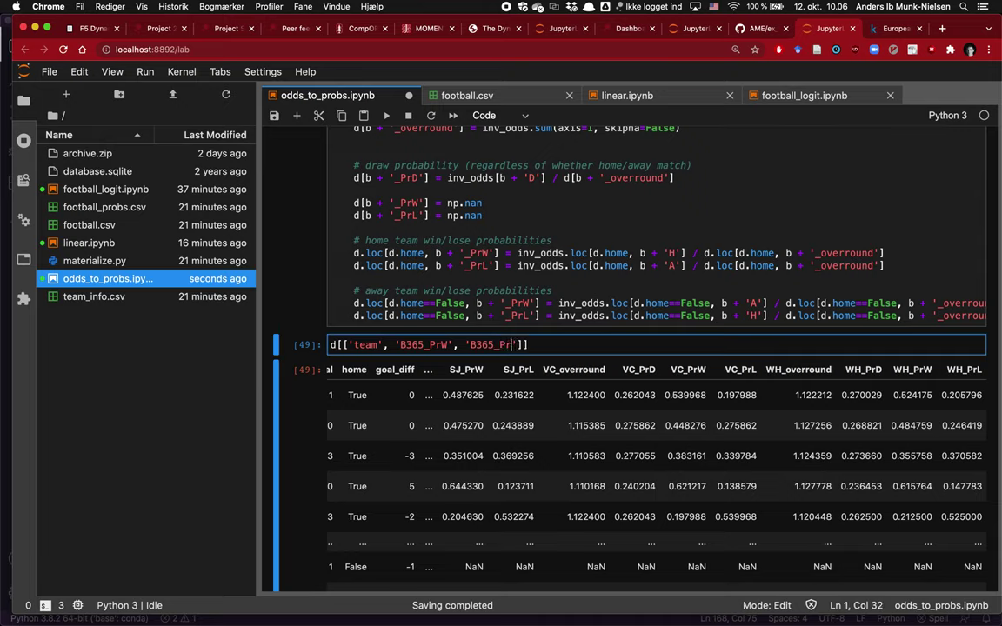
text(', 'B36)
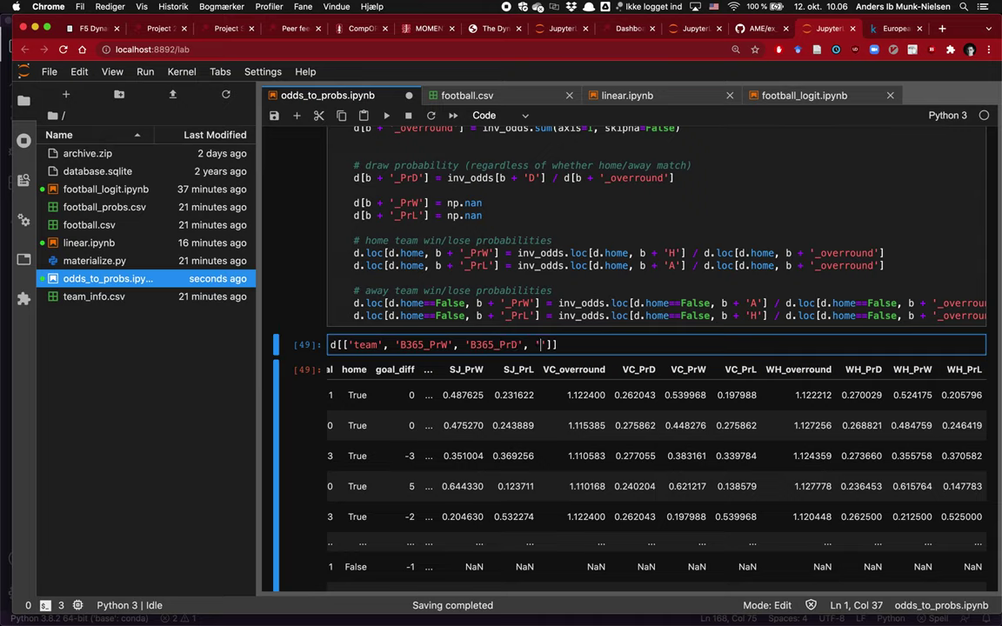
text(5_)
text(PrL)
key(shift+Return)
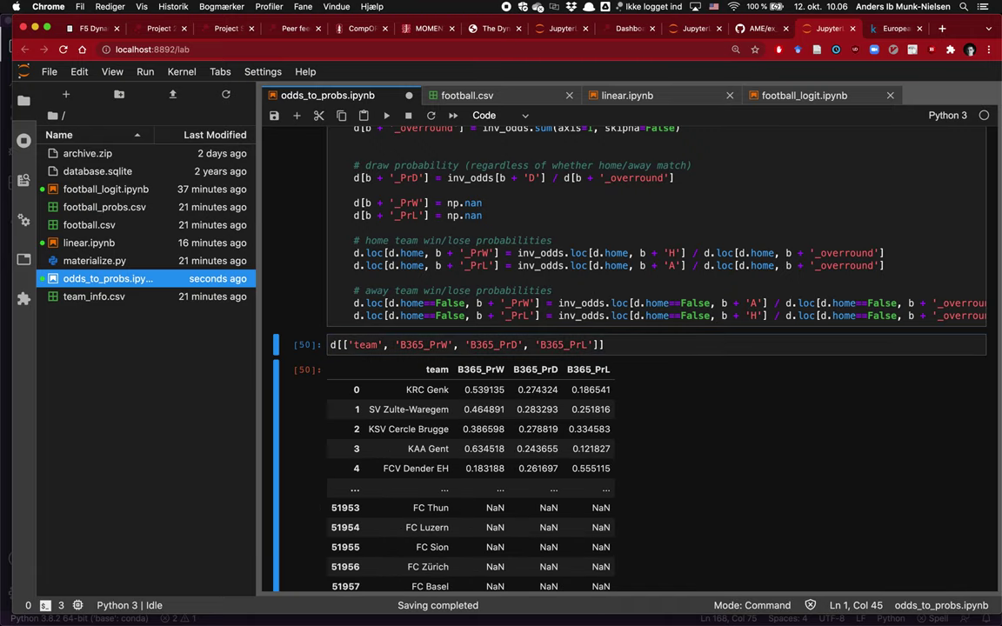
scroll(444, 409, down, 2)
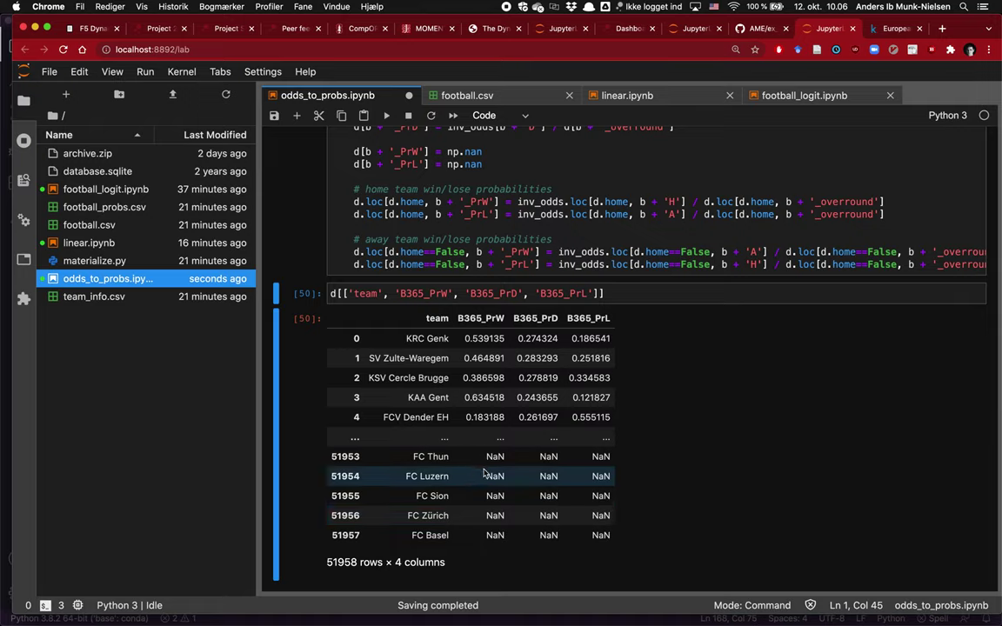
Step: Add the column 'B365_overround' after 'team' in the column selection and rerun the cell
click(389, 294)
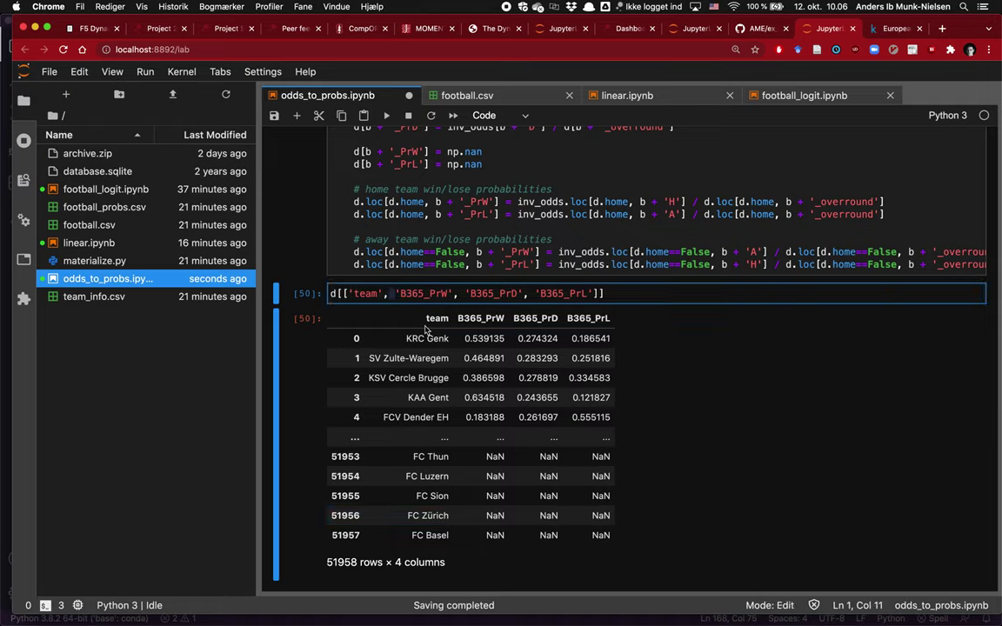
text('B365_overround)
text(',)
key(ctrl+Return)
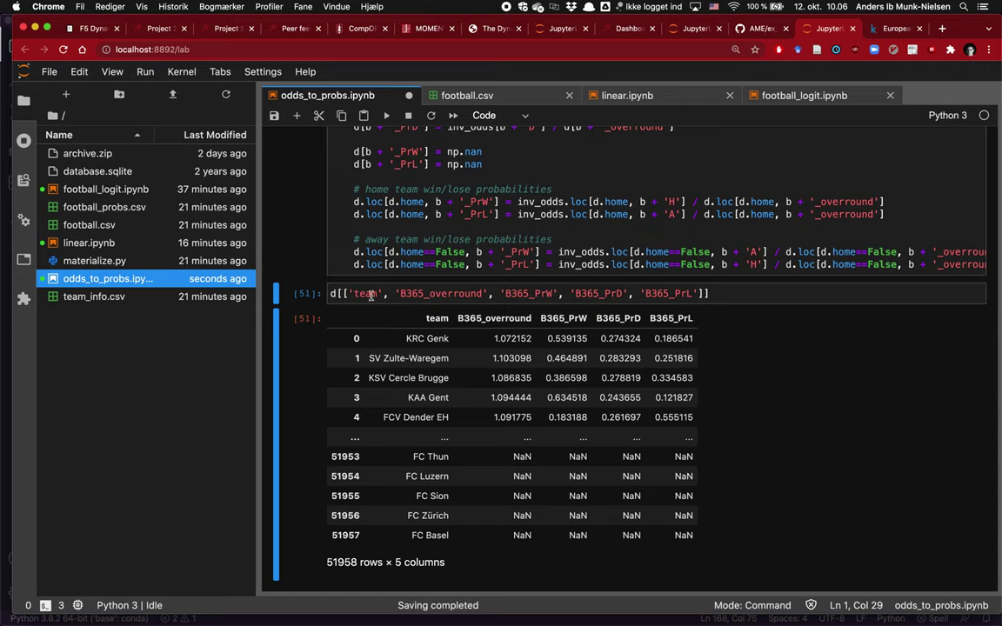
double_click(566, 358)
click(514, 407)
Step: Delete the temporary cell displaying the Bet 365 columns below the loop
key(d)
key(d)
scroll(513, 403, down, 2)
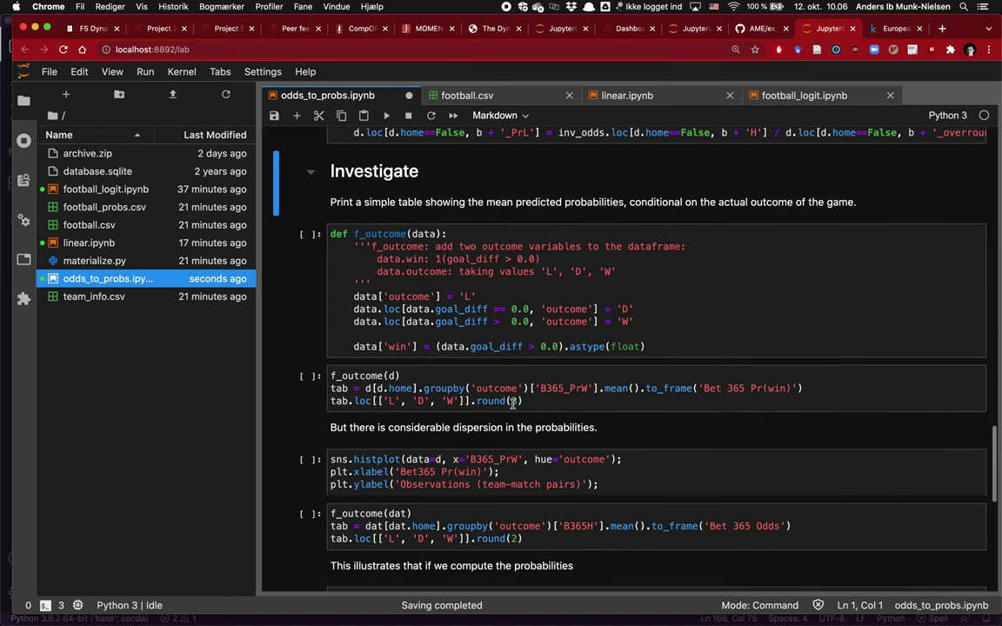
Step: Go through the outcome assignments in f_outcome under Investigate and run the cell that defines the function
key(Down)
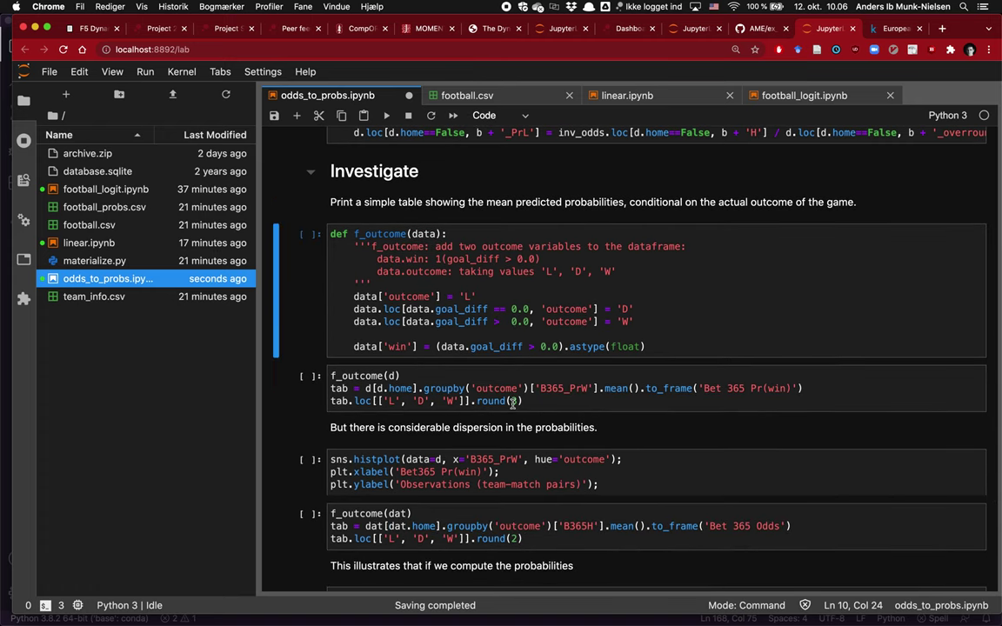
scroll(514, 403, down, 2)
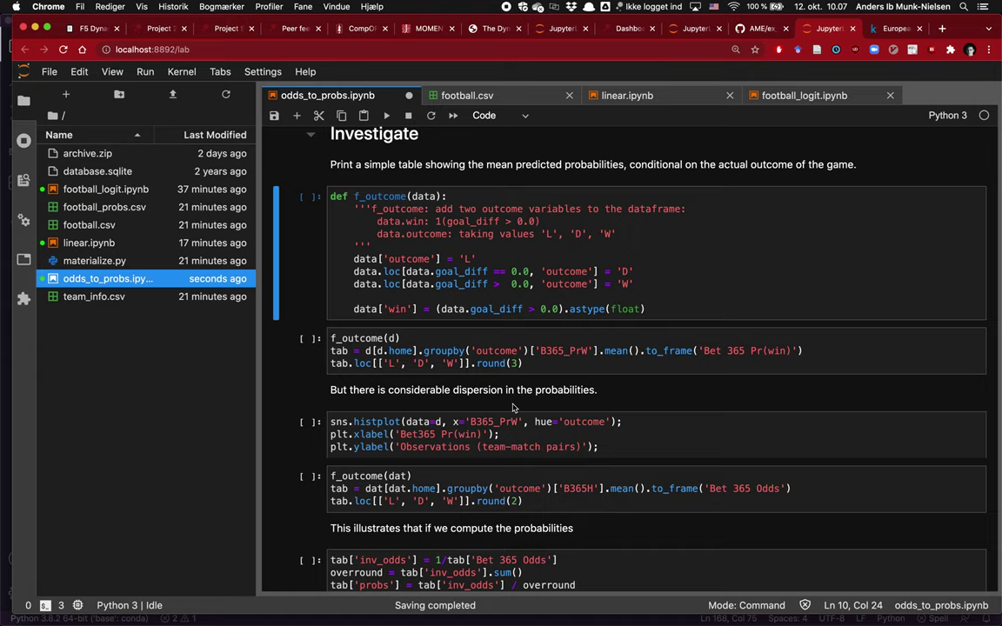
click(415, 258)
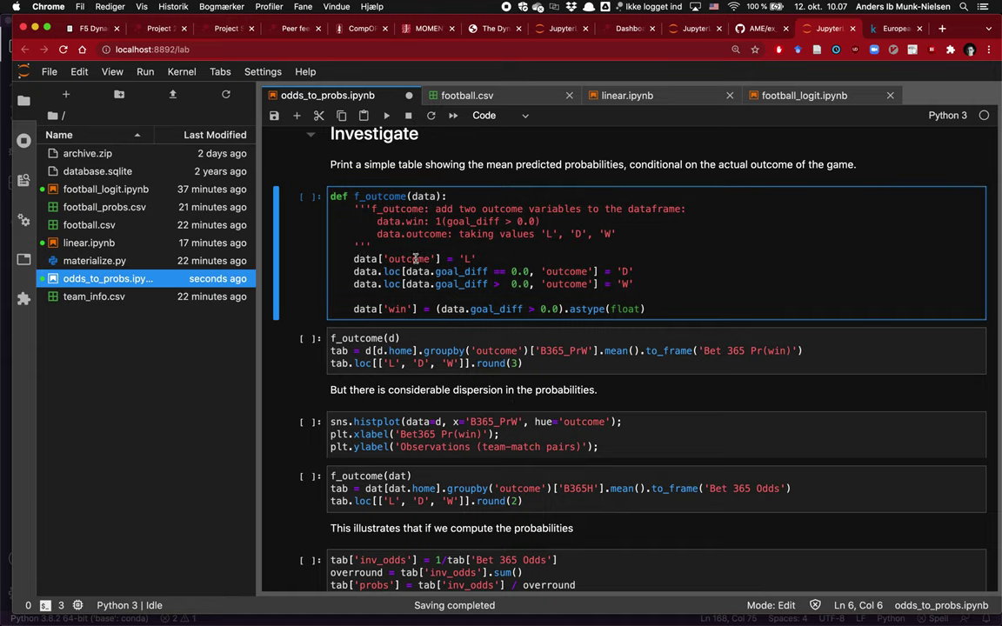
click(474, 259)
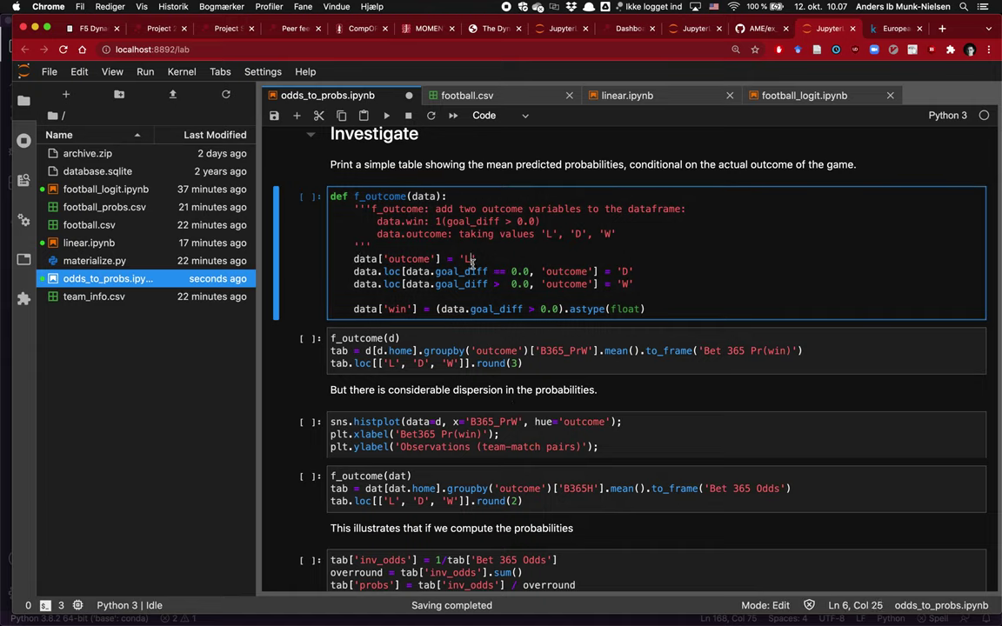
click(477, 272)
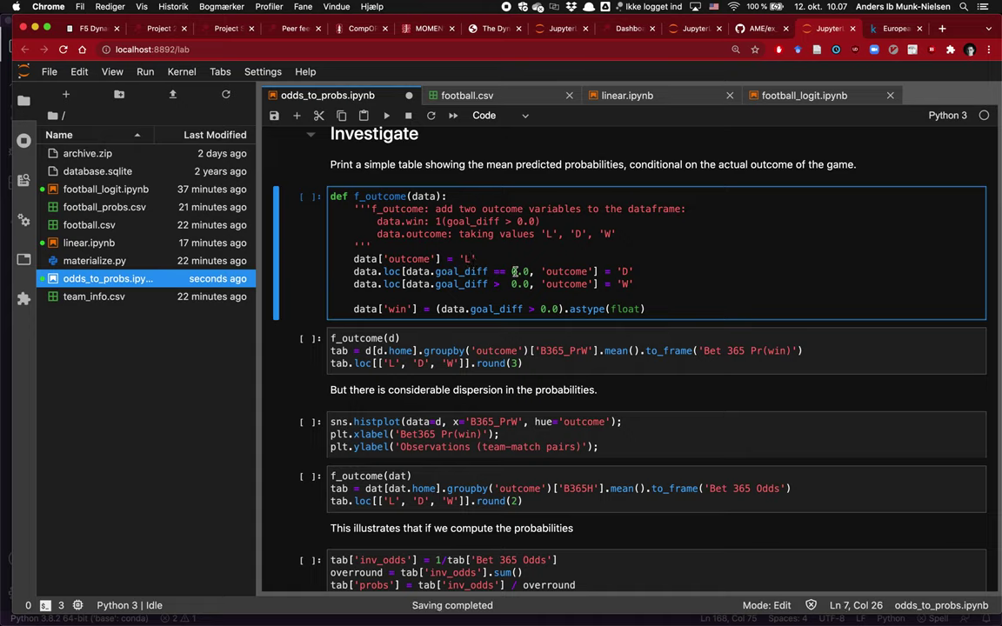
click(621, 271)
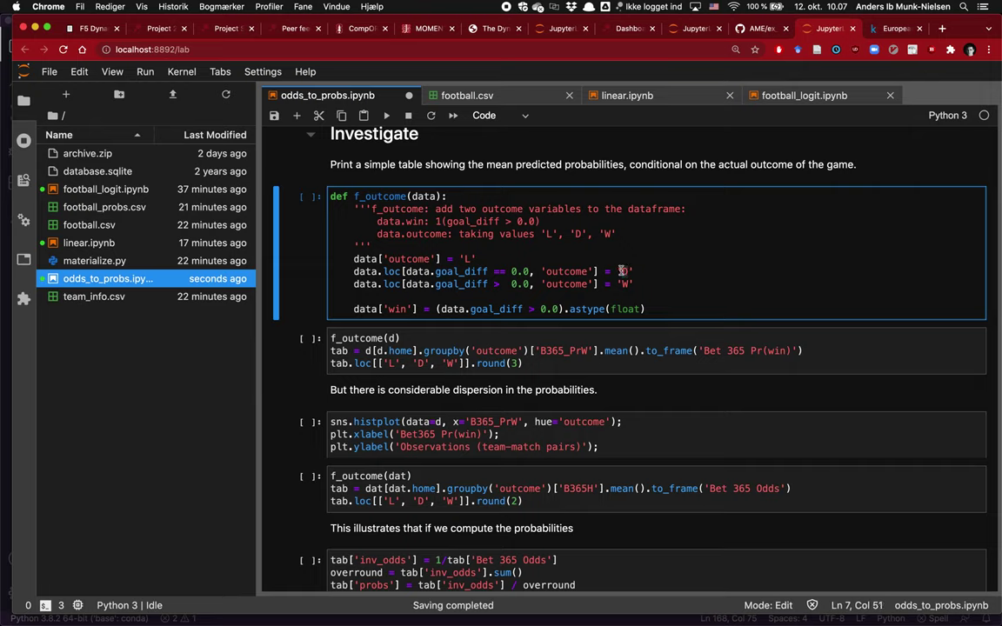
click(625, 284)
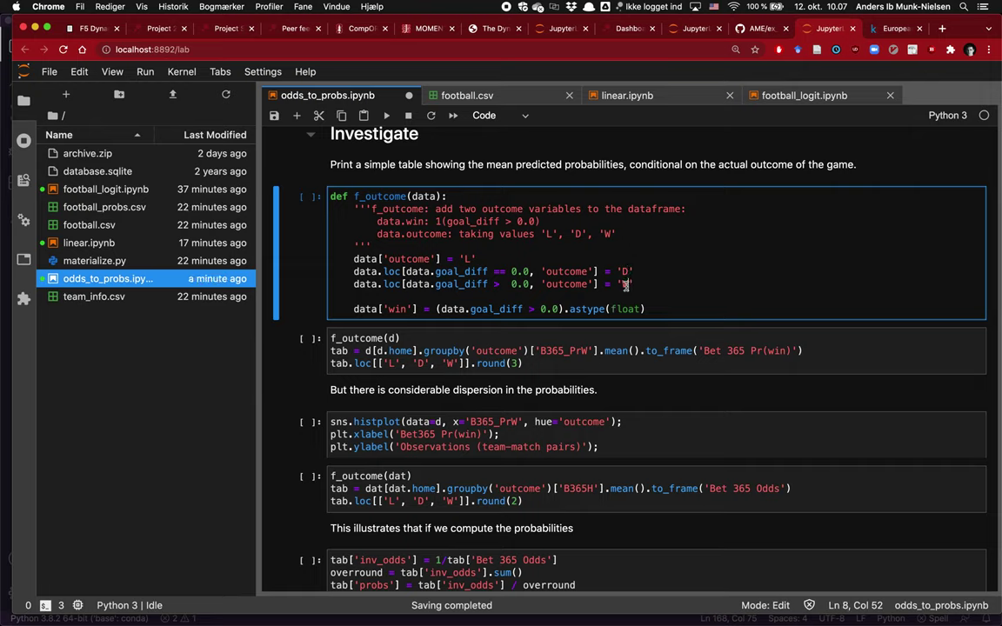
text(')
key(shift+Return)
Step: Insert a cell above the f_outcome definition that plots d.goal_diff.hist() and run it
key(Up)
text(a)
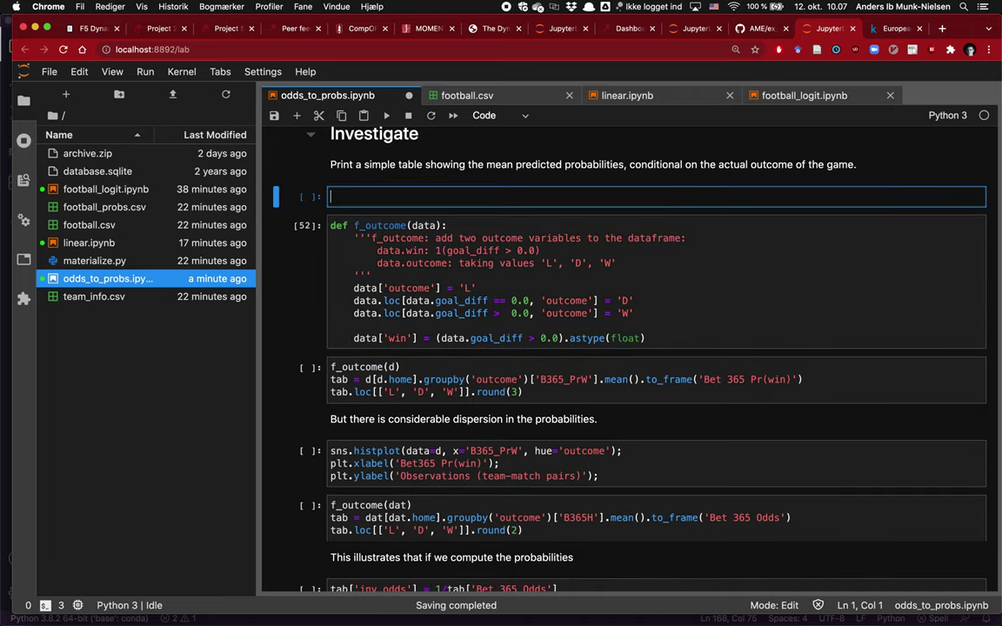
text(def)
key(BackSpace)
key(BackSpace)
text(.)
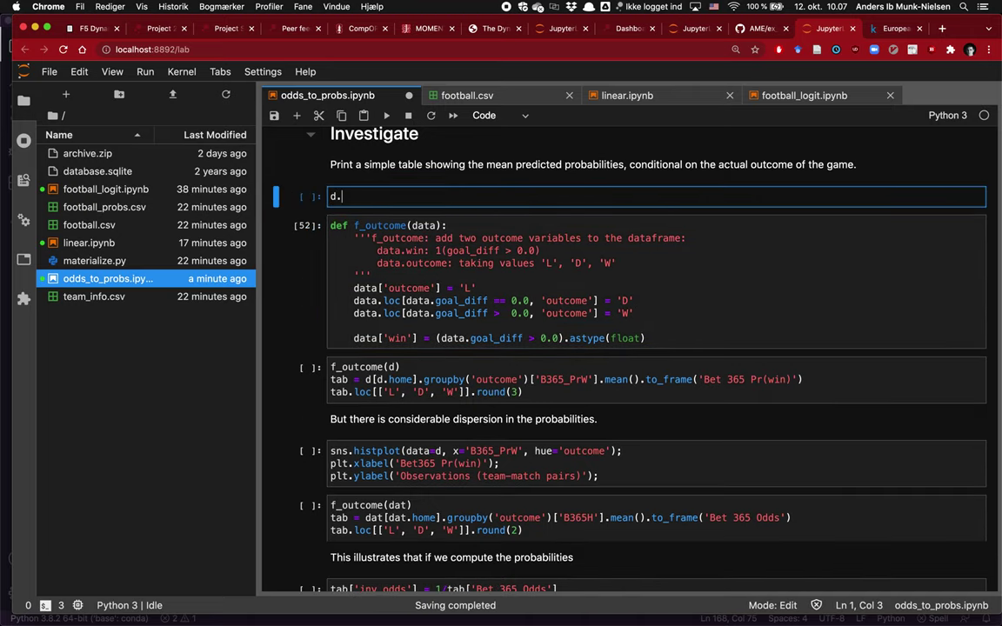
text(goal_diff)
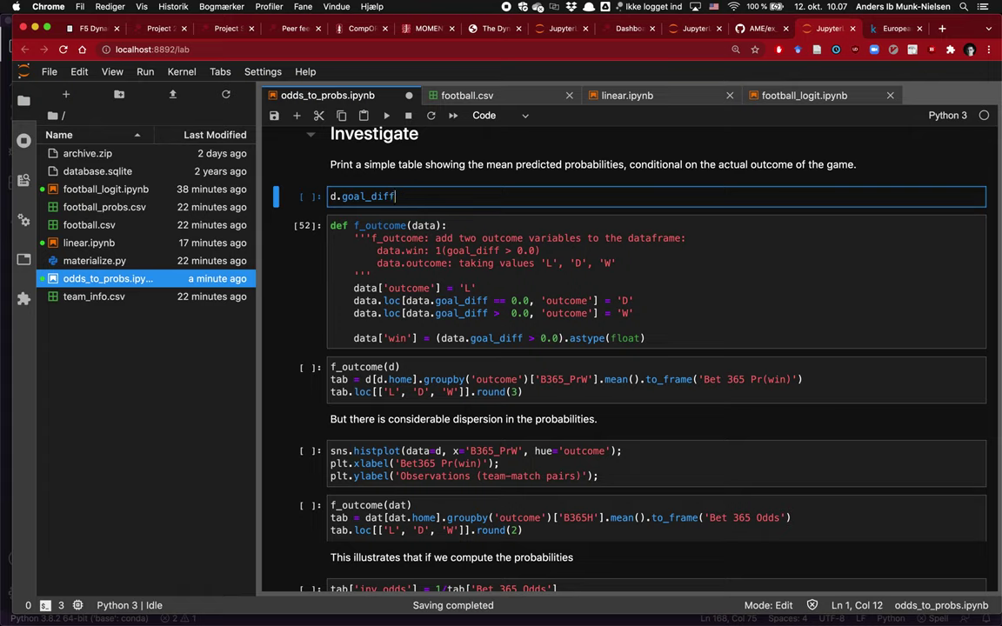
text(.hist())
key(ctrl+Return)
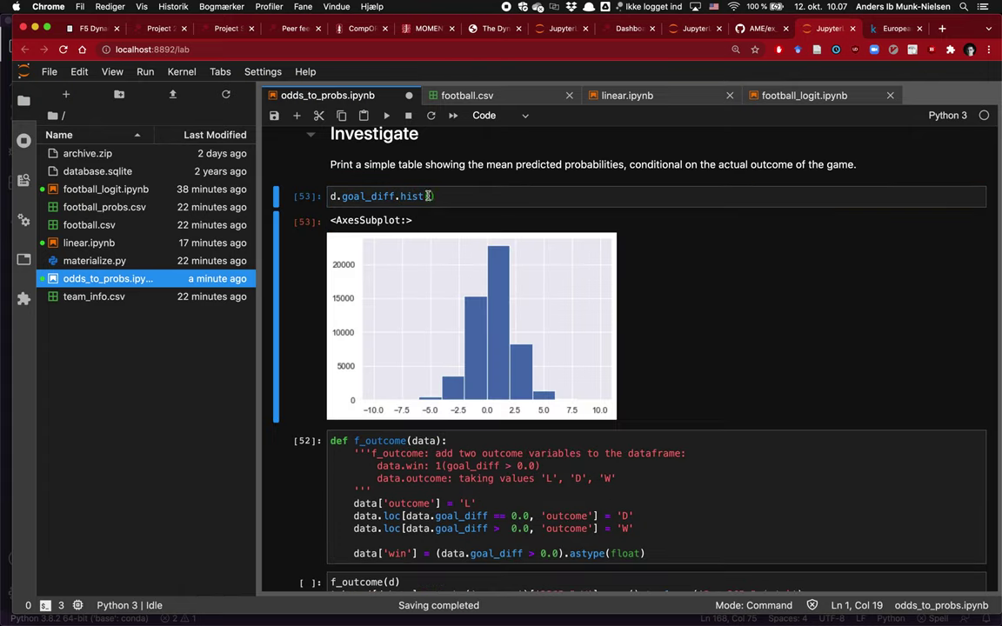
Step: Check the arguments of the hist call, set bins=30 and rerun the cell
key(Return)
key(Left)
key(shift+Tab)
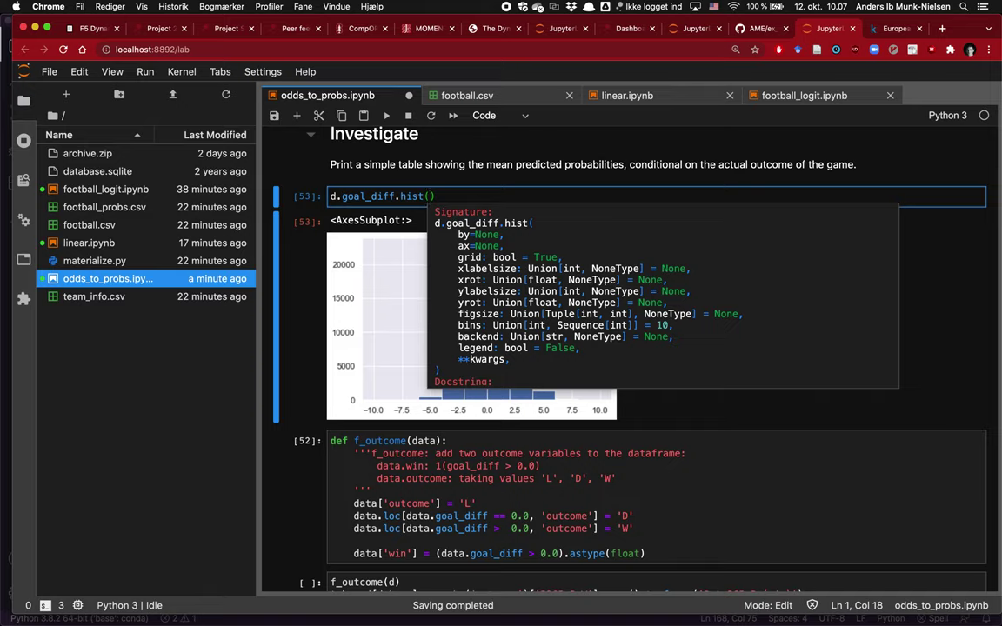
text(bins=30)
key(ctrl+Return)
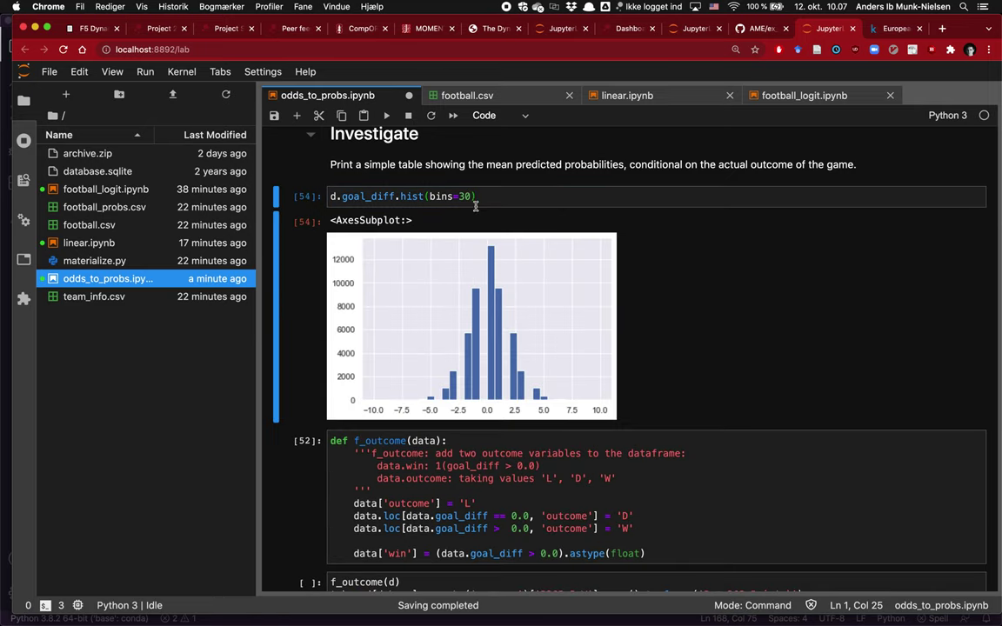
Step: Replace the histogram call on d.goal_diff with values_counts() and try to run the cell
click(526, 197)
key(BackSpace)
key(BackSpace)
key(BackSpace)
key(BackSpace)
key(BackSpace)
key(BackSpace)
key(BackSpace)
key(BackSpace)
key(BackSpace)
key(BackSpace)
key(BackSpace)
key(BackSpace)
key(BackSpace)
text(va)
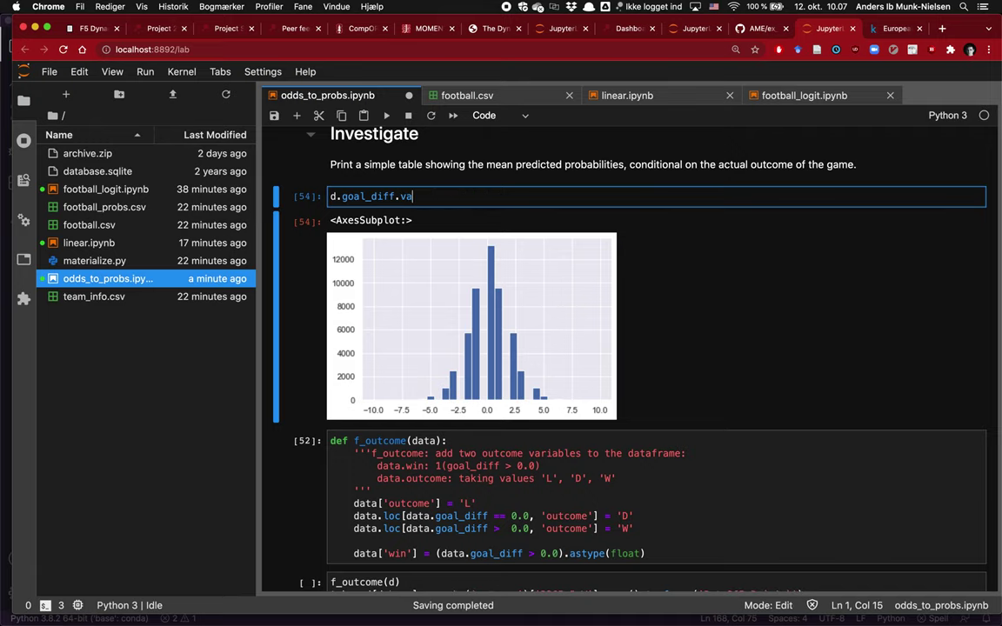
text(lues_counts())
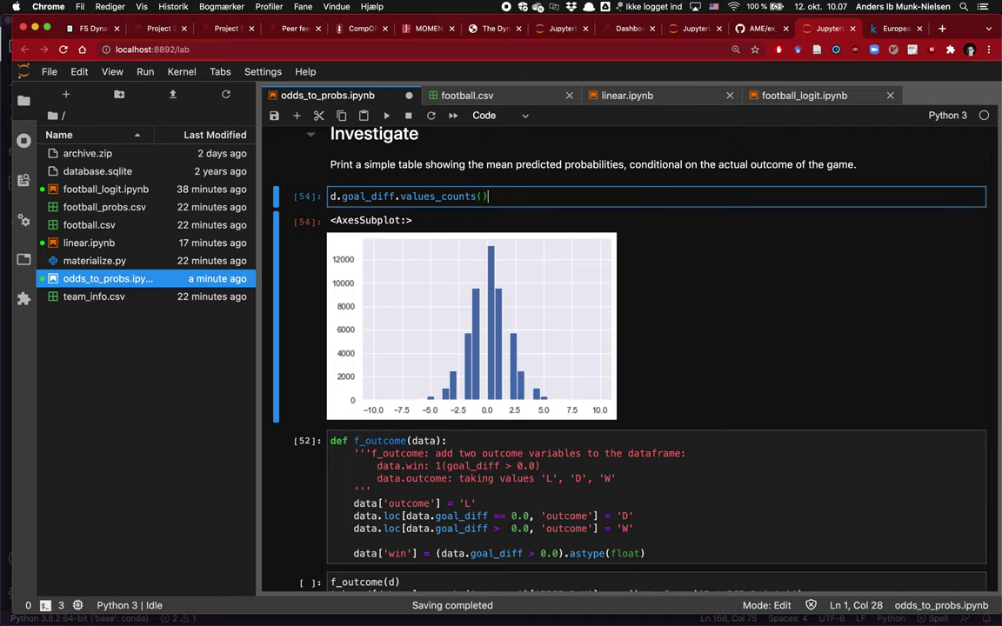
key(ctrl+Return)
key(Return)
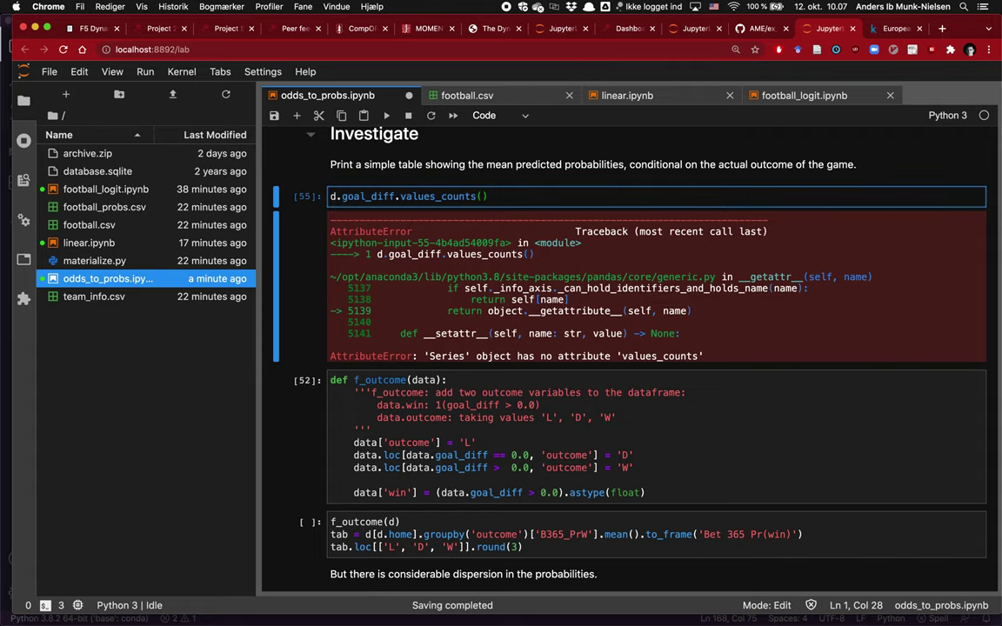
Step: Correct the method name to value_counts() and rerun the cell to tabulate the goal differences
key(Left)
key(Left)
key(Left)
key(Left)
key(Left)
key(Left)
key(Left)
key(BackSpace)
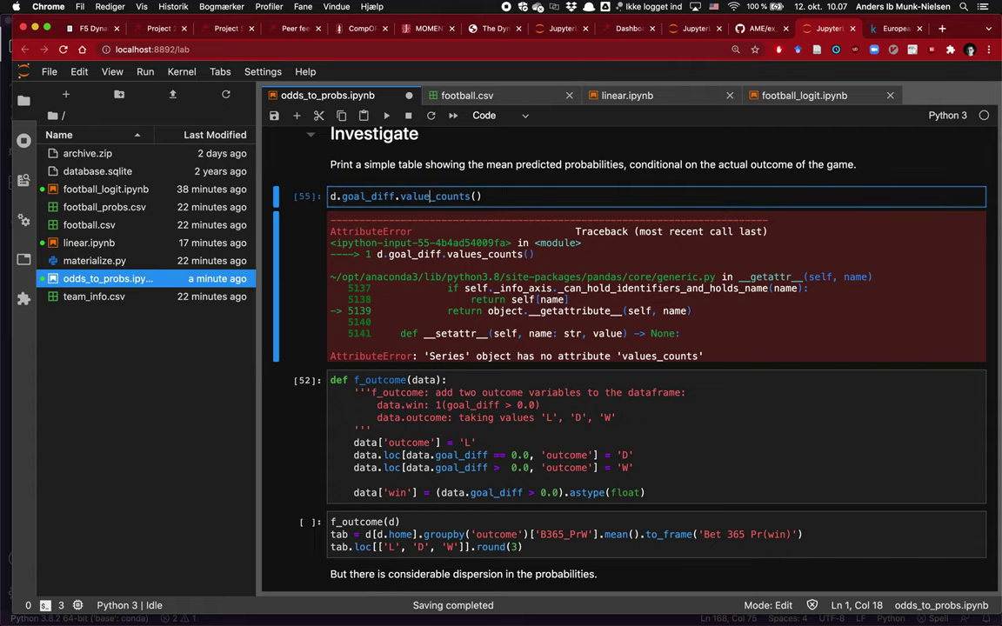
key(ctrl+Return)
drag(364, 220, 401, 221)
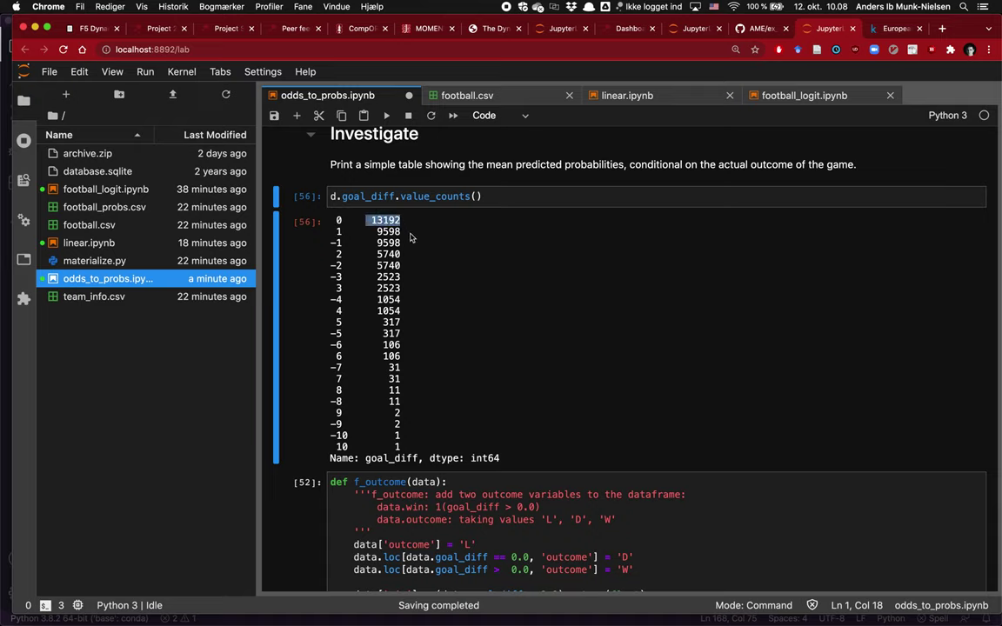
Step: Plot the goal difference counts by appending .plot(kind='bar'), run the cell, and delete this temporary cell
click(496, 194)
text(.plot(kind='bar)
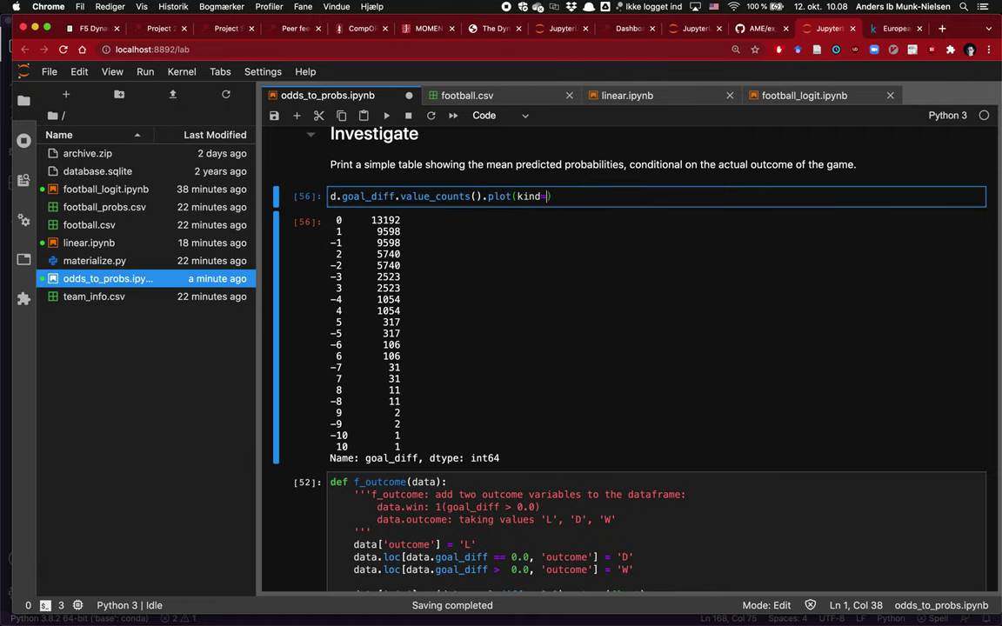
key(ctrl+Return)
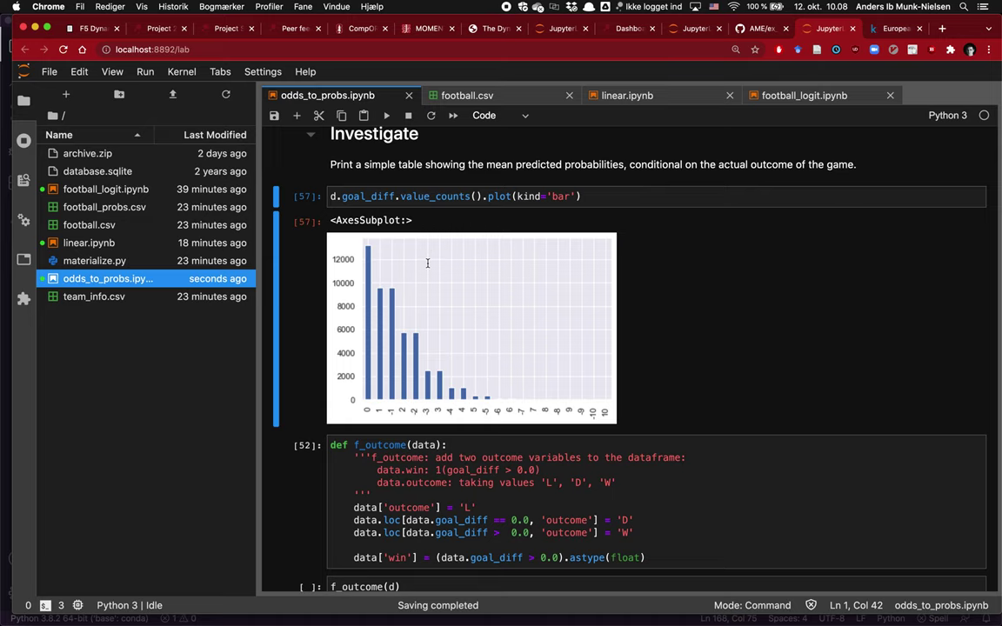
key(d)
key(d)
Step: Rerun the f_outcome definition and run the cell tabulating mean Bet 365 Pr(win) by outcome for home teams
key(shift+Return)
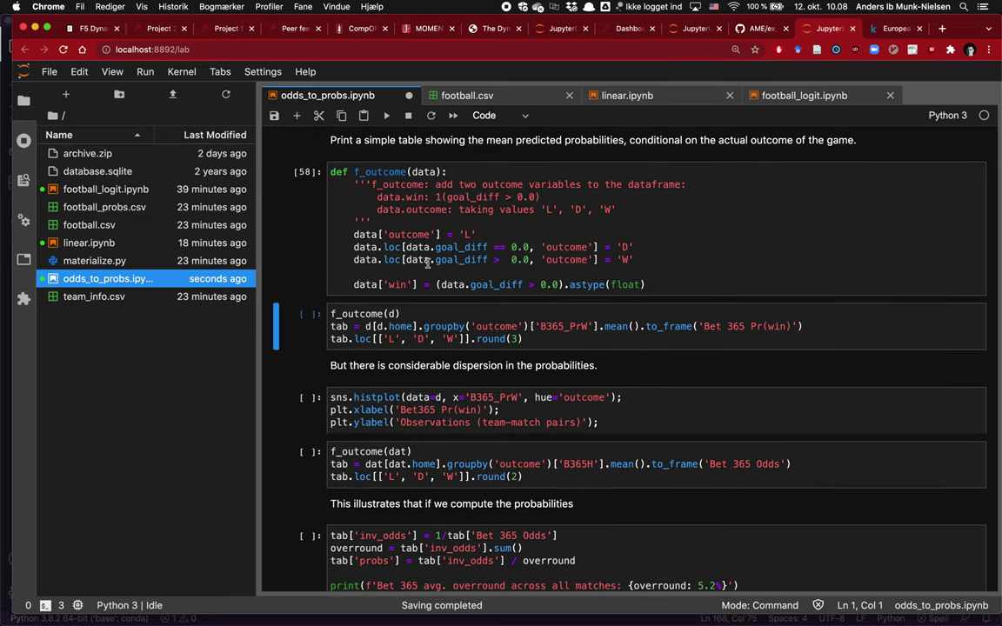
key(shift+Return)
scroll(427, 263, down, 1)
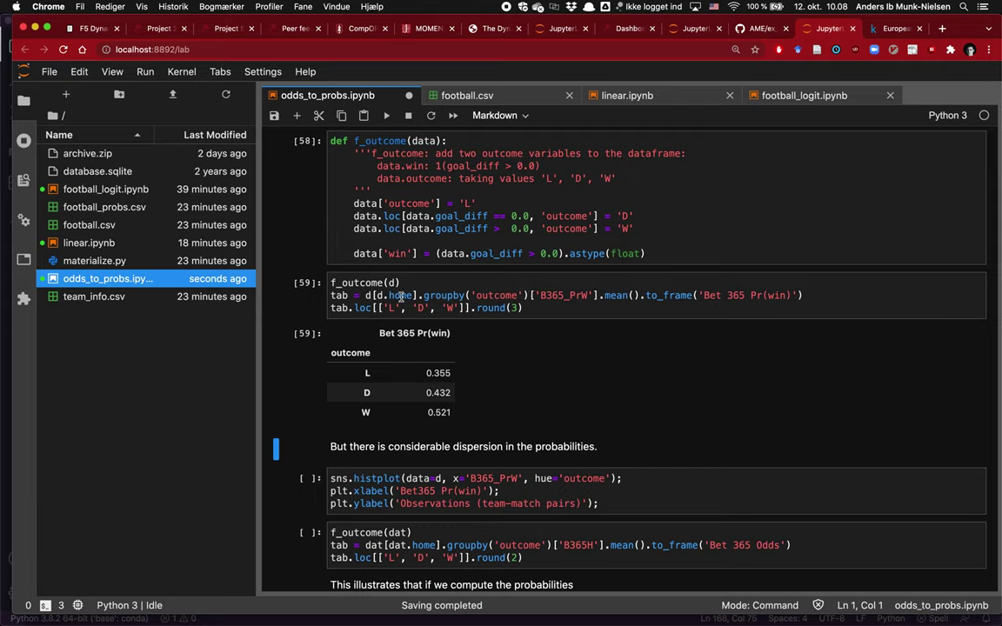
Step: Examine the d.home filter in the code tabulating mean Bet 365 Pr(win) by outcome
click(374, 295)
double_click(402, 296)
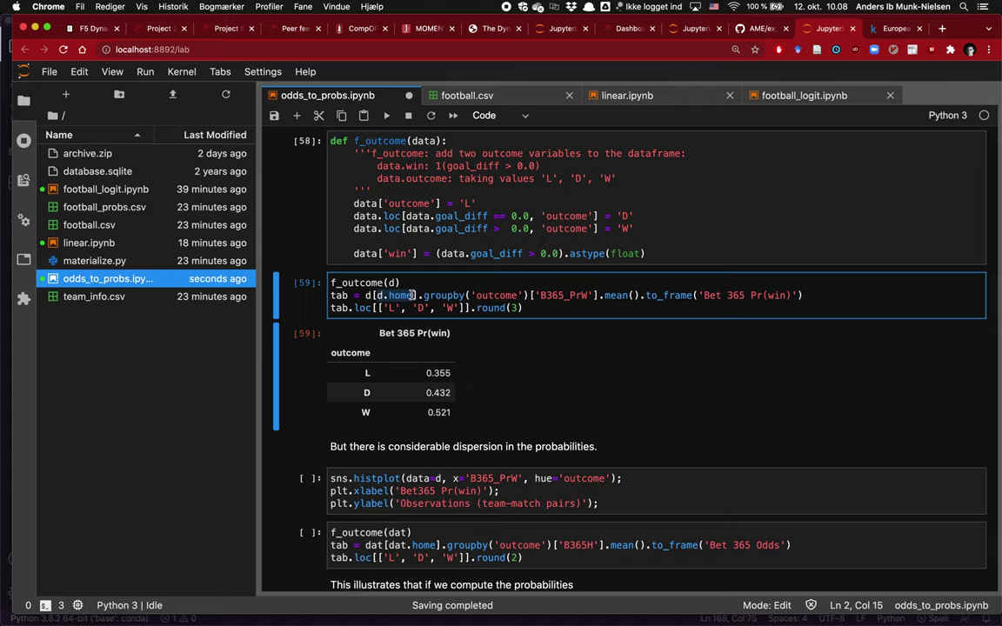
key(Escape)
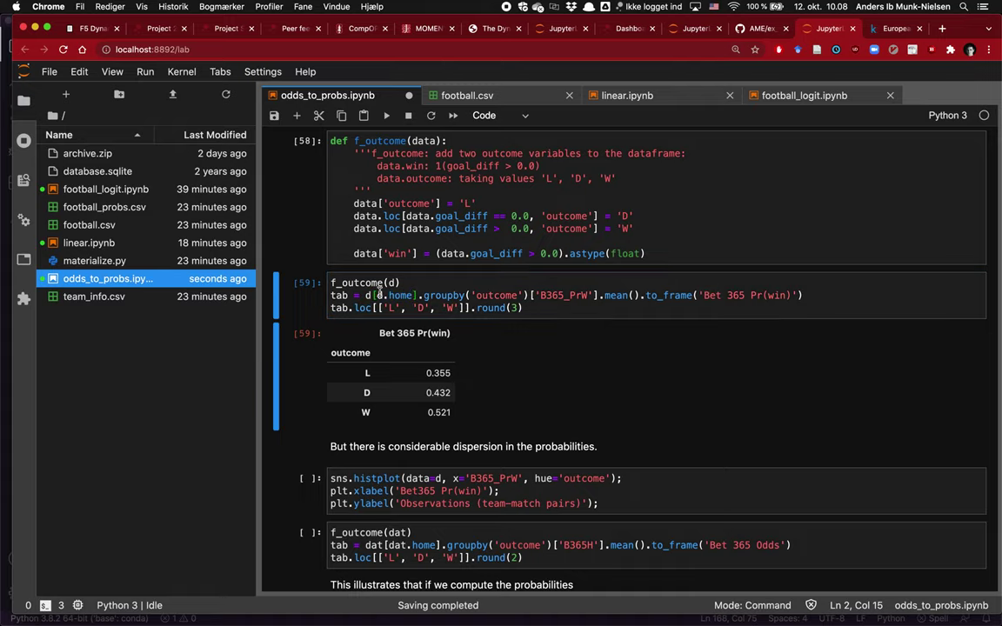
double_click(409, 296)
key(shift+Left)
key(shift+Left)
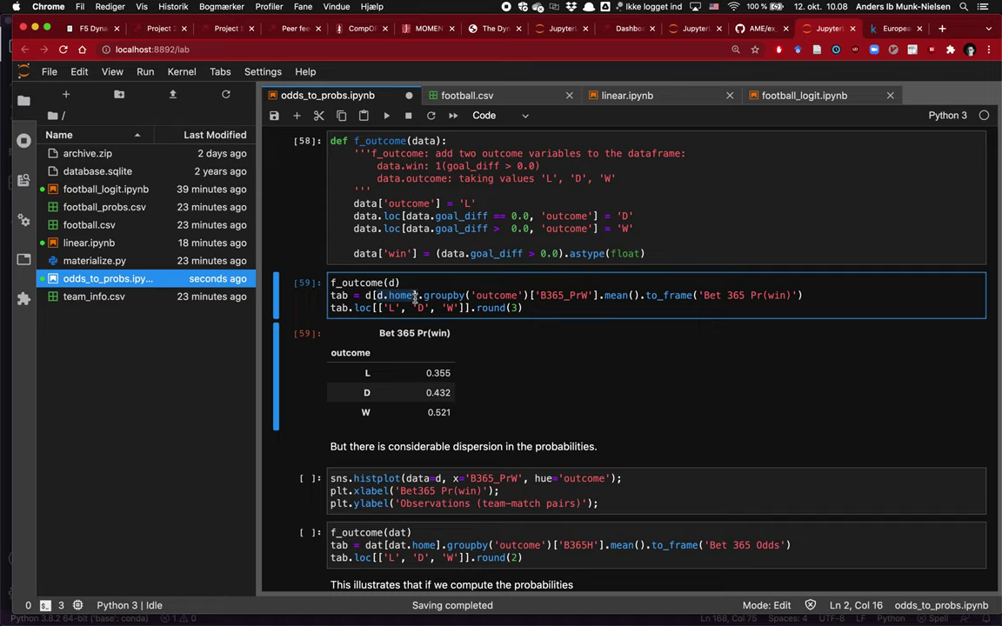
key(shift+Right)
key(shift+Right)
click(396, 297)
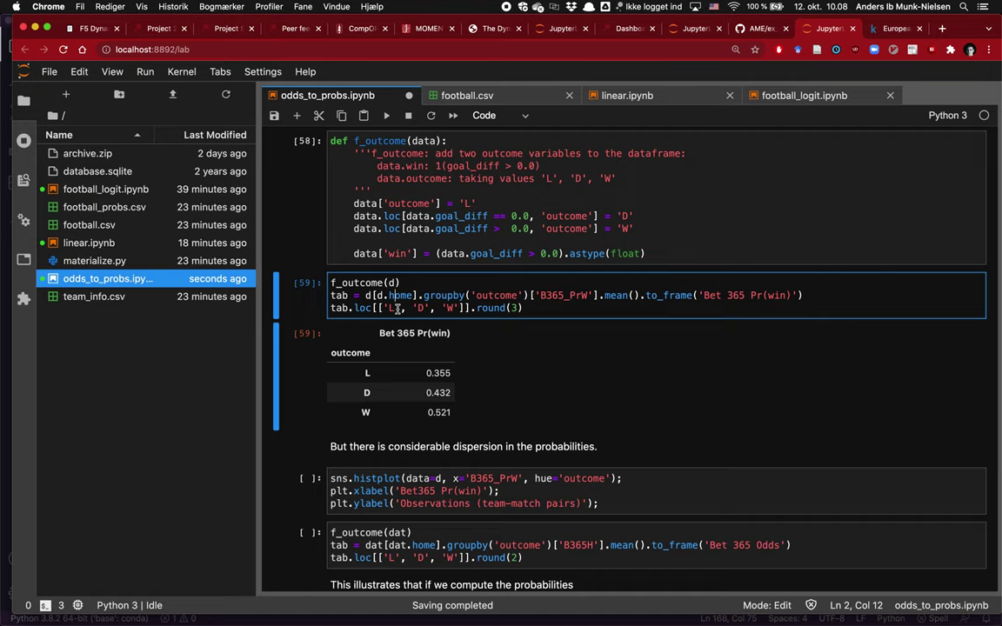
scroll(398, 306, down, 1)
scroll(398, 313, down, 2)
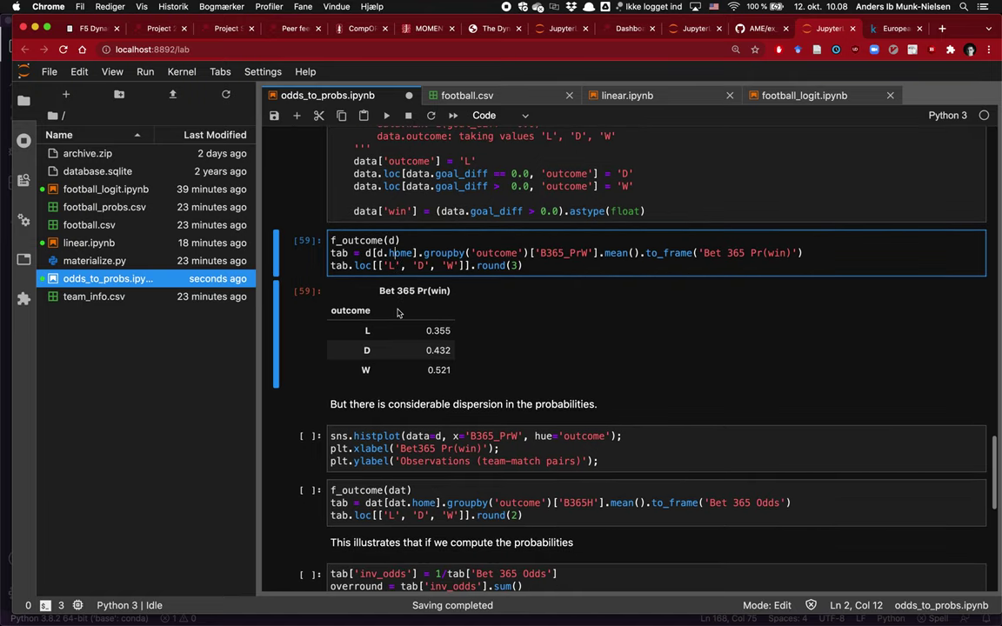
Step: Review the outcome grouping, the B365_PrW mean and the to_frame label in the Pr(win) table code, and rerun the cell
double_click(494, 236)
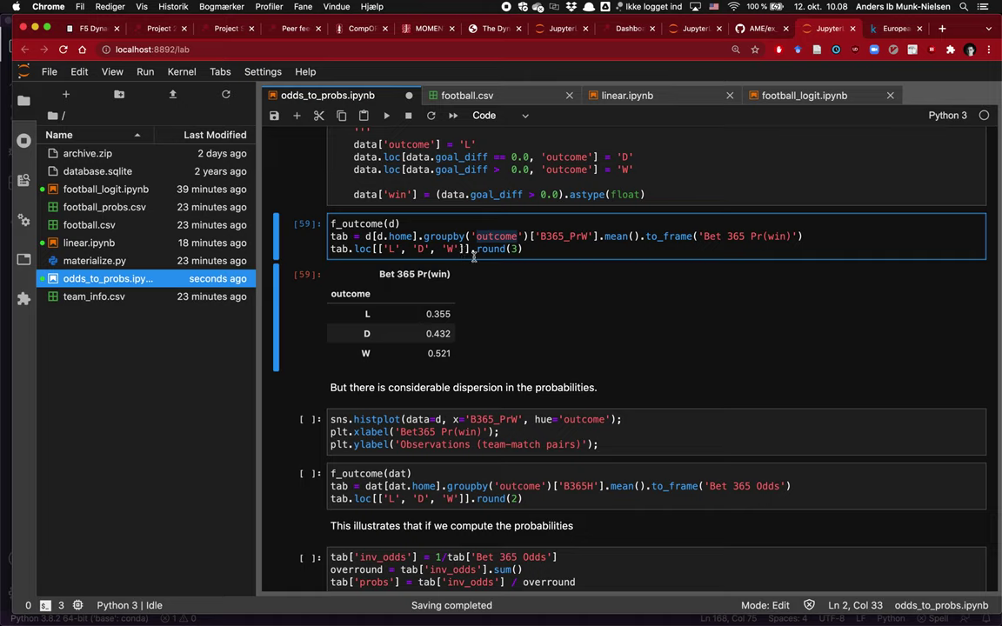
click(493, 236)
double_click(493, 236)
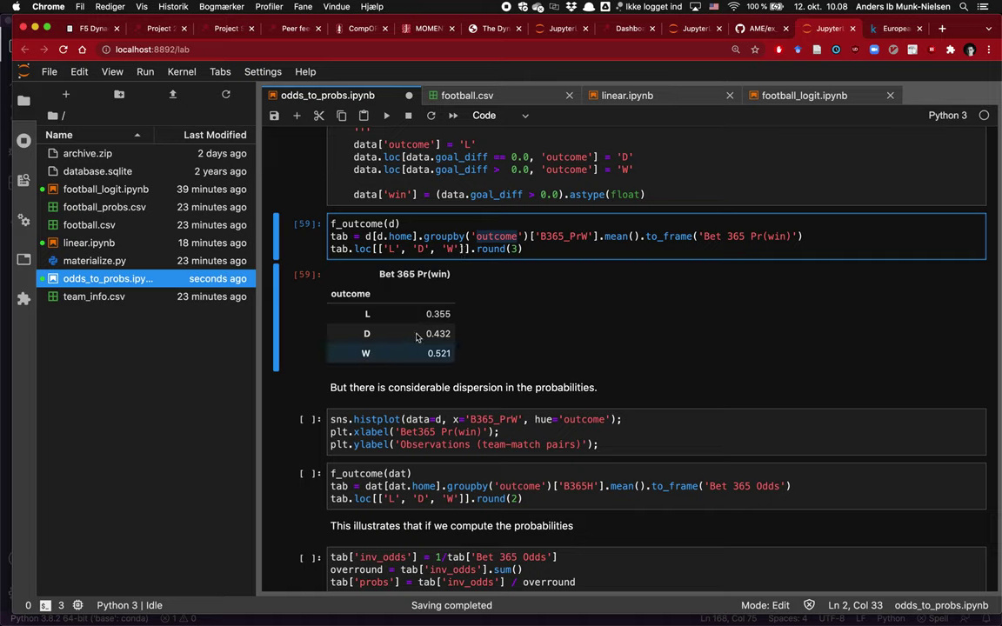
double_click(568, 236)
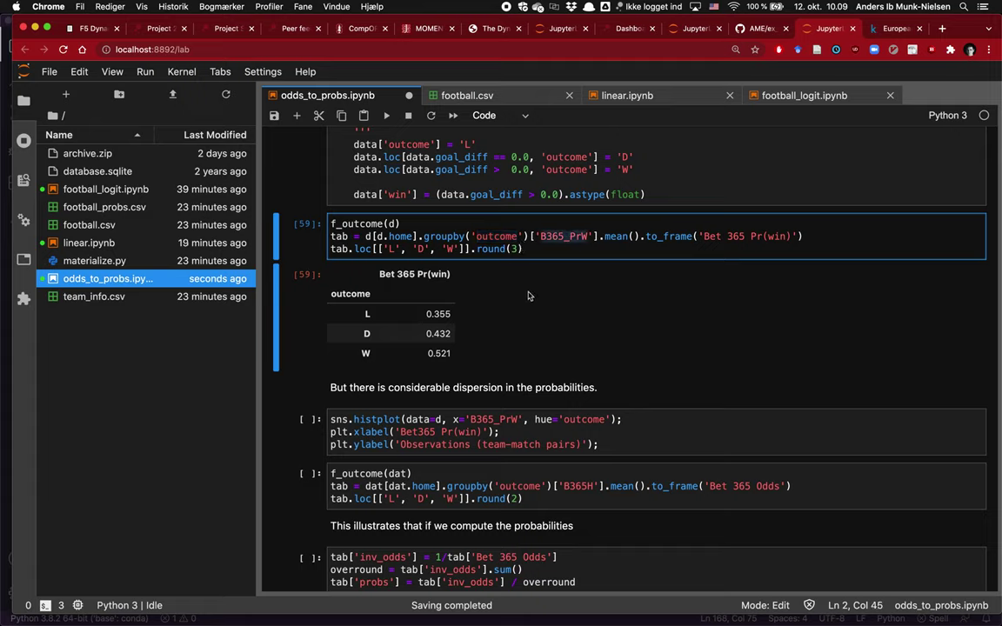
click(570, 238)
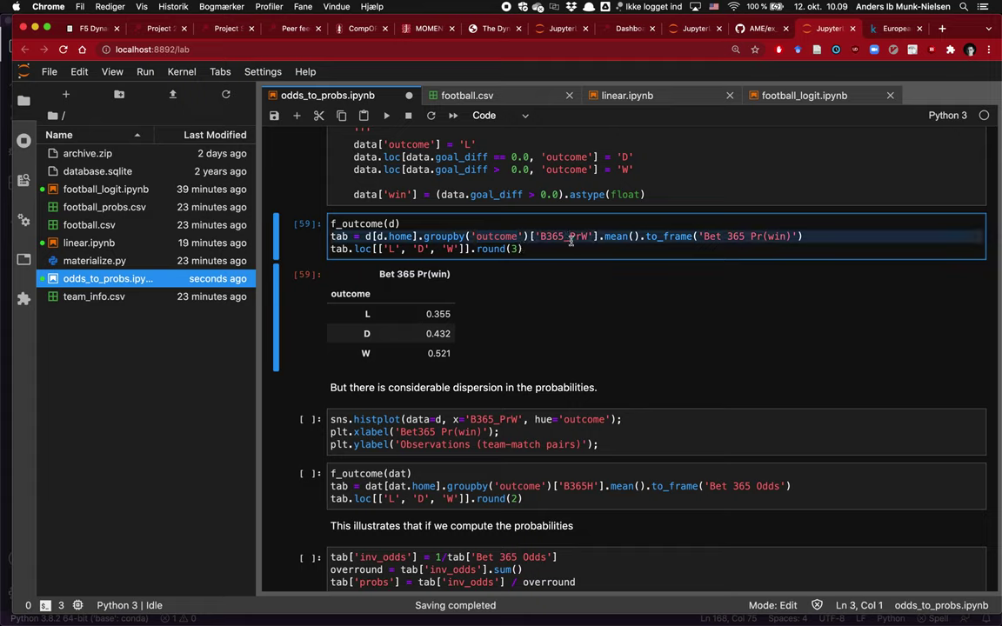
double_click(617, 237)
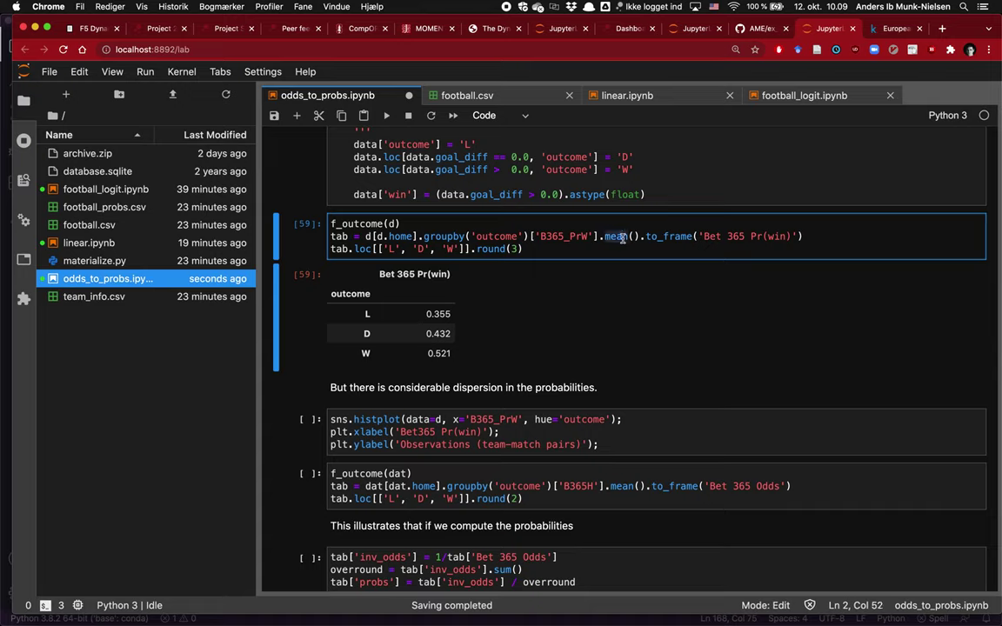
click(638, 238)
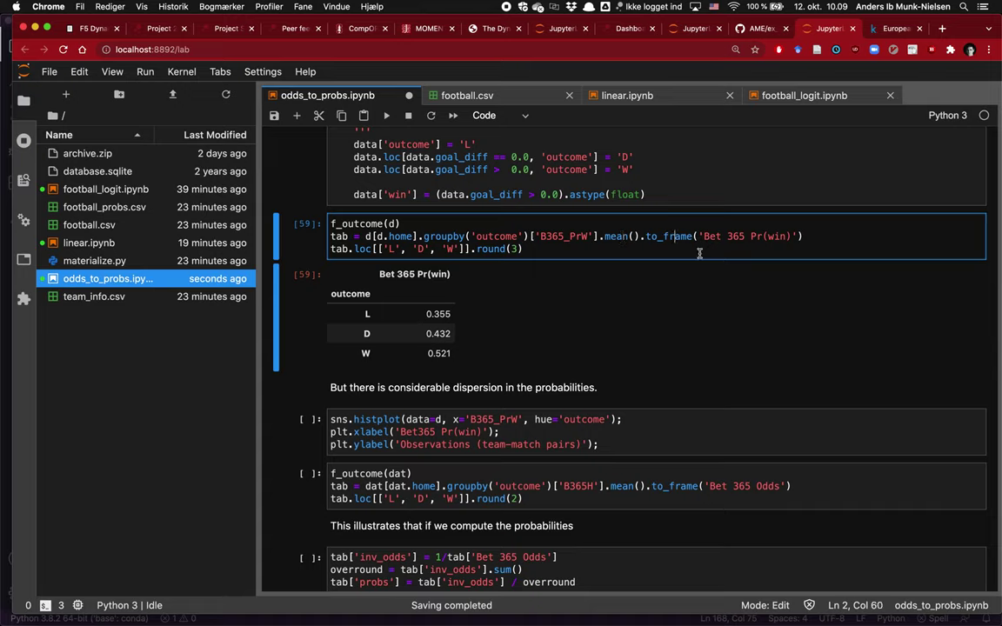
drag(646, 237, 809, 236)
drag(704, 237, 791, 237)
click(466, 250)
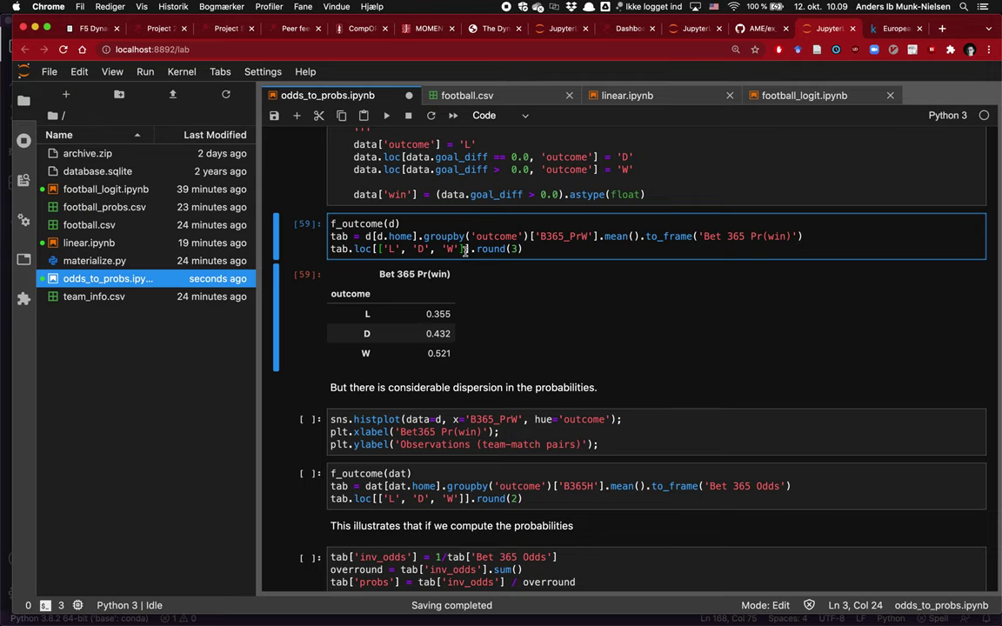
key(ctrl+Return)
Step: Compare the mean Bet 365 win probabilities of home teams between the W and L rows of the table
drag(365, 353, 452, 354)
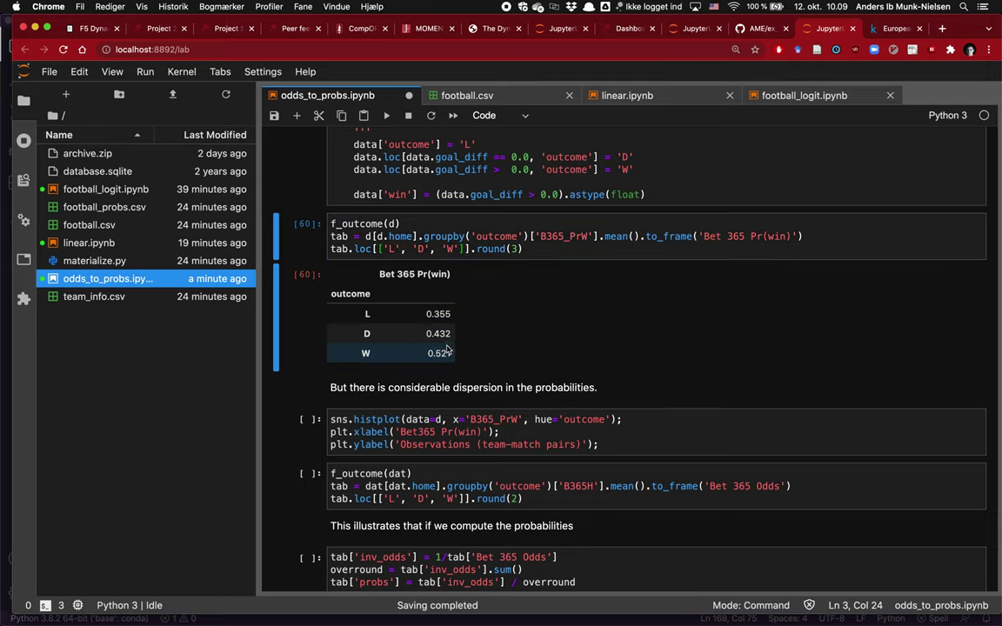
click(396, 236)
click(416, 237)
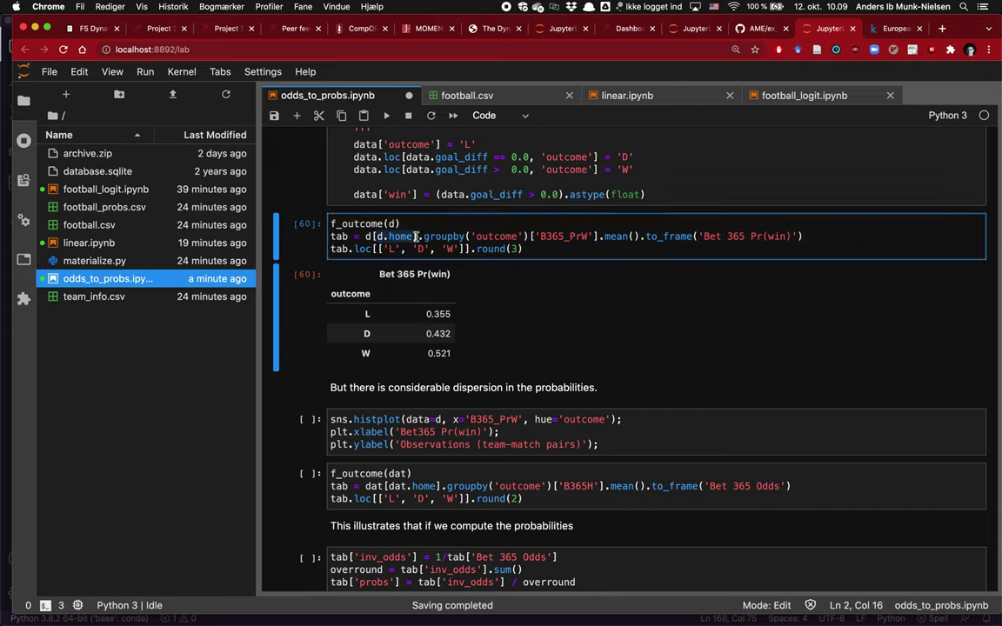
click(418, 351)
drag(418, 350, 464, 356)
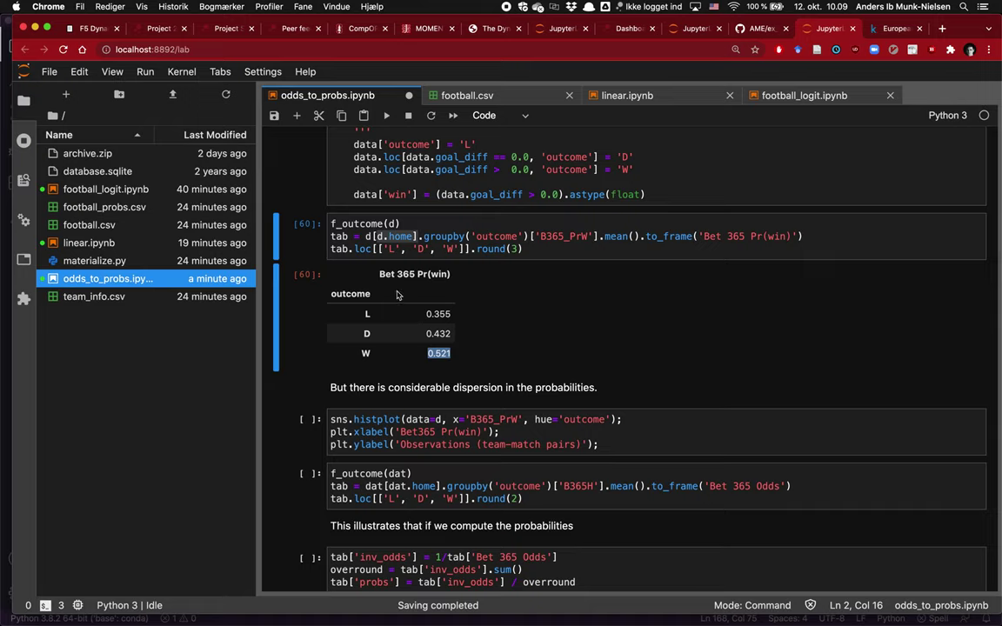
drag(396, 316, 454, 319)
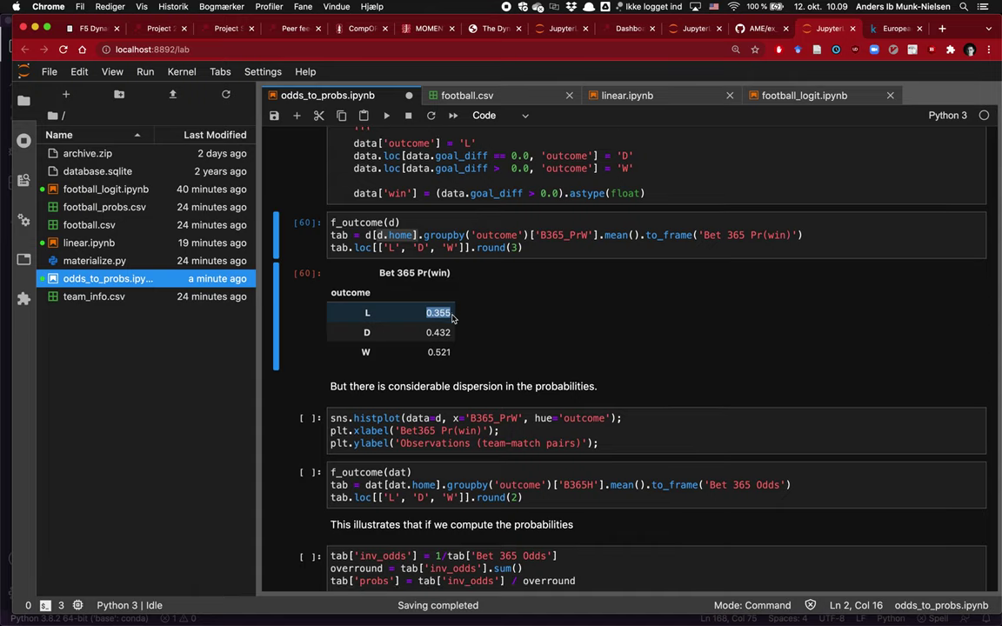
scroll(452, 320, down, 2)
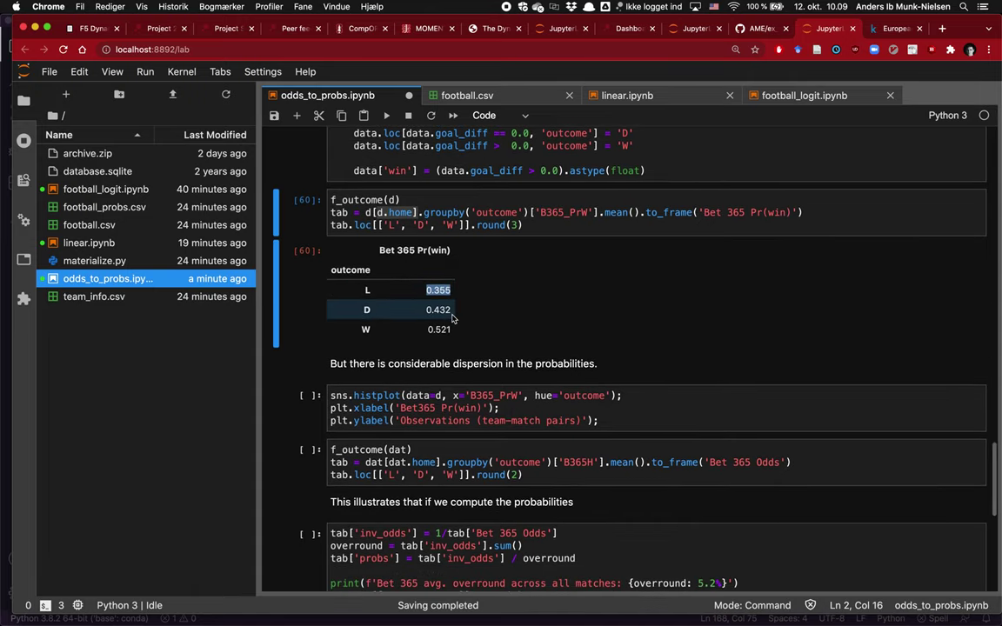
click(464, 303)
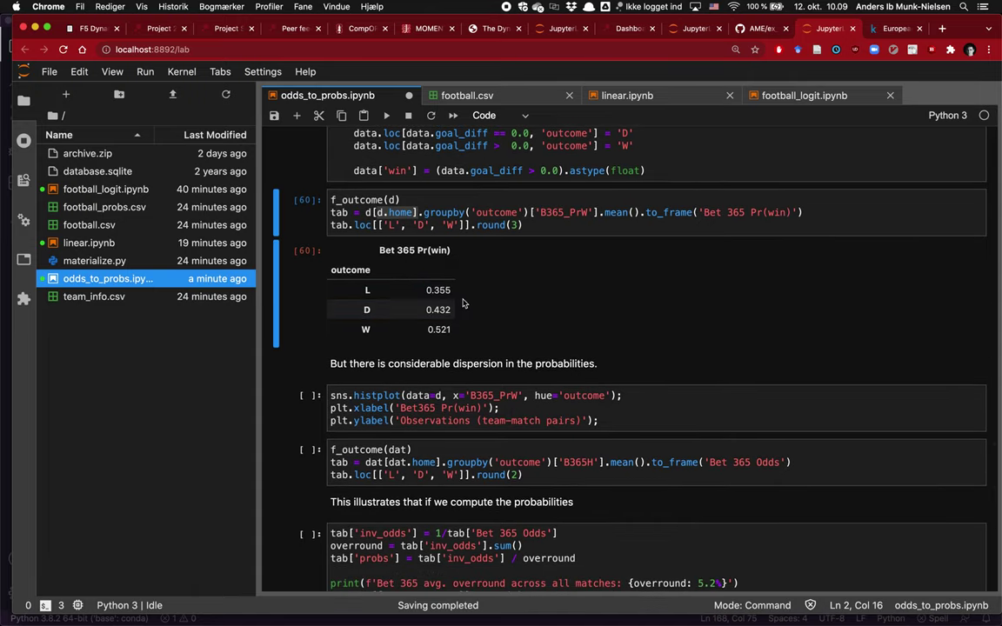
click(435, 212)
click(432, 267)
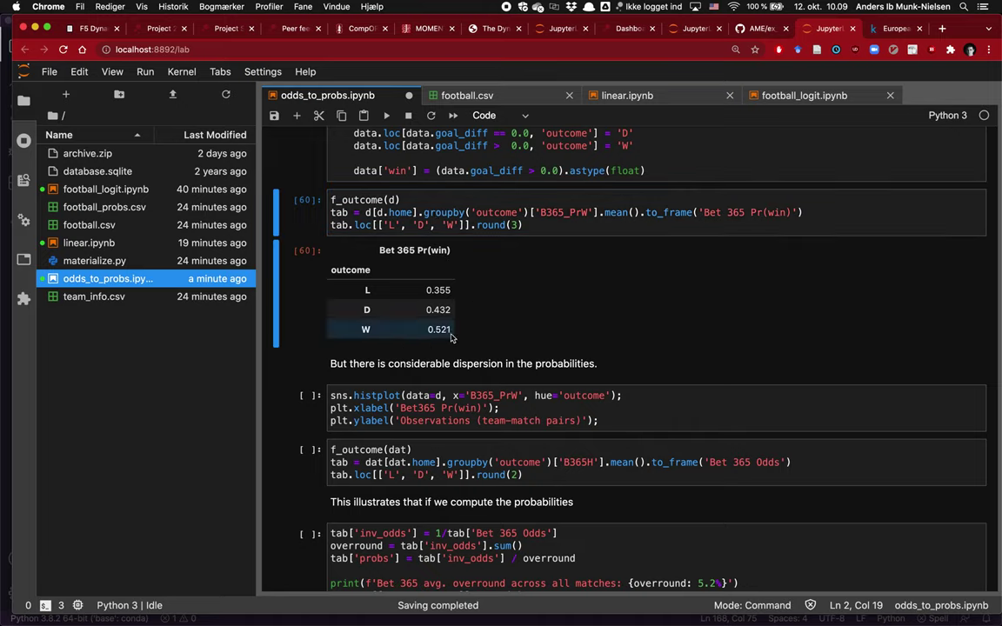
Step: Run the histplot cell plotting B365_PrW by outcome and examine the distribution along the Bet365 Pr(win) axis
key(Down)
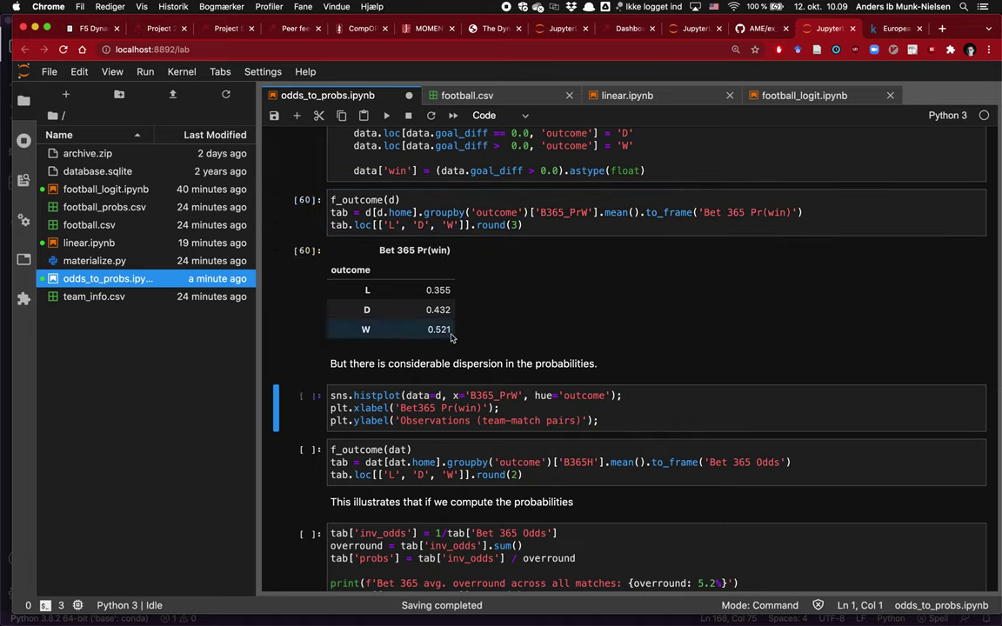
key(shift+Return)
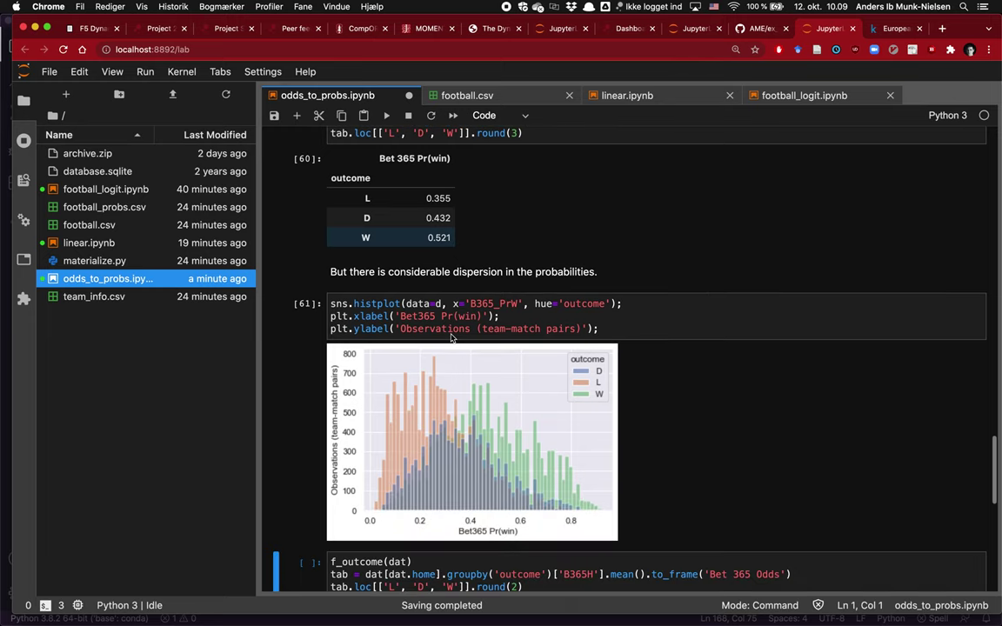
scroll(452, 338, down, 1)
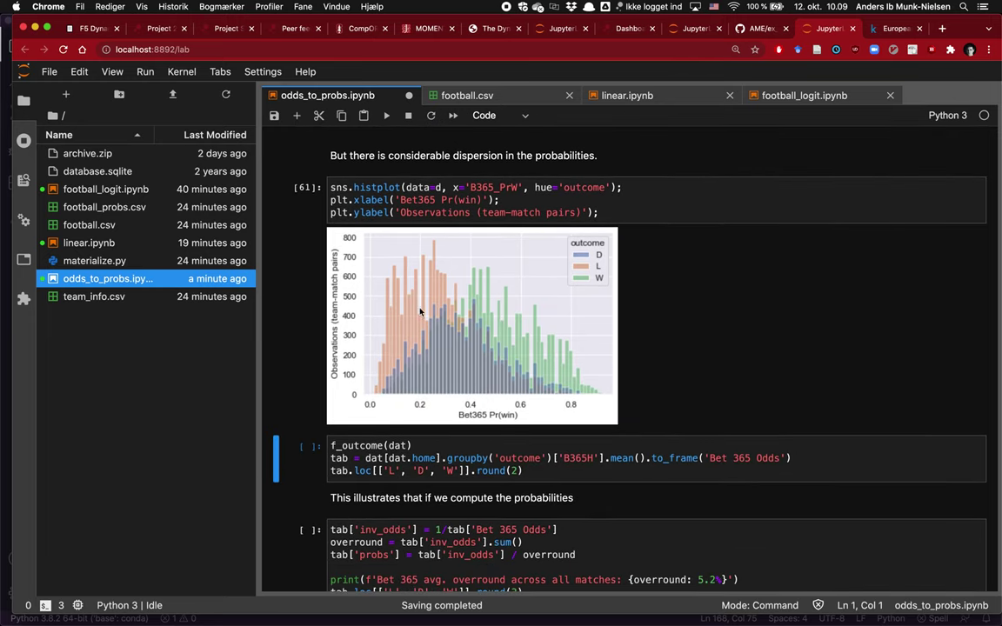
scroll(449, 310, up, 2)
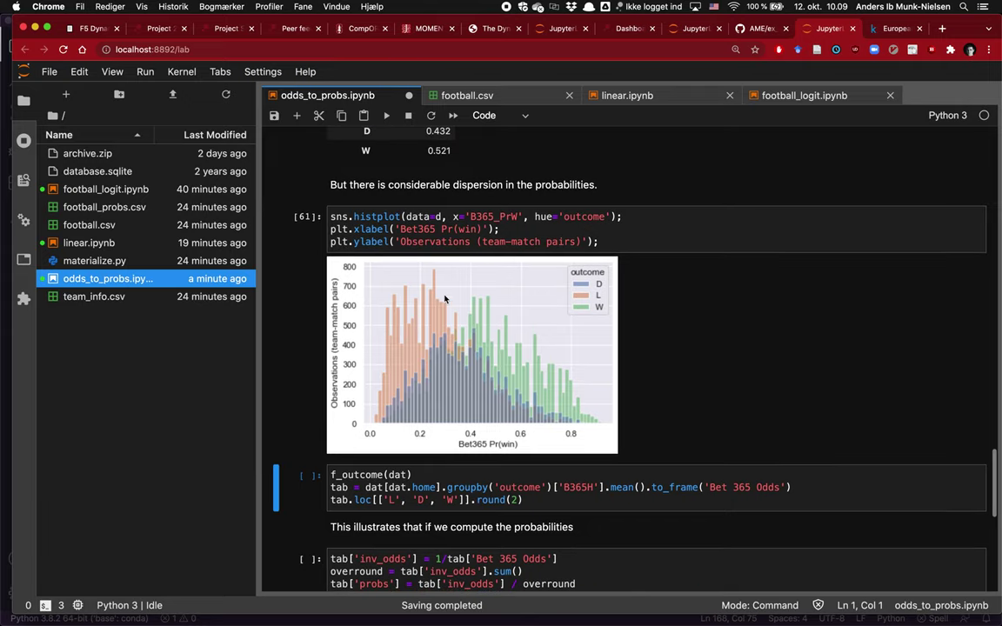
drag(400, 228, 482, 228)
click(481, 229)
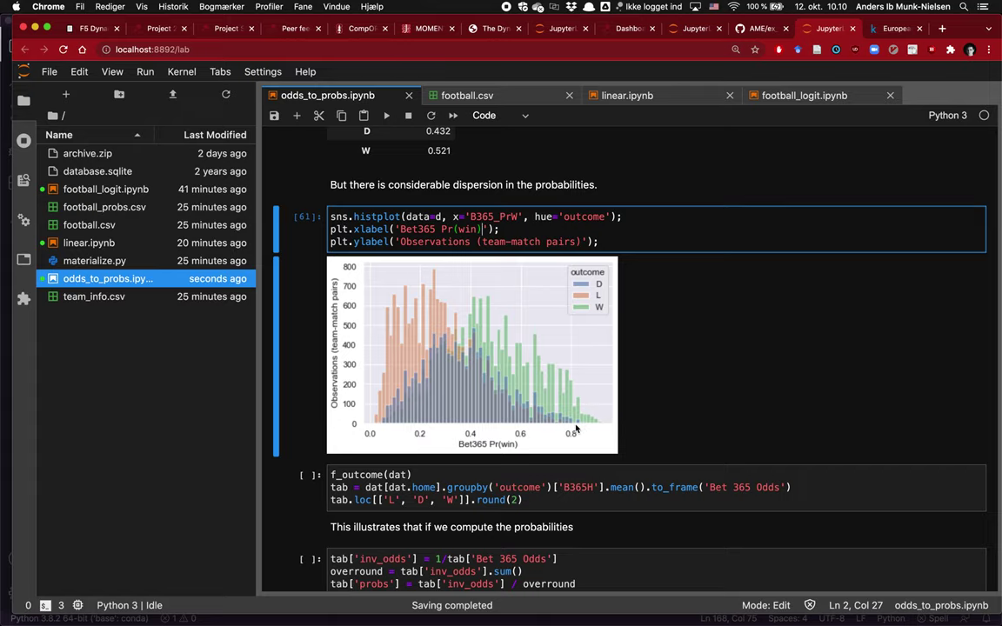
Step: Run the f_outcome(dat) cell to tabulate the mean Bet 365 Odds by outcome for home teams
scroll(575, 428, down, 1)
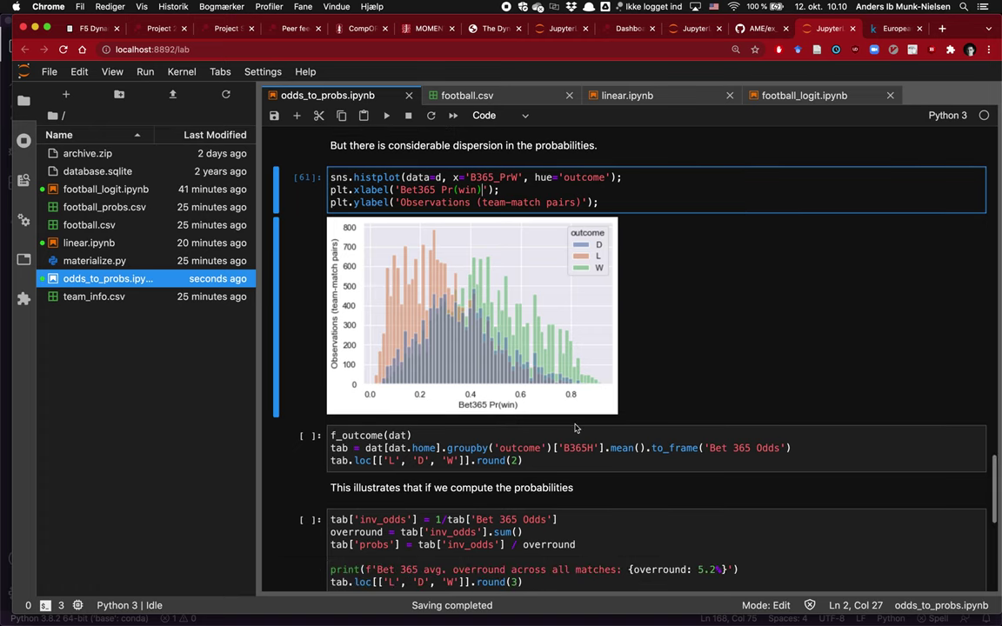
click(520, 461)
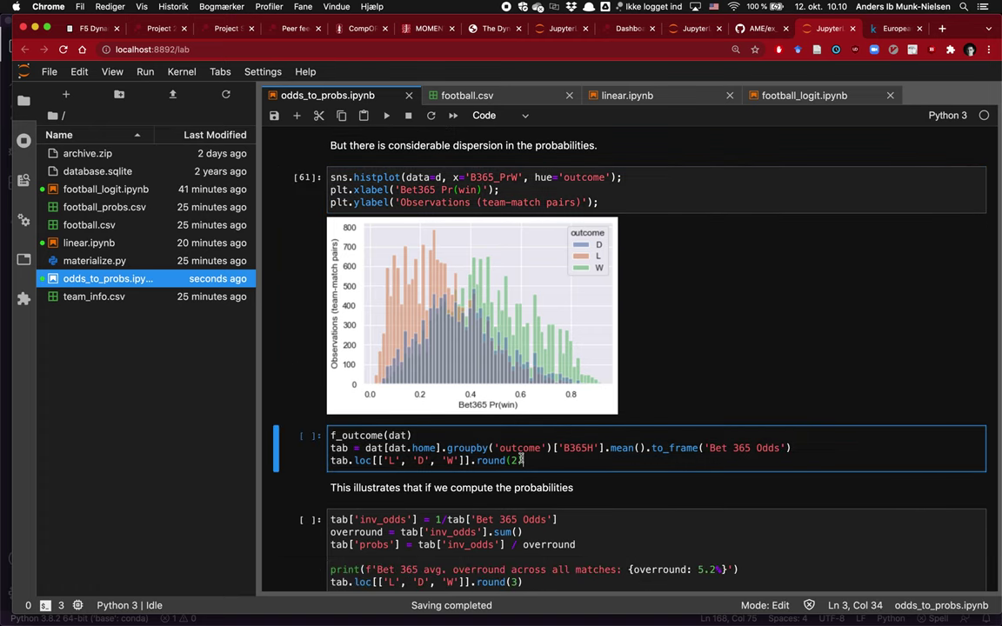
key(shift+Return)
scroll(478, 487, down, 3)
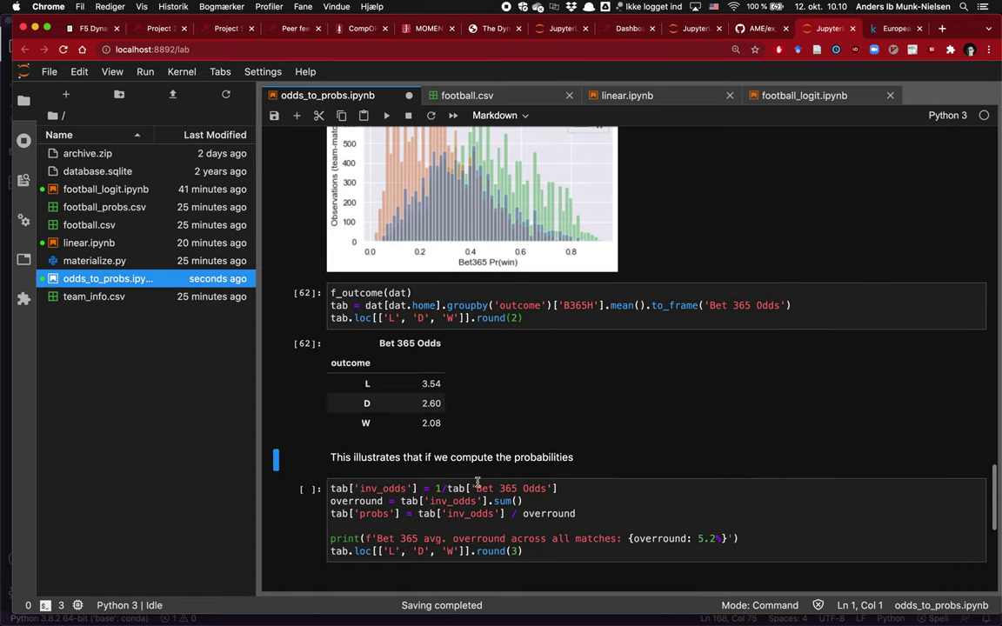
click(502, 416)
scroll(502, 416, down, 1)
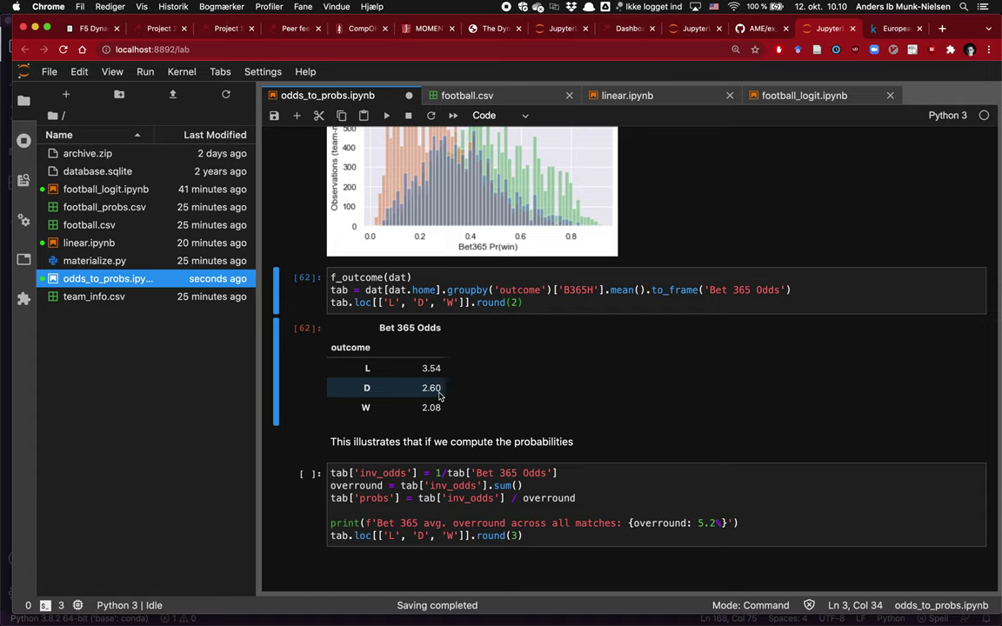
Step: Insert a temporary cell above the odds table code and display dataframe d to view its rightmost columns
scroll(441, 393, down, 1)
click(398, 271)
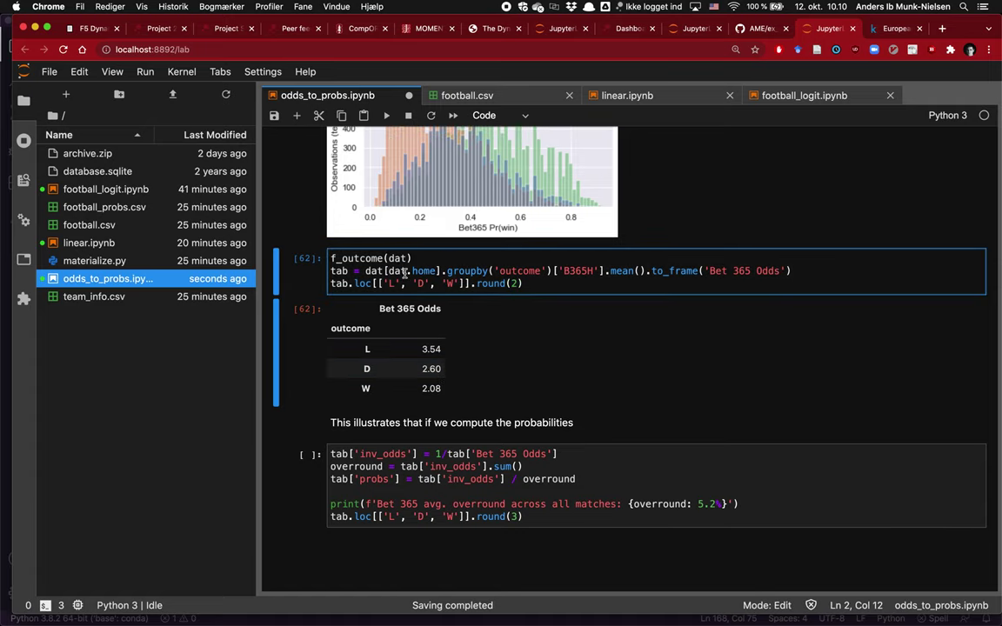
click(419, 325)
key(a)
key(Return)
text(d)
key(shift+Return)
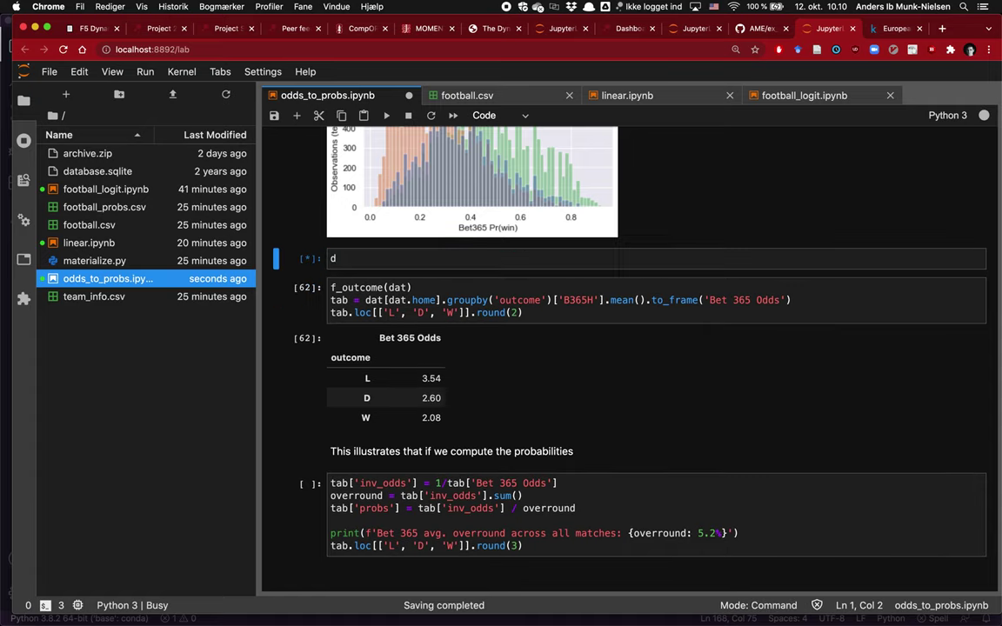
scroll(622, 284, right, 5)
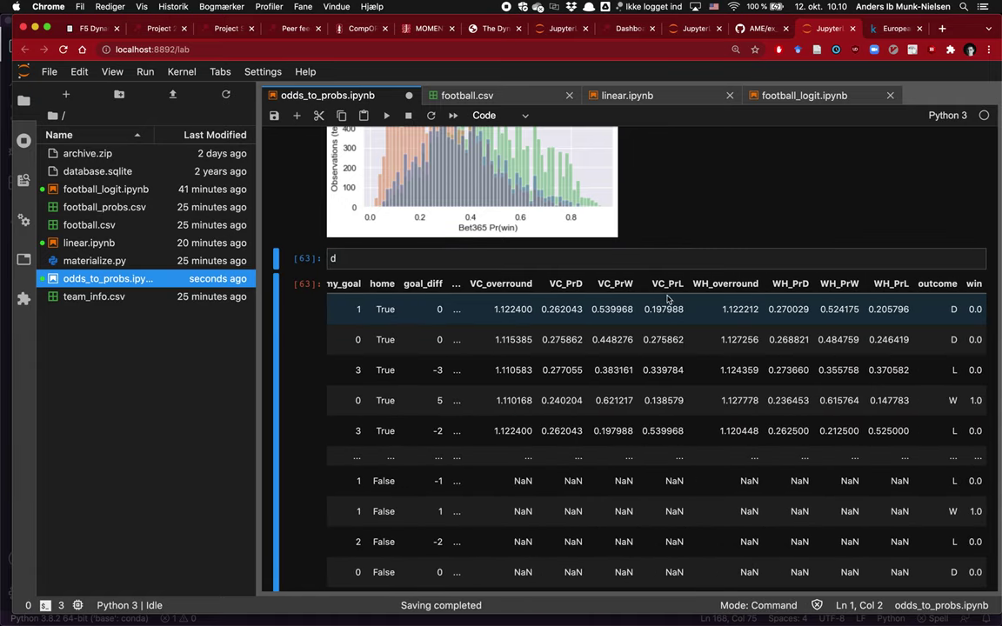
Step: Change the temporary cell to display dataframe dat, run it to view the raw odds columns, and delete the cell
click(601, 263)
text(at)
key(shift+Return)
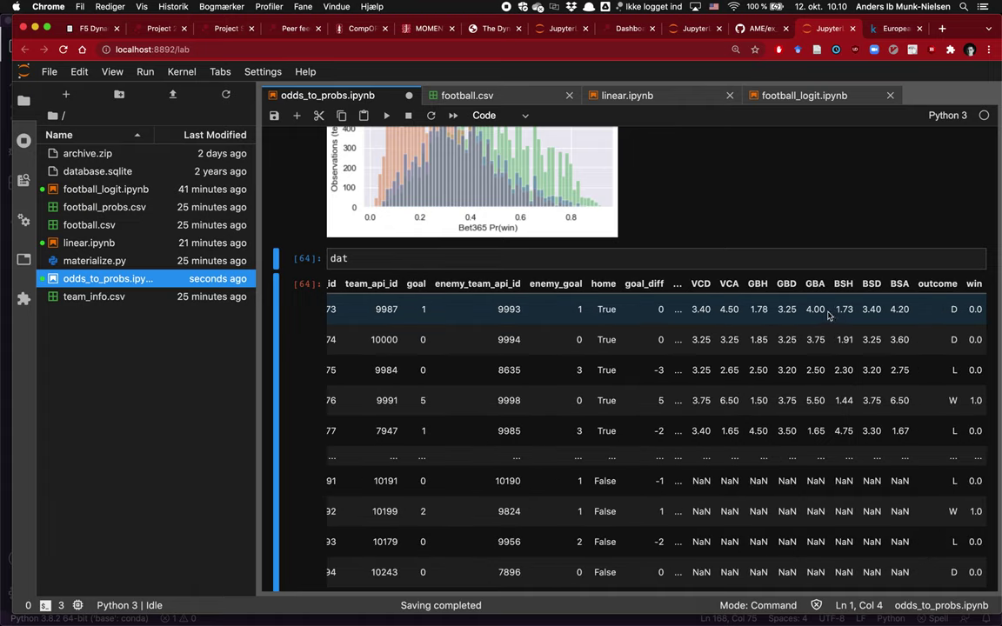
key(d)
key(d)
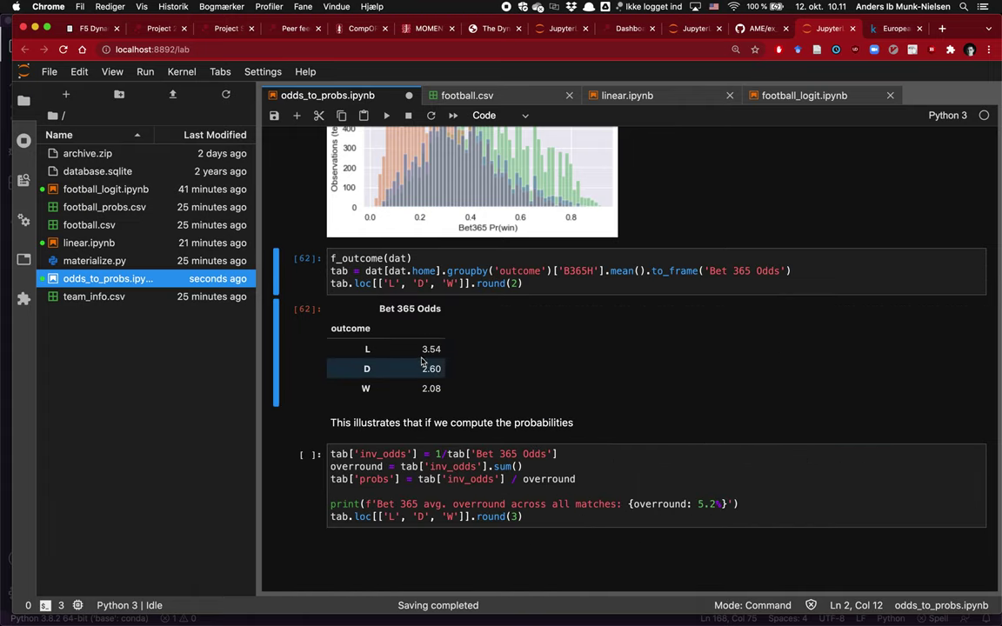
Step: Compare the mean Bet 365 Odds between the W and L rows of the table
scroll(448, 359, up, 1)
double_click(447, 401)
click(423, 406)
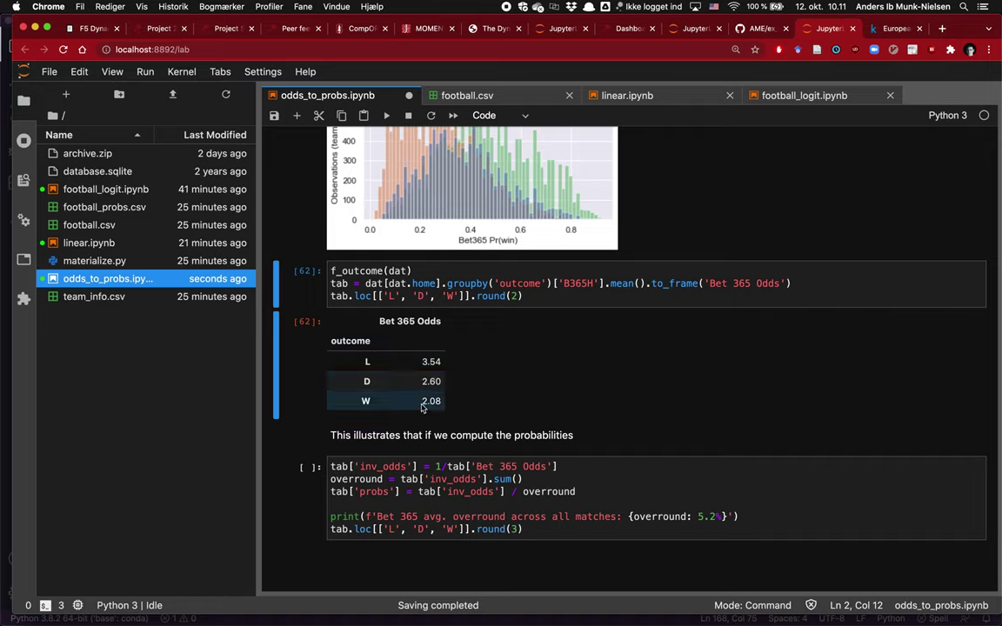
double_click(432, 362)
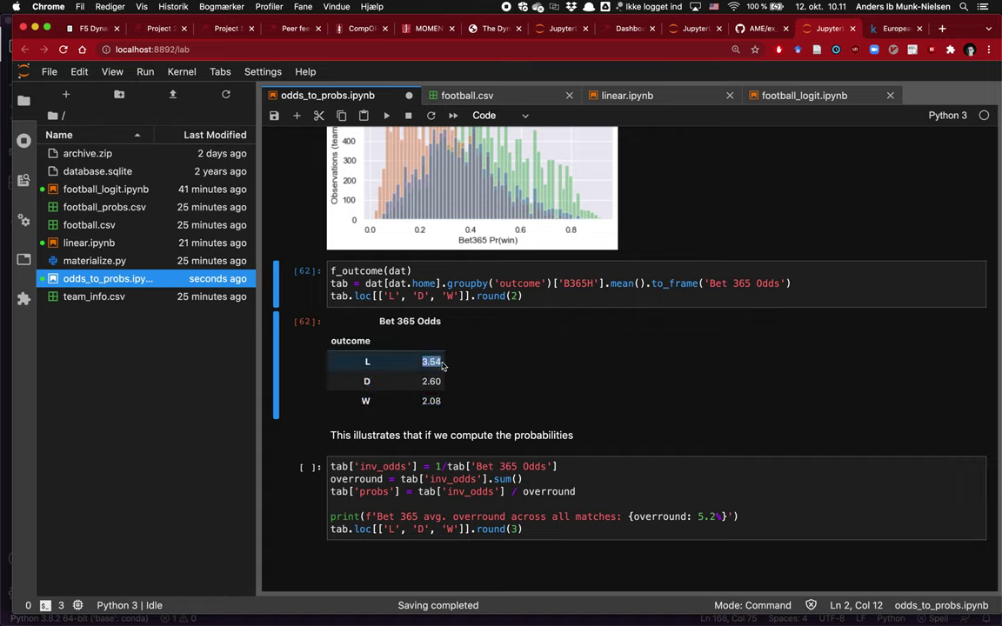
Step: Examine the home-team filter in the odds table code and the inv_odds, overround and probs formulas in the cell below it
click(387, 284)
click(435, 284)
scroll(435, 286, down, 1)
scroll(435, 284, down, 3)
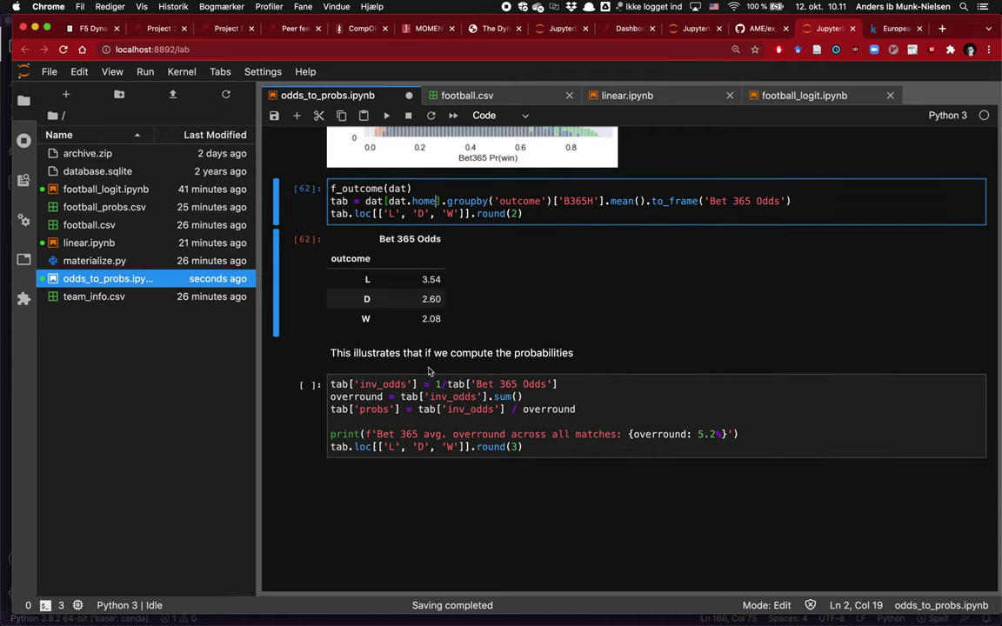
click(545, 384)
click(561, 385)
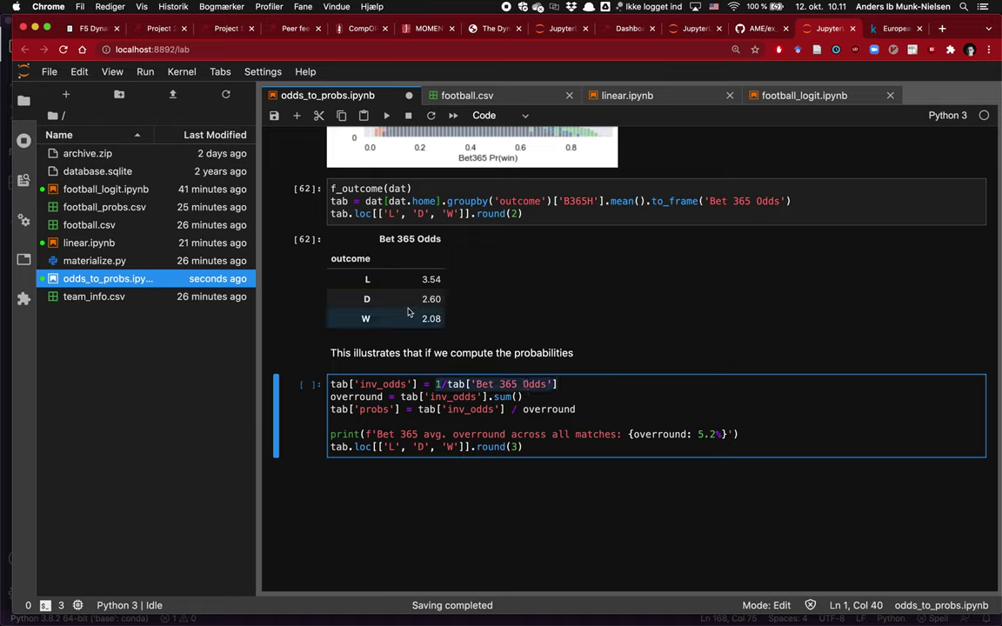
click(402, 397)
drag(402, 396, 526, 397)
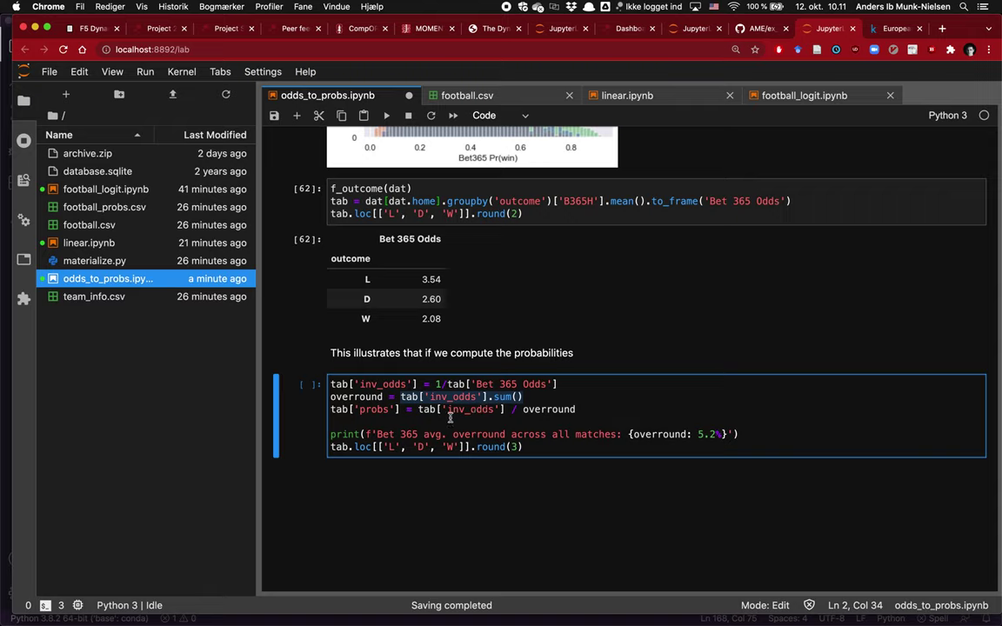
drag(419, 410, 585, 416)
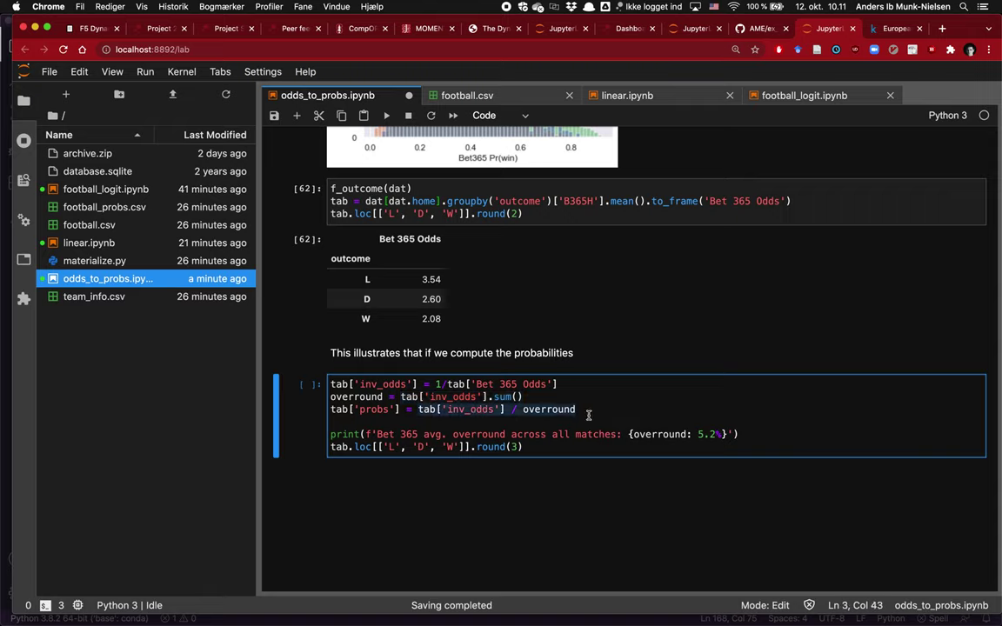
Step: Run the cell that computes the inverse odds, the overround and the normalised probabilities from the mean Bet 365 Odds
click(589, 416)
click(550, 425)
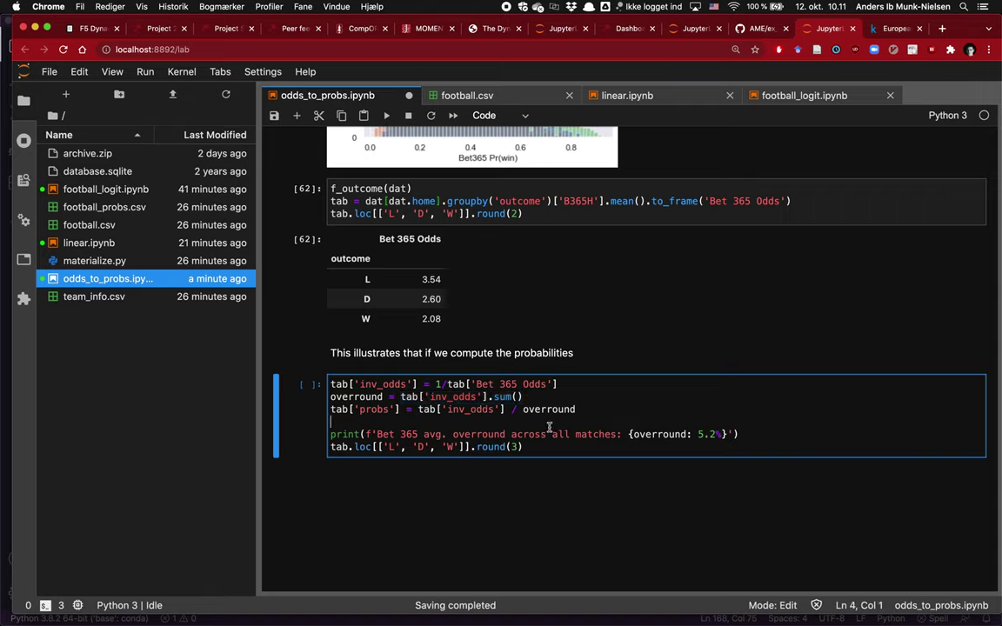
key(ctrl+Return)
scroll(550, 427, down, 2)
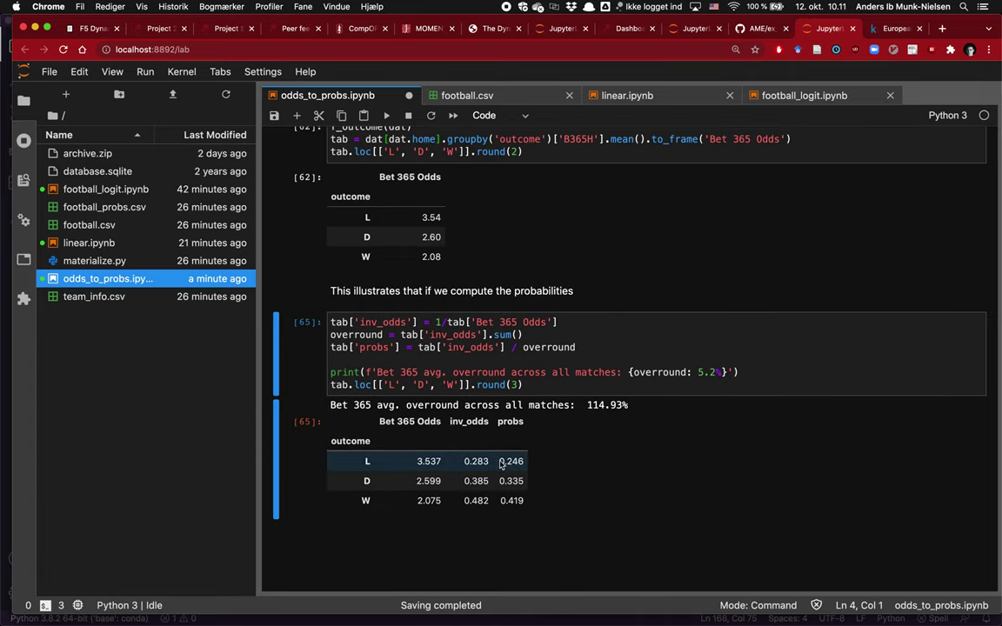
Step: Compare the probs values of the L and W rows and check the printed average overround
drag(500, 467, 525, 463)
drag(500, 502, 526, 505)
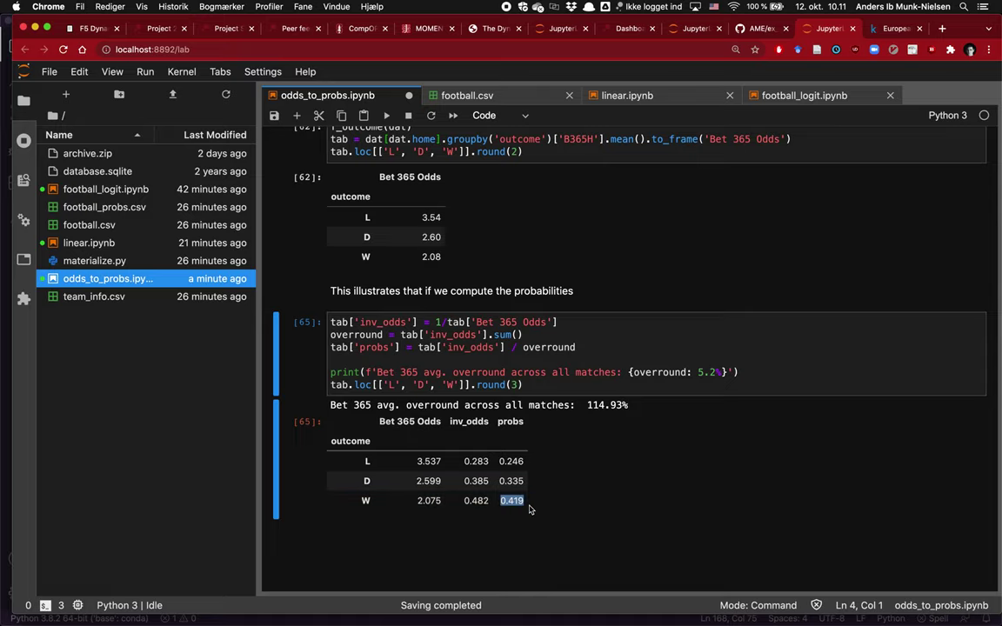
scroll(531, 510, up, 1)
click(589, 418)
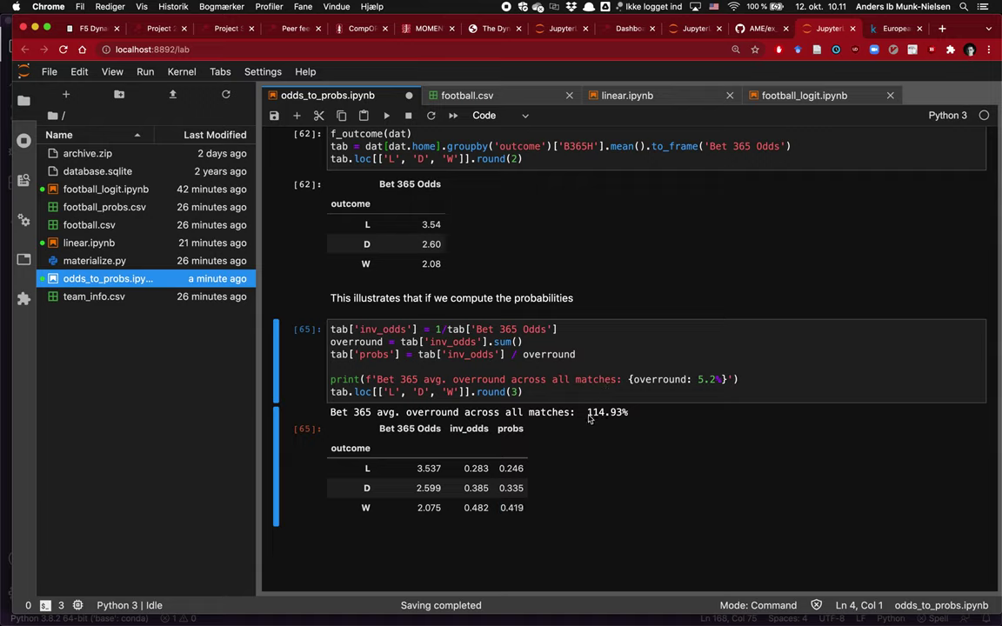
drag(588, 414, 659, 416)
click(658, 416)
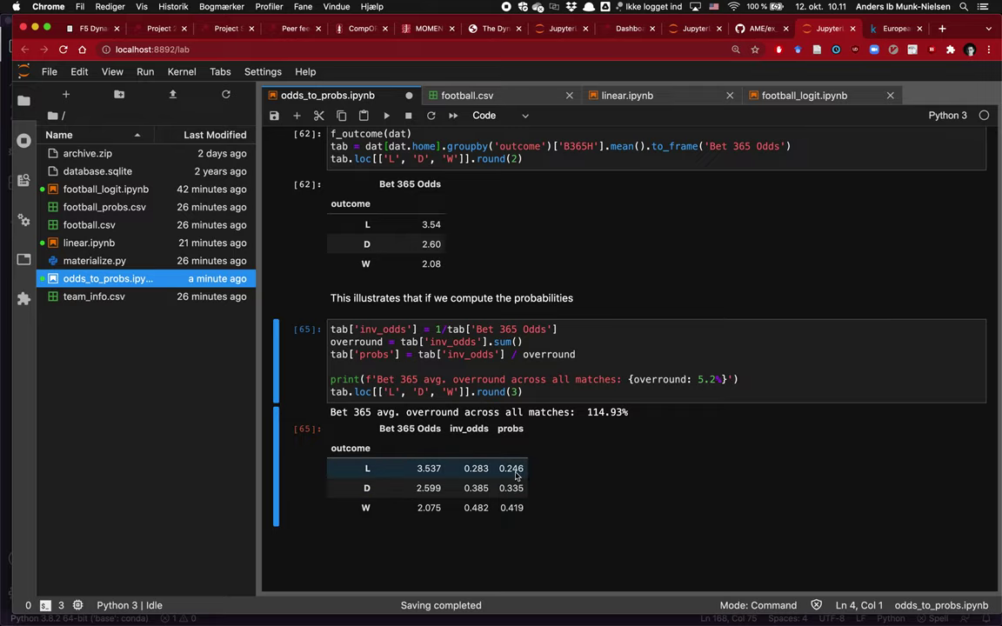
Step: Review the mean Bet 365 Pr(win) table and the implied probability formula in the Theory section, and return to the final probabilities table
scroll(514, 487, up, 6)
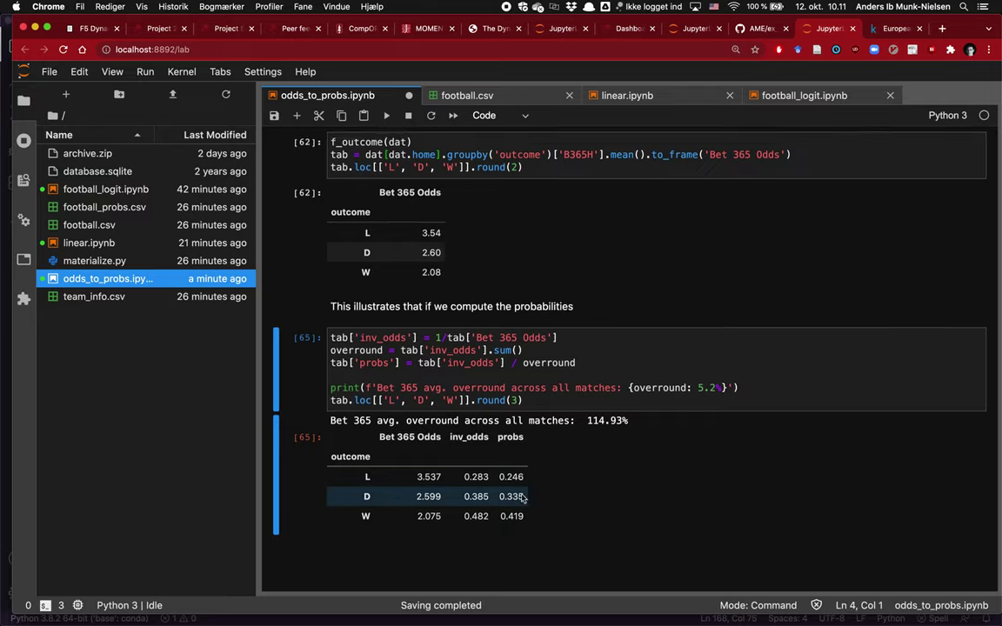
scroll(522, 499, up, 5)
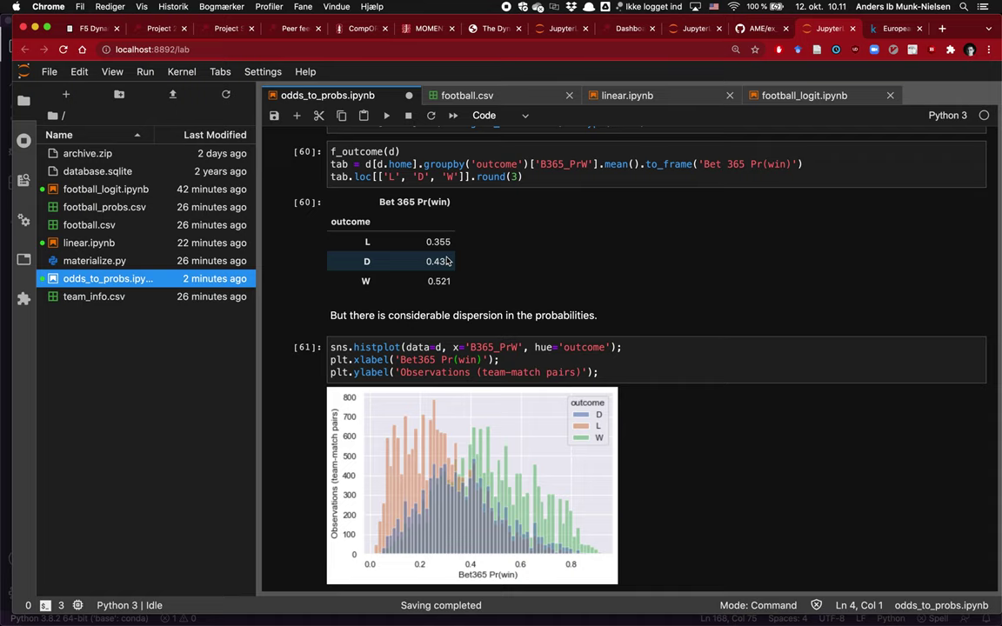
scroll(447, 261, up, 20)
scroll(670, 333, down, 8)
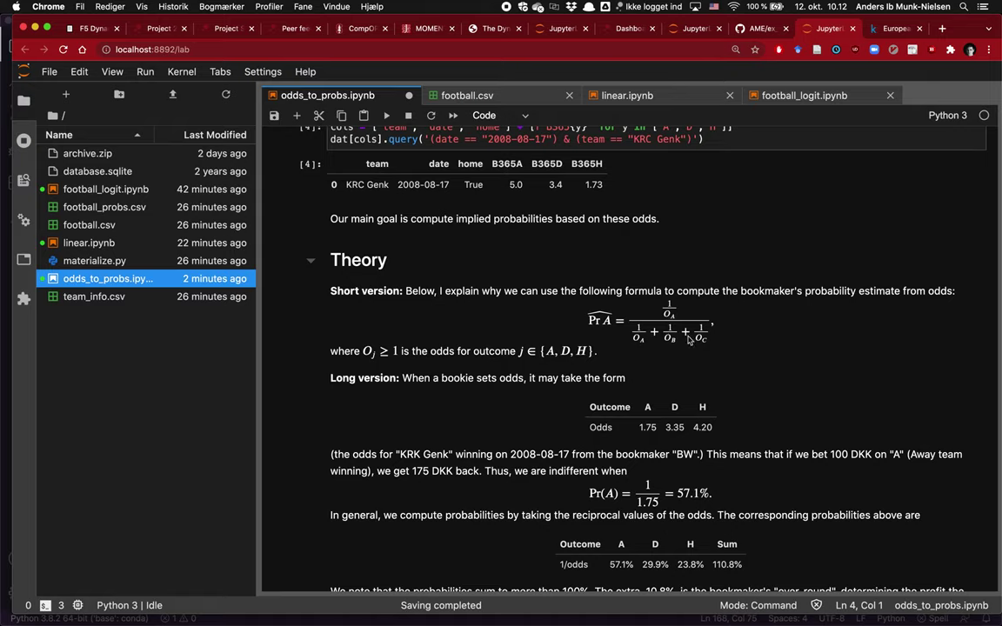
scroll(651, 354, down, 15)
scroll(651, 355, down, 10)
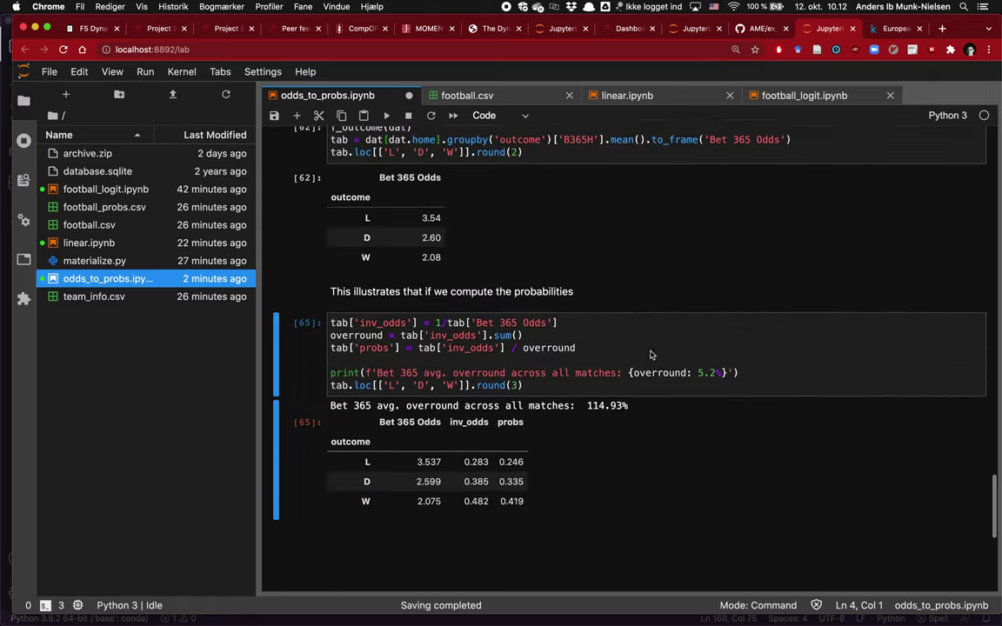
scroll(651, 353, up, 3)
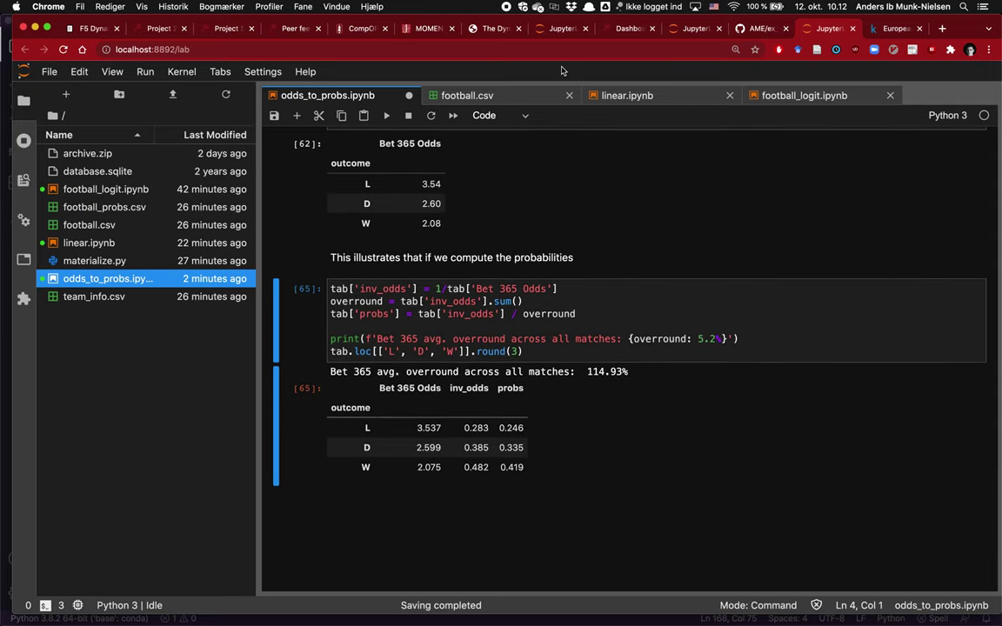
Step: Save the odds_to_probs.ipynb notebook and return to its Odds to Probabilities heading
click(274, 116)
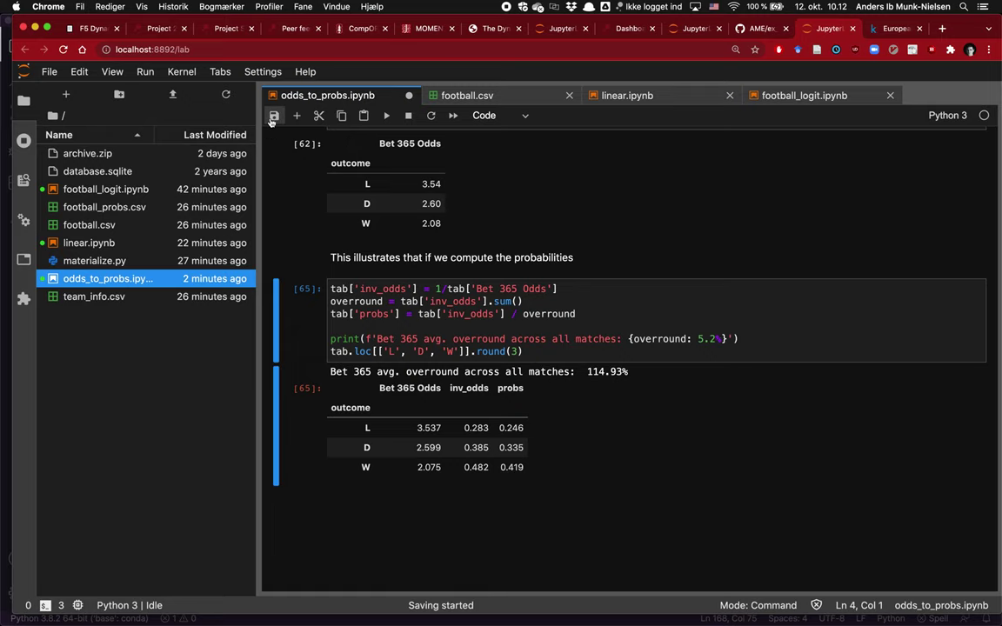
scroll(397, 254, up, 1)
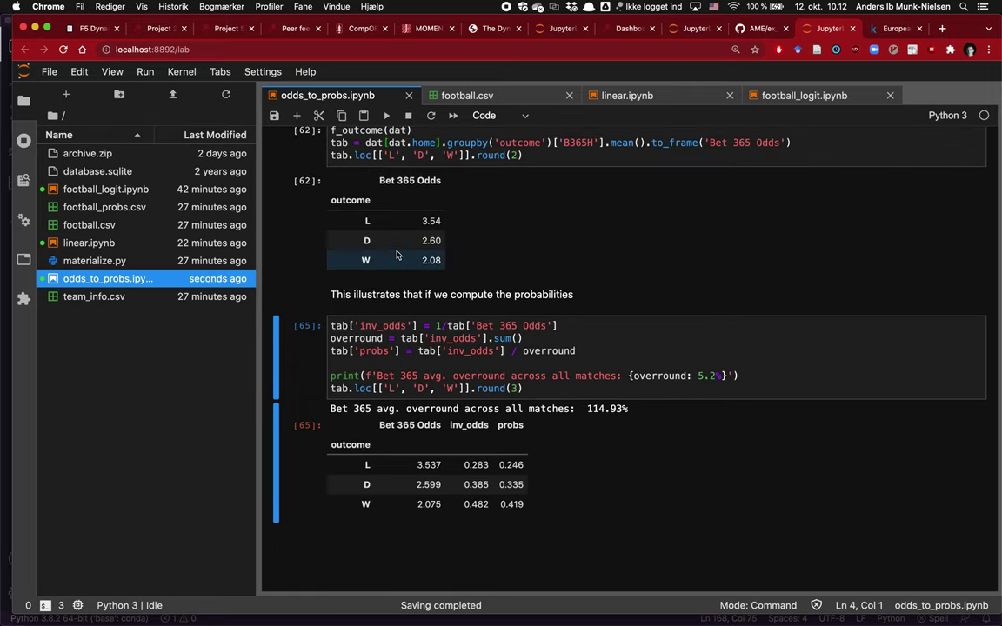
scroll(397, 254, up, 20)
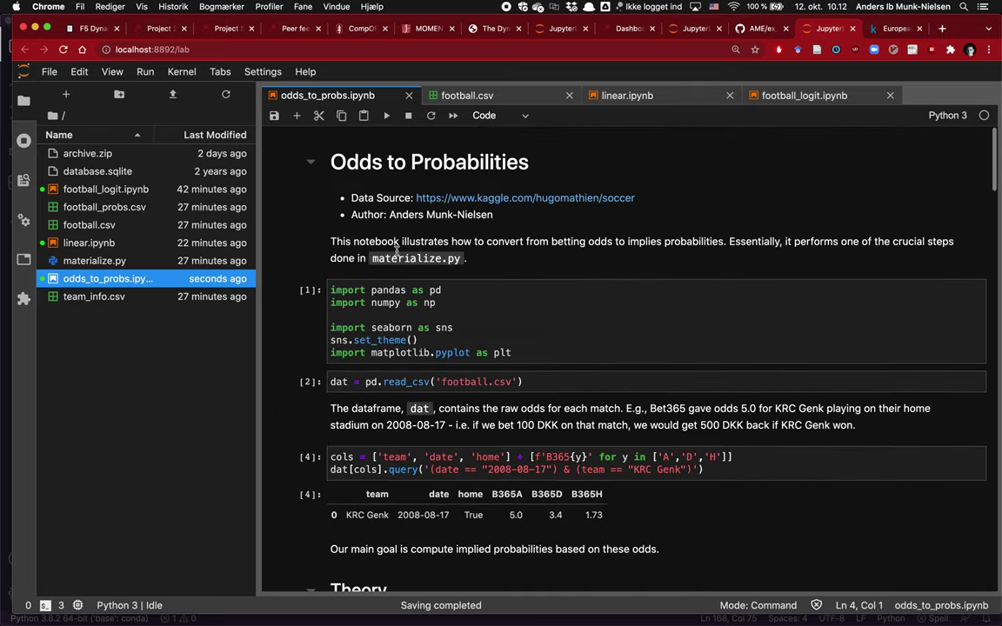